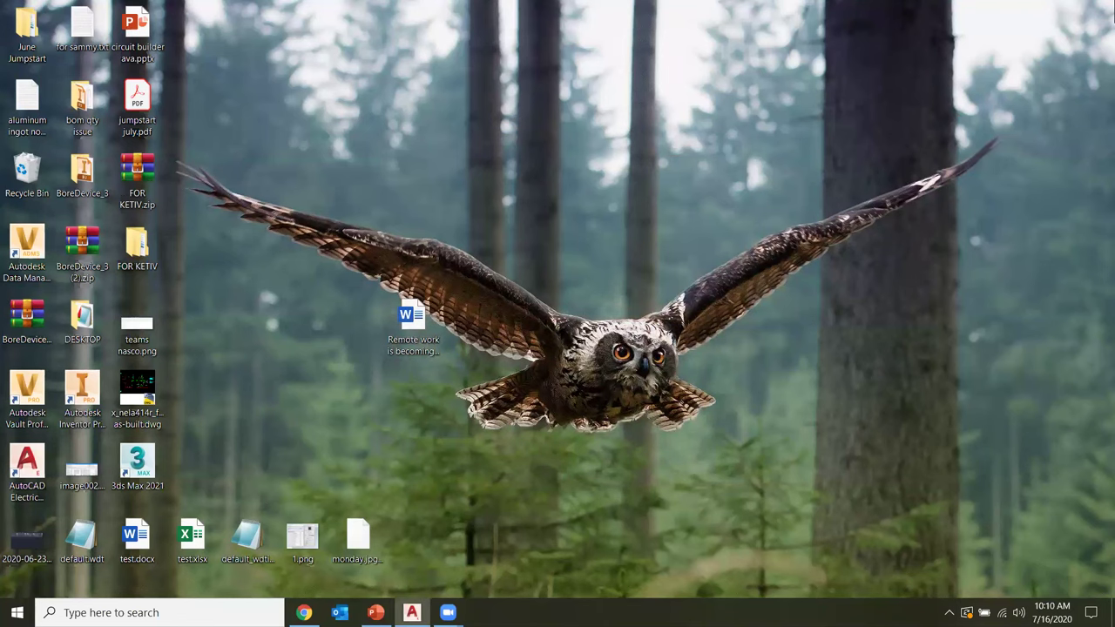
- Switch to AutoCAD Electrical and bring the DEMO02 schematic drawing into view
{"action": "left_click", "coordinate": [412, 612]}
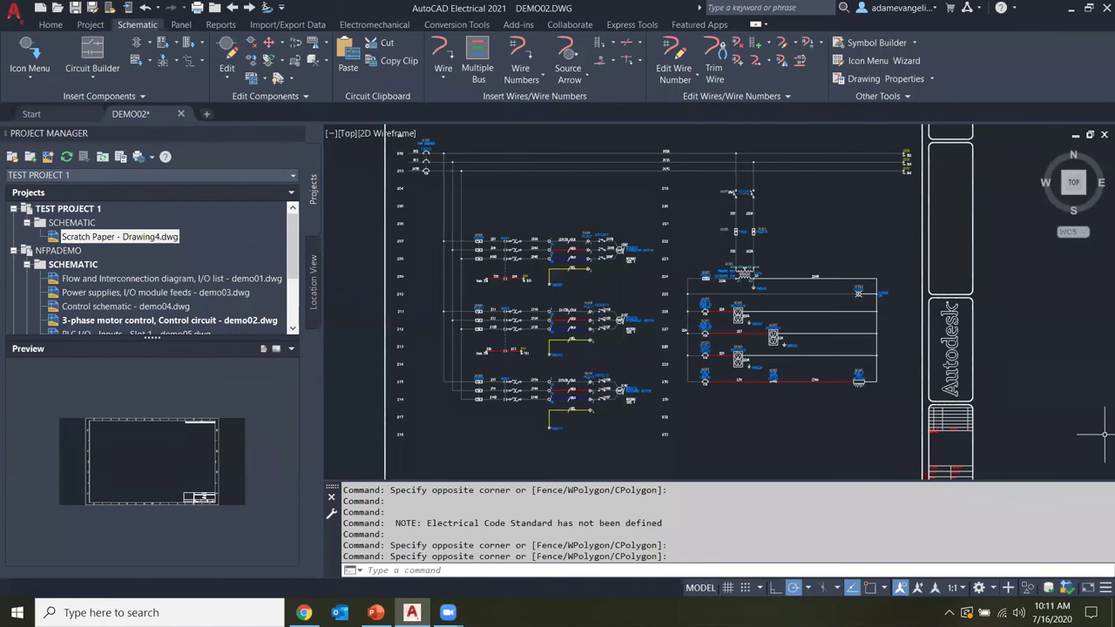
{"action": "left_click", "coordinate": [487, 440]}
{"action": "left_click", "coordinate": [707, 478]}
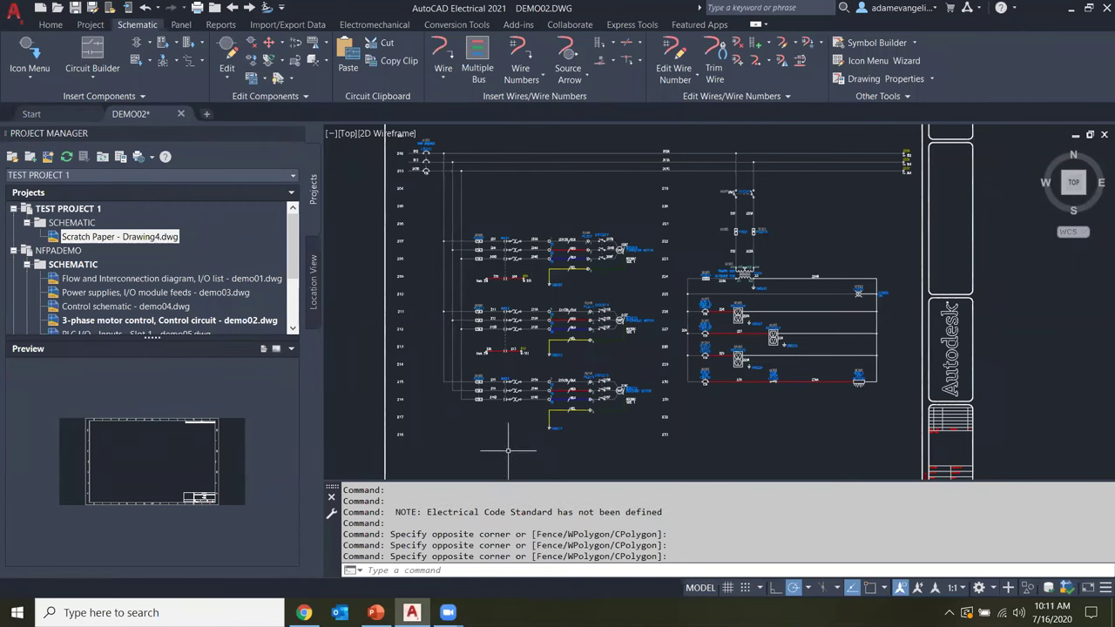
{"action": "middle_click_drag", "start_coordinate": [783, 423], "coordinate": [862, 411]}
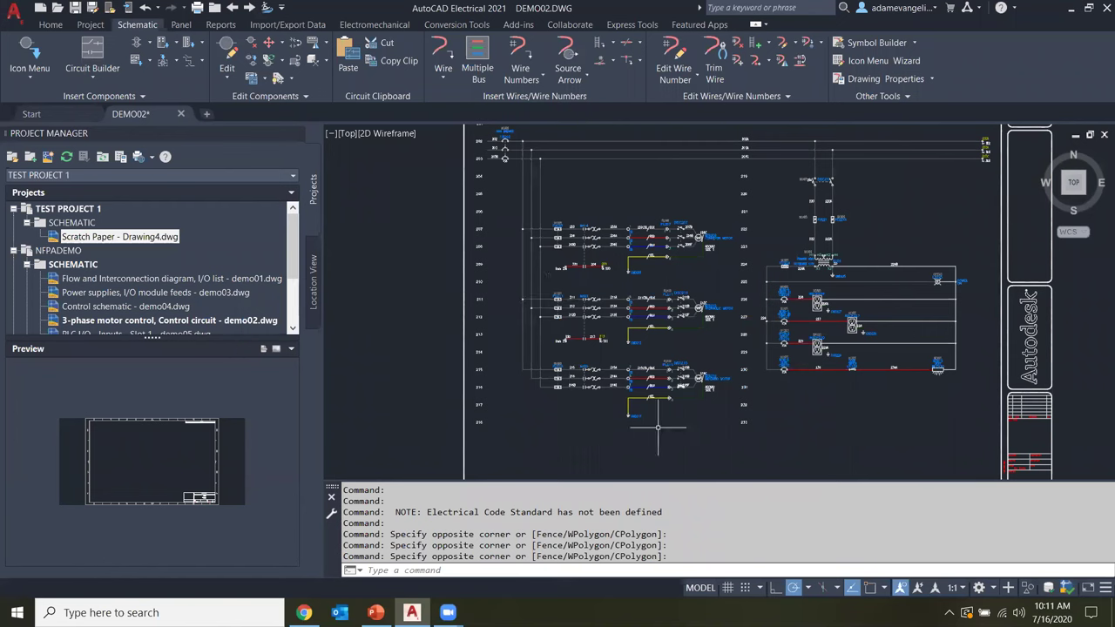
{"action": "scroll", "coordinate": [193, 312], "scroll_direction": "down", "scroll_amount": 1}
{"action": "scroll", "coordinate": [192, 307], "scroll_direction": "up", "scroll_amount": 1}
- Browse the Proj folder for the available electrical projects, and leave the project file selection without opening one
{"action": "left_click", "coordinate": [54, 251]}
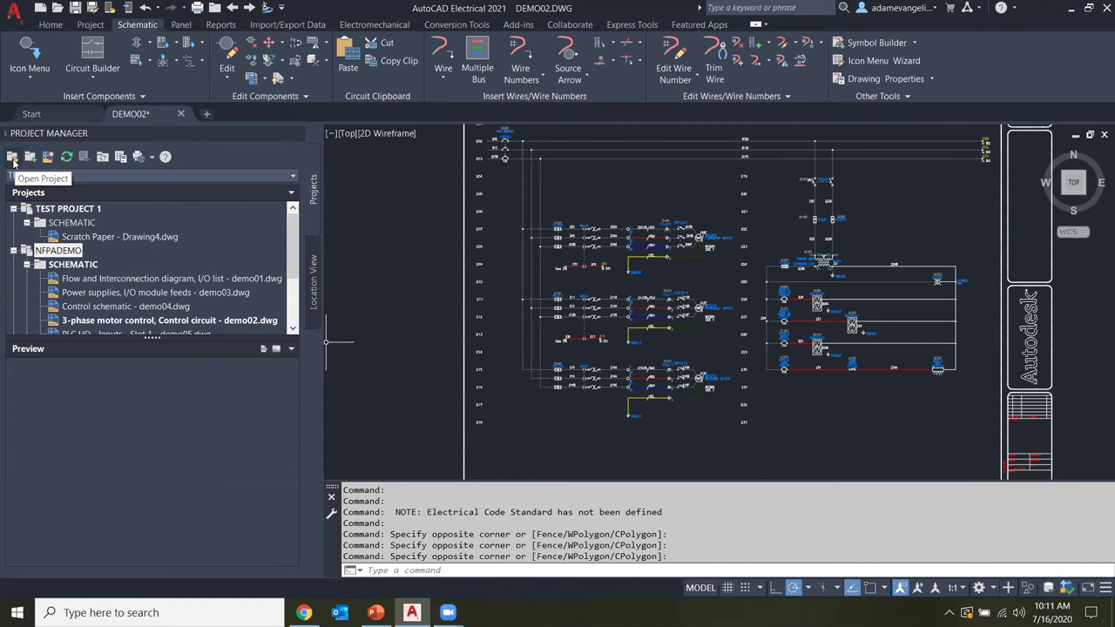
{"action": "left_click", "coordinate": [35, 159]}
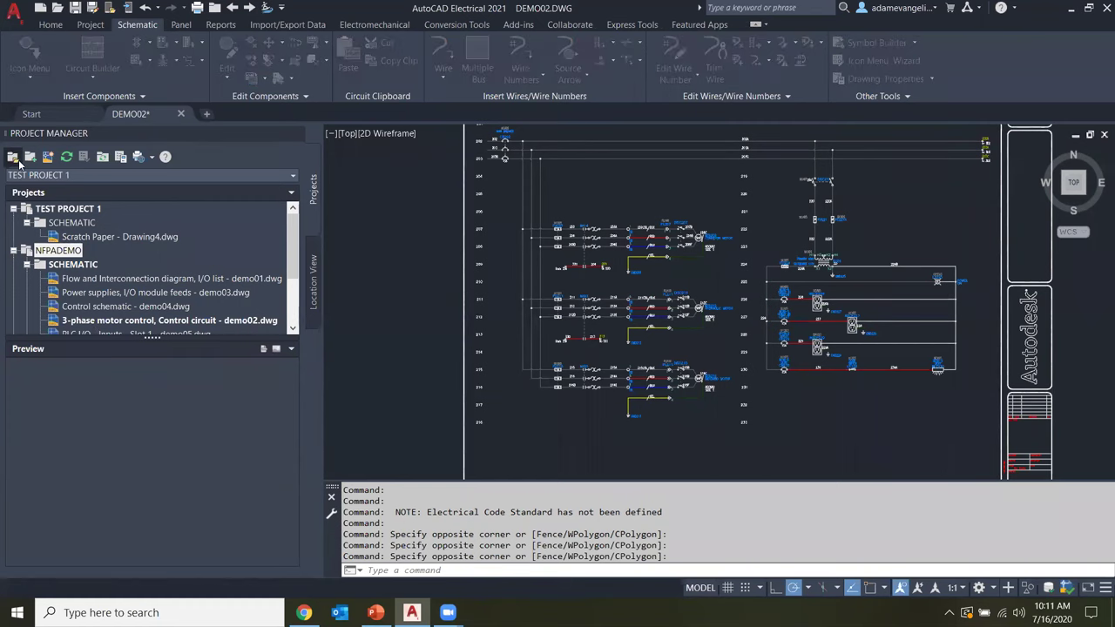
{"action": "left_click", "coordinate": [549, 155]}
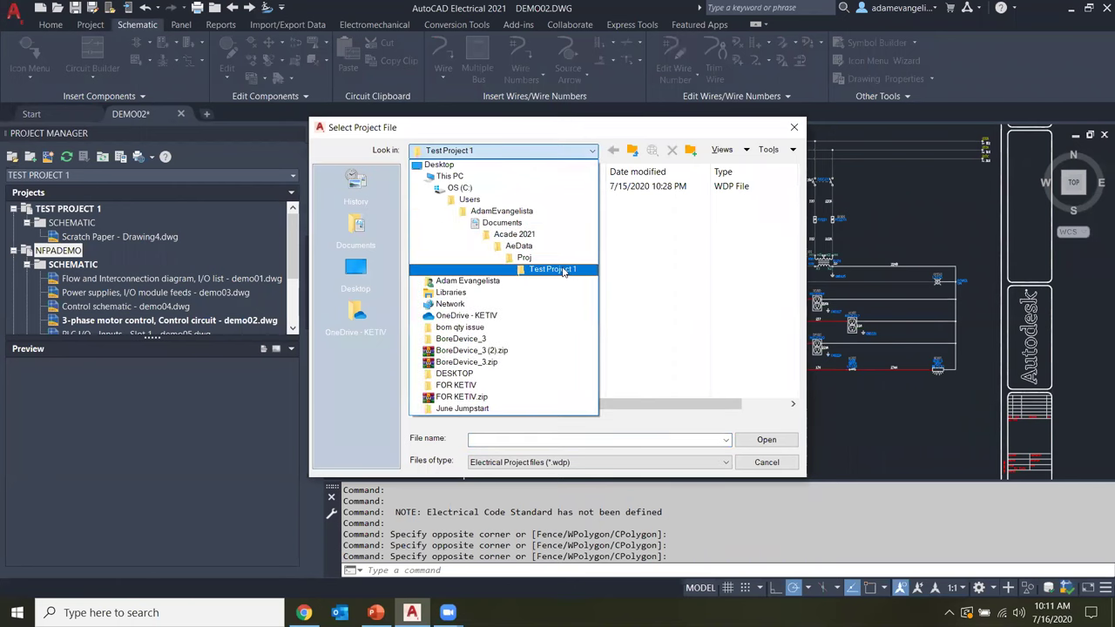
{"action": "left_click", "coordinate": [673, 272]}
{"action": "left_click", "coordinate": [632, 152]}
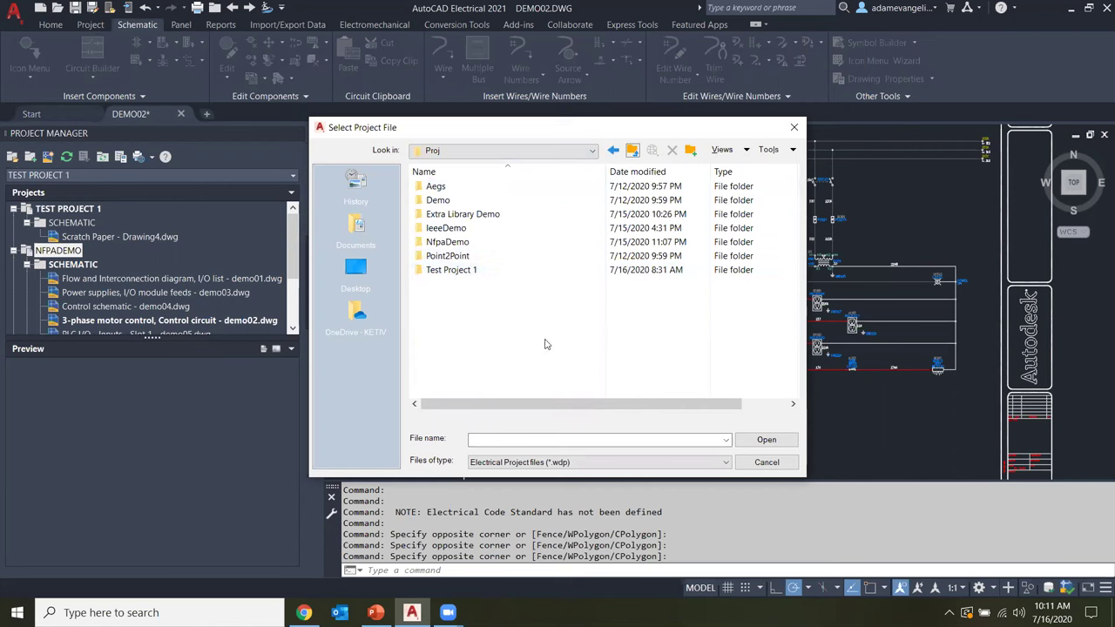
{"action": "left_click", "coordinate": [793, 127]}
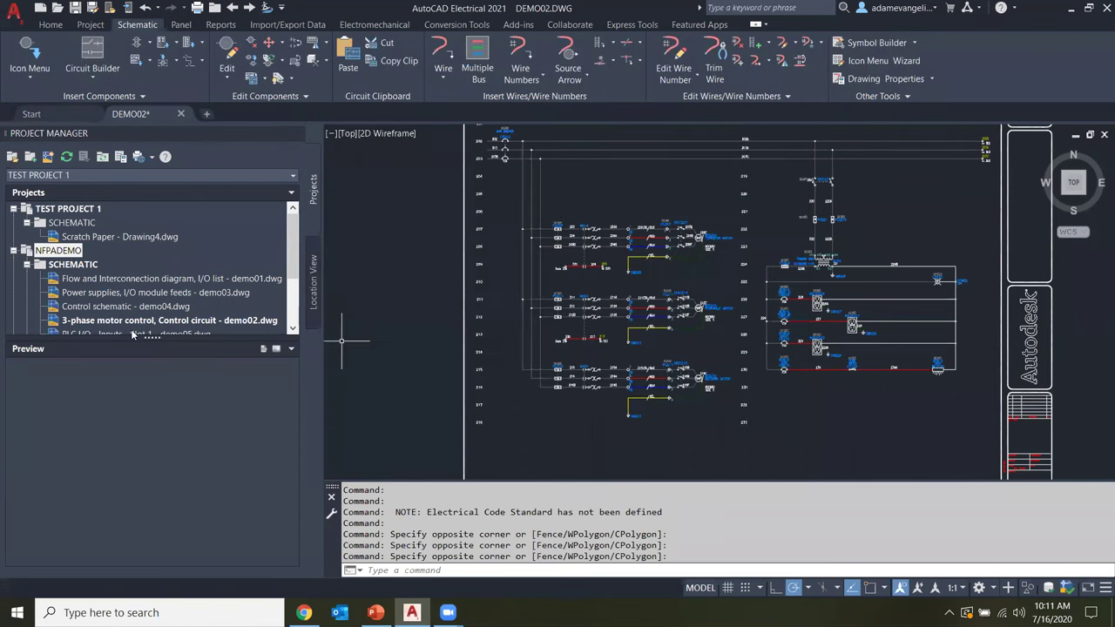
- Preview the NFPADEMO drawing demo02.dwg and examine its three 3-phase motor circuits
{"action": "scroll", "coordinate": [132, 316], "scroll_direction": "down", "scroll_amount": 1}
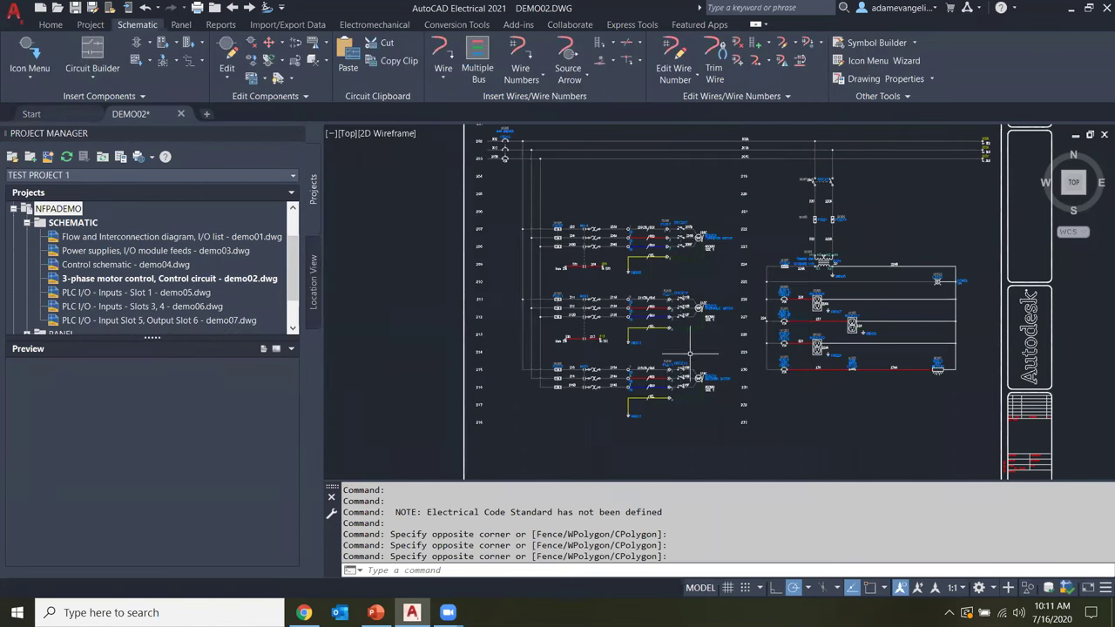
{"action": "left_click", "coordinate": [181, 280]}
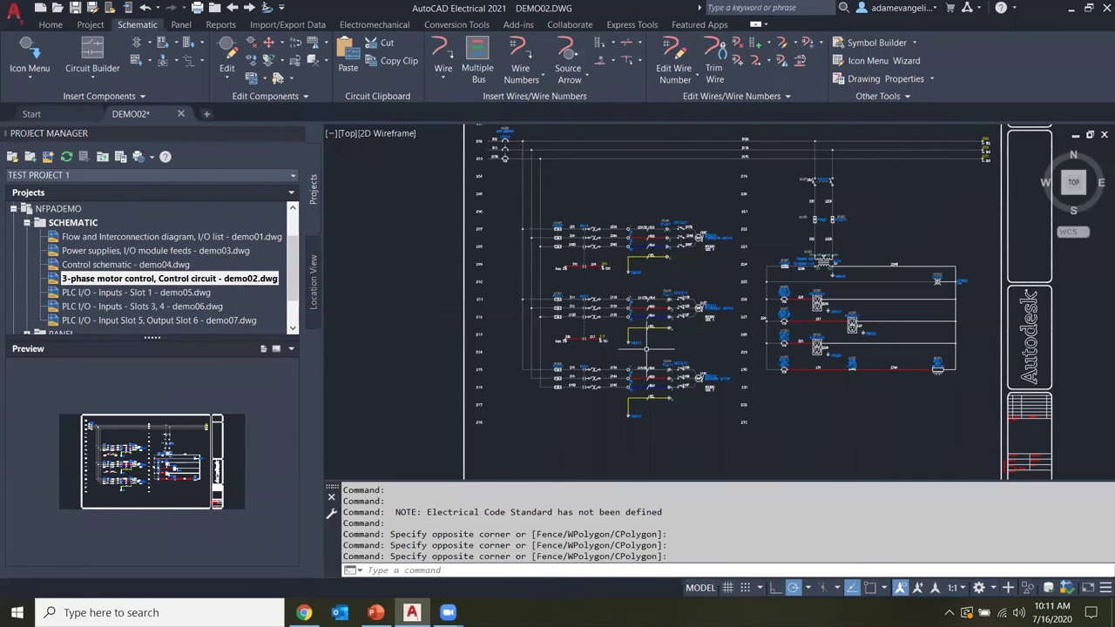
{"action": "scroll", "coordinate": [676, 343], "scroll_direction": "up", "scroll_amount": 2}
{"action": "scroll", "coordinate": [675, 342], "scroll_direction": "up", "scroll_amount": 3}
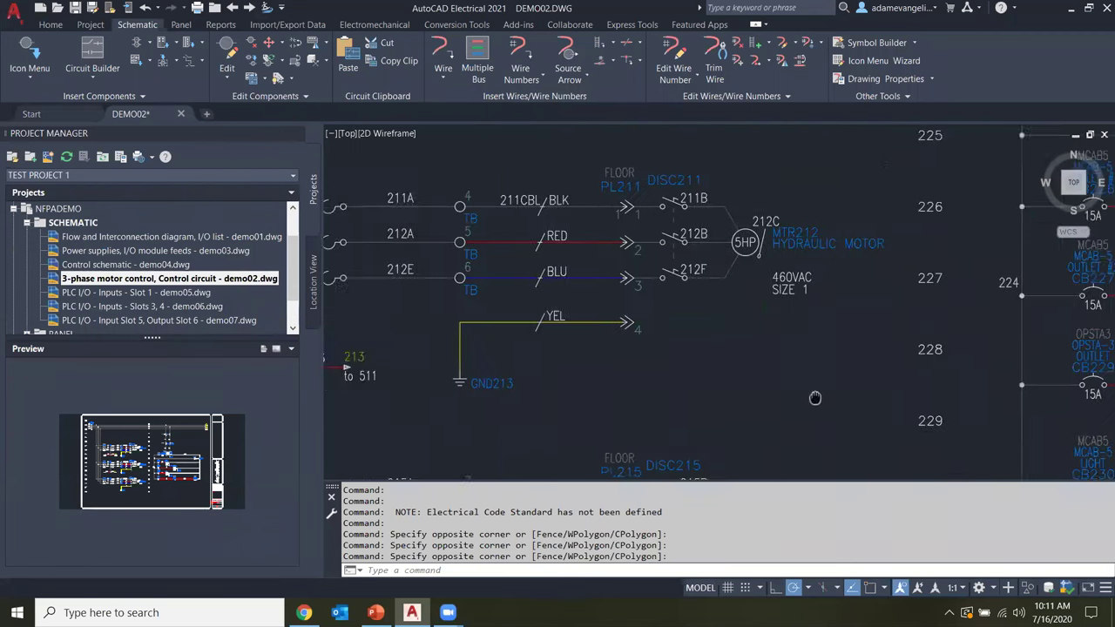
{"action": "scroll", "coordinate": [672, 344], "scroll_direction": "down", "scroll_amount": 4}
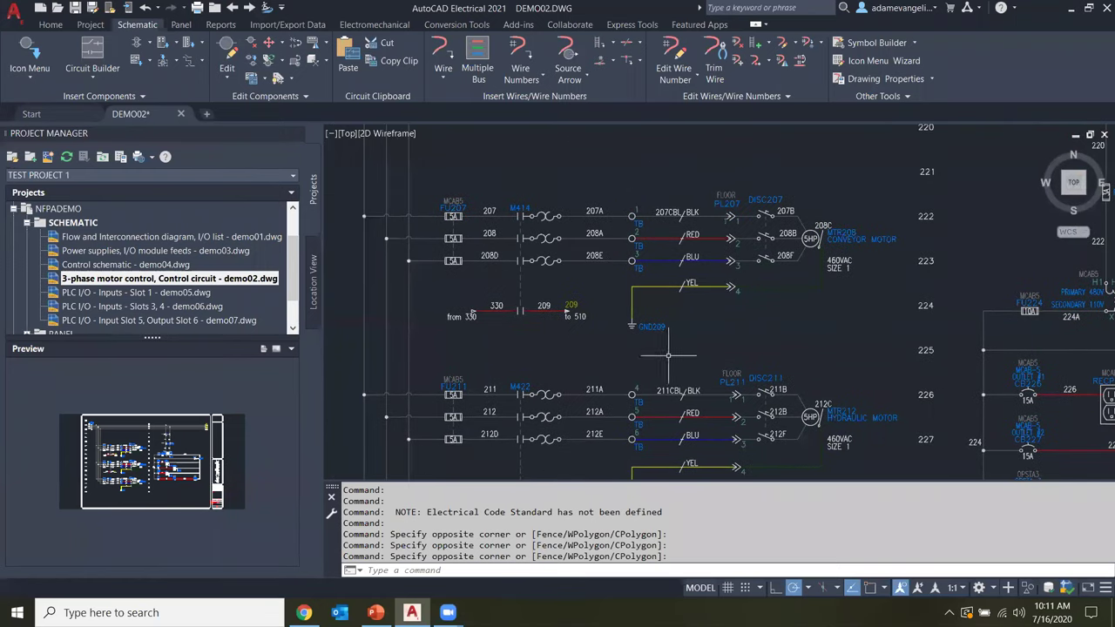
{"action": "middle_click_drag", "start_coordinate": [803, 358], "coordinate": [817, 380]}
{"action": "middle_click_drag", "start_coordinate": [741, 389], "coordinate": [723, 275]}
{"action": "middle_click_drag", "start_coordinate": [760, 410], "coordinate": [660, 294]}
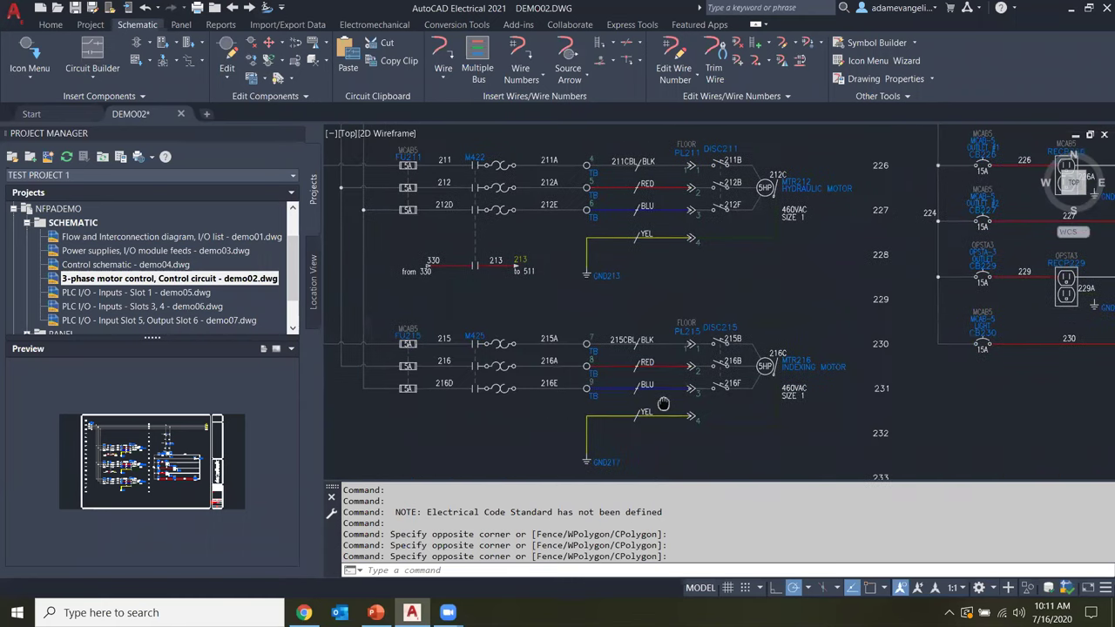
{"action": "mouse_move", "coordinate": [737, 398]}
{"action": "middle_mouse_down"}
{"action": "mouse_move", "coordinate": [864, 326]}
{"action": "mouse_move", "coordinate": [779, 378]}
{"action": "mouse_move", "coordinate": [679, 349]}
{"action": "mouse_move", "coordinate": [582, 284]}
{"action": "mouse_move", "coordinate": [650, 315]}
{"action": "middle_mouse_up"}
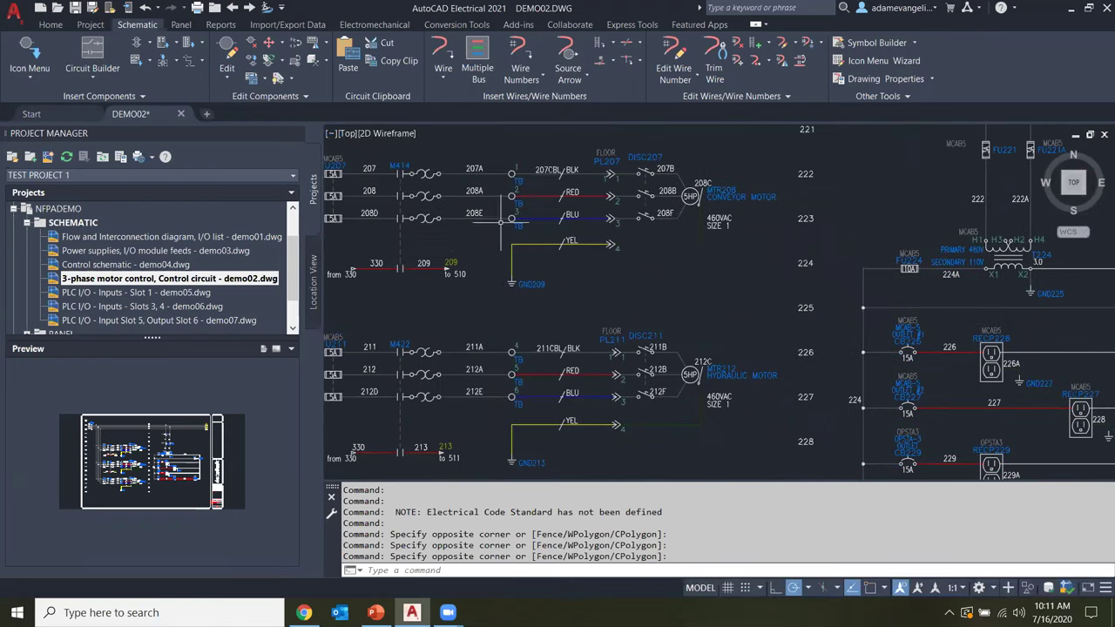
{"action": "middle_click_drag", "start_coordinate": [452, 256], "coordinate": [584, 313]}
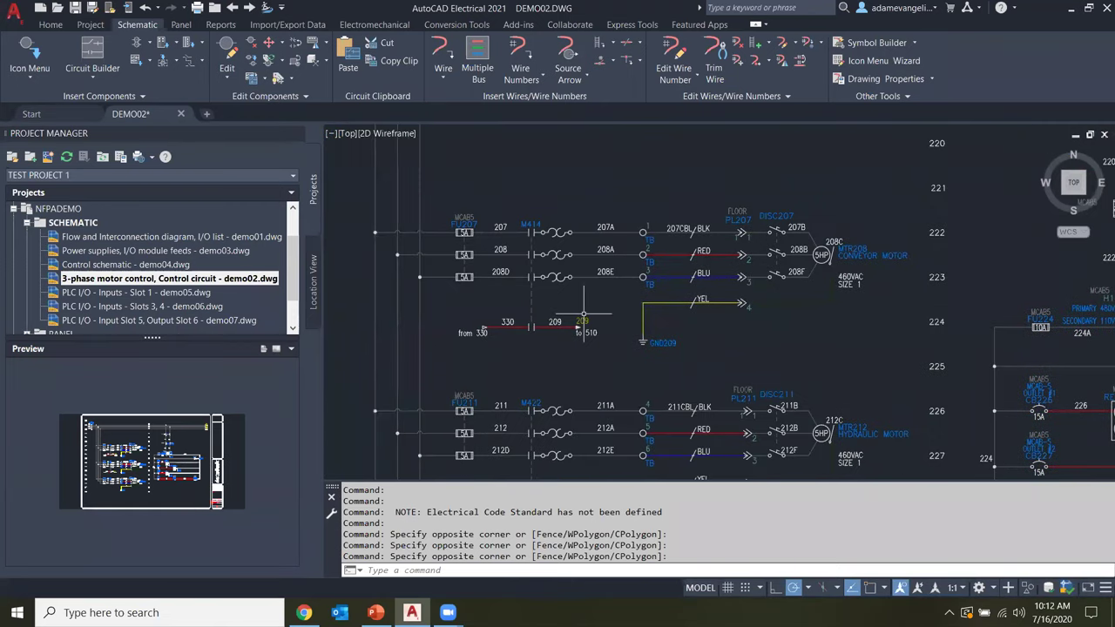
- Examine the conveyor motor circuit from fuse FU207 through the terminals and ground to motor MTR208
{"action": "scroll", "coordinate": [583, 313], "scroll_direction": "up", "scroll_amount": 3}
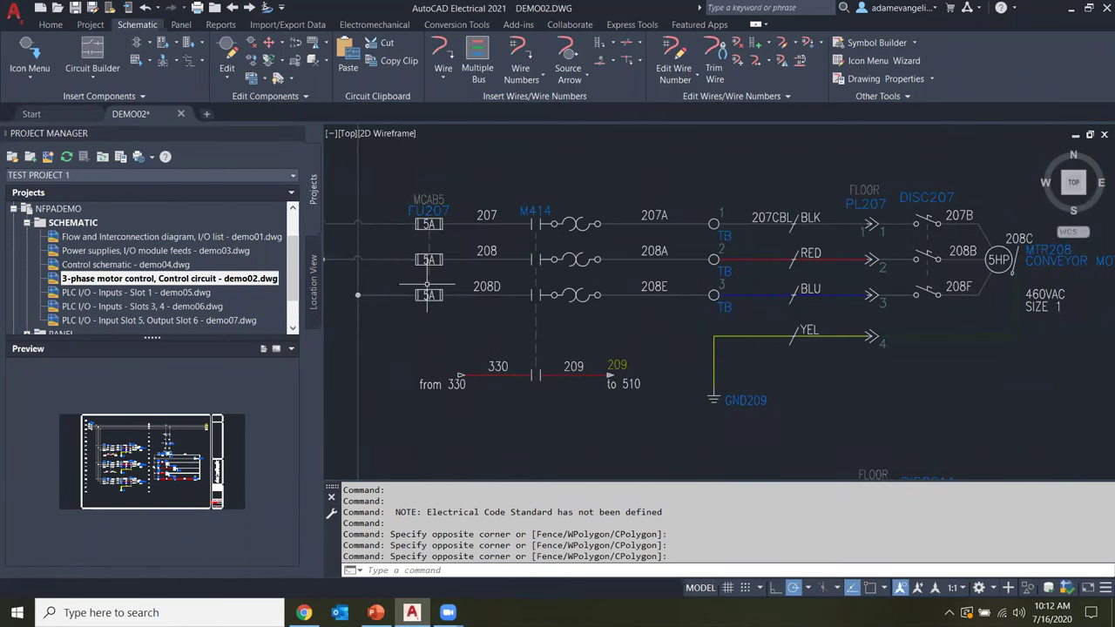
{"action": "middle_click_drag", "start_coordinate": [754, 291], "coordinate": [827, 299]}
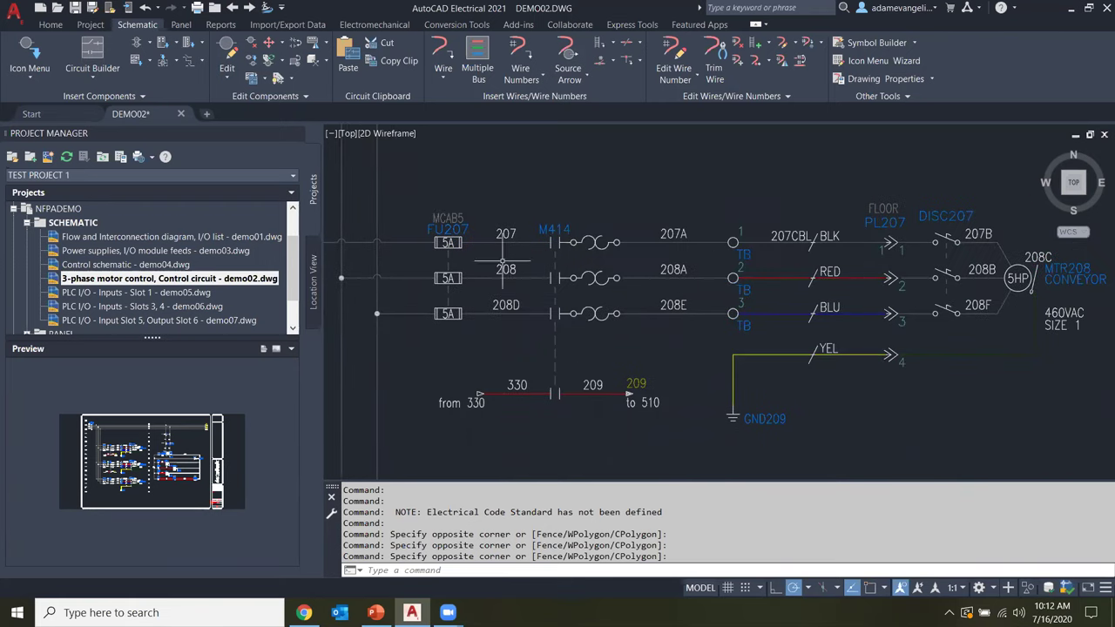
{"action": "middle_click_drag", "start_coordinate": [460, 265], "coordinate": [486, 280]}
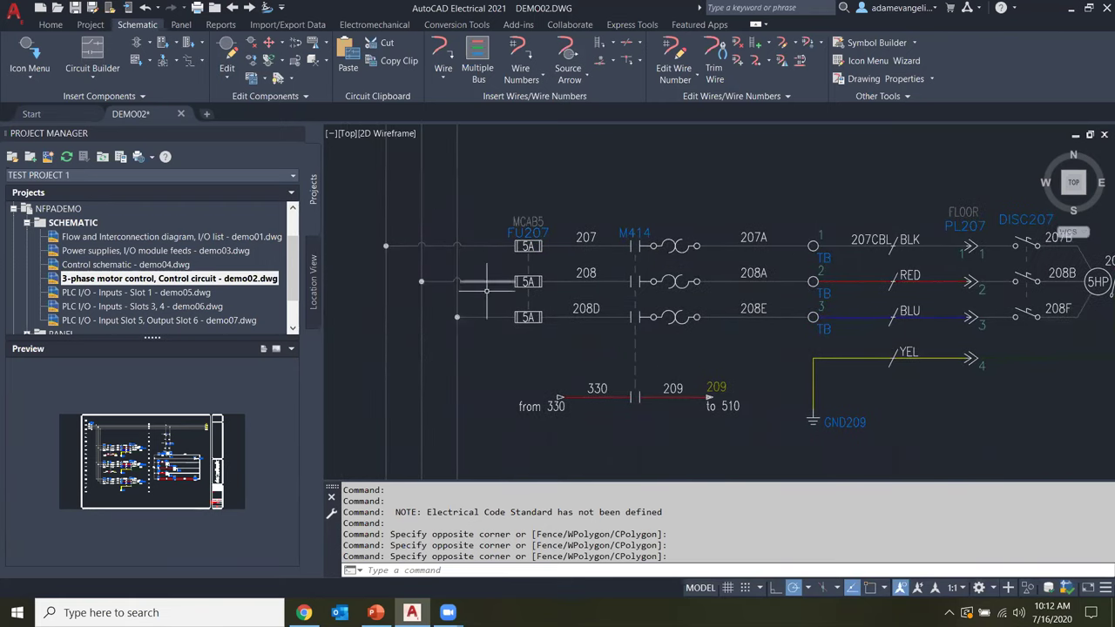
{"action": "middle_click_drag", "start_coordinate": [824, 436], "coordinate": [666, 439]}
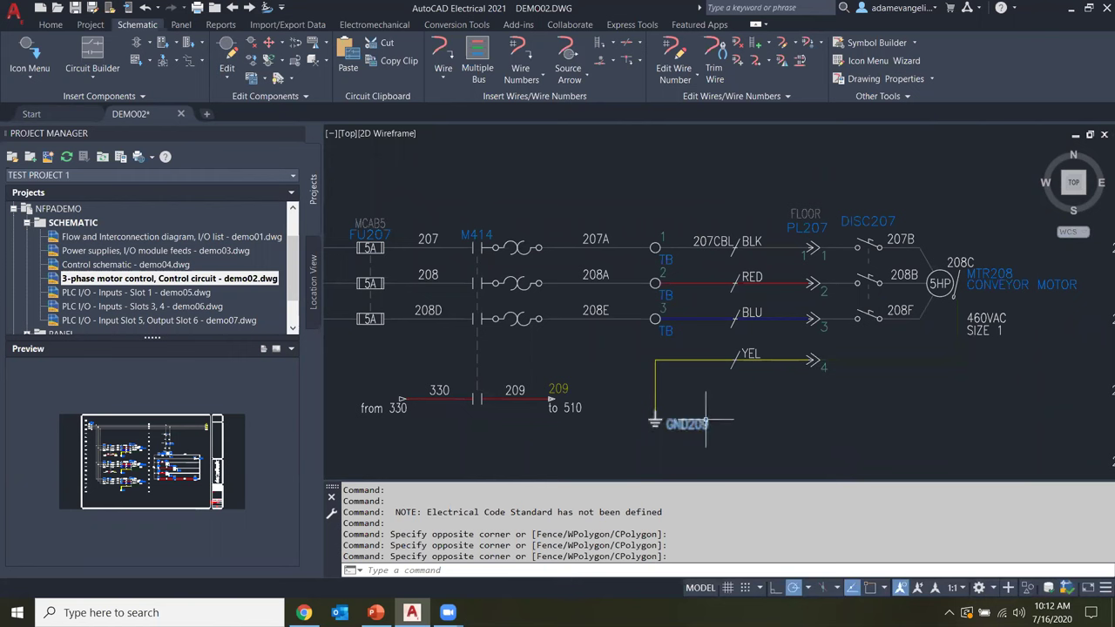
{"action": "middle_click_drag", "start_coordinate": [716, 417], "coordinate": [775, 393]}
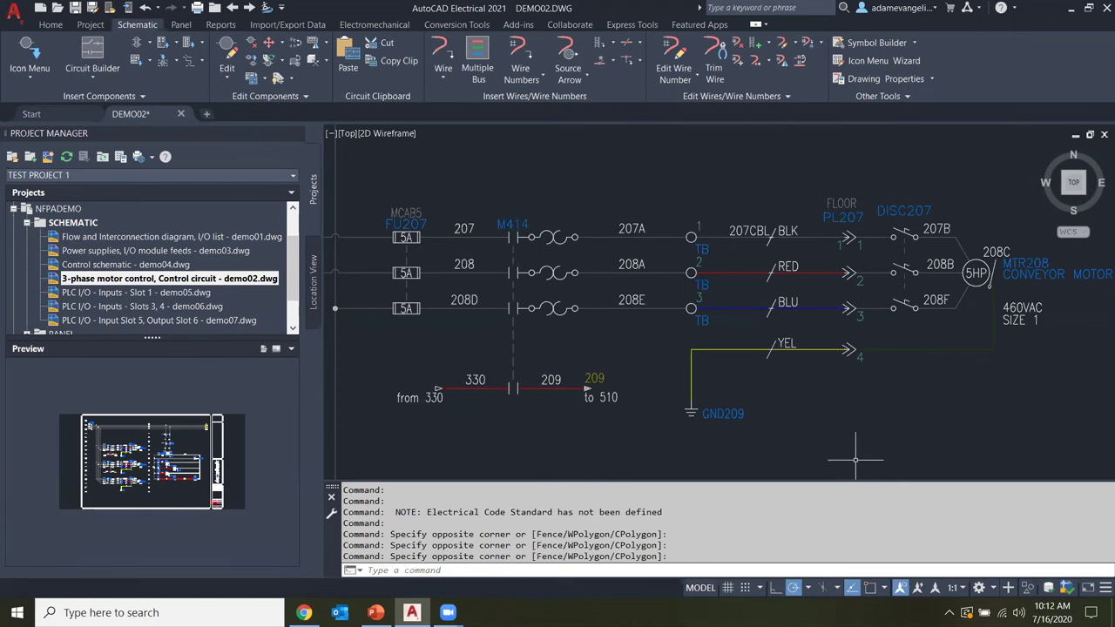
- Compare the hydraulic and indexing motor circuits with the conveyor motor circuit
{"action": "middle_click_drag", "start_coordinate": [877, 393], "coordinate": [765, 239]}
{"action": "scroll", "coordinate": [903, 405], "scroll_direction": "down", "scroll_amount": 2}
{"action": "middle_click_drag", "start_coordinate": [763, 349], "coordinate": [735, 278]}
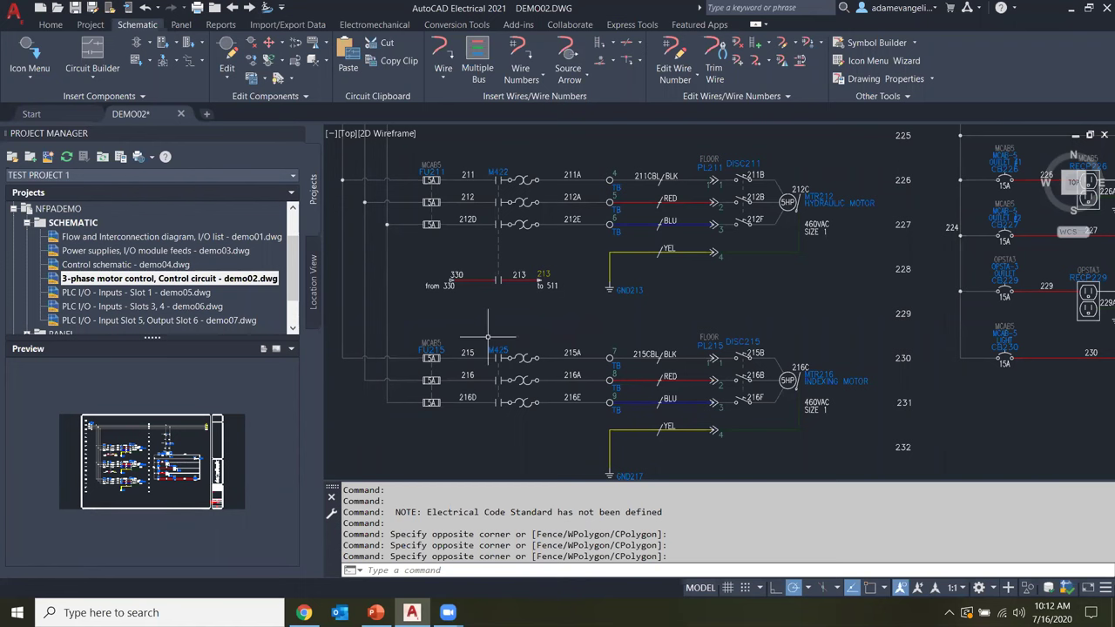
{"action": "mouse_move", "coordinate": [825, 304]}
{"action": "middle_mouse_down"}
{"action": "mouse_move", "coordinate": [855, 320]}
{"action": "mouse_move", "coordinate": [814, 307]}
{"action": "middle_mouse_up"}
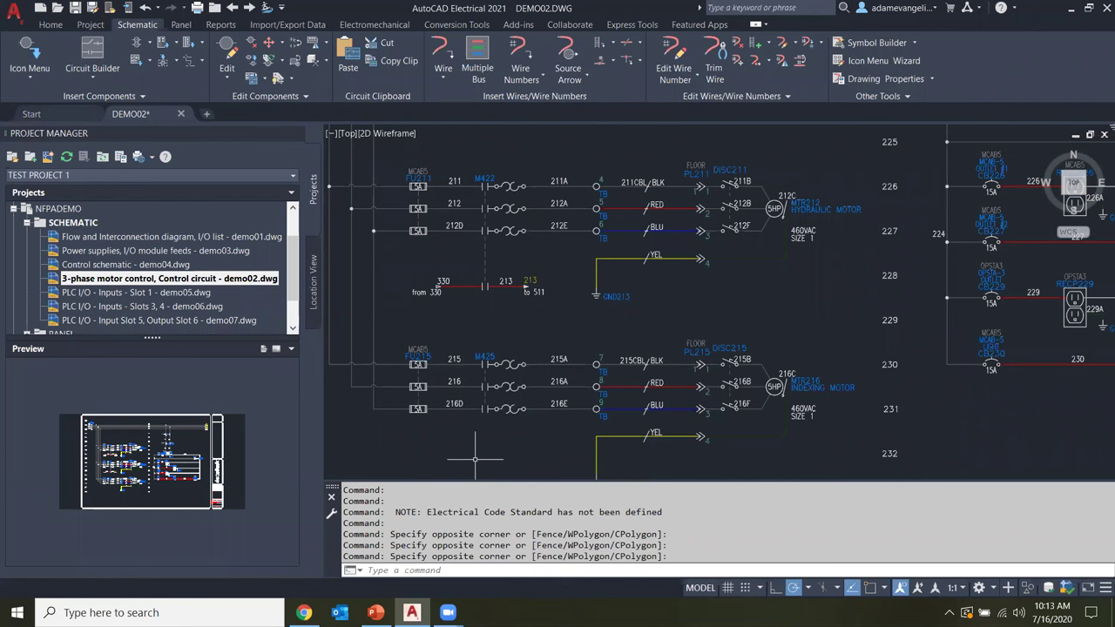
{"action": "middle_click_drag", "start_coordinate": [854, 305], "coordinate": [836, 562]}
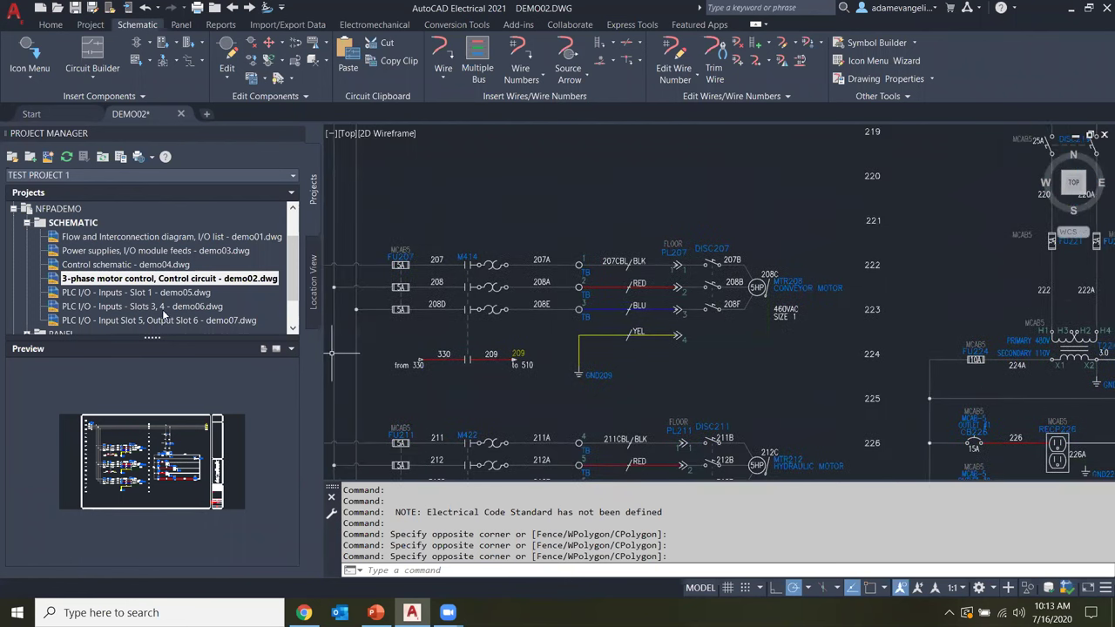
- Open the Scratch Paper drawing, Drawing4.dwg, from TEST PROJECT 1
{"action": "scroll", "coordinate": [178, 276], "scroll_direction": "up", "scroll_amount": 1}
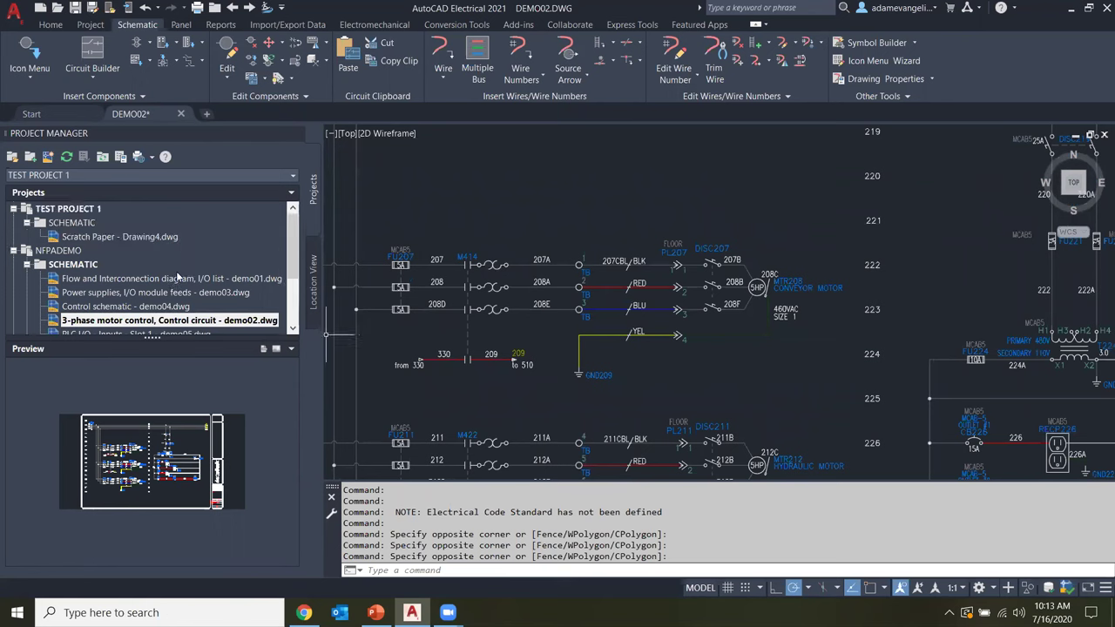
{"action": "left_click", "coordinate": [40, 209]}
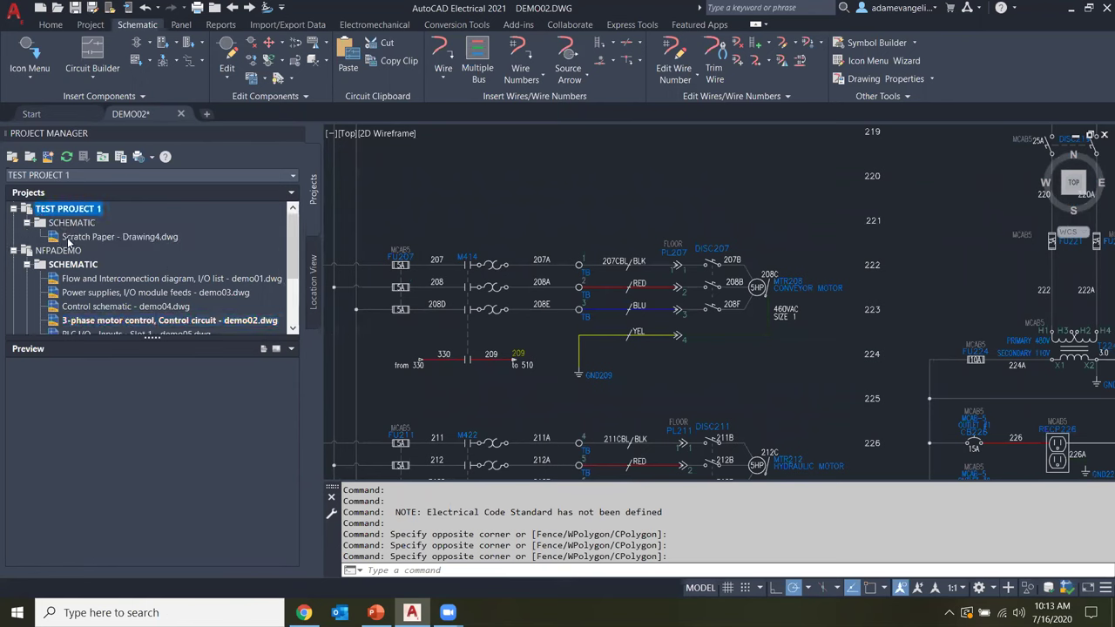
{"action": "left_click", "coordinate": [68, 239]}
{"action": "left_click", "coordinate": [450, 173]}
{"action": "left_click", "coordinate": [623, 194]}
{"action": "double_click", "coordinate": [127, 239]}
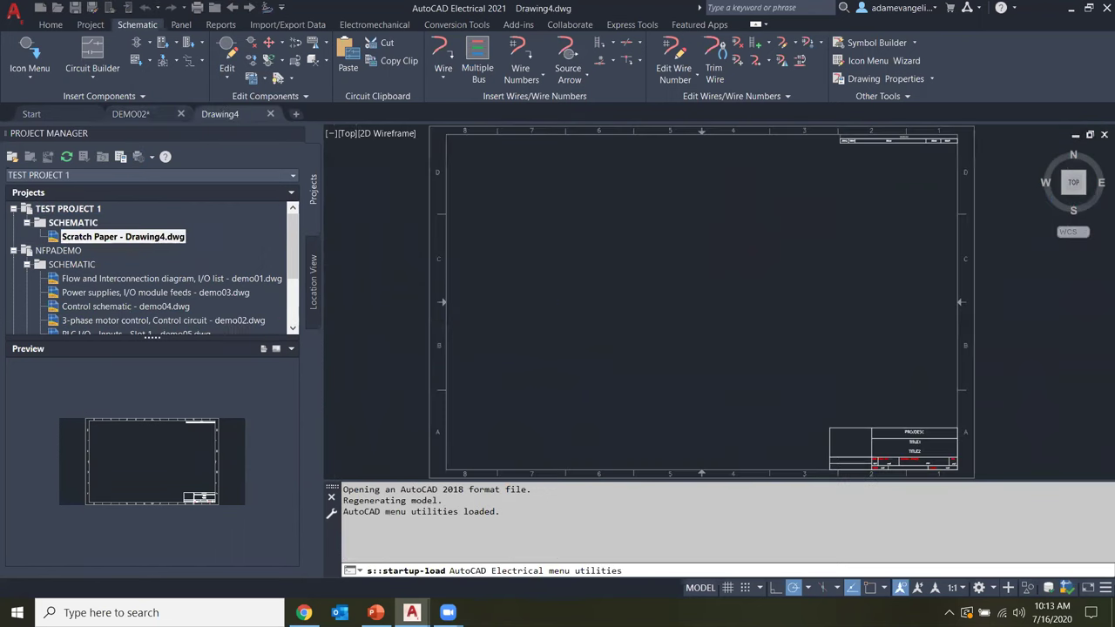
- Enlarge the drawing area by shortening the command window and narrowing the Project Manager
{"action": "middle_click_drag", "start_coordinate": [744, 285], "coordinate": [730, 289]}
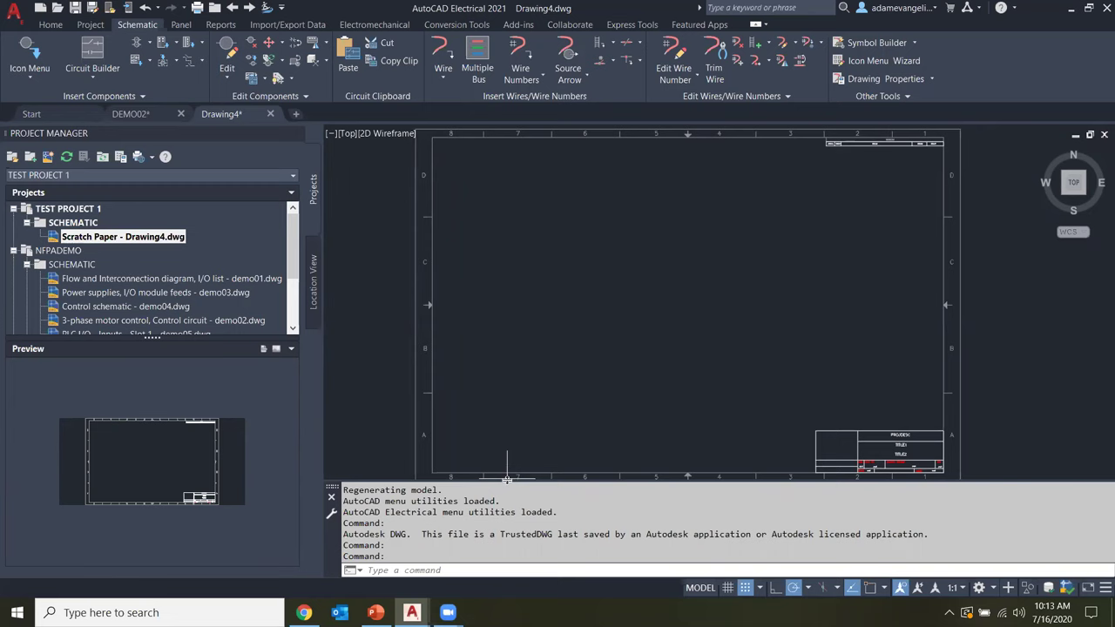
{"action": "left_click_drag", "start_coordinate": [507, 480], "coordinate": [507, 525]}
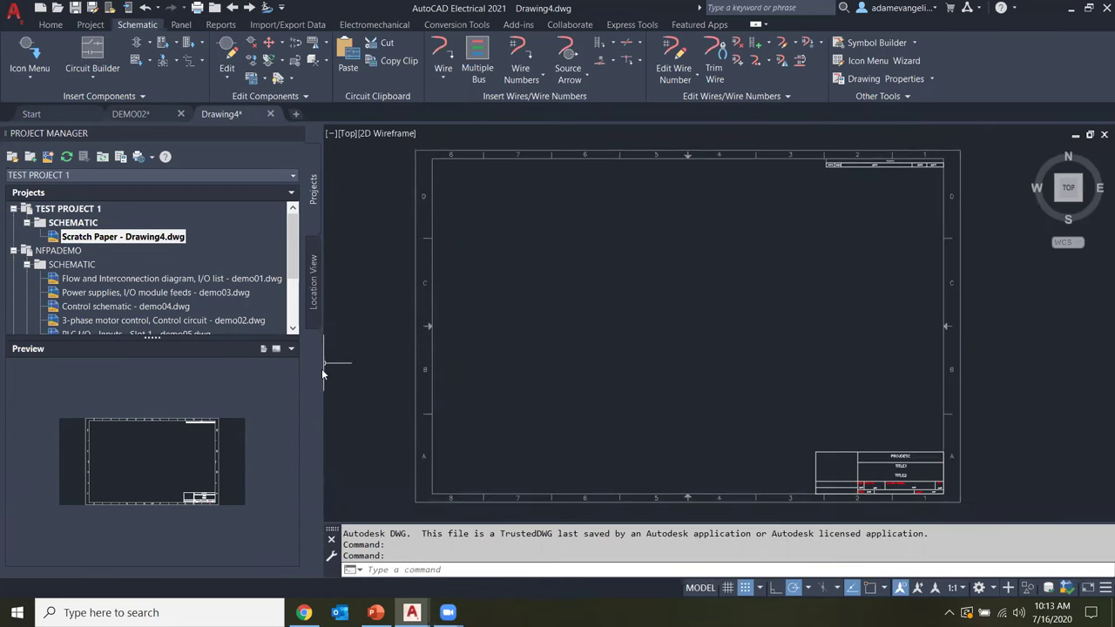
{"action": "left_click_drag", "start_coordinate": [321, 377], "coordinate": [283, 377]}
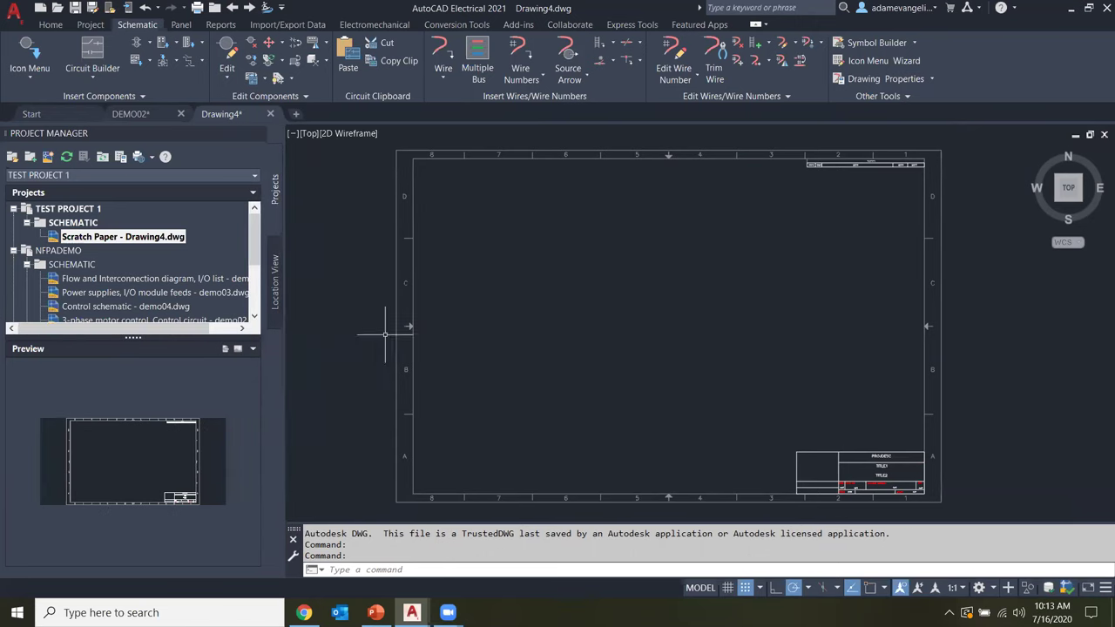
{"action": "left_click", "coordinate": [577, 296]}
{"action": "scroll", "coordinate": [742, 309], "scroll_direction": "up", "scroll_amount": 2}
{"action": "left_click", "coordinate": [630, 324]}
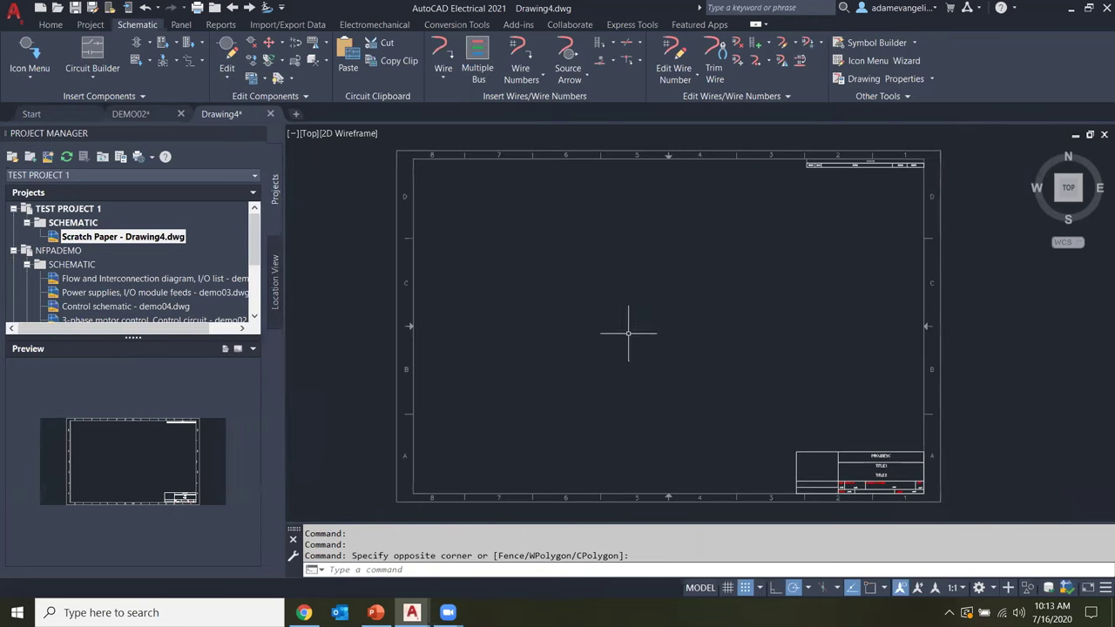
{"action": "left_click", "coordinate": [635, 323]}
{"action": "left_click", "coordinate": [481, 290]}
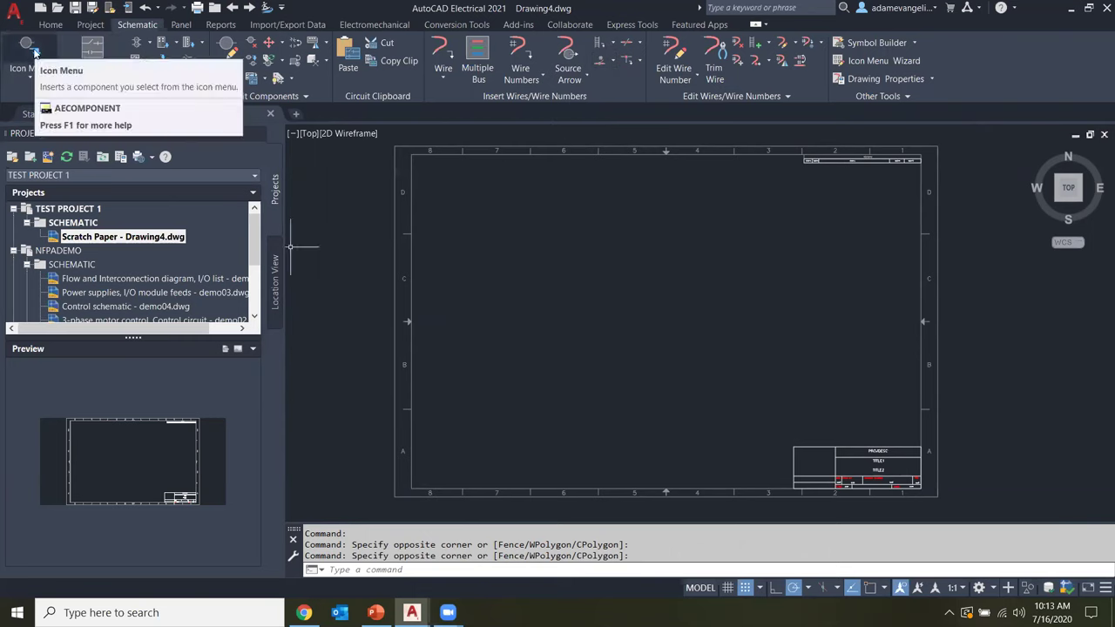
{"action": "left_click", "coordinate": [611, 357]}
{"action": "left_click", "coordinate": [724, 309]}
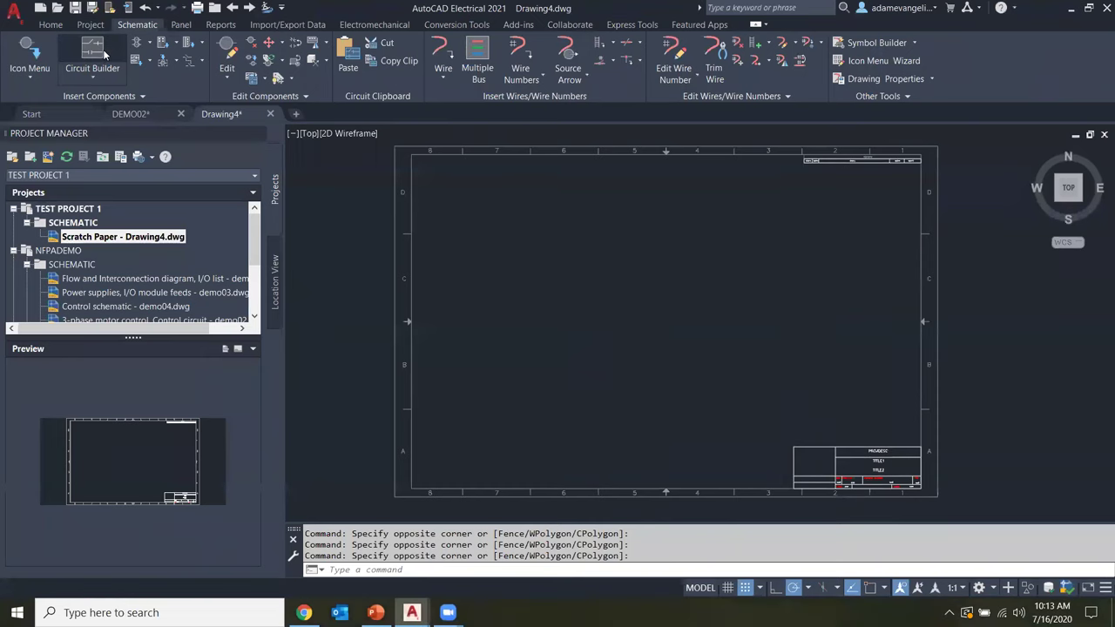
- Open Circuit Builder and review the 3ph Motor Circuit and 3ph Power Feed entries and the saved circuit history
{"action": "left_click", "coordinate": [104, 54]}
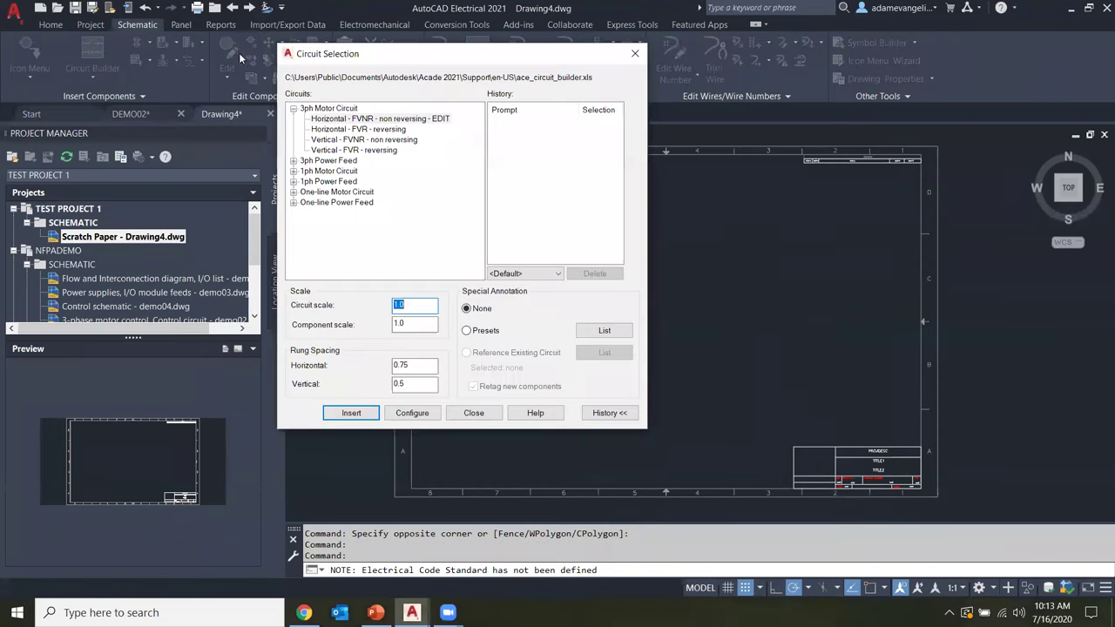
{"action": "left_click_drag", "start_coordinate": [362, 59], "coordinate": [498, 80]}
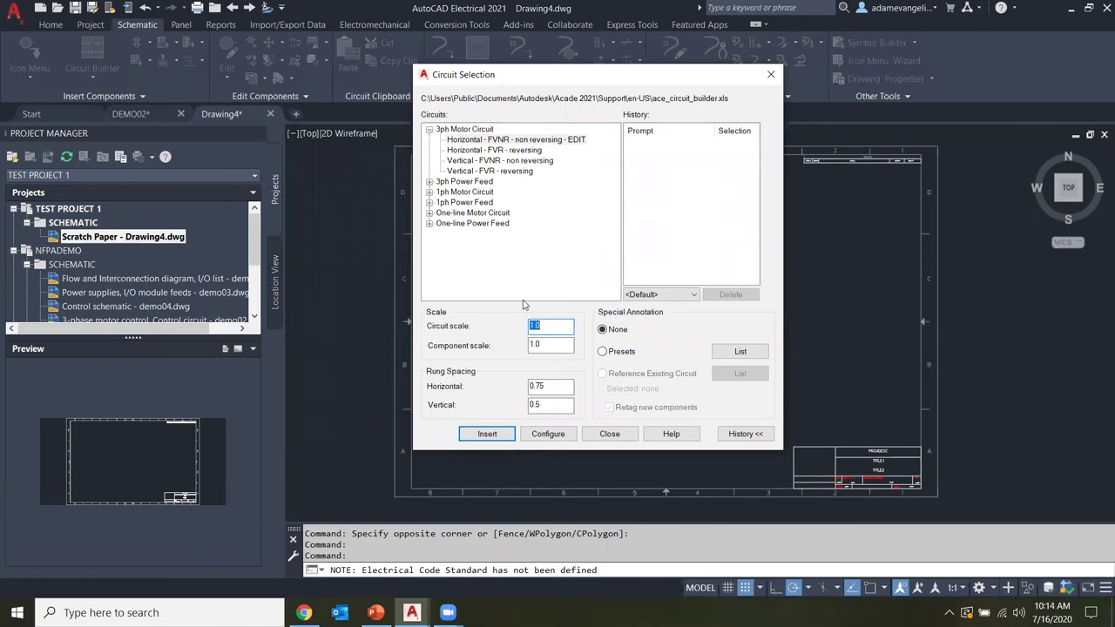
{"action": "left_click", "coordinate": [542, 278]}
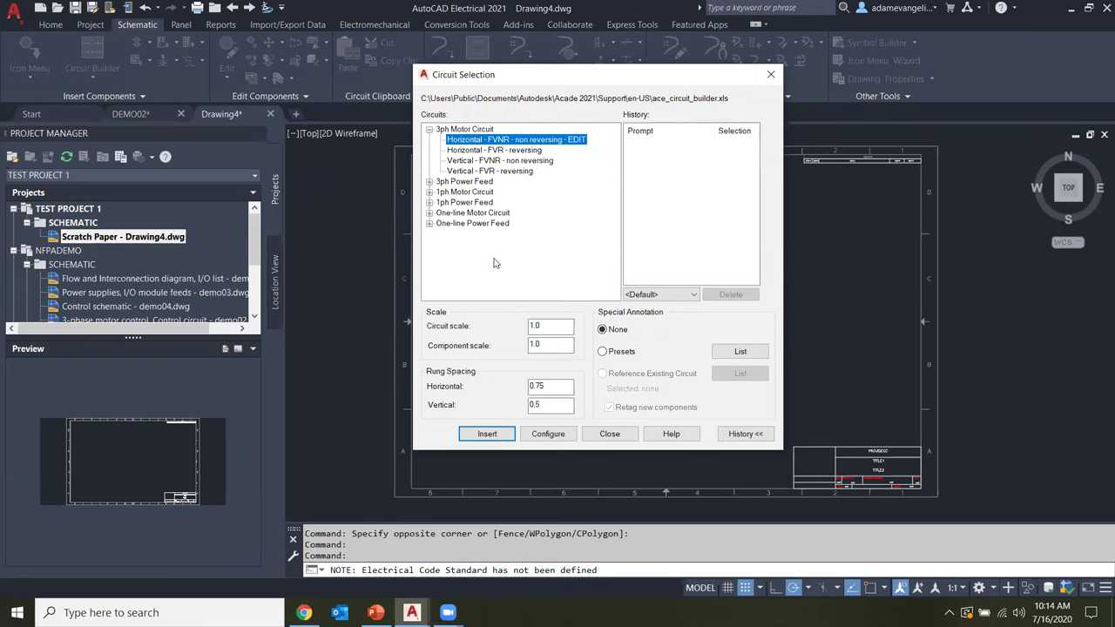
{"action": "left_click", "coordinate": [430, 182]}
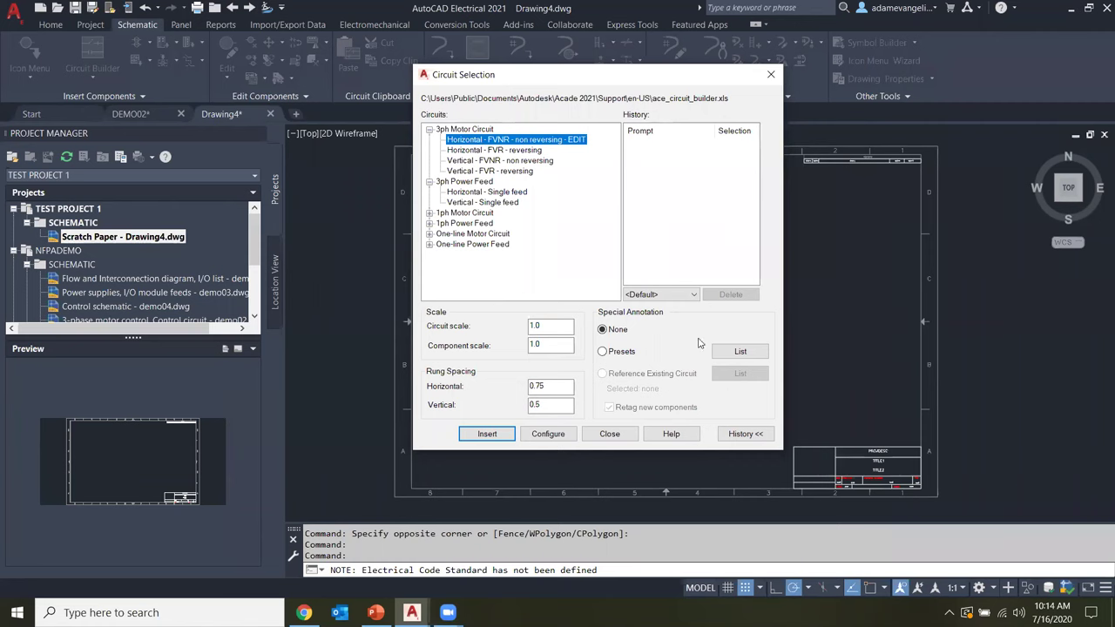
{"action": "left_click", "coordinate": [702, 191]}
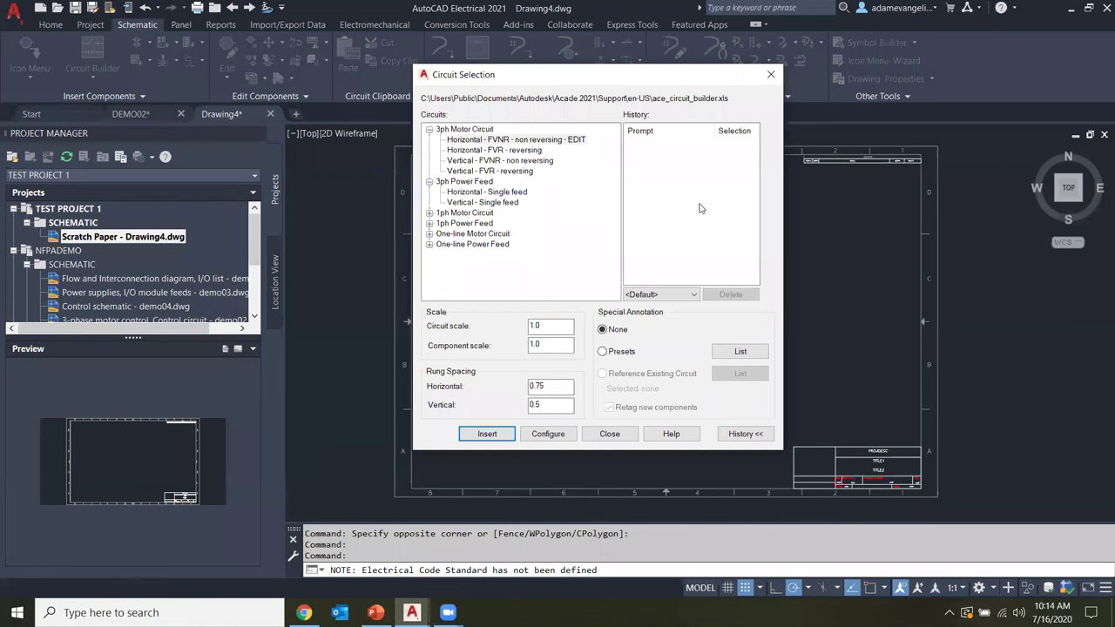
{"action": "left_click", "coordinate": [750, 436]}
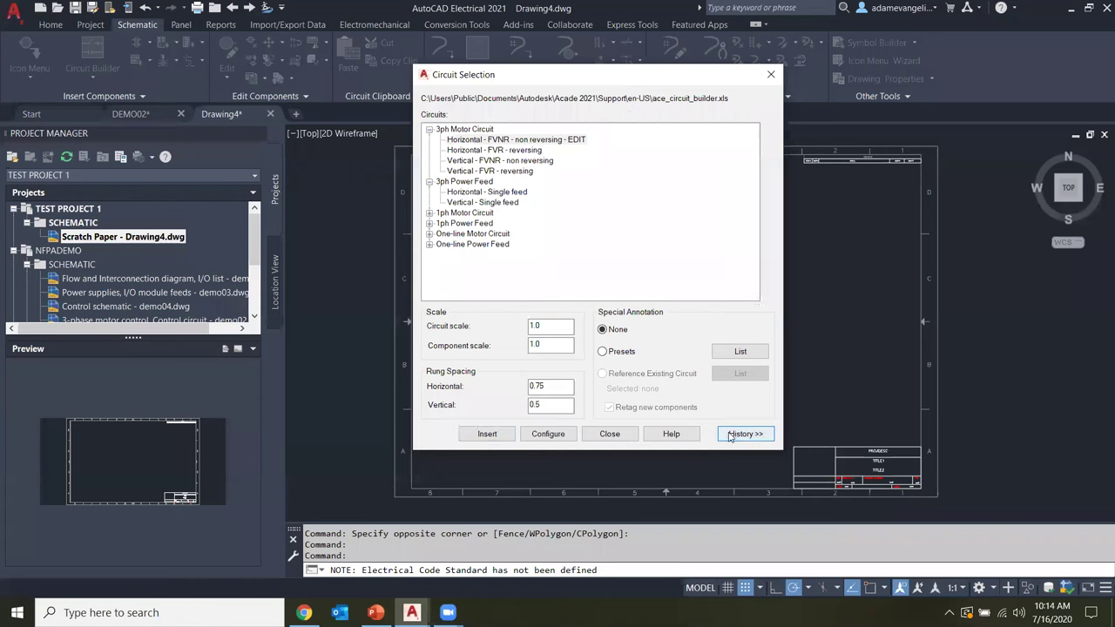
{"action": "left_click", "coordinate": [682, 295]}
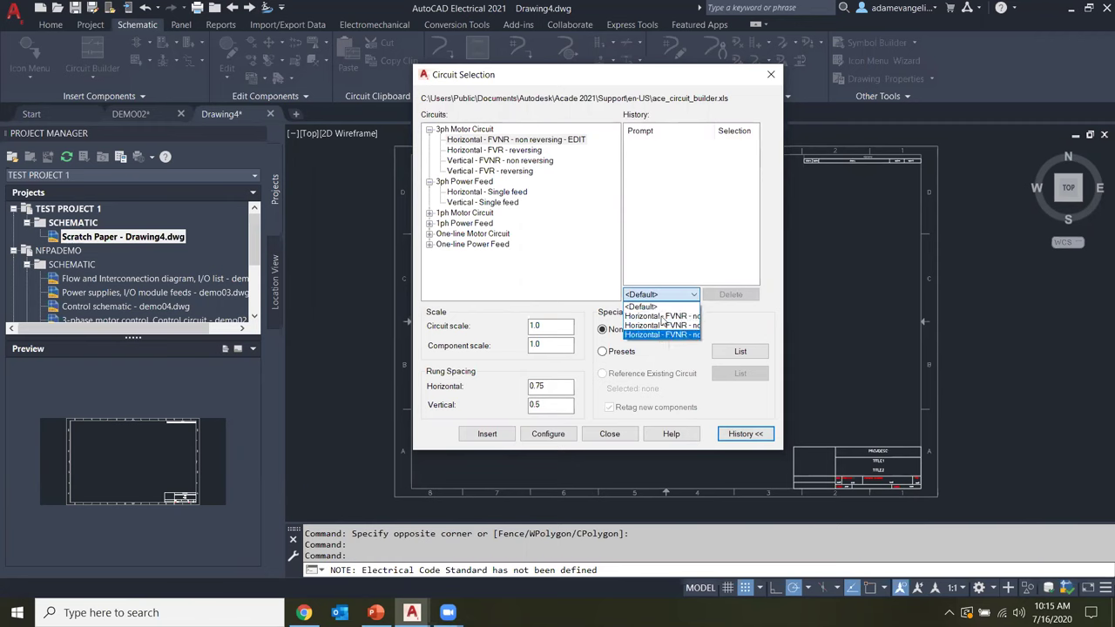
{"action": "left_click", "coordinate": [669, 223]}
{"action": "left_click", "coordinate": [539, 290]}
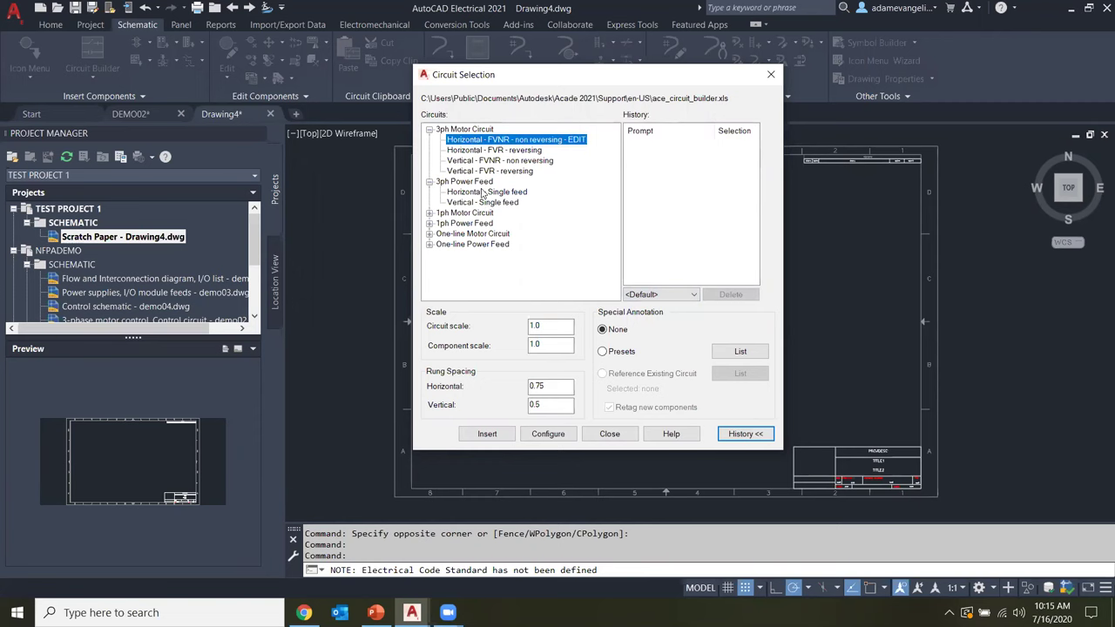
- Review the circuit variants offered for 3-phase, 1-phase and one-line motor circuits and power feeds
{"action": "left_click", "coordinate": [479, 151]}
{"action": "left_click", "coordinate": [478, 162]}
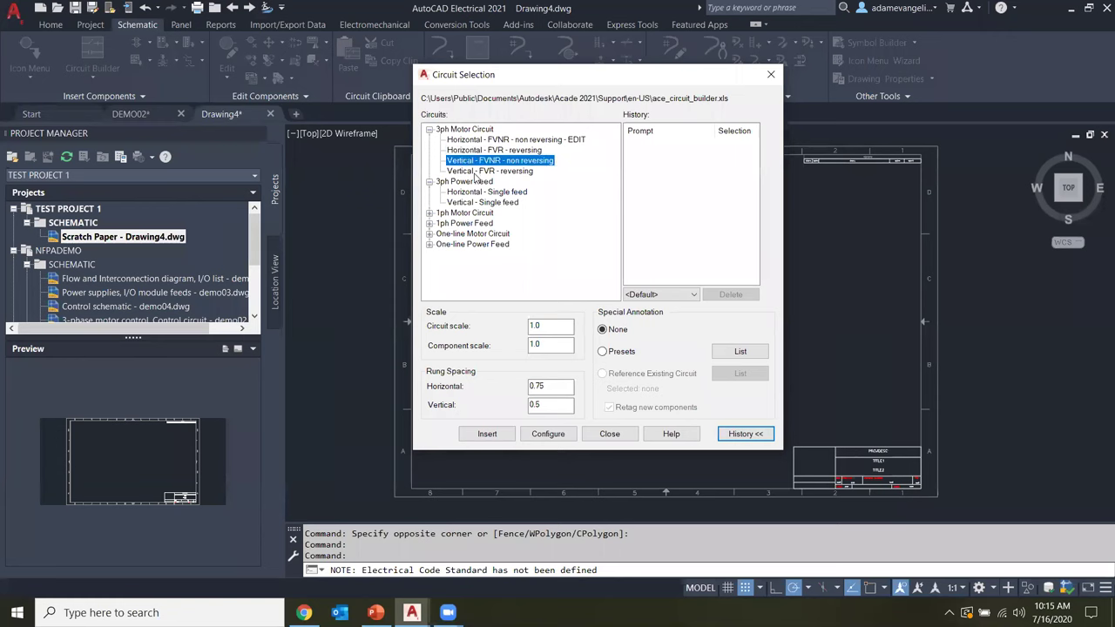
{"action": "left_click", "coordinate": [478, 172]}
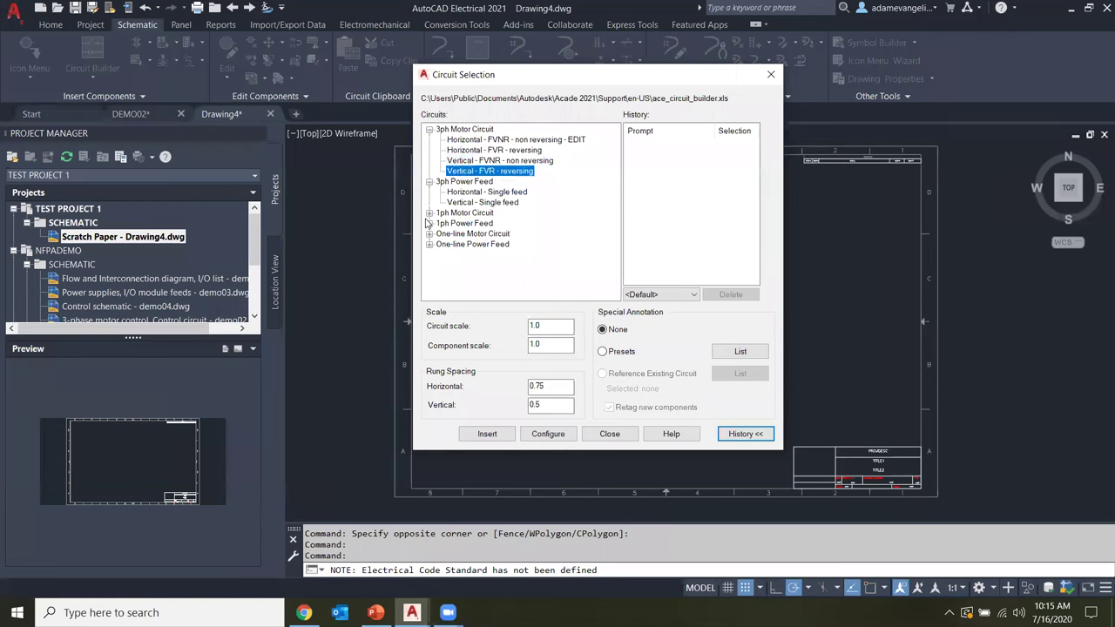
{"action": "left_click", "coordinate": [430, 213]}
{"action": "left_click", "coordinate": [430, 245]}
{"action": "left_click", "coordinate": [452, 233]}
{"action": "left_click", "coordinate": [457, 265]}
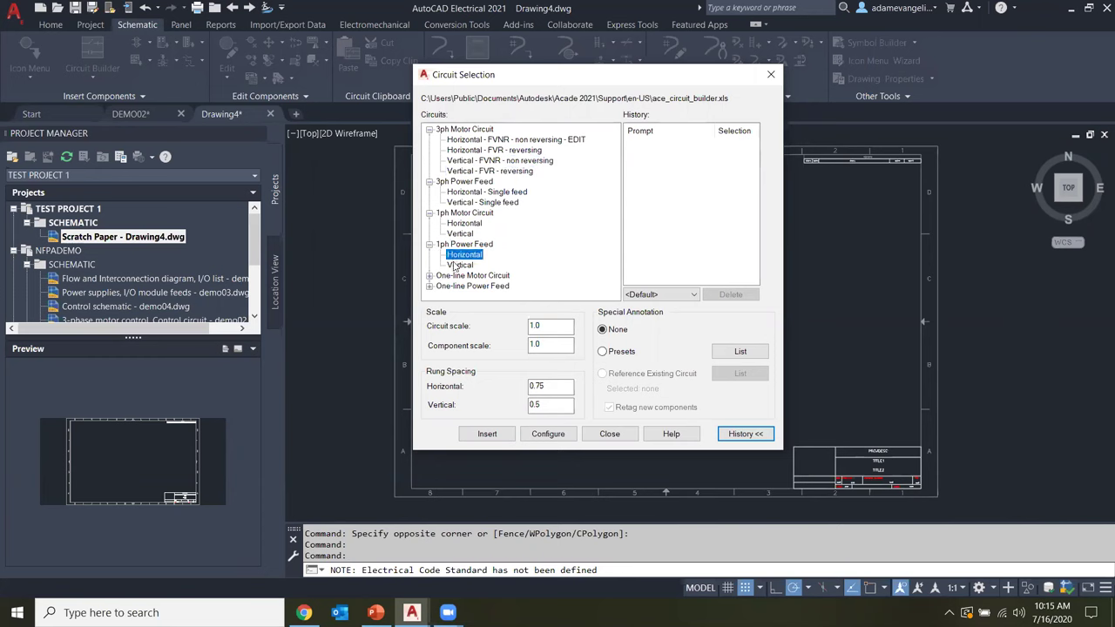
{"action": "left_click", "coordinate": [429, 275]}
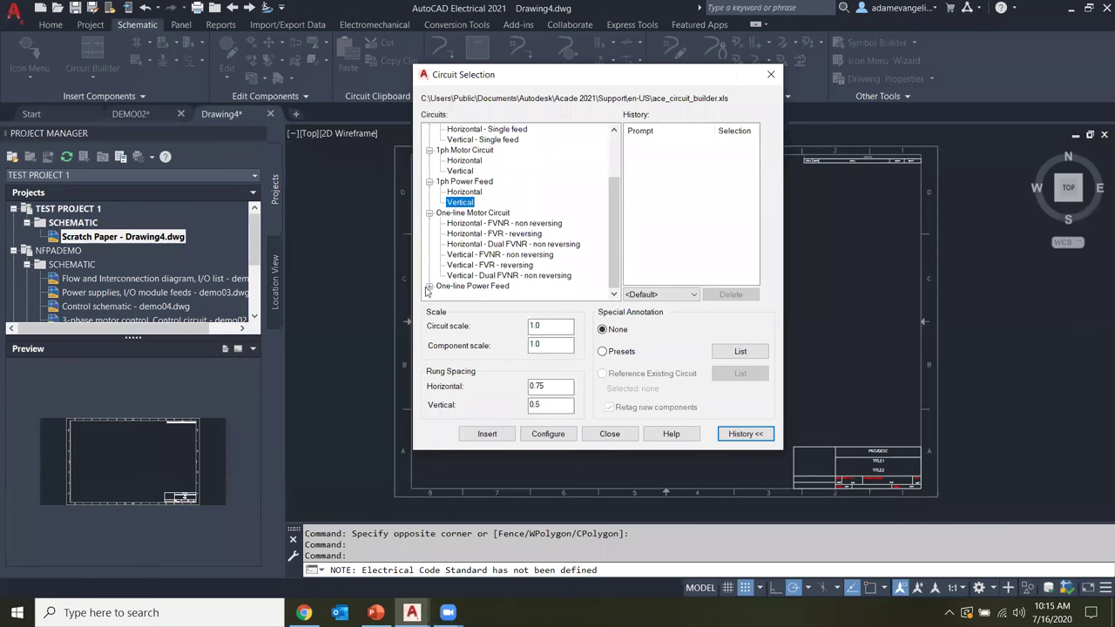
{"action": "left_click", "coordinate": [429, 286]}
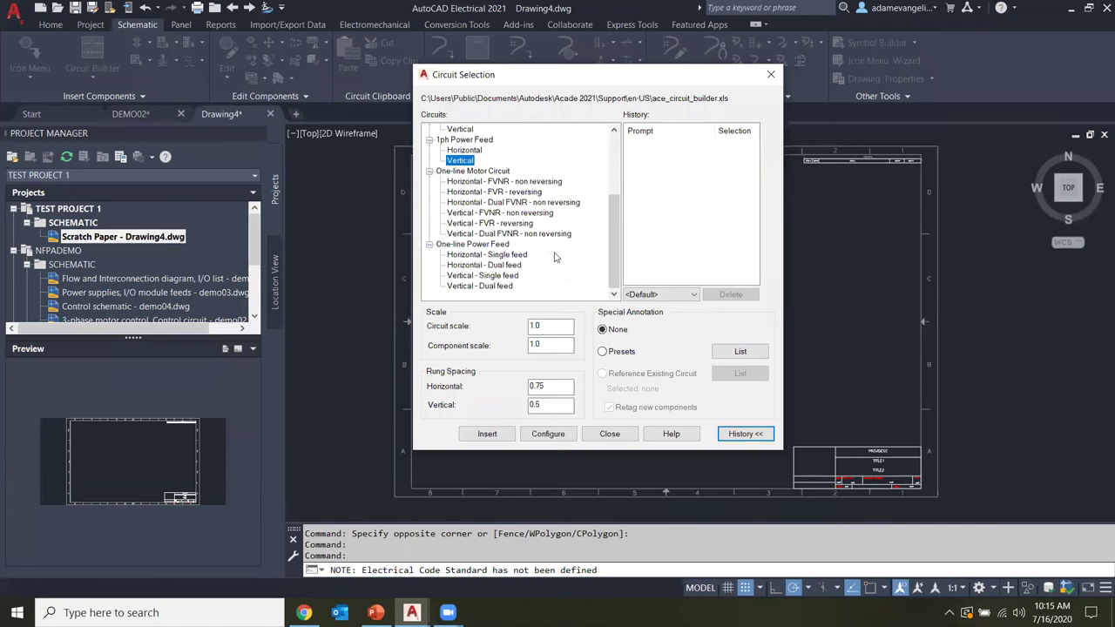
{"action": "scroll", "coordinate": [555, 257], "scroll_direction": "up", "scroll_amount": 3}
{"action": "scroll", "coordinate": [552, 263], "scroll_direction": "down", "scroll_amount": 3}
{"action": "scroll", "coordinate": [493, 257], "scroll_direction": "up", "scroll_amount": 3}
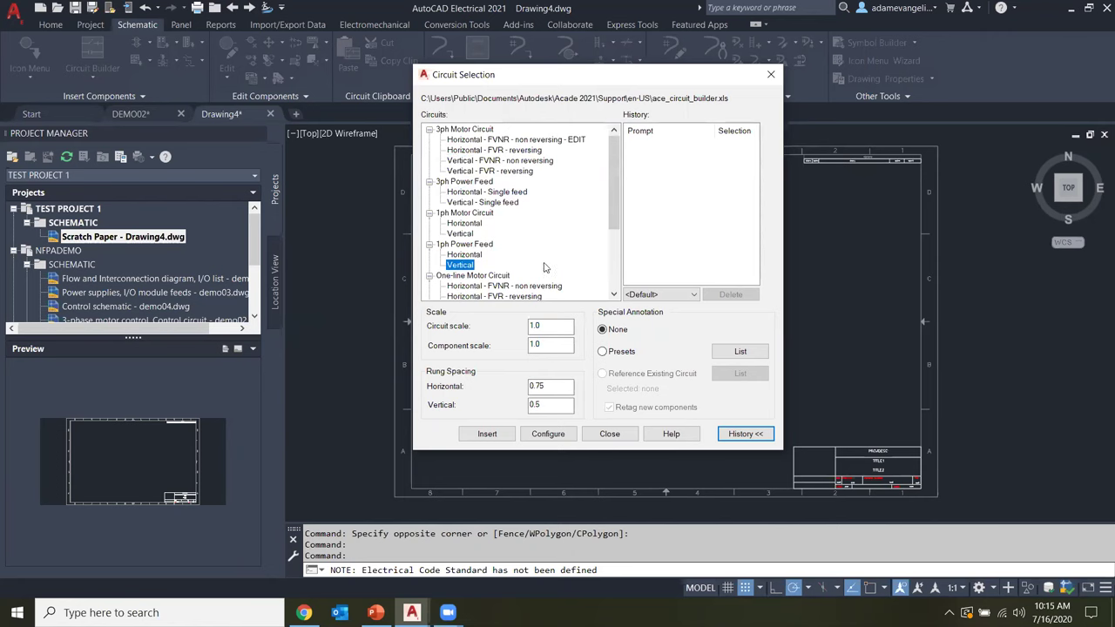
{"action": "scroll", "coordinate": [544, 268], "scroll_direction": "down", "scroll_amount": 1}
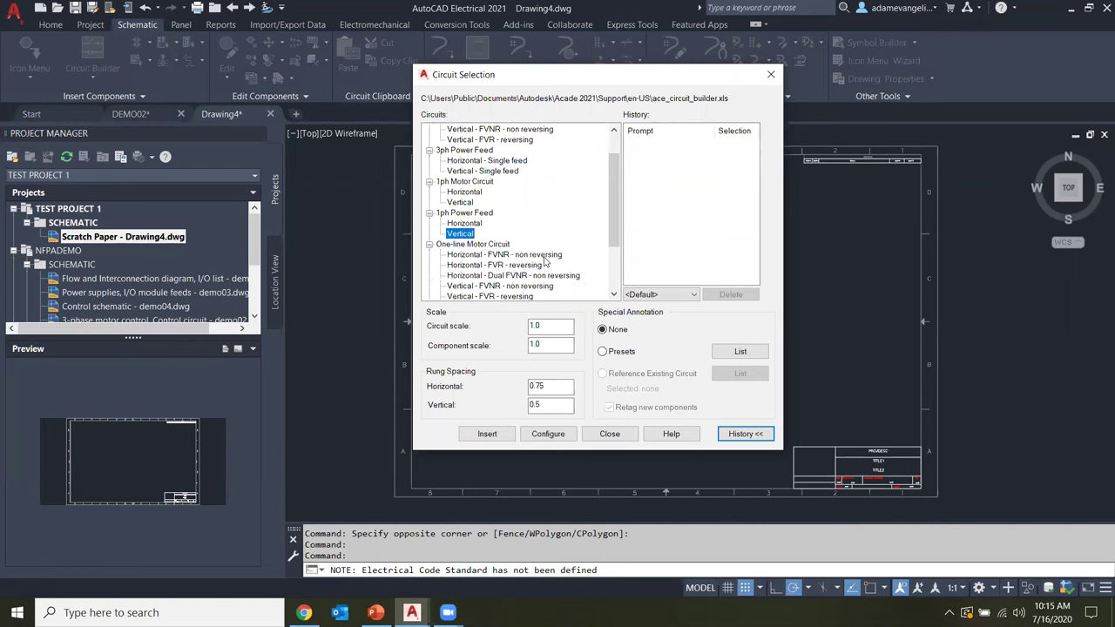
{"action": "scroll", "coordinate": [543, 236], "scroll_direction": "up", "scroll_amount": 1}
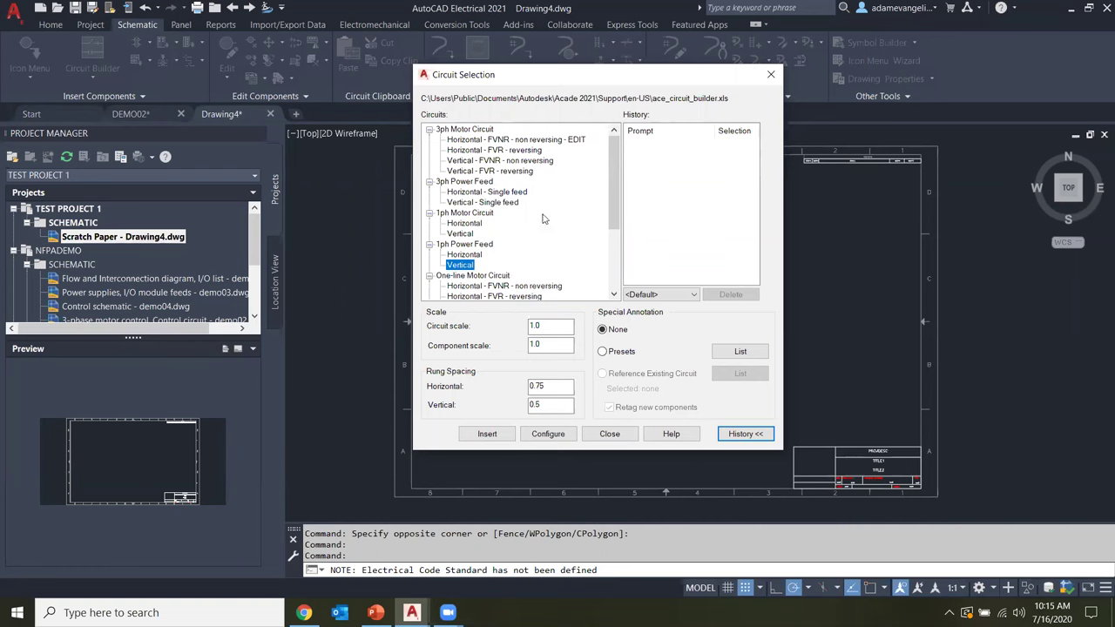
{"action": "left_click", "coordinate": [428, 130]}
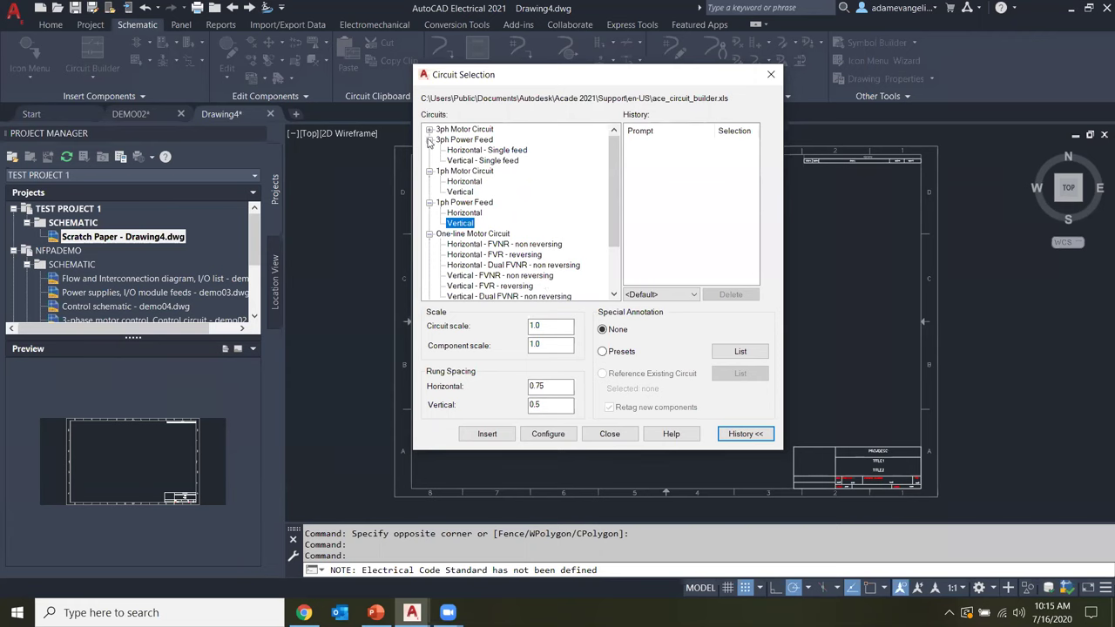
{"action": "left_click", "coordinate": [429, 141]}
{"action": "left_click", "coordinate": [429, 150]}
{"action": "left_click", "coordinate": [429, 161]}
{"action": "left_click", "coordinate": [428, 171]}
{"action": "left_click", "coordinate": [429, 182]}
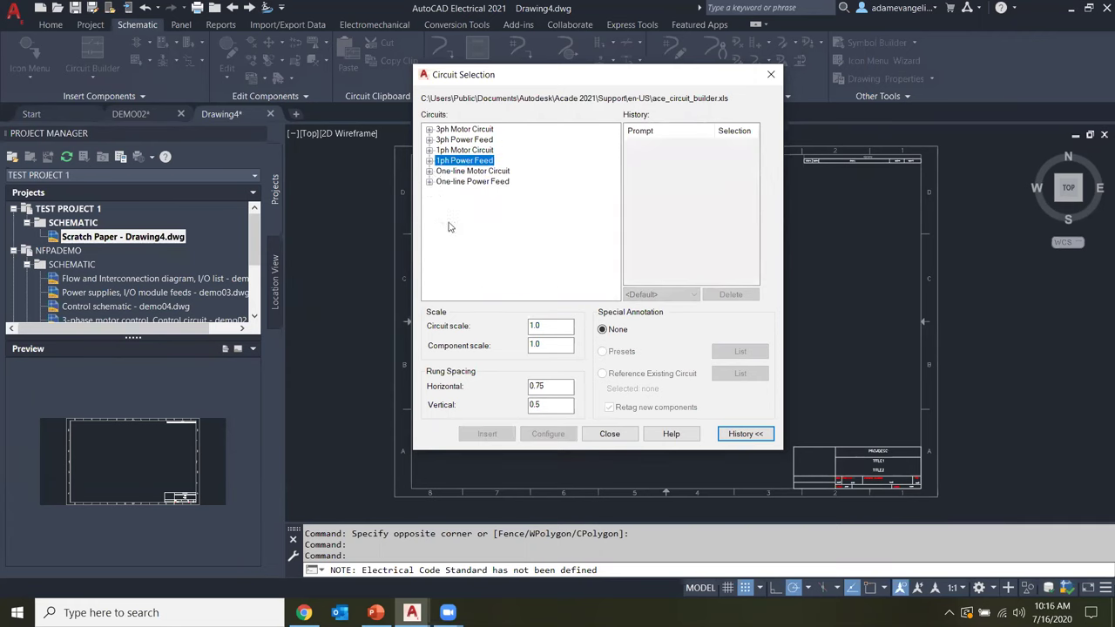
{"action": "left_click", "coordinate": [428, 130]}
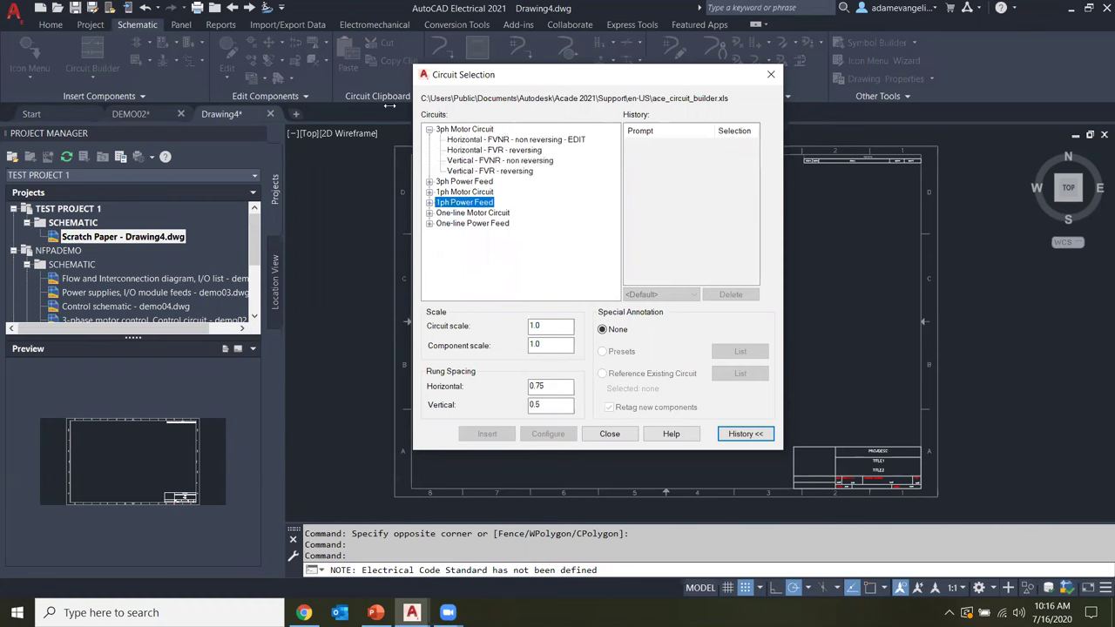
{"action": "left_click", "coordinate": [514, 141]}
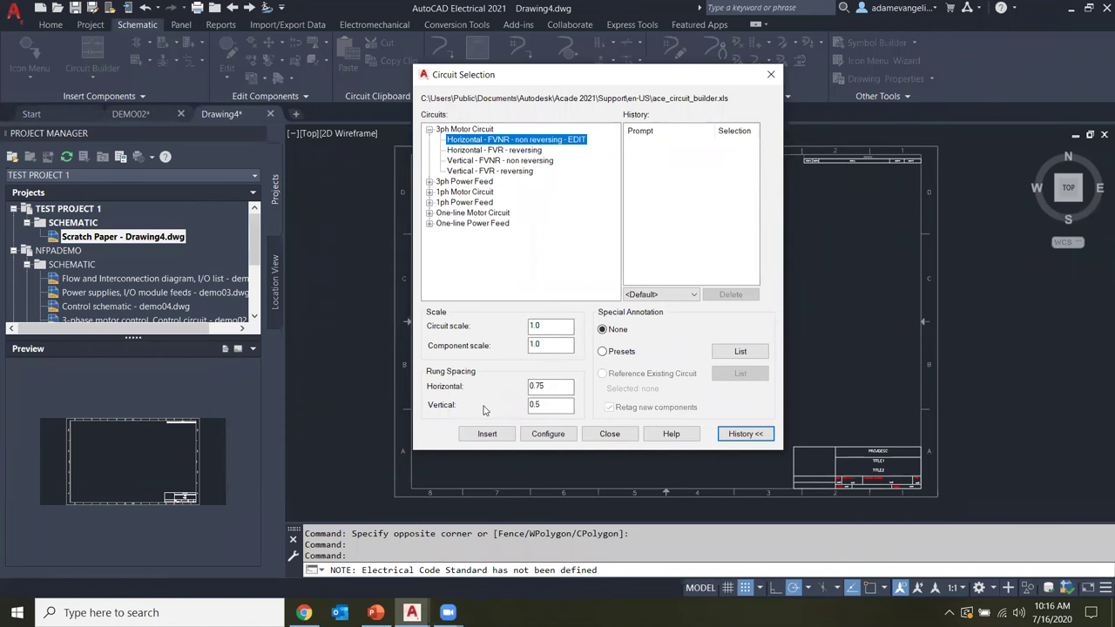
{"action": "left_click_drag", "start_coordinate": [552, 76], "coordinate": [785, 65]}
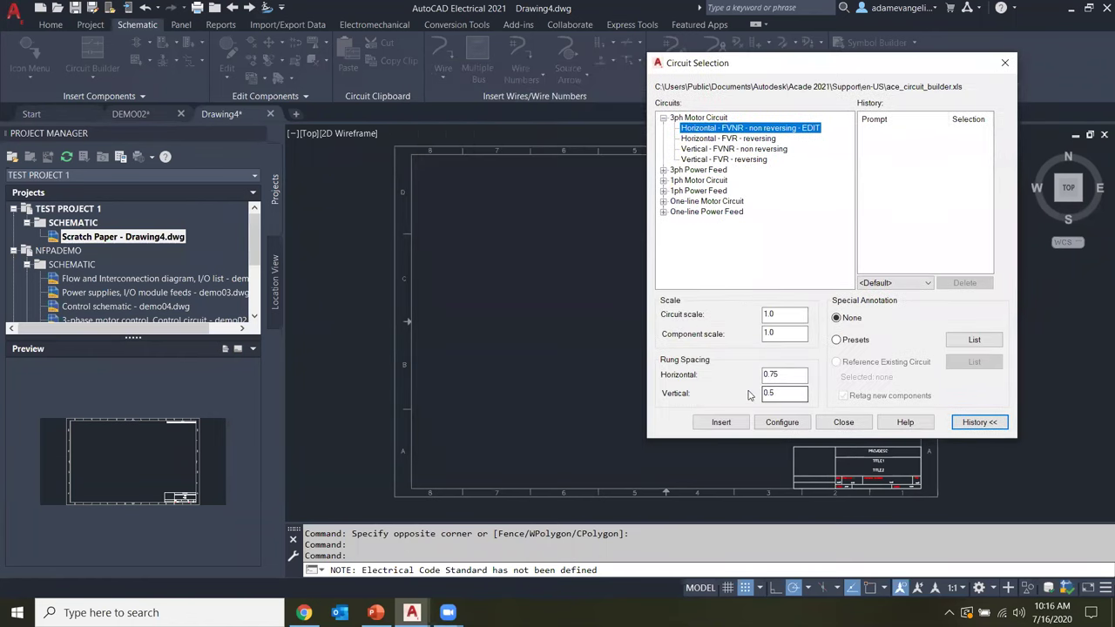
{"action": "left_click_drag", "start_coordinate": [730, 73], "coordinate": [674, 100]}
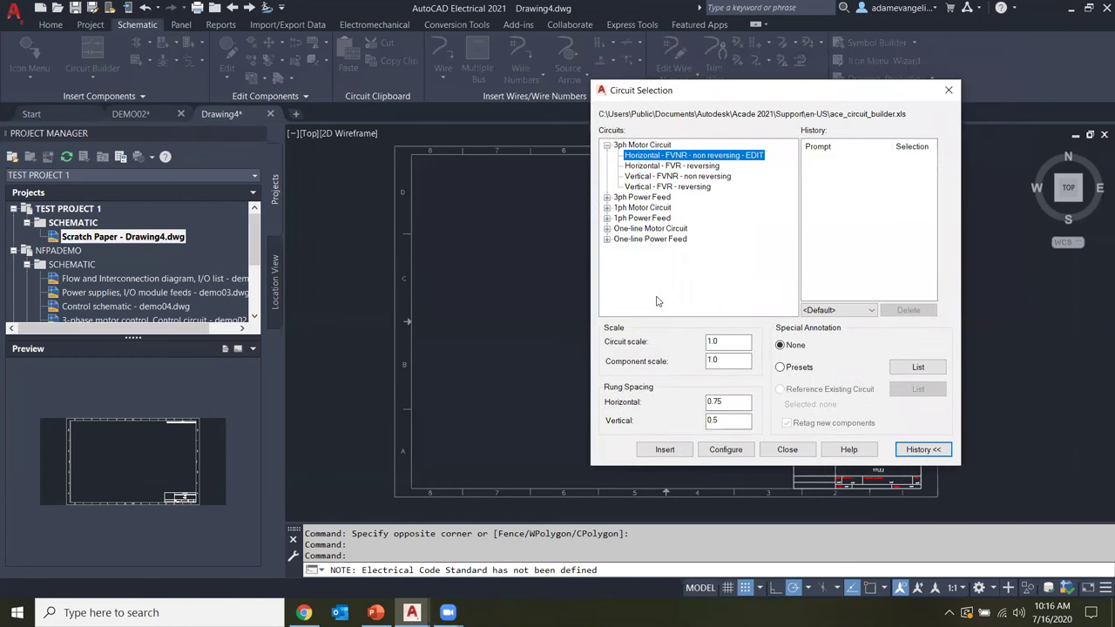
{"action": "left_click_drag", "start_coordinate": [755, 105], "coordinate": [664, 102]}
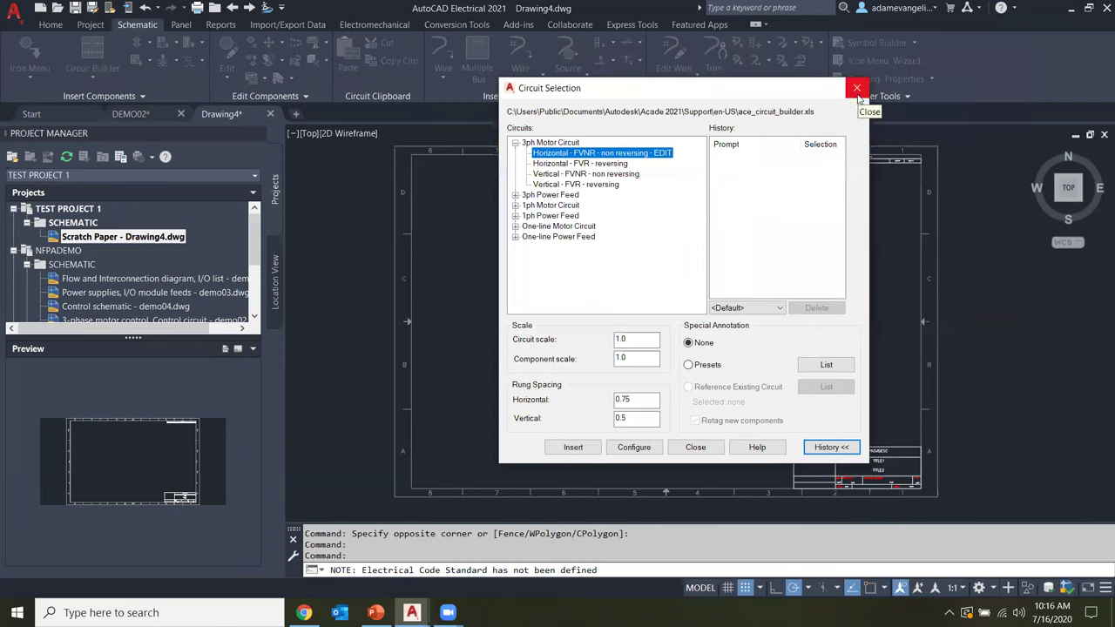
{"action": "left_click_drag", "start_coordinate": [756, 95], "coordinate": [677, 111]}
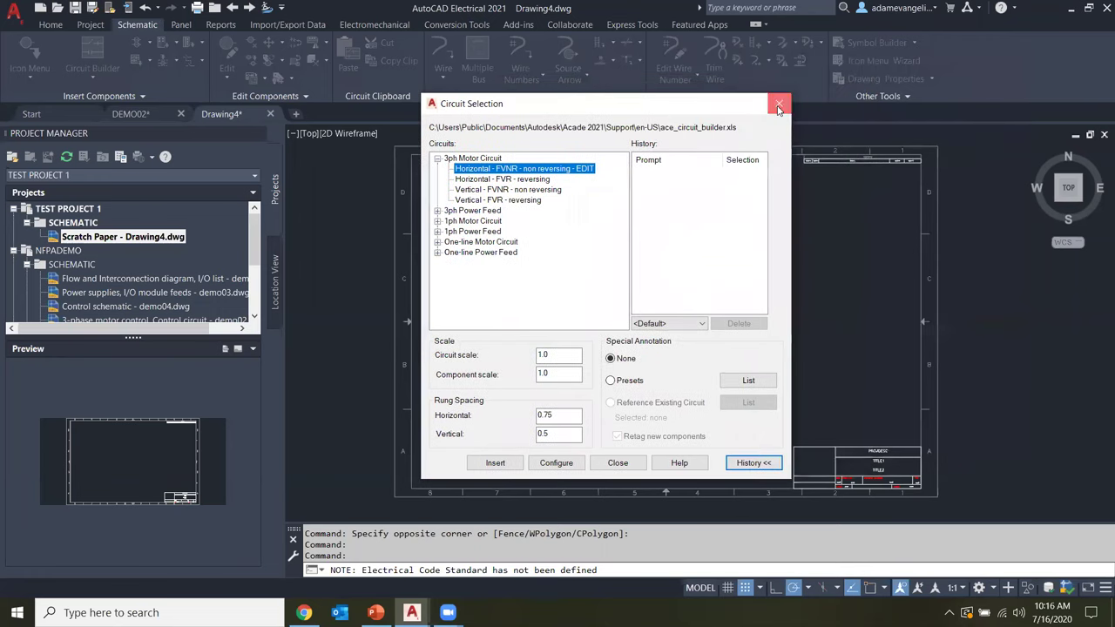
{"action": "left_click", "coordinate": [779, 105]}
{"action": "left_click", "coordinate": [572, 244]}
{"action": "left_click", "coordinate": [479, 386]}
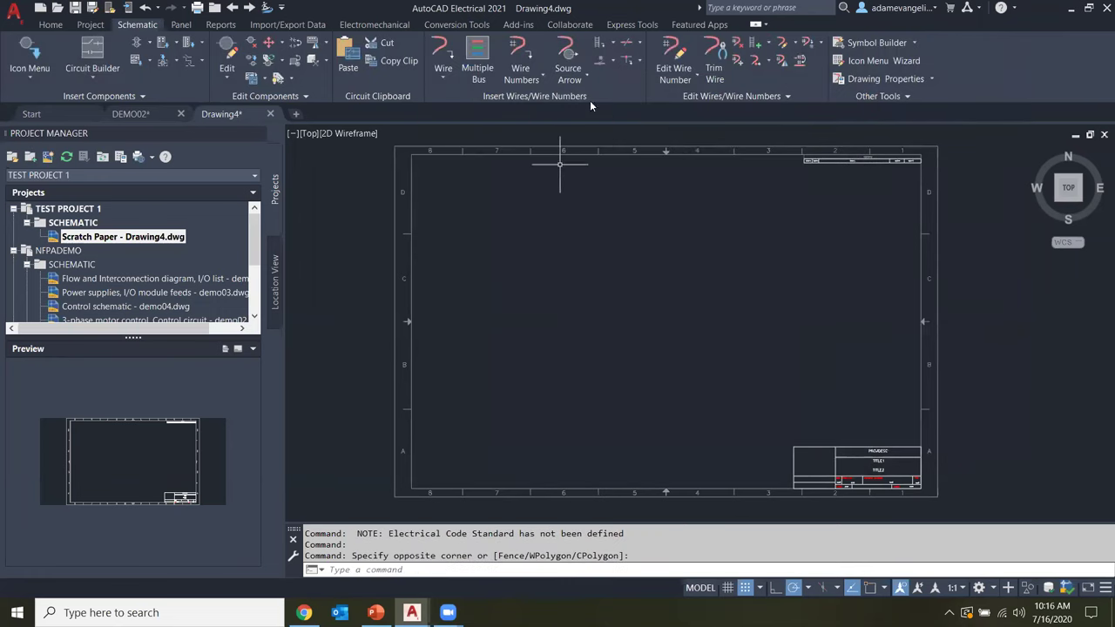
- Insert a 3-phase ladder with 0.5 phase spacing and 0.75 rung spacing along the sheet's left border, from zone D down to zone A
{"action": "left_click", "coordinate": [599, 46]}
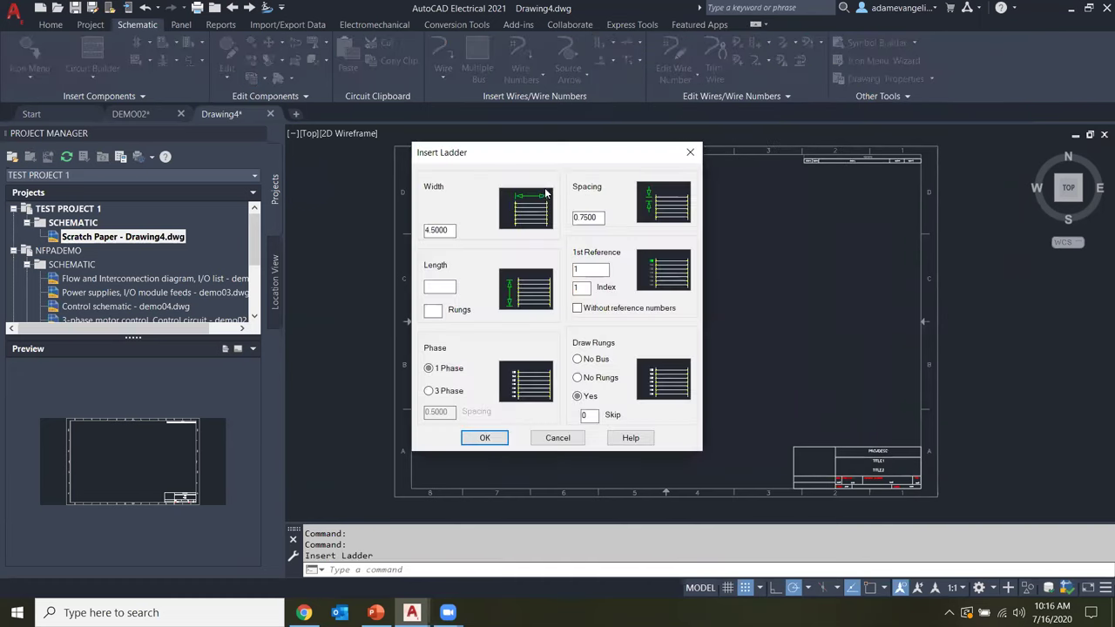
{"action": "left_click_drag", "start_coordinate": [478, 154], "coordinate": [673, 122]}
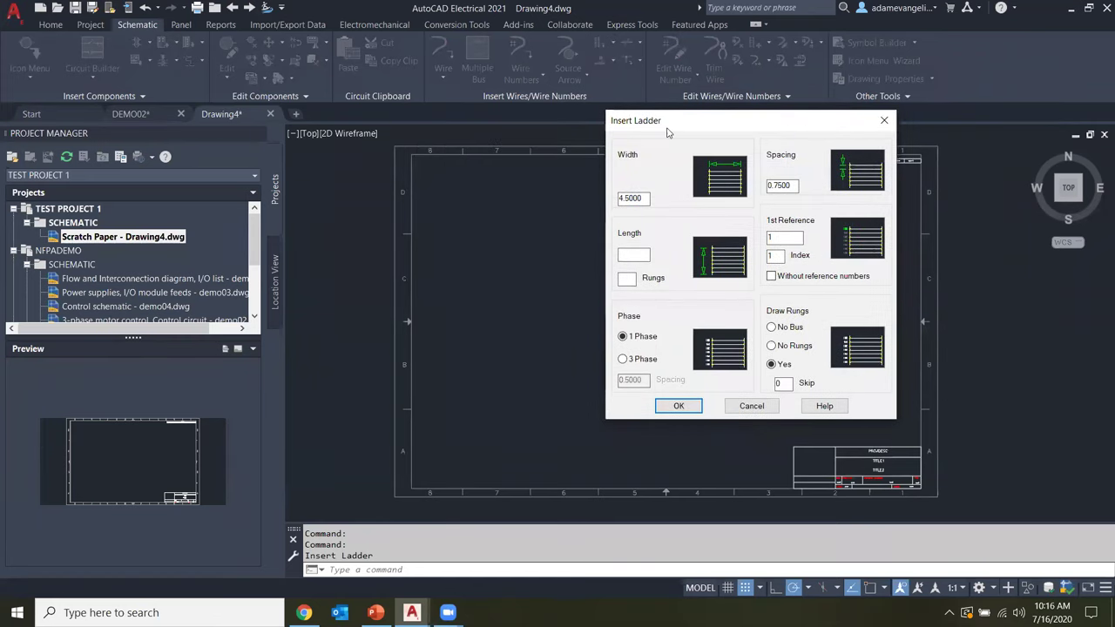
{"action": "left_click", "coordinate": [636, 358]}
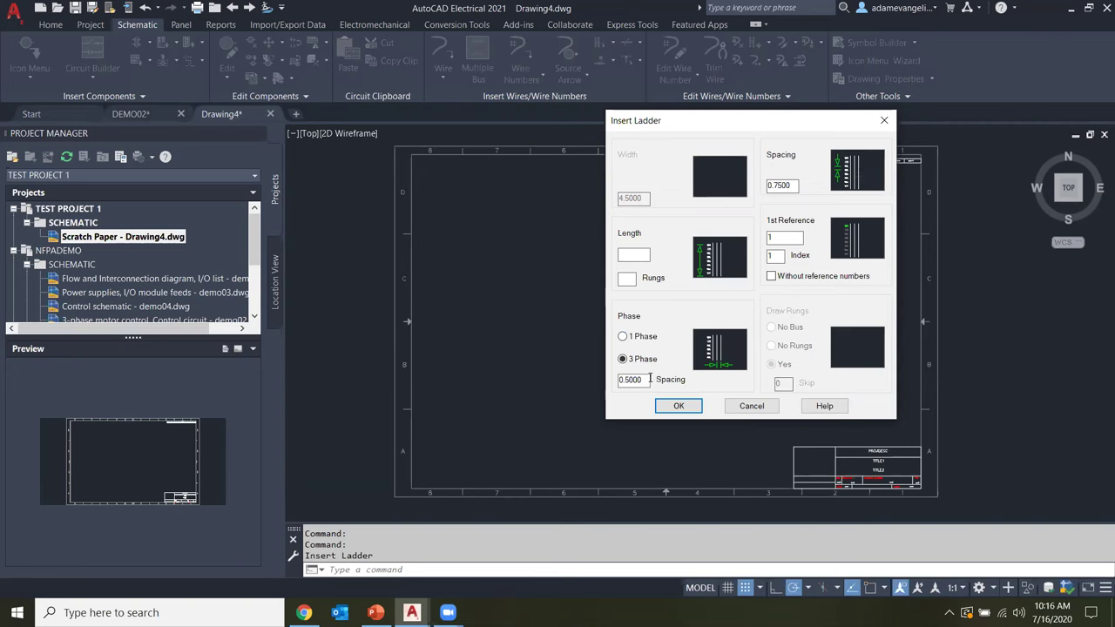
{"action": "left_click", "coordinate": [679, 406]}
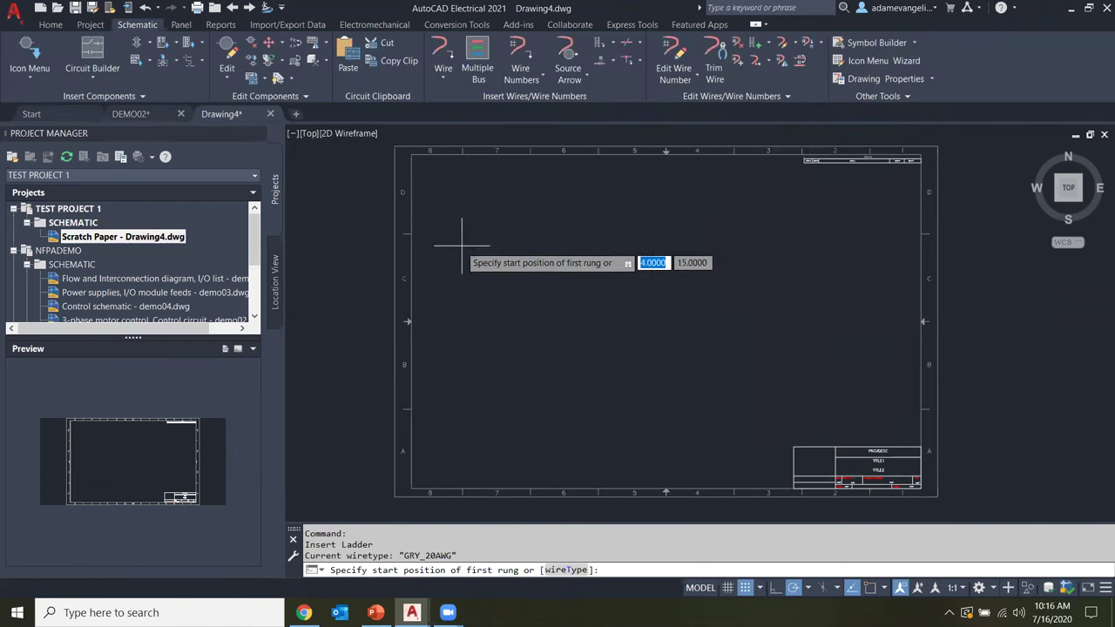
{"action": "left_click", "coordinate": [428, 179]}
{"action": "left_click", "coordinate": [510, 442]}
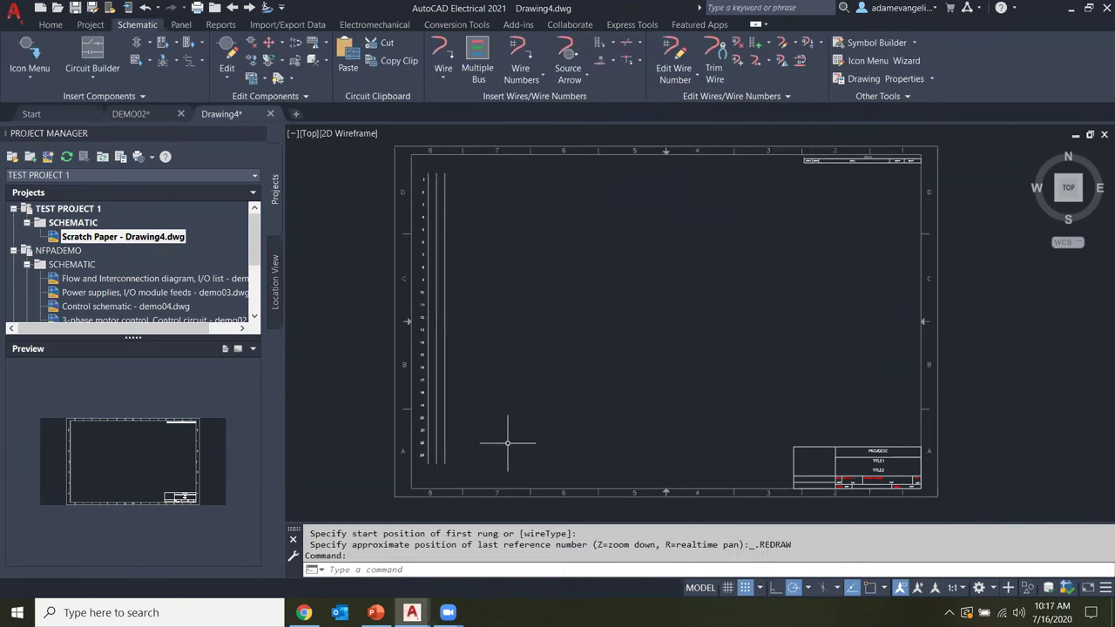
- Insert the 3ph Motor Circuit 'Horizontal - FVNR - non reversing - EDIT' with its default settings on the ladder's leftmost wire at rung 1
{"action": "scroll", "coordinate": [406, 393], "scroll_direction": "up", "scroll_amount": 5}
{"action": "mouse_move", "coordinate": [434, 138]}
{"action": "middle_mouse_down"}
{"action": "mouse_move", "coordinate": [535, 187]}
{"action": "mouse_move", "coordinate": [515, 261]}
{"action": "mouse_move", "coordinate": [578, 348]}
{"action": "mouse_move", "coordinate": [562, 444]}
{"action": "middle_mouse_up"}
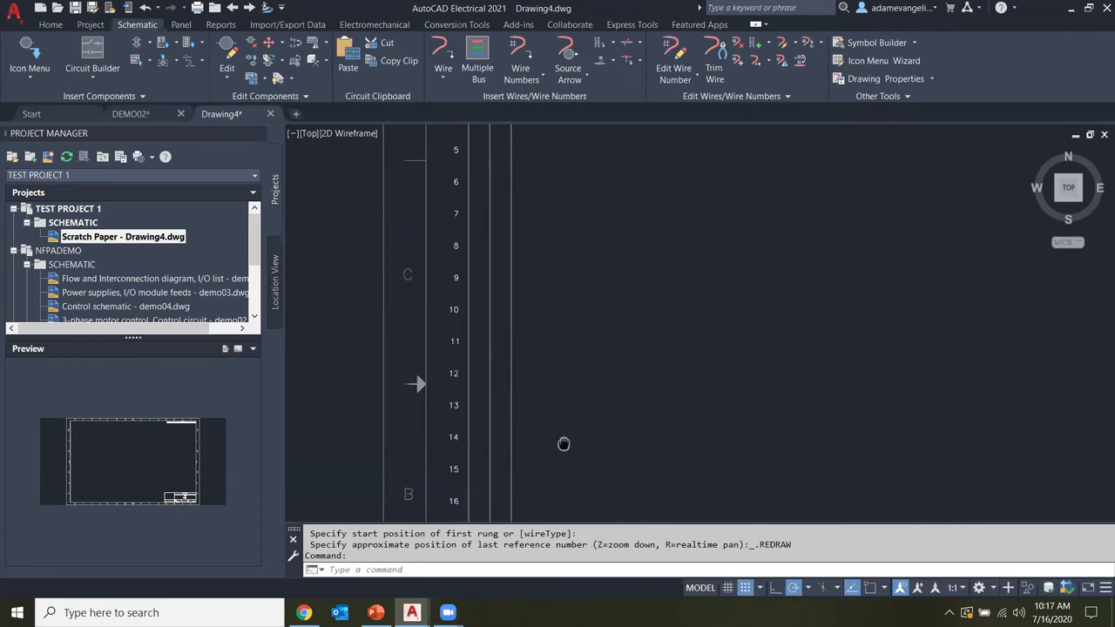
{"action": "scroll", "coordinate": [573, 266], "scroll_direction": "down", "scroll_amount": 3}
{"action": "left_click", "coordinate": [640, 315]}
{"action": "left_click", "coordinate": [735, 315]}
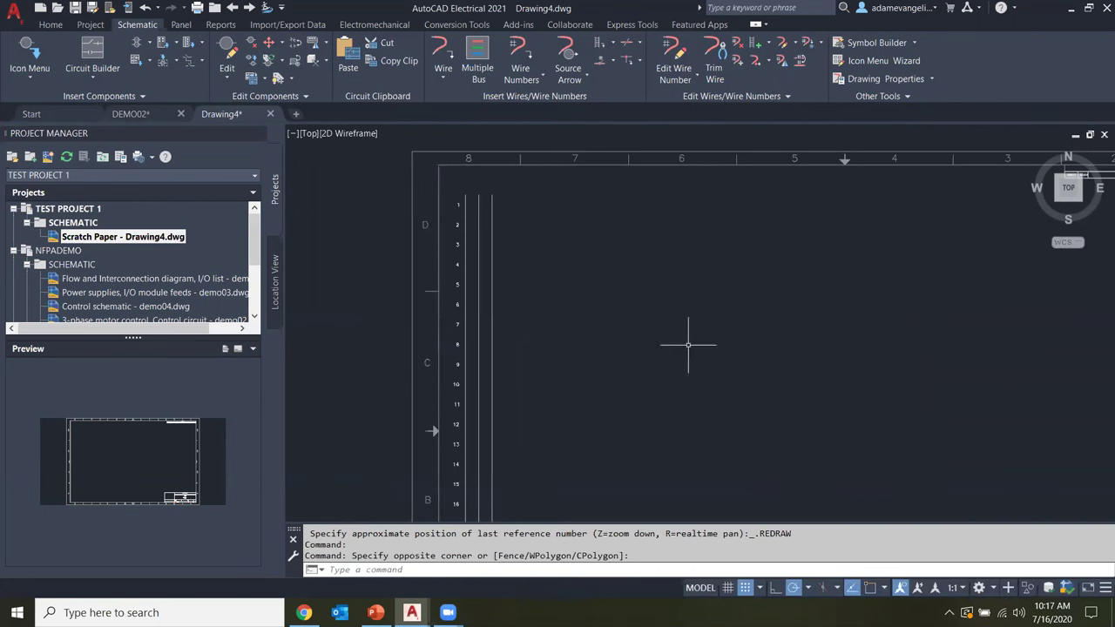
{"action": "left_click", "coordinate": [115, 53]}
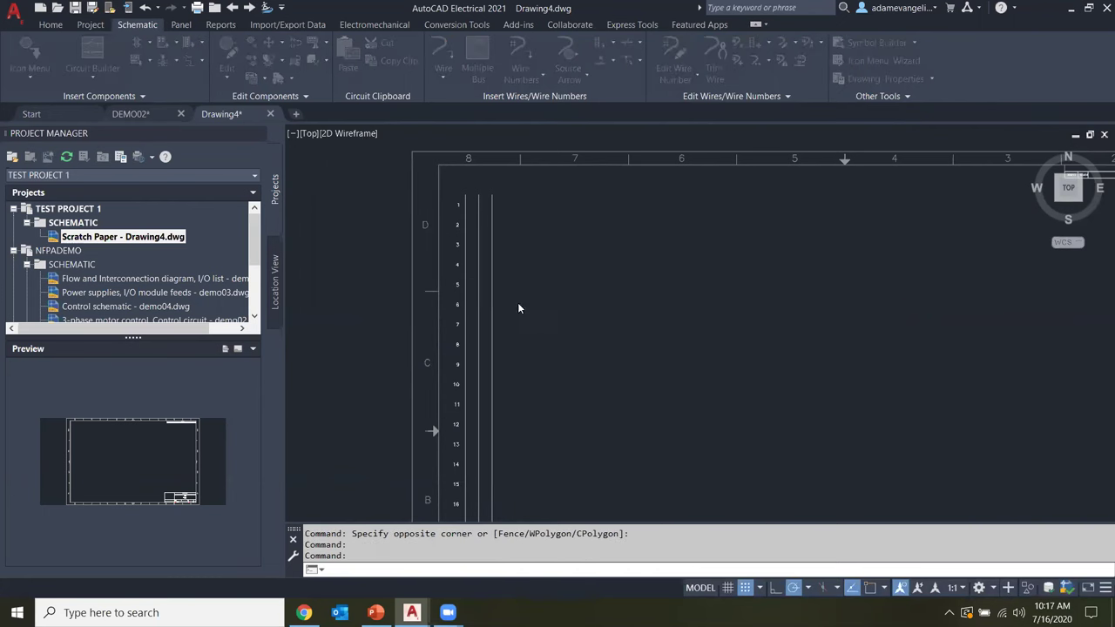
{"action": "left_click_drag", "start_coordinate": [514, 112], "coordinate": [748, 83]}
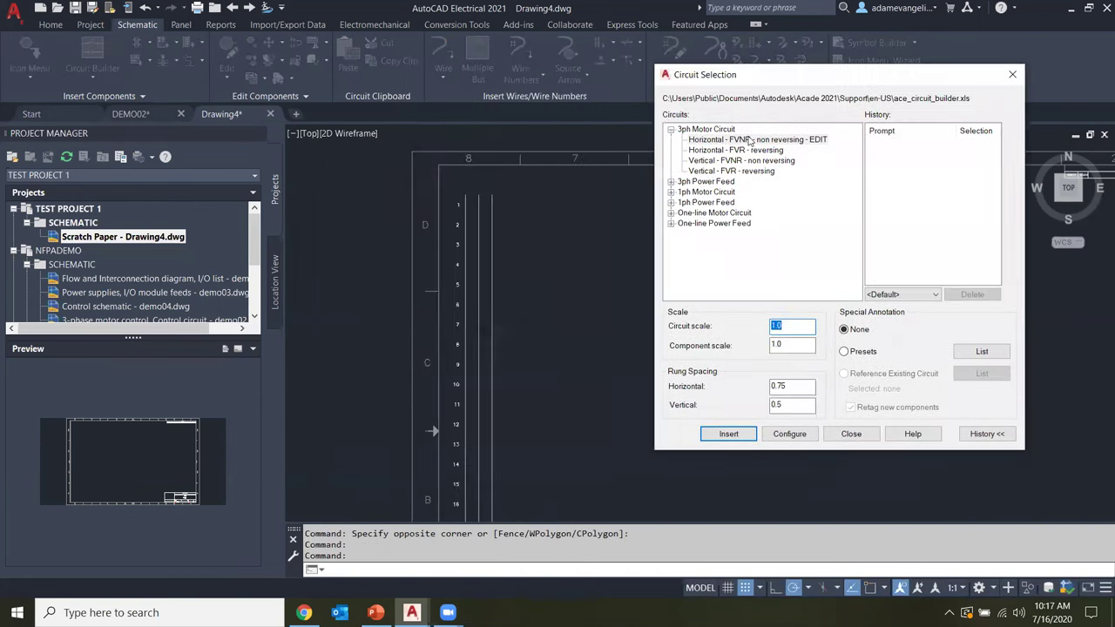
{"action": "left_click", "coordinate": [749, 140]}
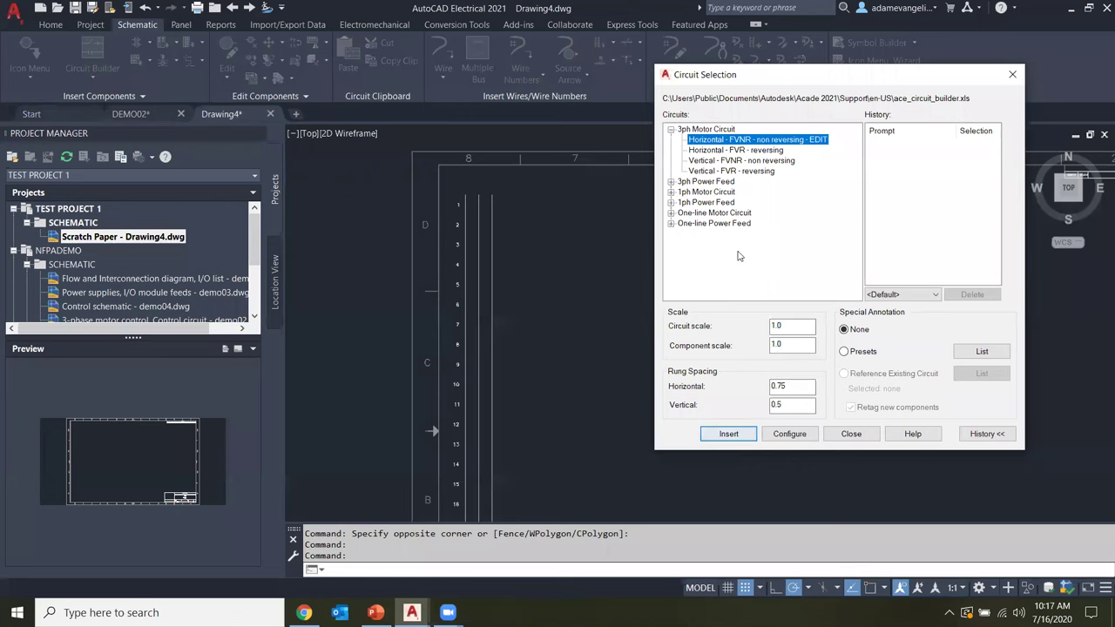
{"action": "left_click", "coordinate": [726, 434]}
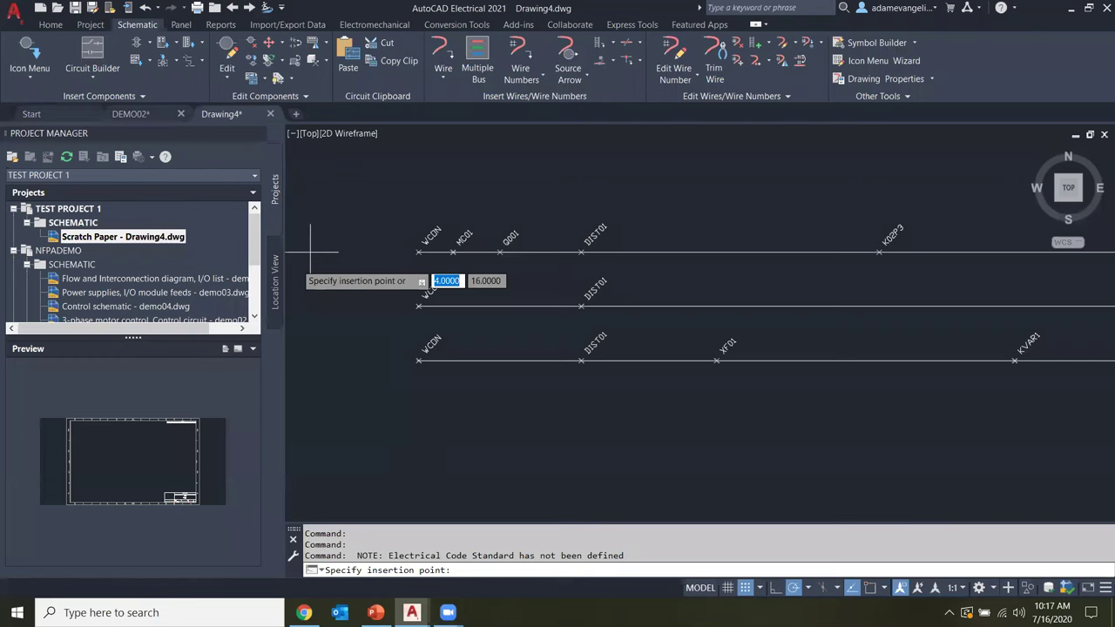
{"action": "scroll", "coordinate": [335, 230], "scroll_direction": "down", "scroll_amount": 5}
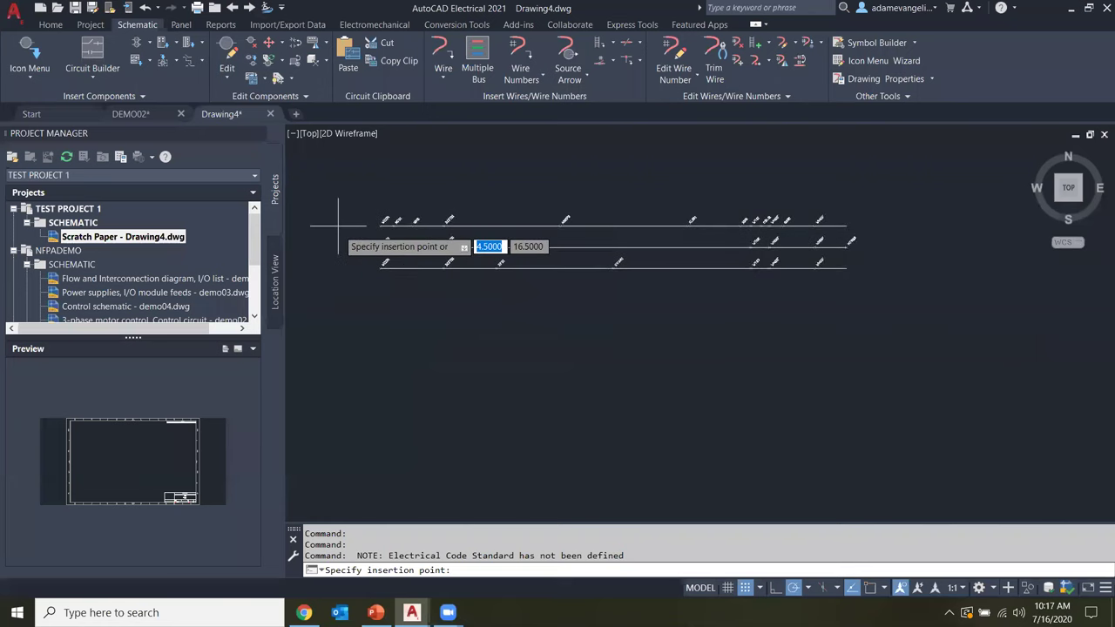
{"action": "mouse_move", "coordinate": [338, 230]}
{"action": "middle_mouse_down"}
{"action": "mouse_move", "coordinate": [400, 253]}
{"action": "mouse_move", "coordinate": [462, 236]}
{"action": "mouse_move", "coordinate": [475, 209]}
{"action": "middle_mouse_up"}
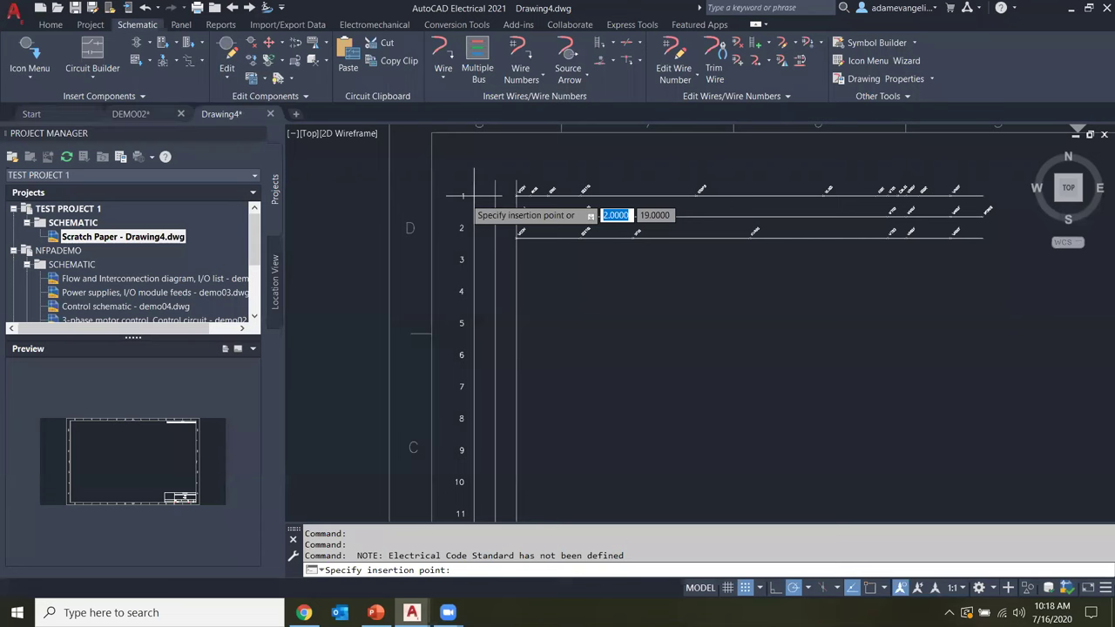
{"action": "left_click", "coordinate": [474, 196]}
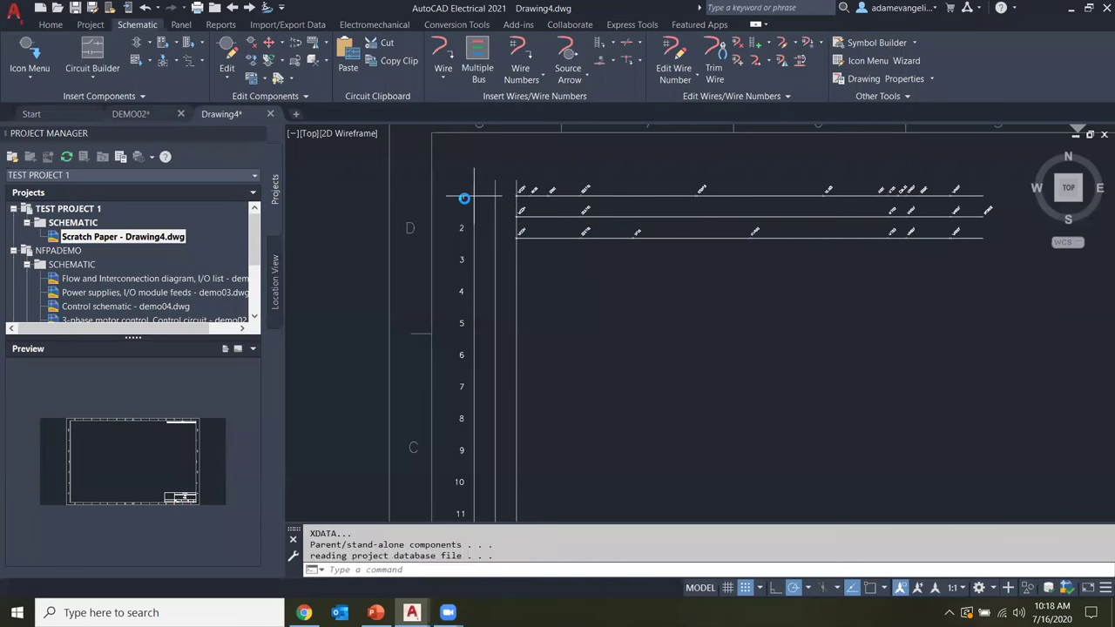
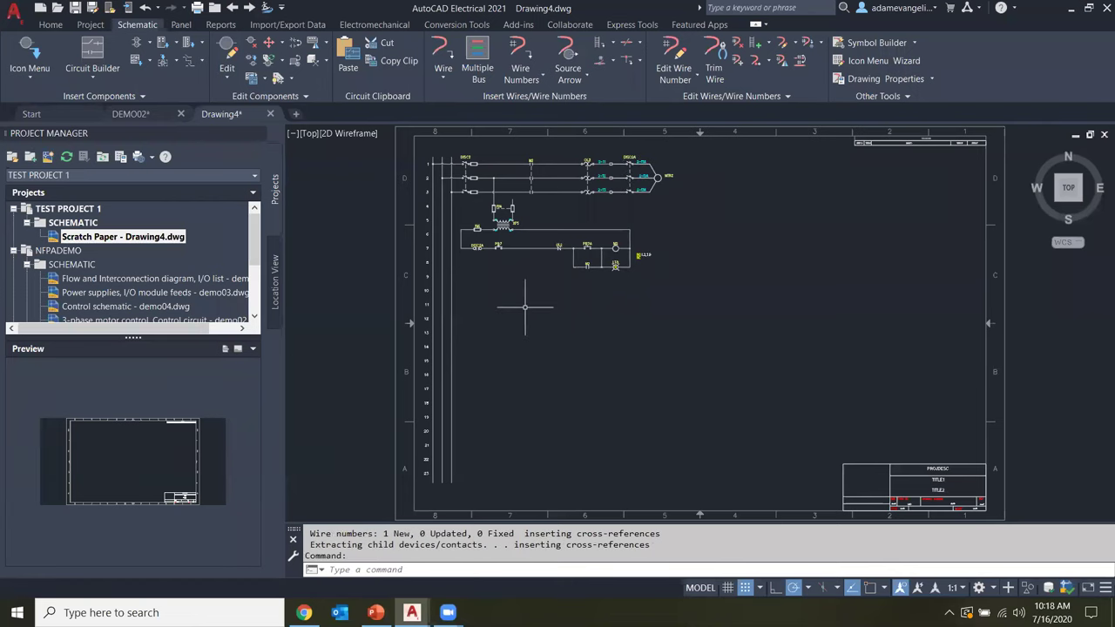
- Examine the inserted motor circuit and review the component data of push button PB7A without changing it
{"action": "scroll", "coordinate": [595, 223], "scroll_direction": "up", "scroll_amount": 5}
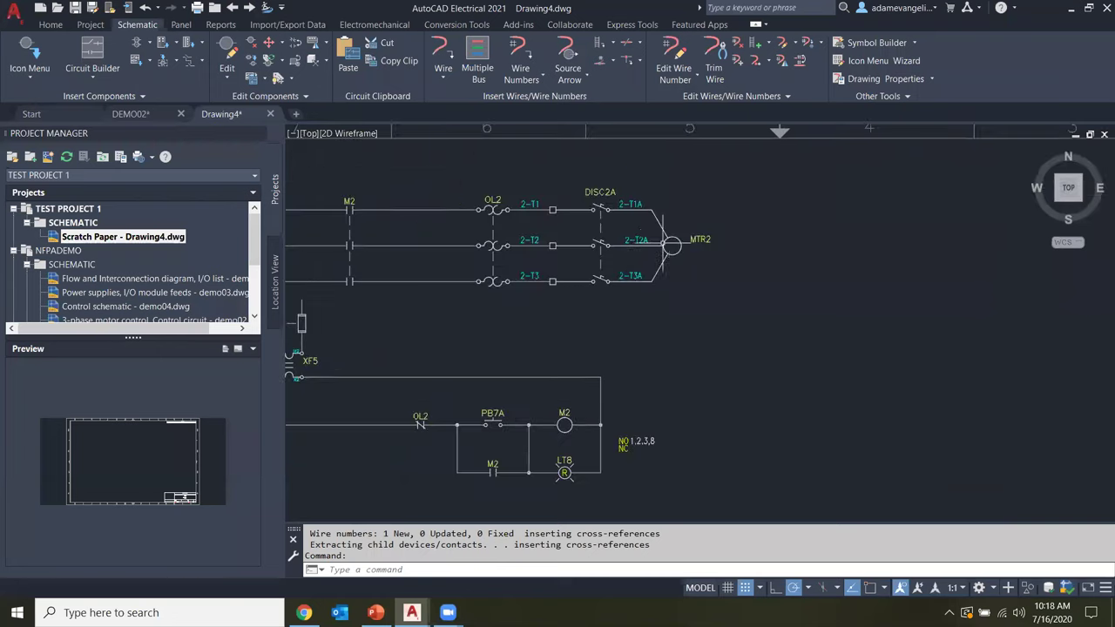
{"action": "middle_click_drag", "start_coordinate": [445, 360], "coordinate": [665, 346]}
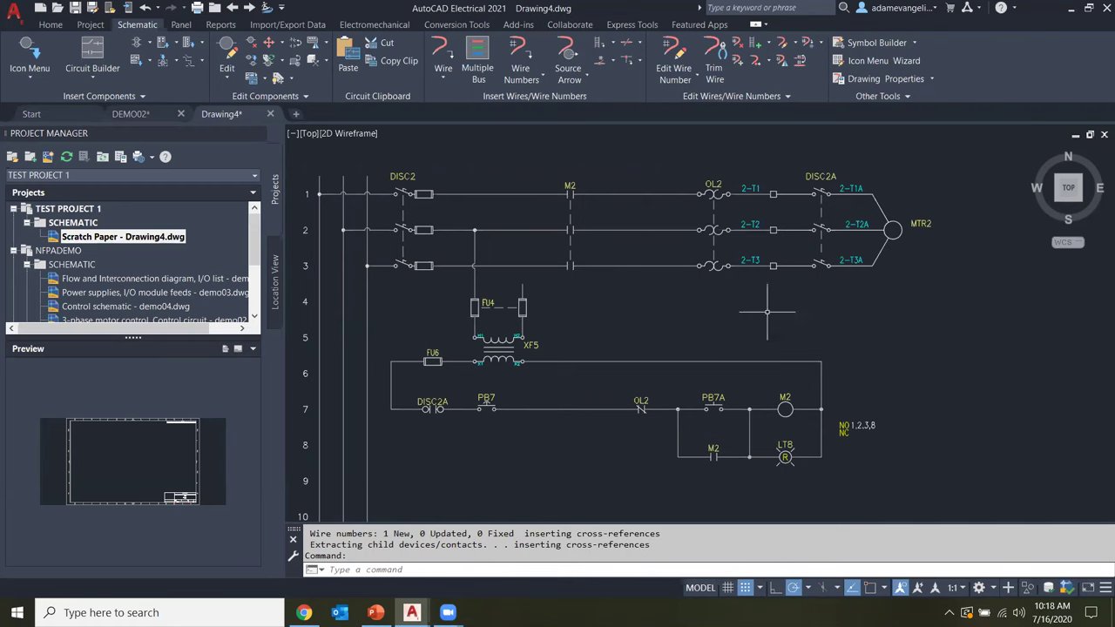
{"action": "left_click", "coordinate": [957, 340]}
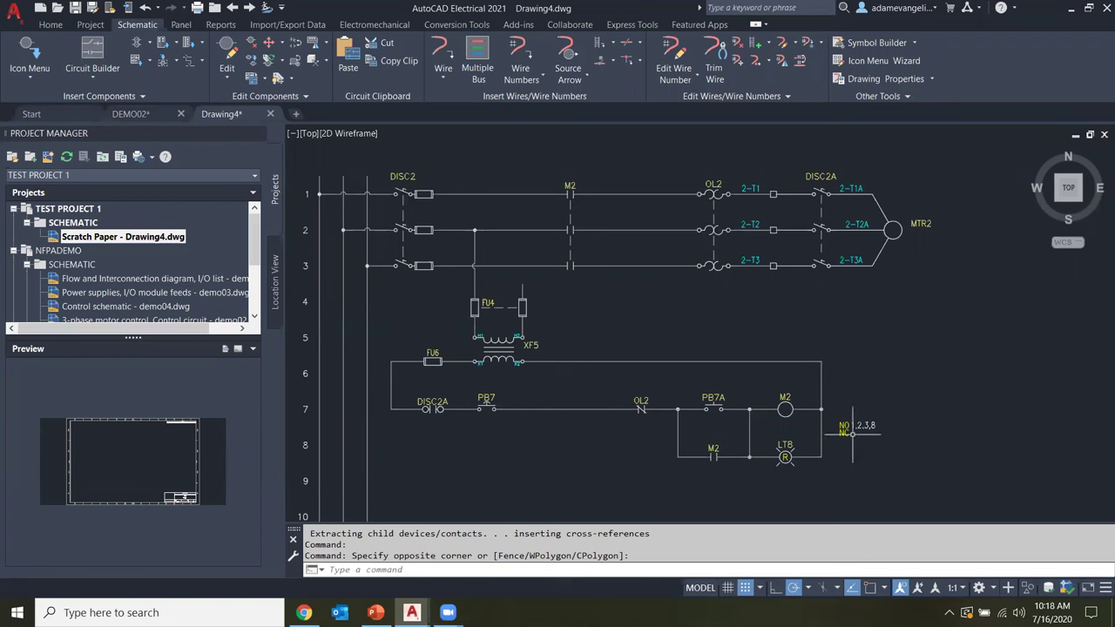
{"action": "right_click", "coordinate": [714, 403]}
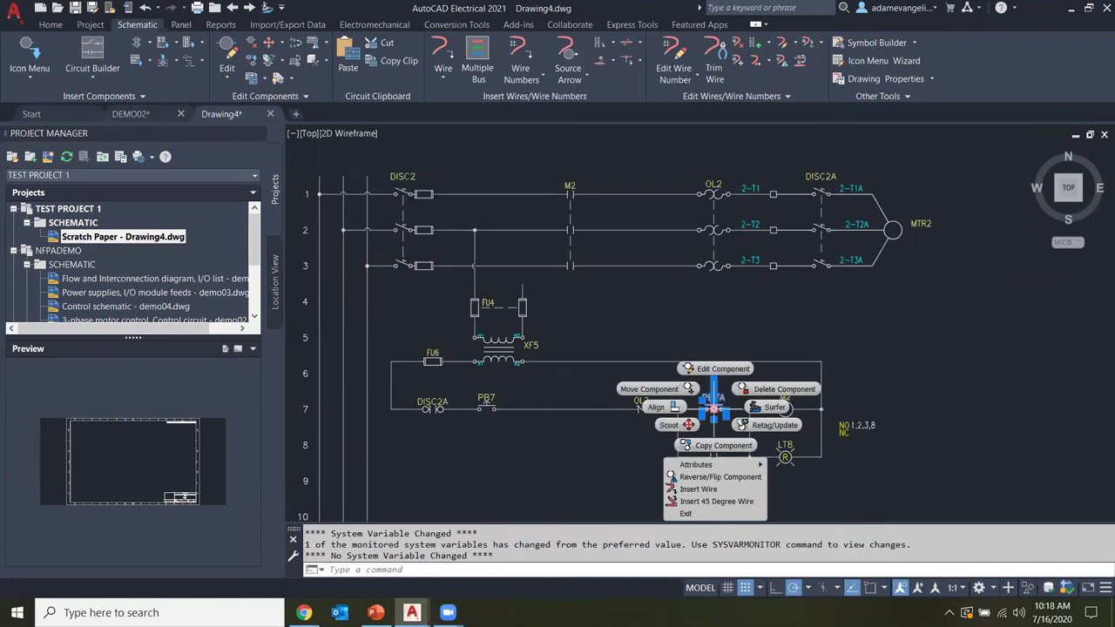
{"action": "left_click", "coordinate": [718, 369]}
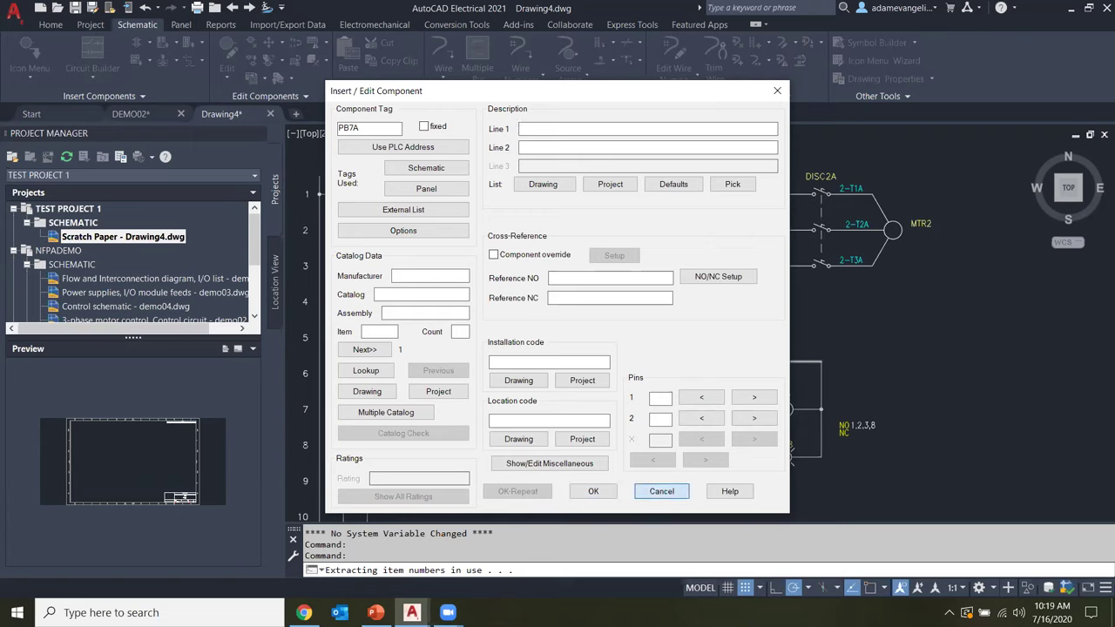
{"action": "left_click", "coordinate": [593, 491]}
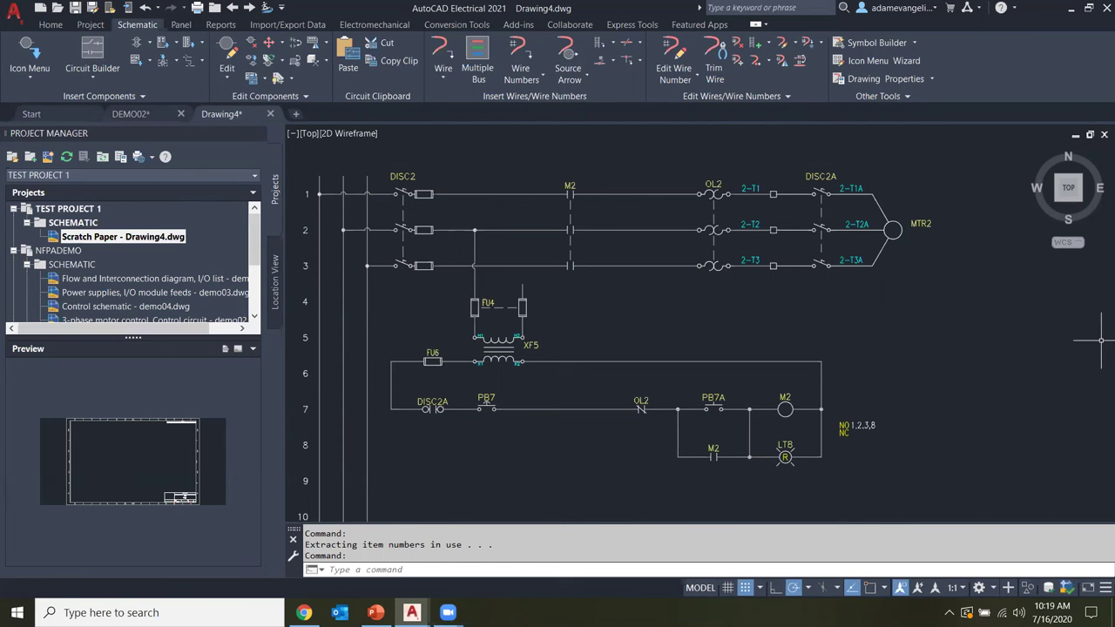
- Choose 'Horizontal - FVNR - non reversing - EDIT' in Circuit Builder again and review its scale and rung spacing settings
{"action": "left_click", "coordinate": [92, 56]}
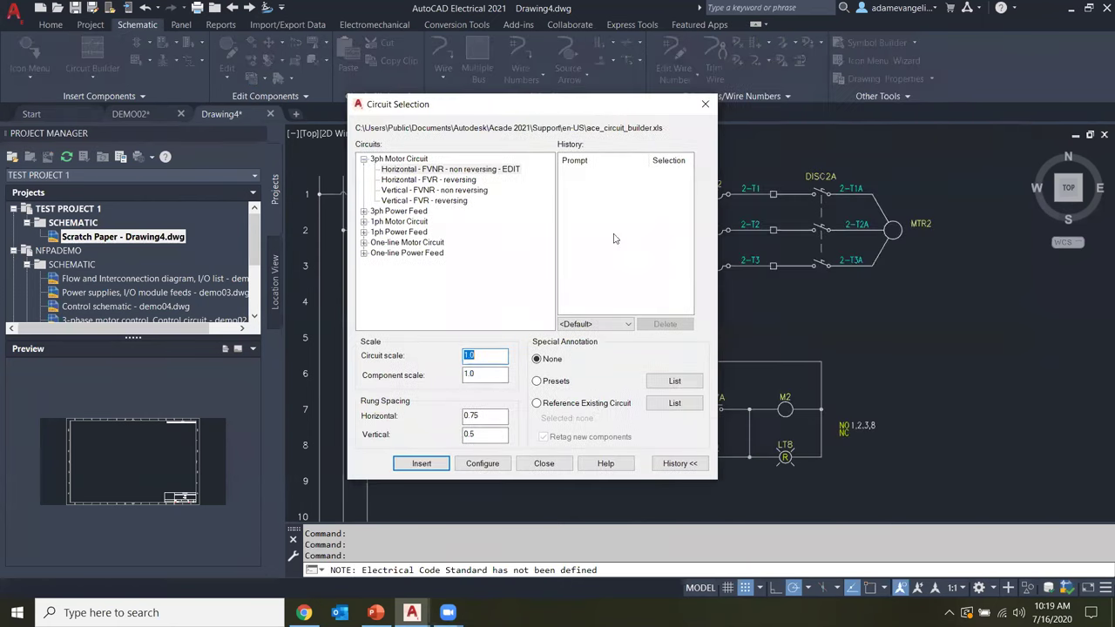
{"action": "left_click", "coordinate": [426, 170]}
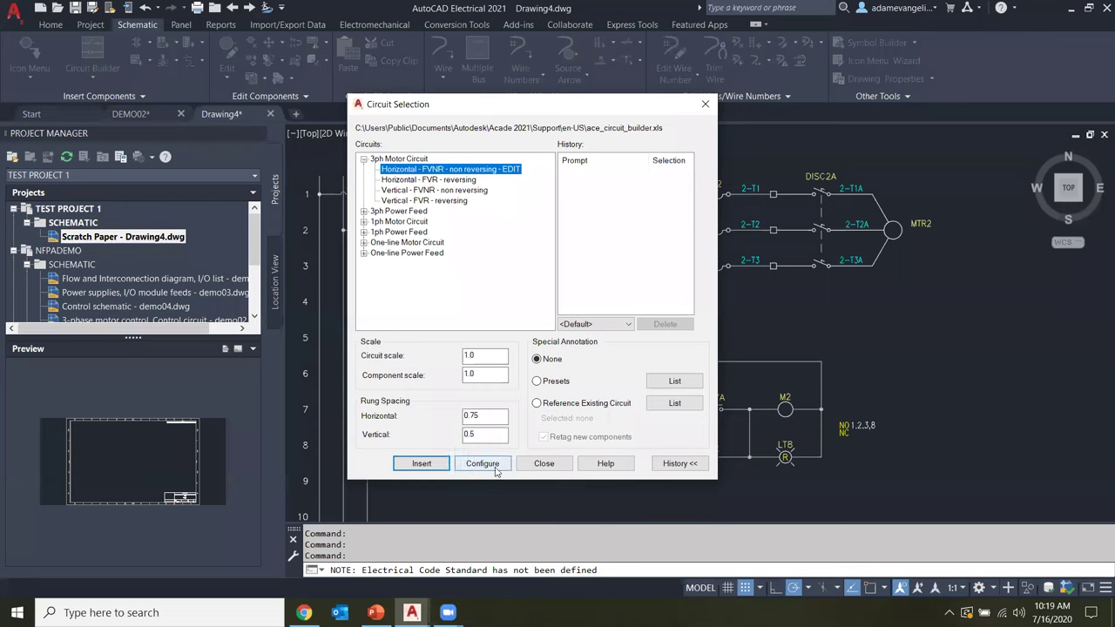
{"action": "double_click", "coordinate": [484, 356]}
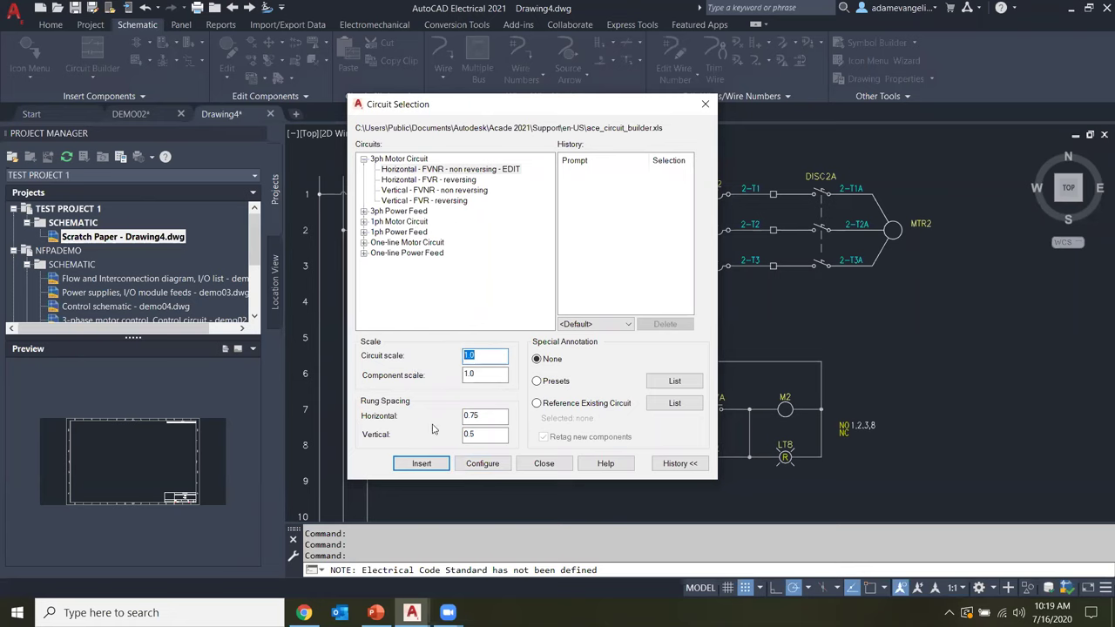
{"action": "double_click", "coordinate": [479, 416]}
{"action": "left_click", "coordinate": [489, 417]}
{"action": "left_click", "coordinate": [488, 434]}
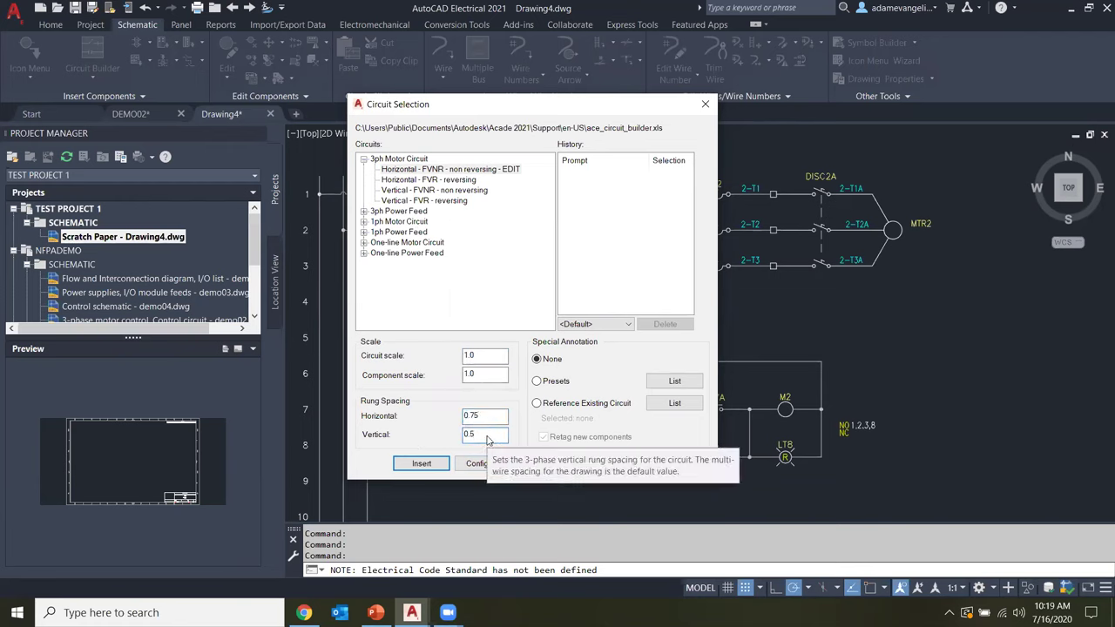
{"action": "left_click_drag", "start_coordinate": [510, 106], "coordinate": [600, 96]}
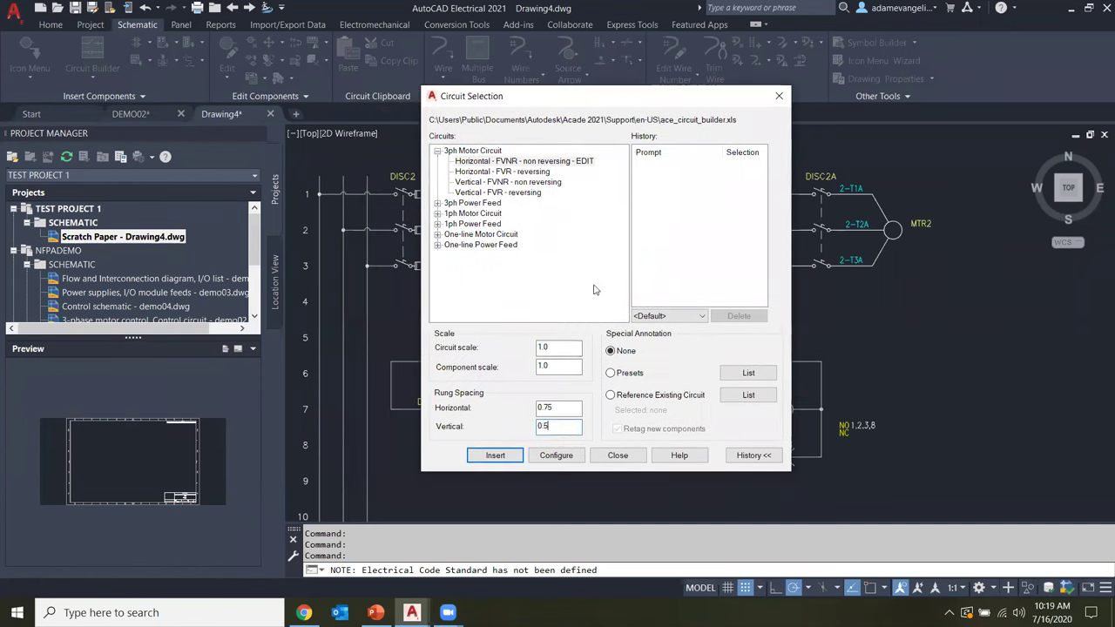
- Configure the selected circuit instead of inserting it with defaults, placing its template on the ladder's rightmost wire at rung 11
{"action": "left_click", "coordinate": [557, 456]}
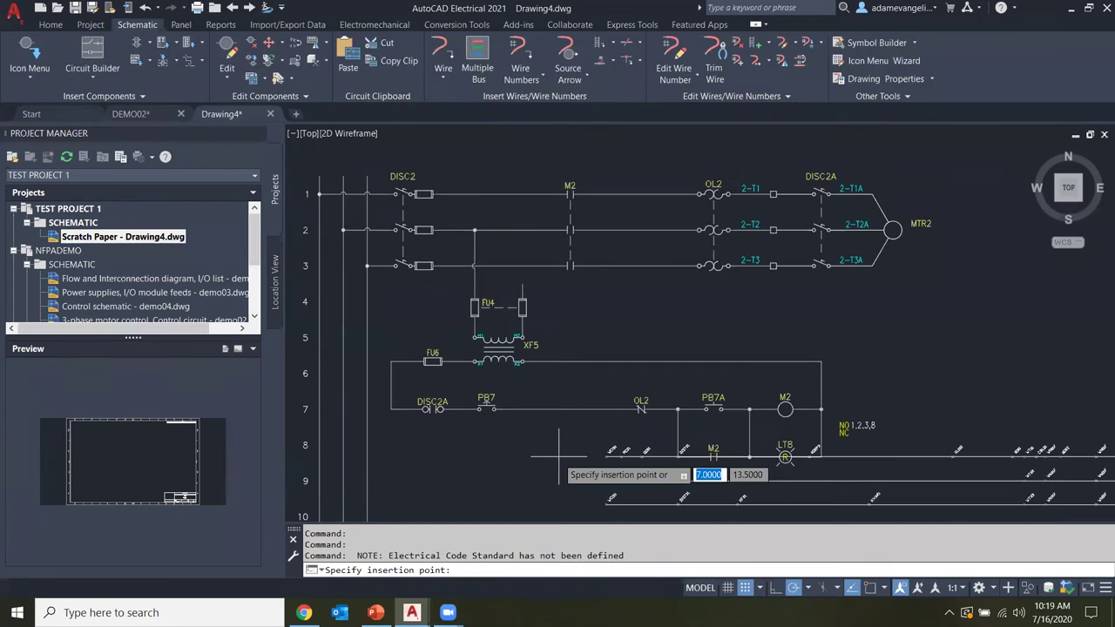
{"action": "scroll", "coordinate": [527, 348], "scroll_direction": "down", "scroll_amount": 3}
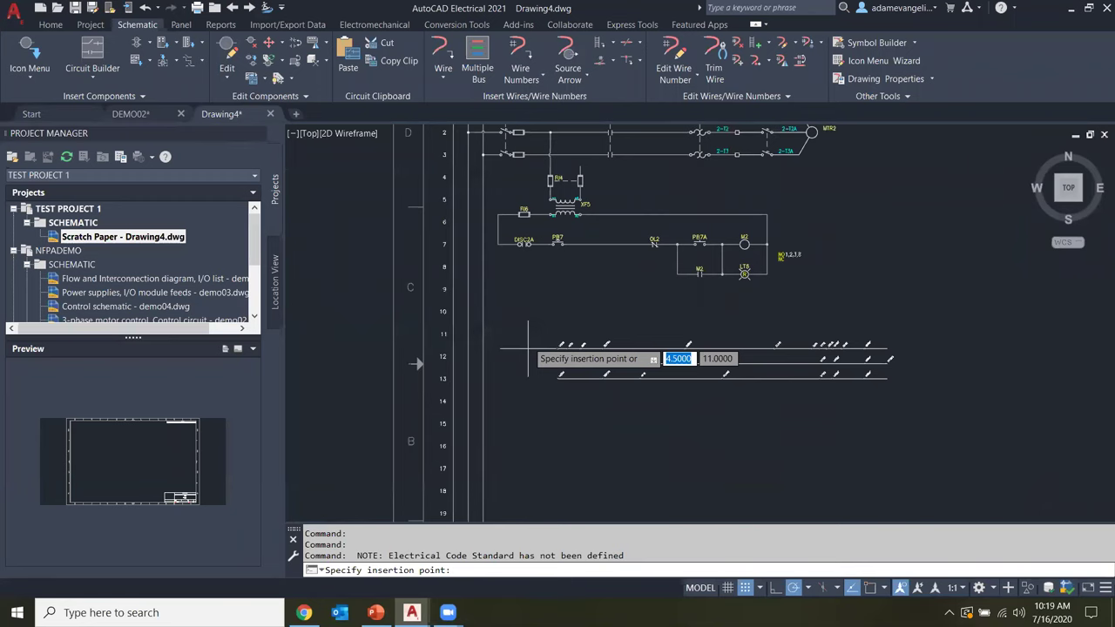
{"action": "scroll", "coordinate": [514, 322], "scroll_direction": "up", "scroll_amount": 3}
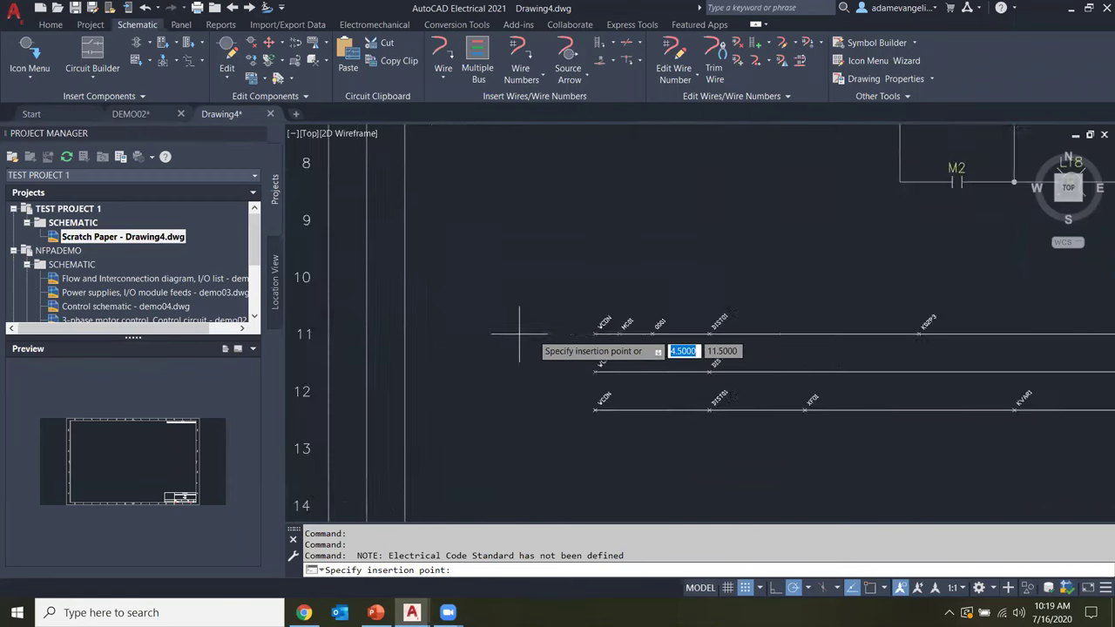
{"action": "scroll", "coordinate": [530, 361], "scroll_direction": "down", "scroll_amount": 3}
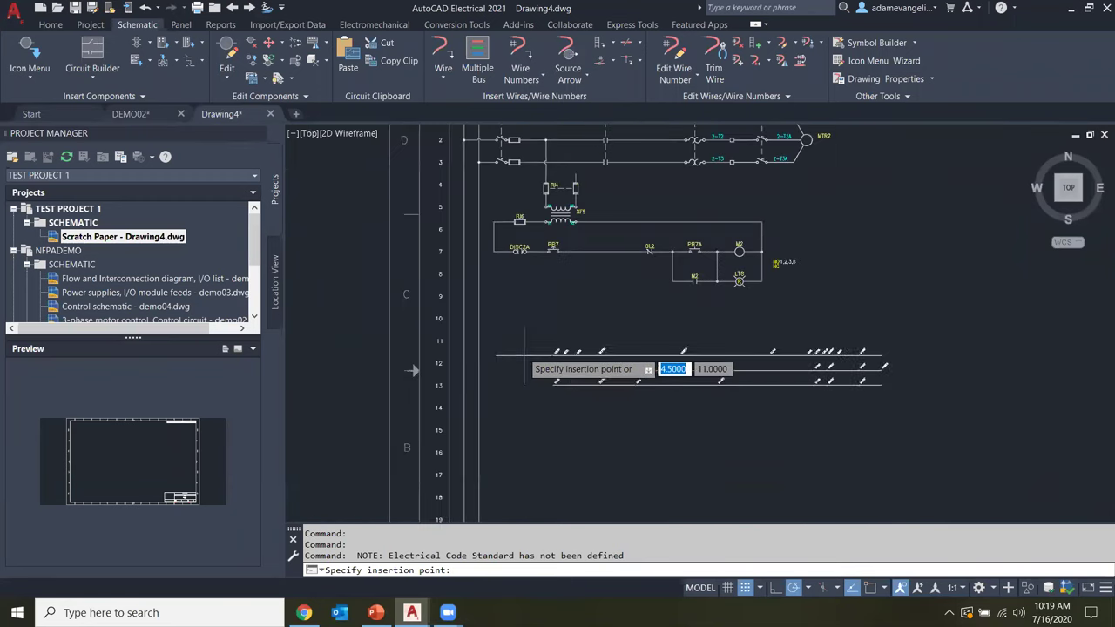
{"action": "left_click", "coordinate": [479, 340]}
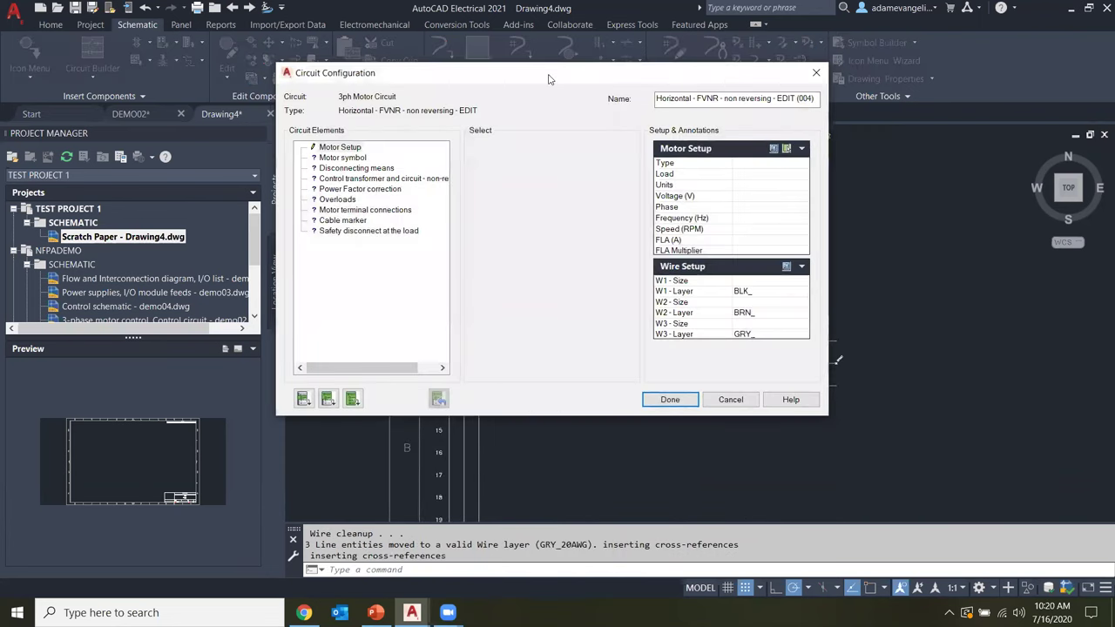
- Review the circuit elements in the configuration, then set the motor type to Induction and the load to 50
{"action": "left_click_drag", "start_coordinate": [549, 74], "coordinate": [425, 91]}
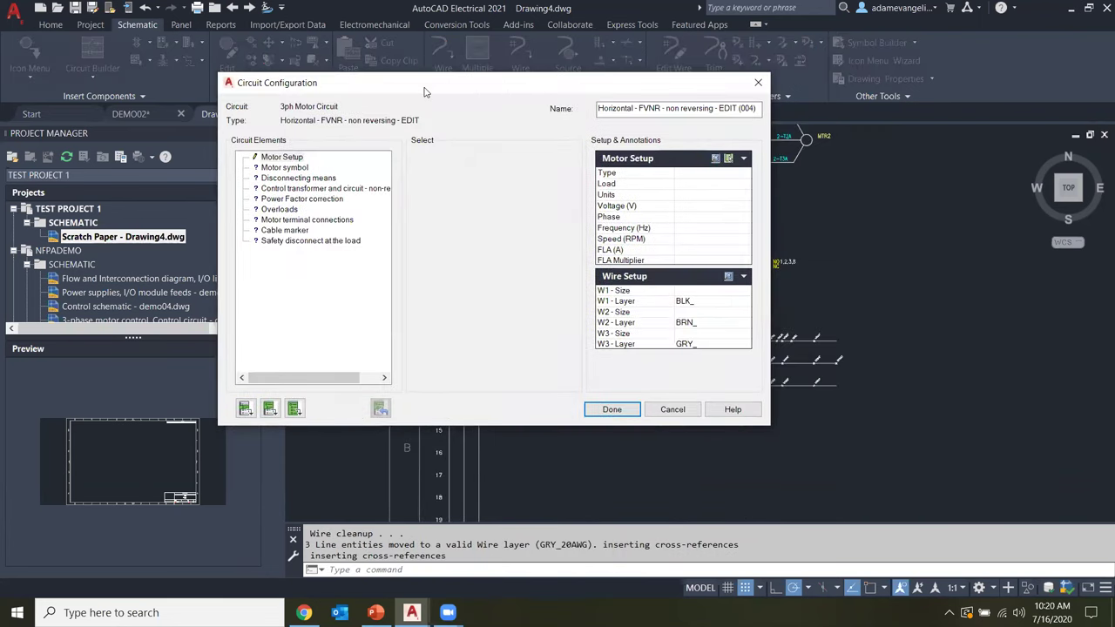
{"action": "left_click_drag", "start_coordinate": [425, 92], "coordinate": [598, 154]}
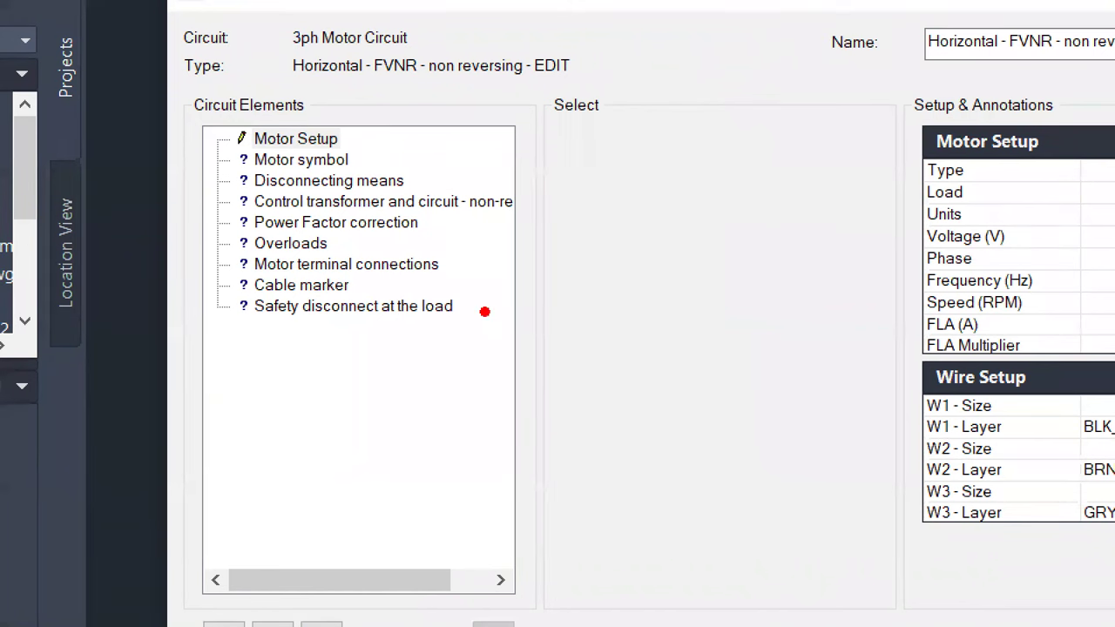
{"action": "mouse_move", "coordinate": [76, 33]}
{"action": "left_mouse_down"}
{"action": "mouse_move", "coordinate": [258, 31]}
{"action": "mouse_move", "coordinate": [553, 241]}
{"action": "mouse_move", "coordinate": [186, 414]}
{"action": "mouse_move", "coordinate": [94, 13]}
{"action": "left_mouse_up"}
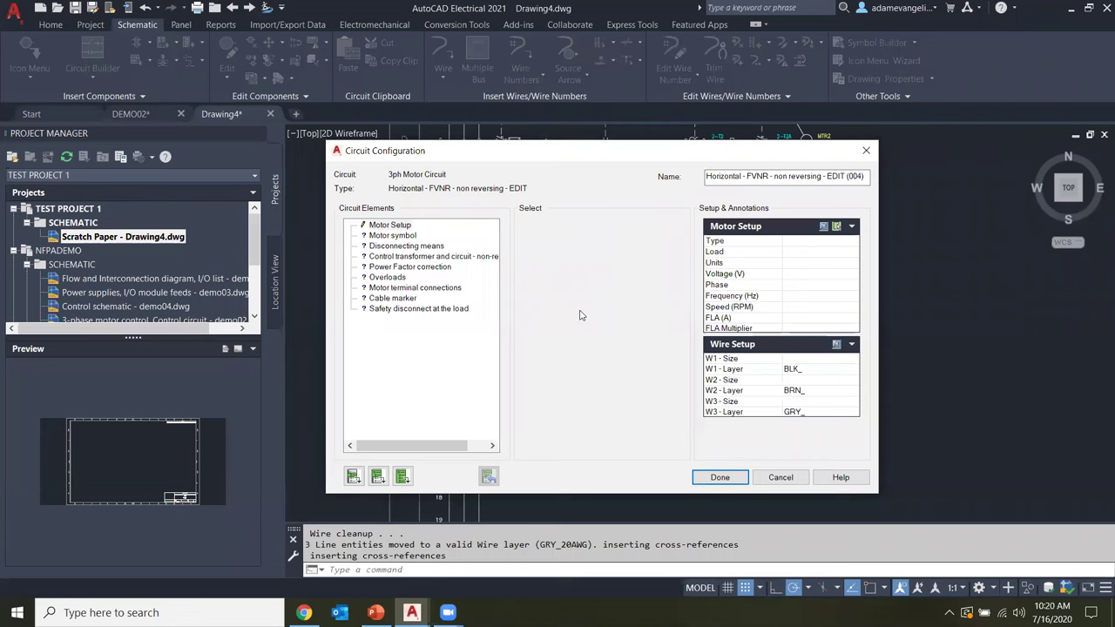
{"action": "left_click", "coordinate": [399, 226]}
{"action": "left_click", "coordinate": [822, 240]}
{"action": "left_click", "coordinate": [824, 243]}
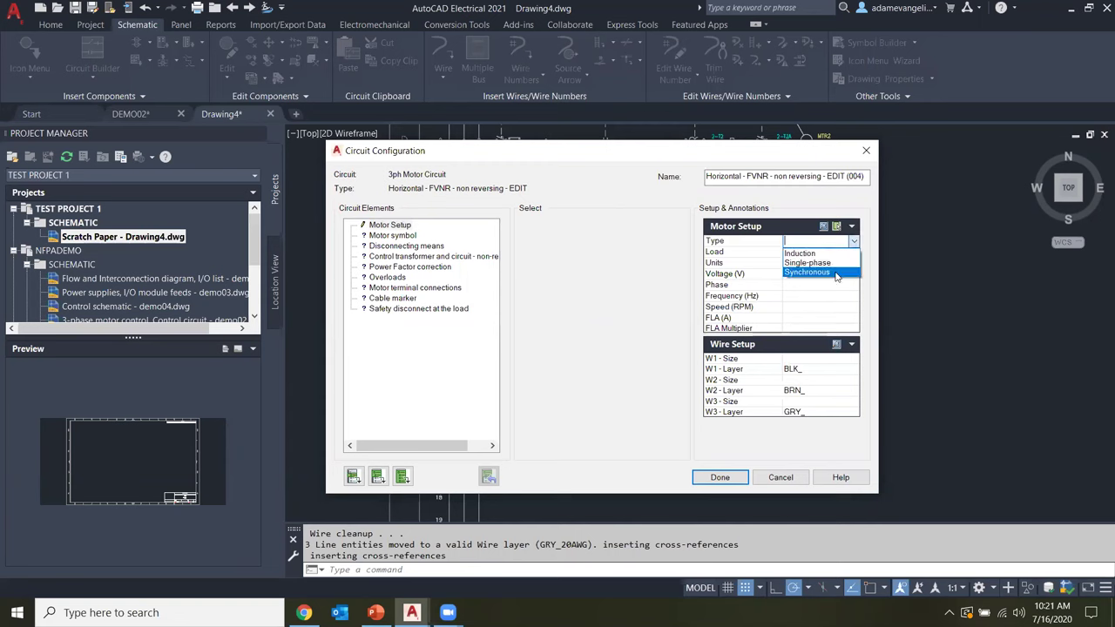
{"action": "left_click", "coordinate": [806, 253]}
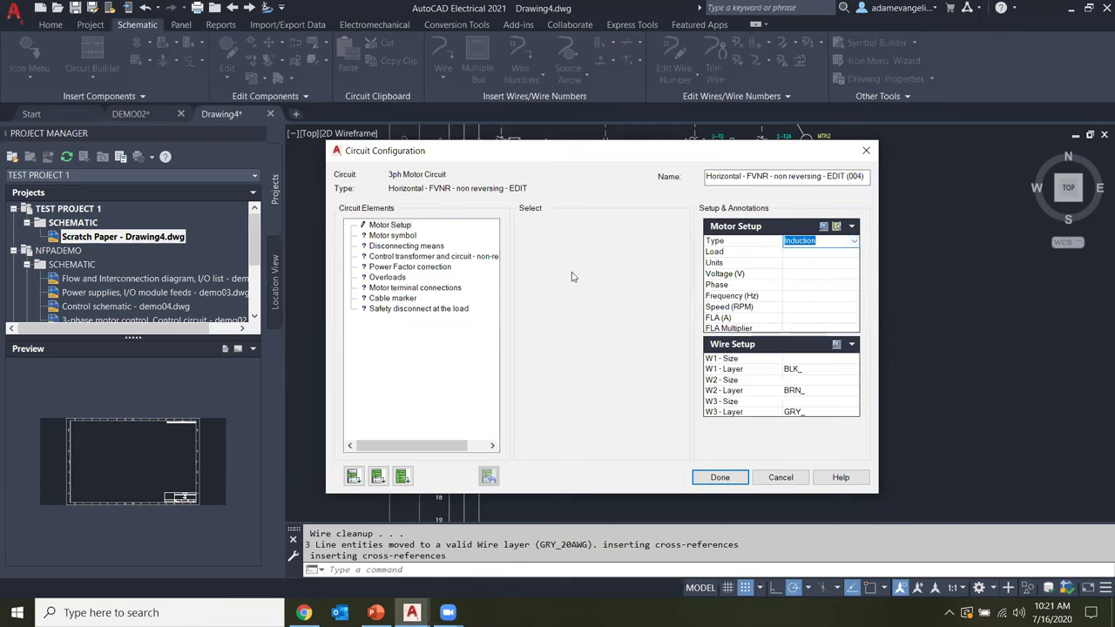
{"action": "left_click", "coordinate": [798, 252]}
{"action": "left_click", "coordinate": [853, 252]}
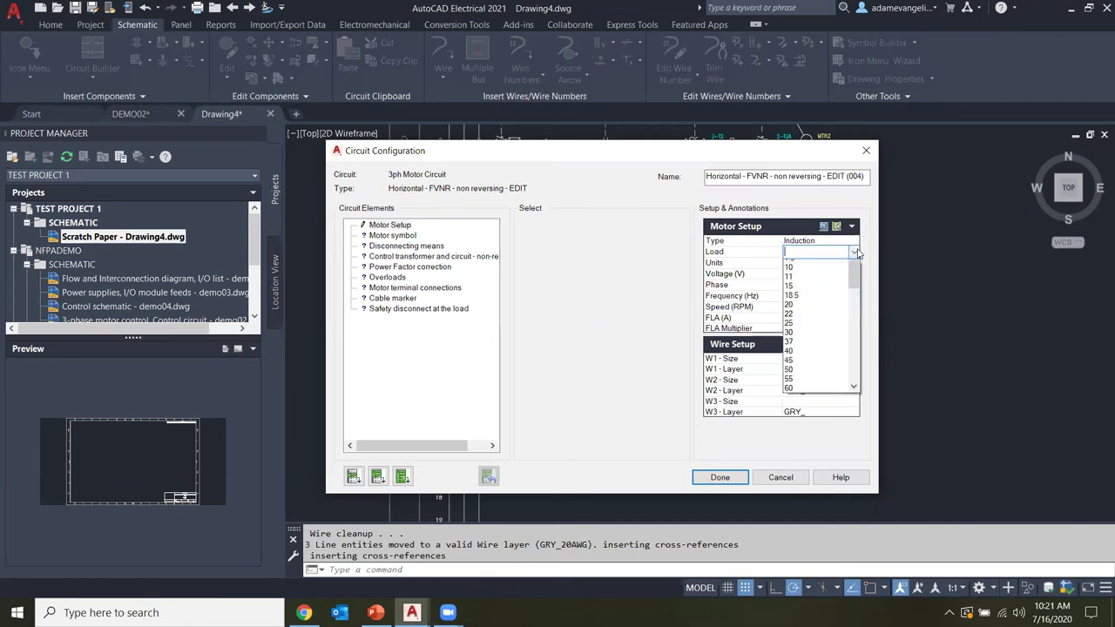
{"action": "scroll", "coordinate": [818, 375], "scroll_direction": "down", "scroll_amount": 4}
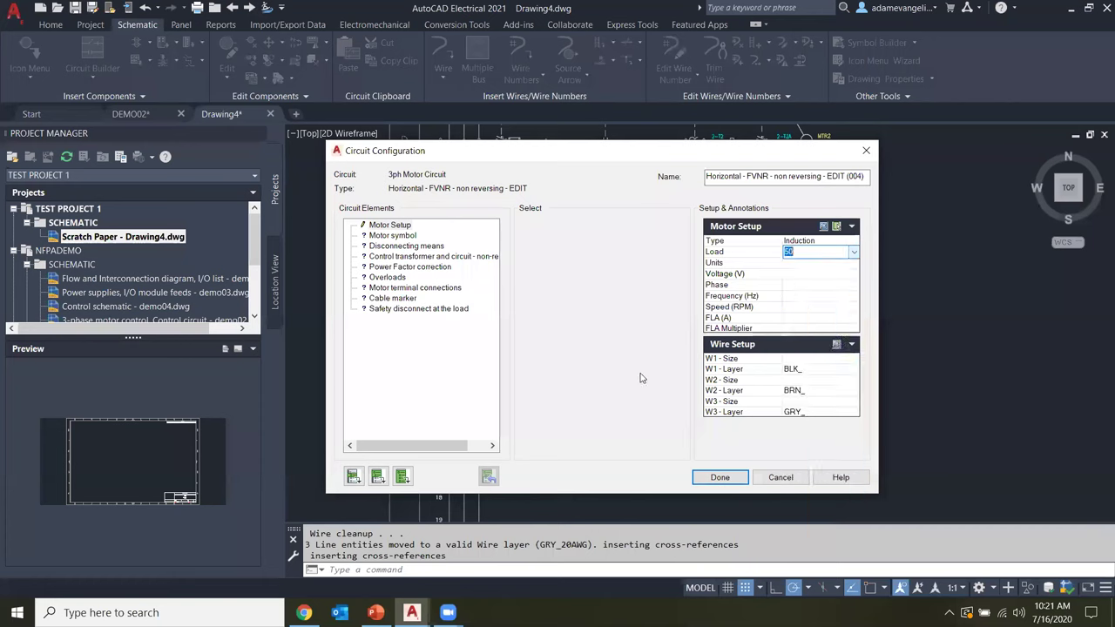
{"action": "left_click", "coordinate": [816, 432]}
- Set the motor's load units to HP and its voltage to 240 V in the motor setup
{"action": "left_click", "coordinate": [836, 263]}
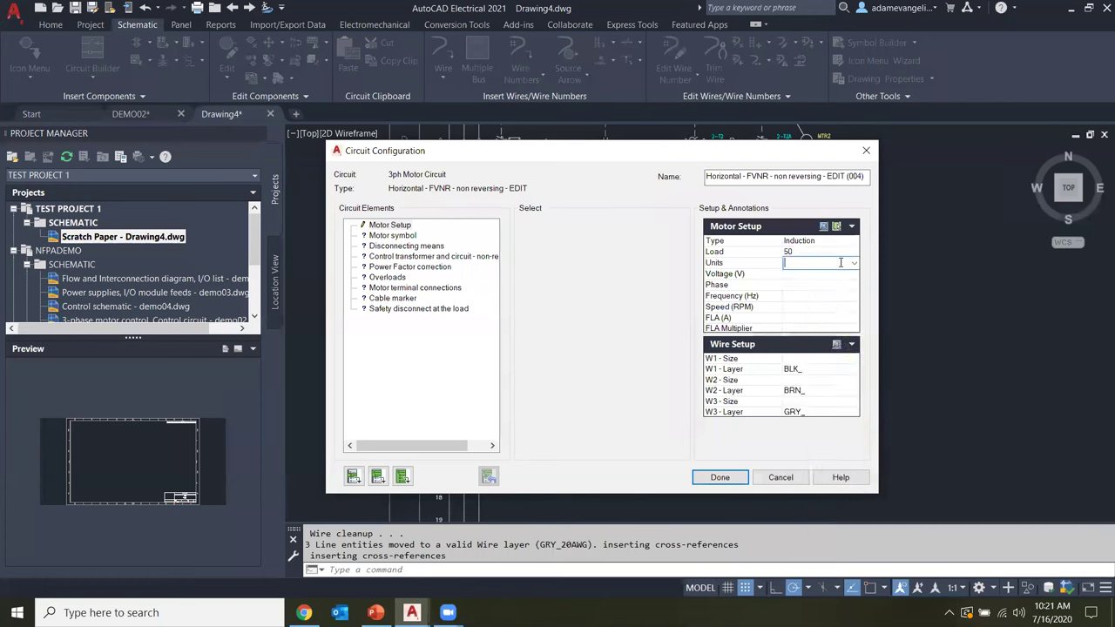
{"action": "left_click", "coordinate": [854, 264]}
{"action": "left_click", "coordinate": [853, 264]}
{"action": "left_click", "coordinate": [854, 264]}
{"action": "left_click", "coordinate": [849, 277]}
{"action": "left_click", "coordinate": [806, 284]}
{"action": "left_click", "coordinate": [834, 275]}
{"action": "left_click", "coordinate": [855, 274]}
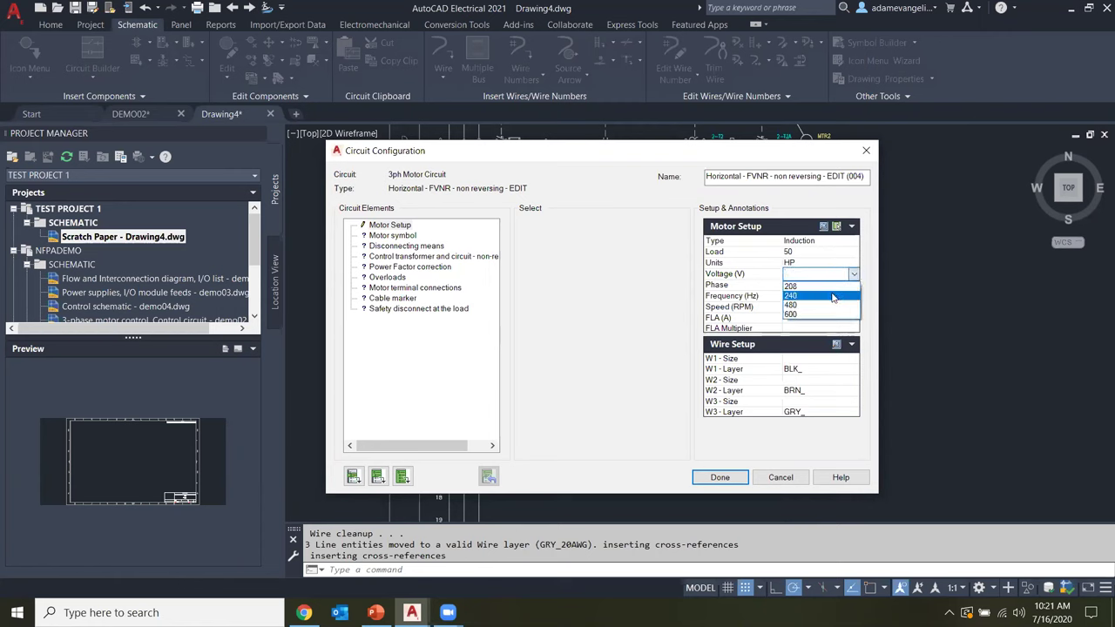
{"action": "left_click", "coordinate": [819, 297]}
- Set the motor's phase to 3, its frequency to 60 Hz and its speed to 1800 RPM
{"action": "left_click", "coordinate": [840, 287]}
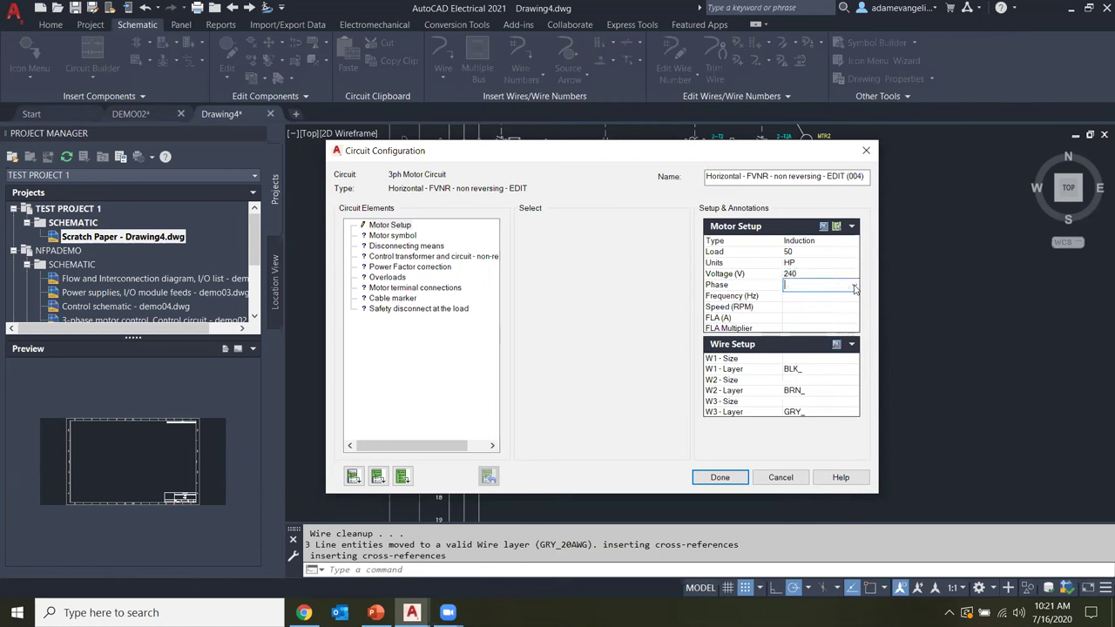
{"action": "left_click", "coordinate": [854, 289]}
{"action": "left_click", "coordinate": [848, 302]}
{"action": "left_click", "coordinate": [794, 296]}
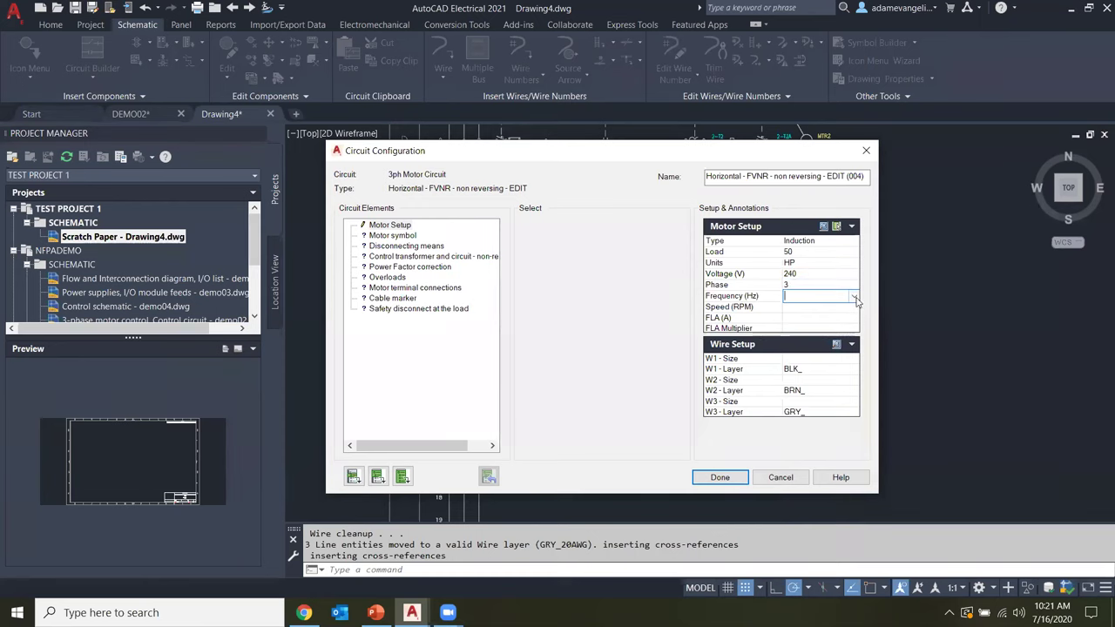
{"action": "left_click", "coordinate": [855, 297]}
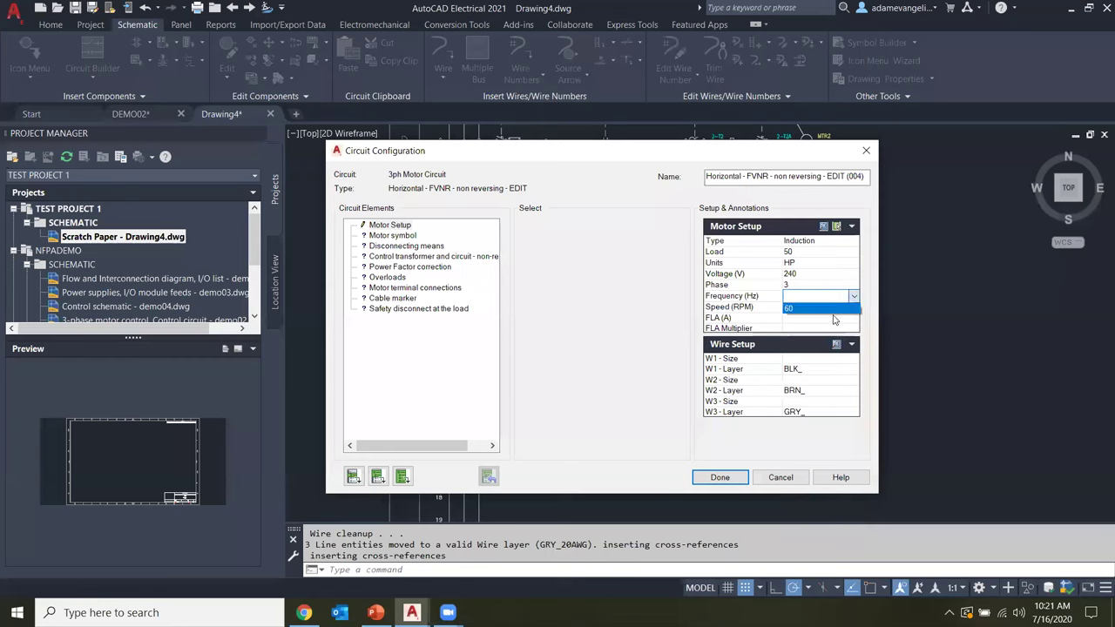
{"action": "left_click", "coordinate": [835, 308]}
{"action": "left_click", "coordinate": [835, 307]}
{"action": "left_click", "coordinate": [854, 308]}
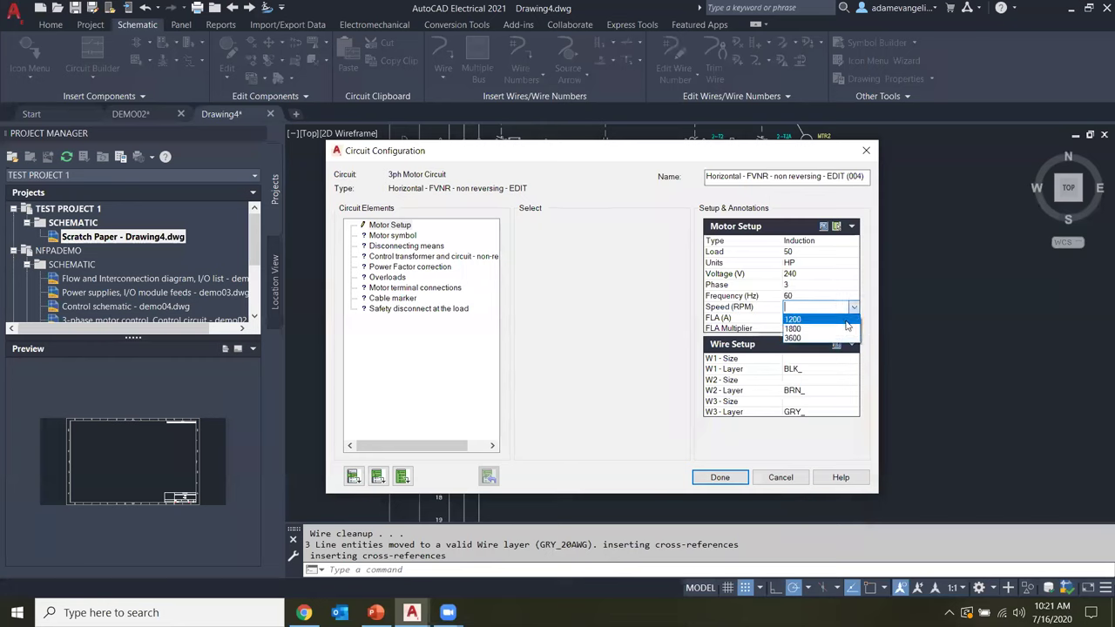
{"action": "left_click", "coordinate": [844, 329]}
{"action": "left_click", "coordinate": [815, 318]}
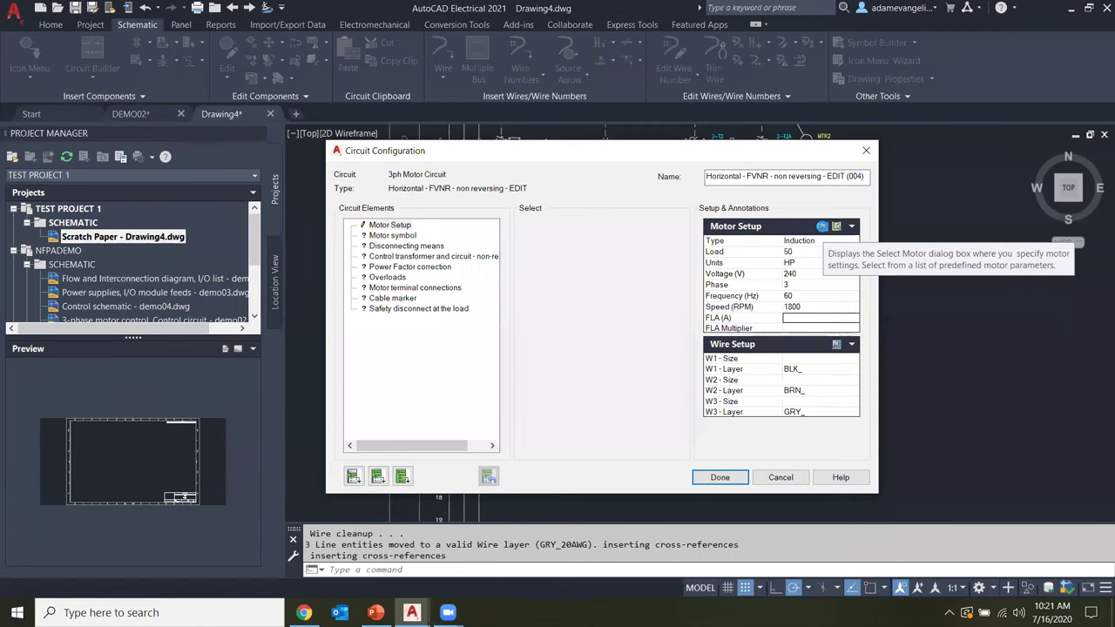
- Open the list of predefined motors and briefly switch the editing of its records on and off
{"action": "left_click", "coordinate": [821, 227]}
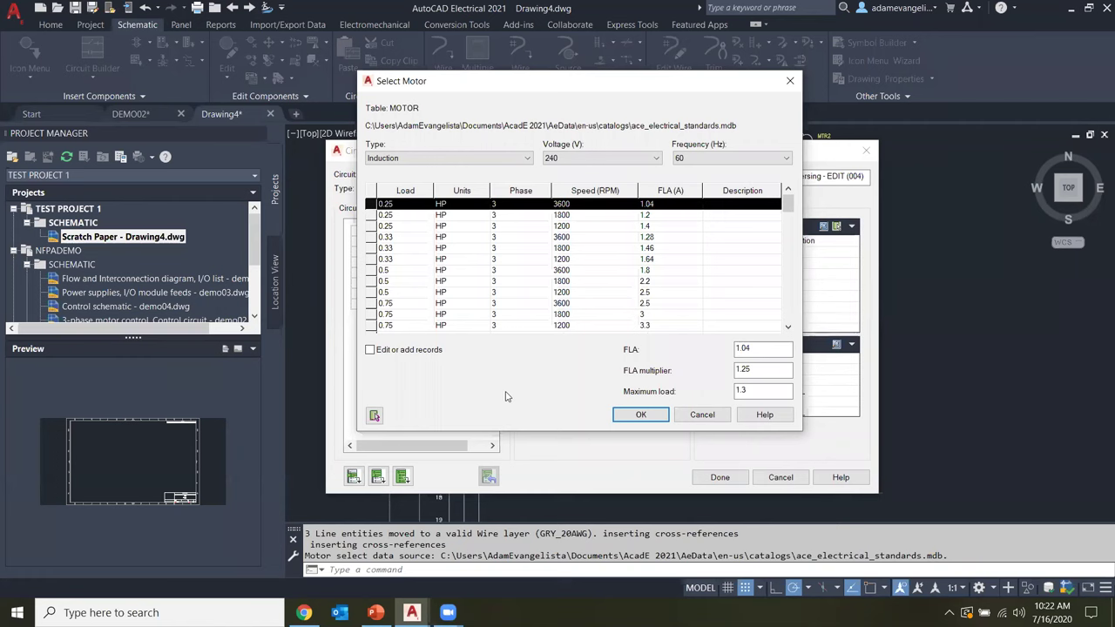
{"action": "left_click", "coordinate": [391, 353]}
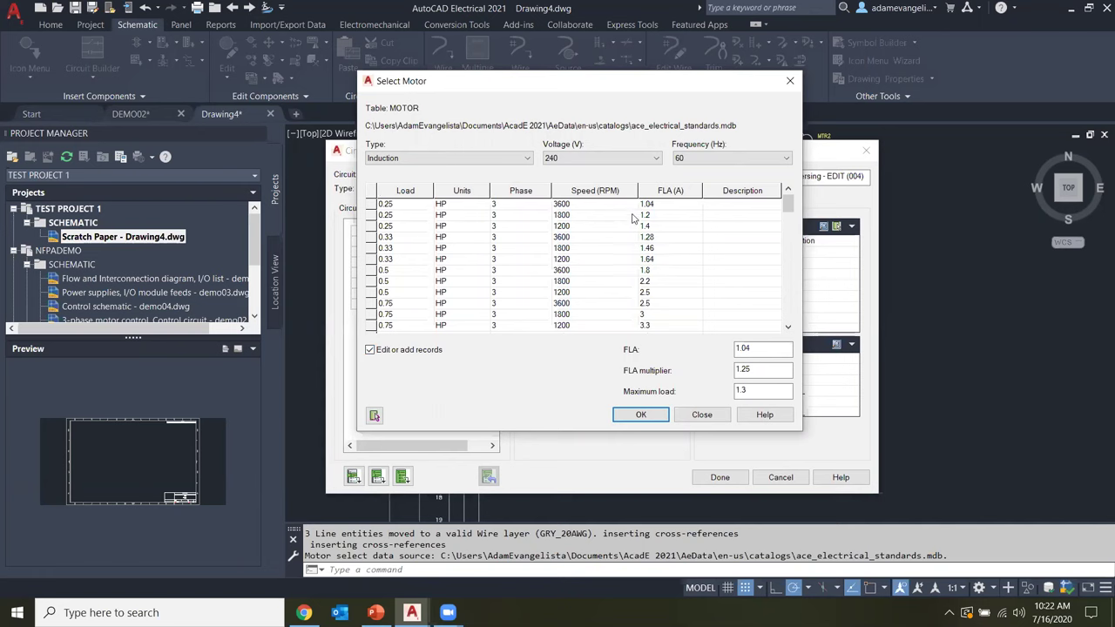
{"action": "left_click", "coordinate": [428, 356]}
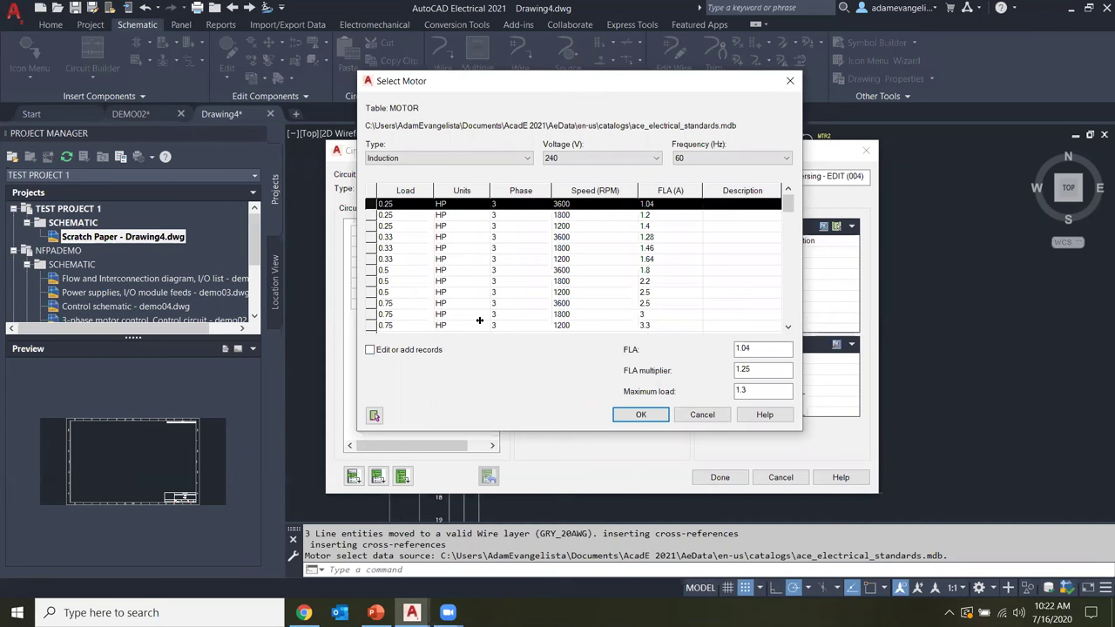
- Select the 50 HP, 3-phase, 3600 RPM record in the predefined motor list
{"action": "scroll", "coordinate": [514, 284], "scroll_direction": "down", "scroll_amount": 2}
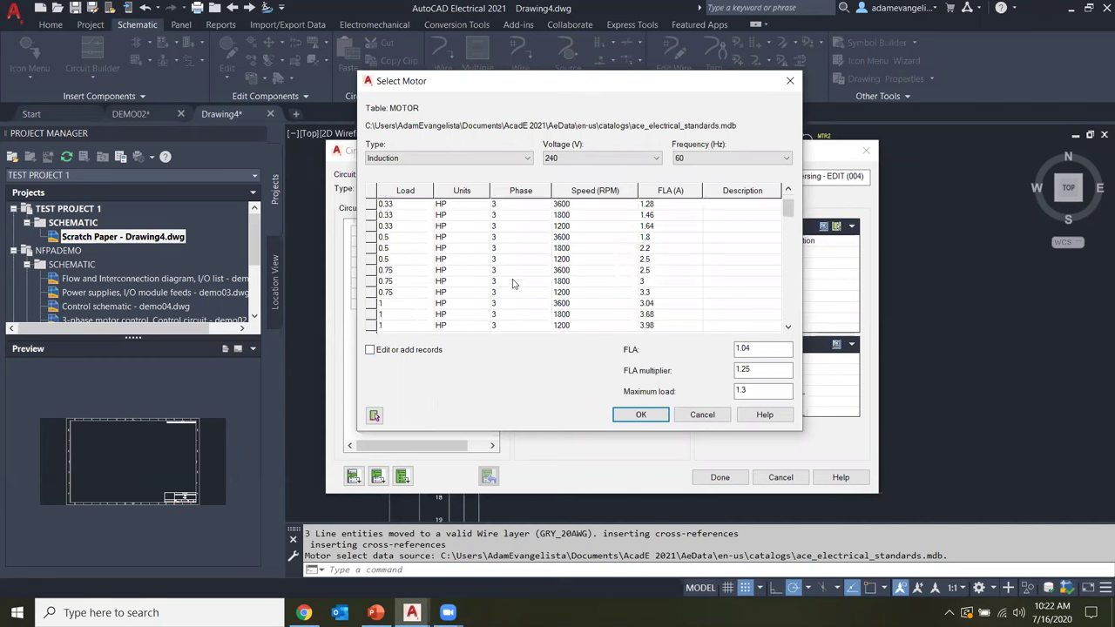
{"action": "scroll", "coordinate": [514, 283], "scroll_direction": "down", "scroll_amount": 4}
{"action": "scroll", "coordinate": [514, 283], "scroll_direction": "down", "scroll_amount": 7}
{"action": "scroll", "coordinate": [477, 302], "scroll_direction": "down", "scroll_amount": 3}
{"action": "scroll", "coordinate": [474, 302], "scroll_direction": "up", "scroll_amount": 13}
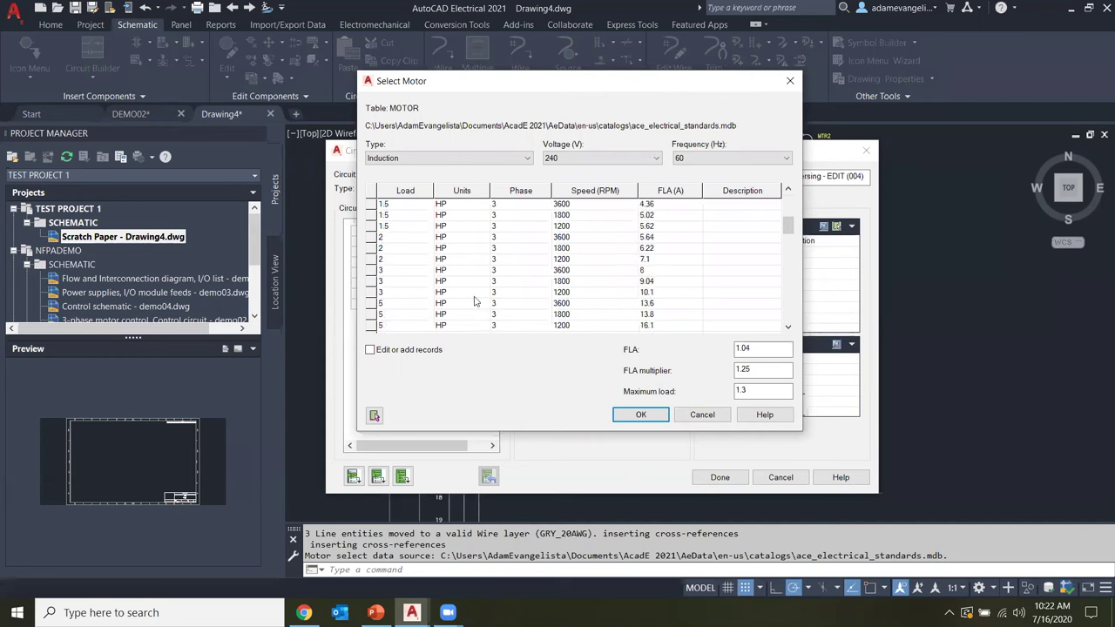
{"action": "scroll", "coordinate": [474, 302], "scroll_direction": "down", "scroll_amount": 3}
{"action": "left_click", "coordinate": [476, 301]}
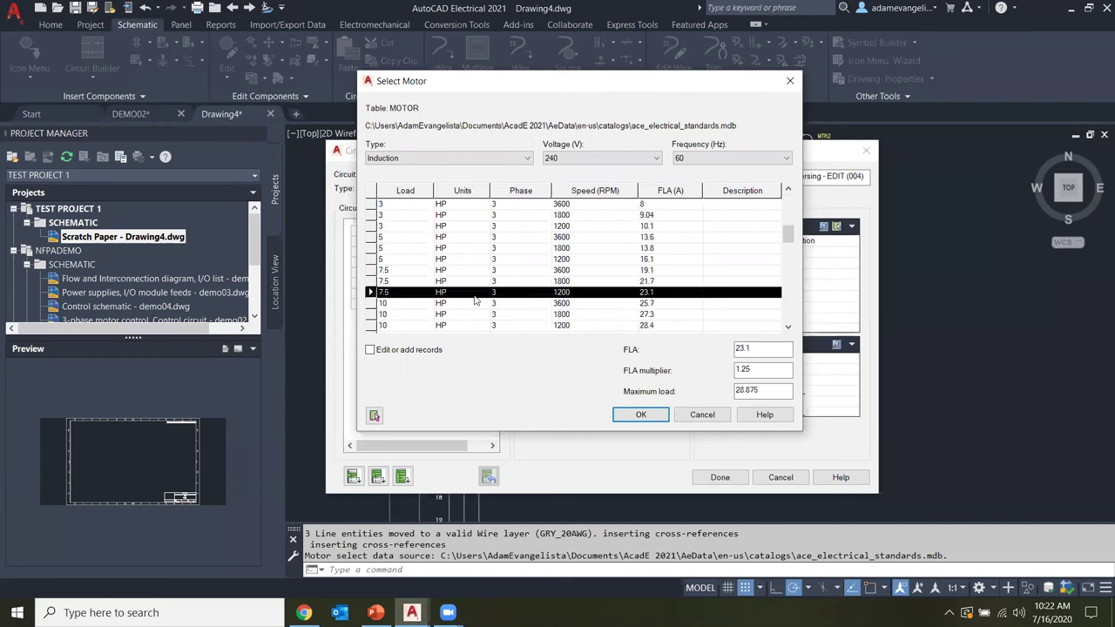
{"action": "left_click", "coordinate": [459, 241]}
{"action": "left_click", "coordinate": [424, 282]}
{"action": "scroll", "coordinate": [425, 282], "scroll_direction": "down", "scroll_amount": 1}
{"action": "left_click", "coordinate": [427, 272]}
{"action": "scroll", "coordinate": [418, 311], "scroll_direction": "down", "scroll_amount": 5}
{"action": "scroll", "coordinate": [417, 314], "scroll_direction": "down", "scroll_amount": 2}
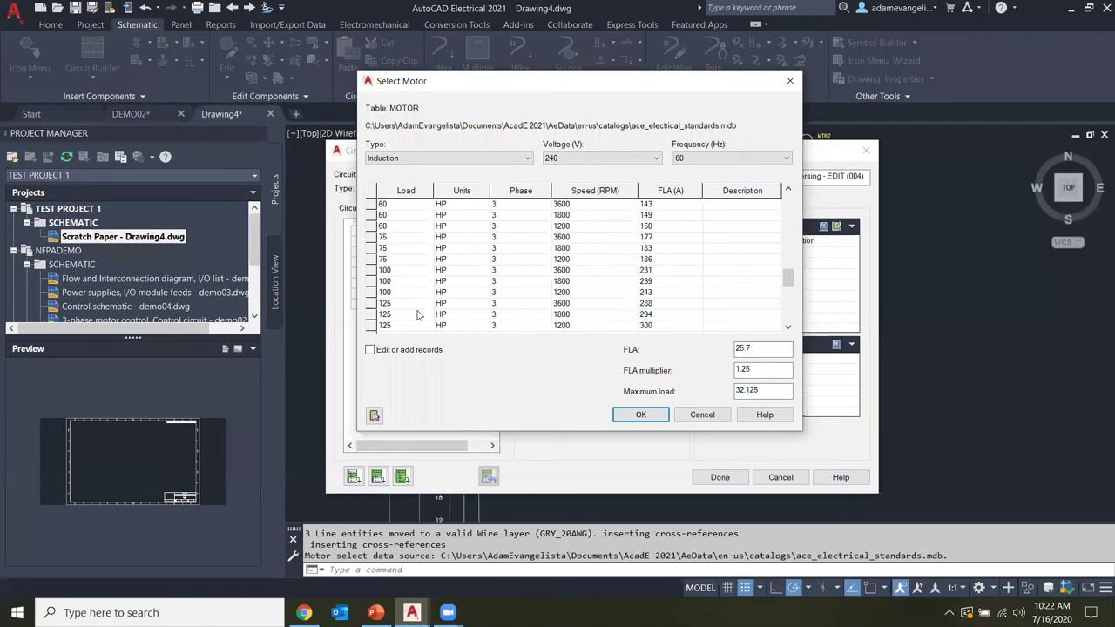
{"action": "left_click", "coordinate": [418, 257]}
{"action": "left_click", "coordinate": [419, 239]}
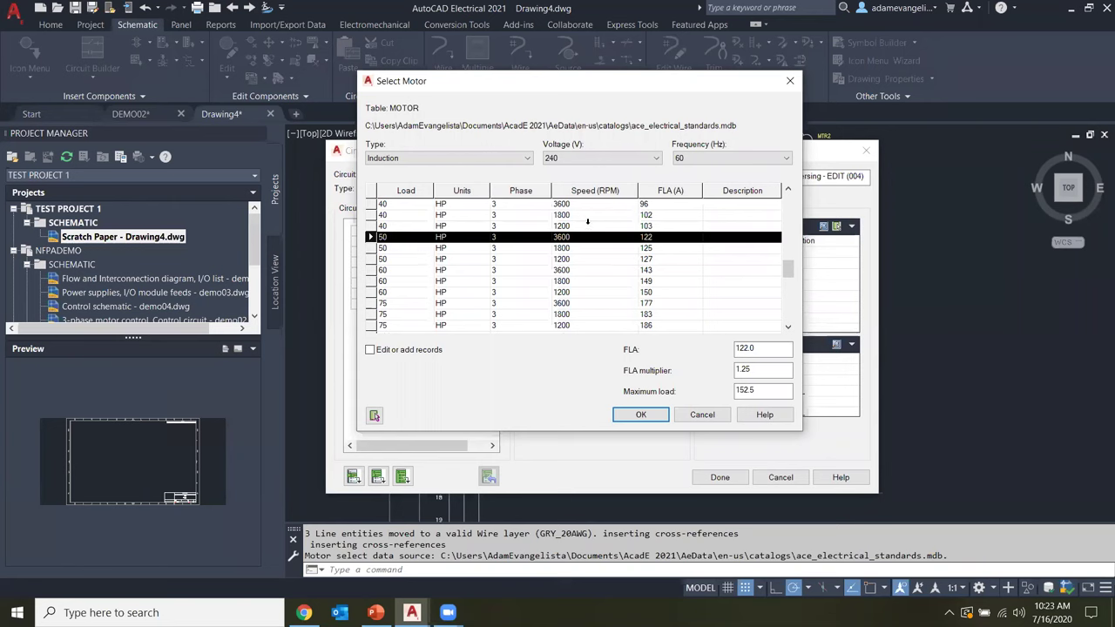
- Check the type, voltage and frequency filters, keeping Induction, 240 V and 60 Hz, and apply the selected motor record to the circuit
{"action": "left_click", "coordinate": [498, 156]}
{"action": "left_click", "coordinate": [498, 153]}
{"action": "left_click", "coordinate": [610, 158]}
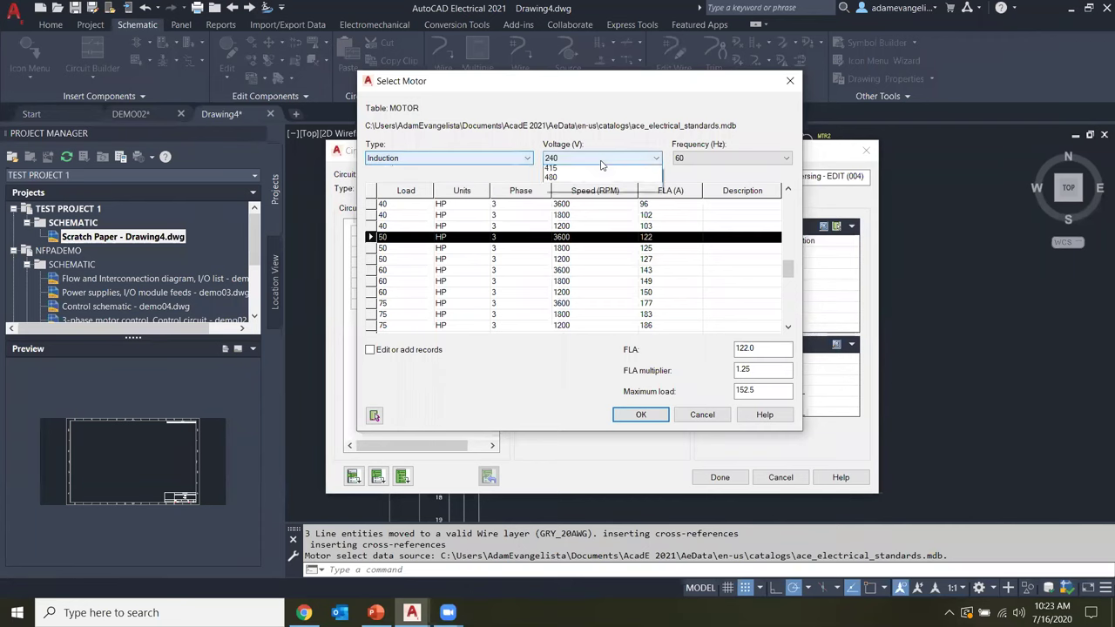
{"action": "left_click", "coordinate": [601, 217]}
{"action": "left_click", "coordinate": [700, 158]}
{"action": "left_click", "coordinate": [700, 158]}
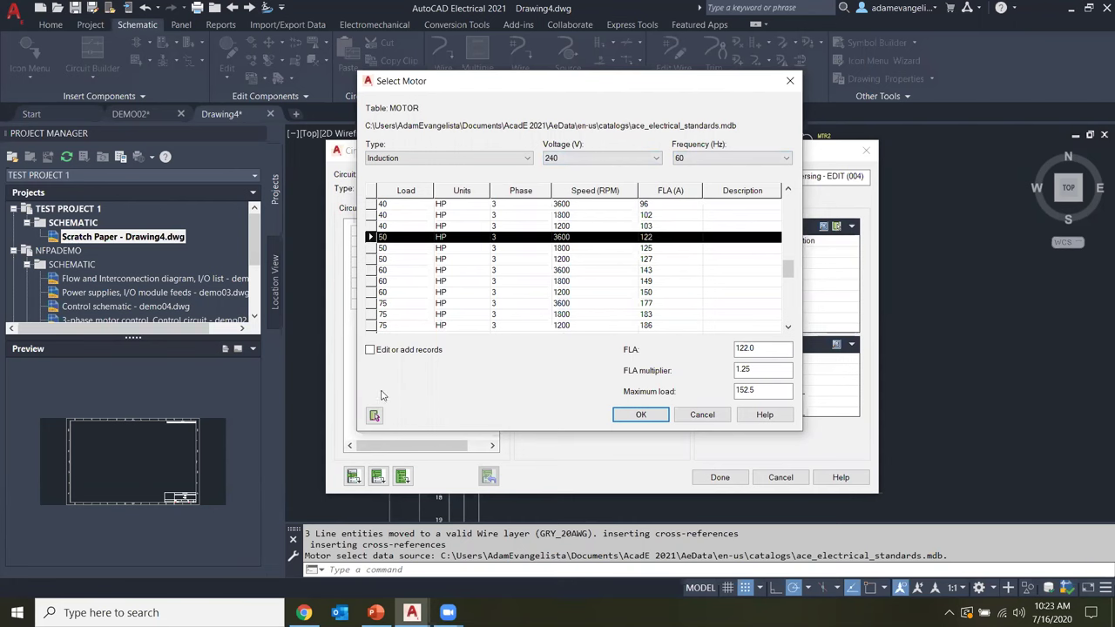
{"action": "left_click", "coordinate": [638, 415]}
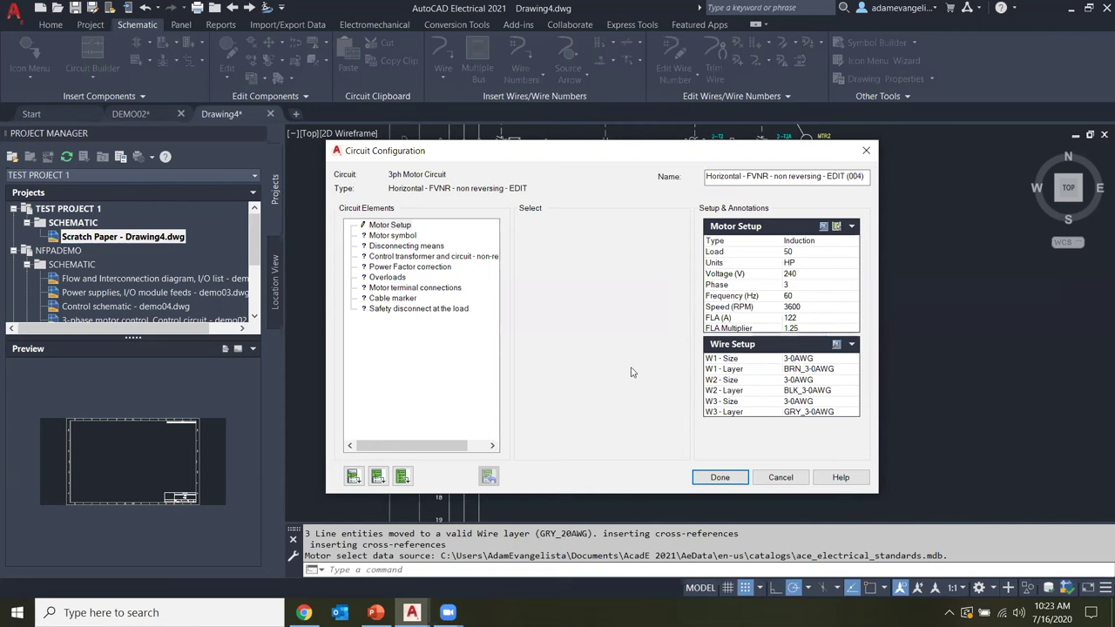
- Open the wire size lookup for the motor circuit and browse the available wire sizes
{"action": "left_click", "coordinate": [837, 346]}
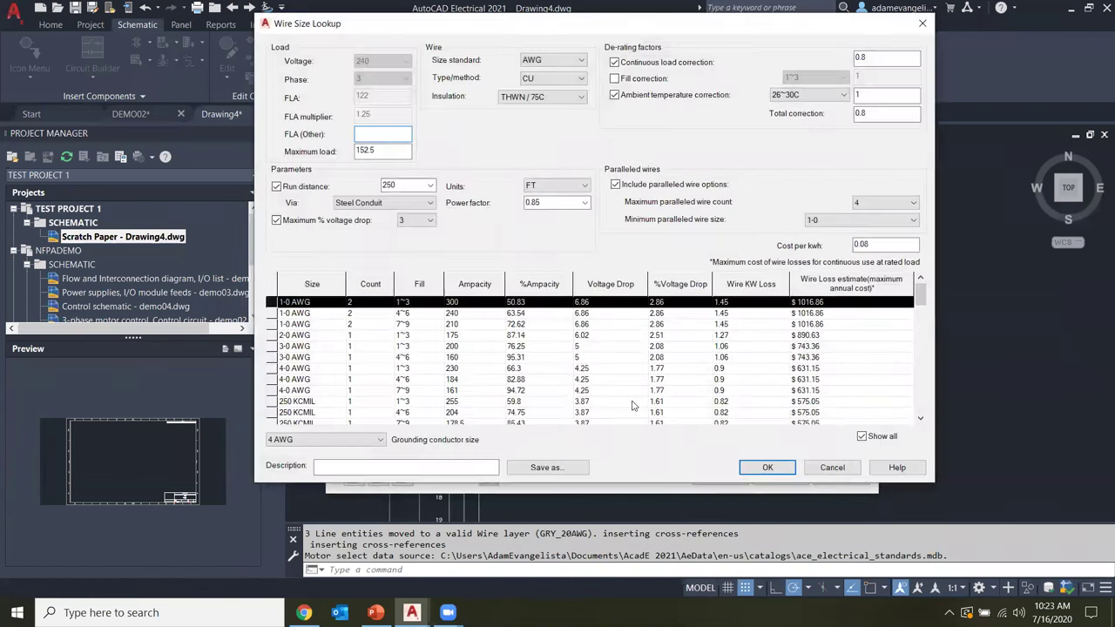
{"action": "left_click_drag", "start_coordinate": [651, 29], "coordinate": [657, 49]}
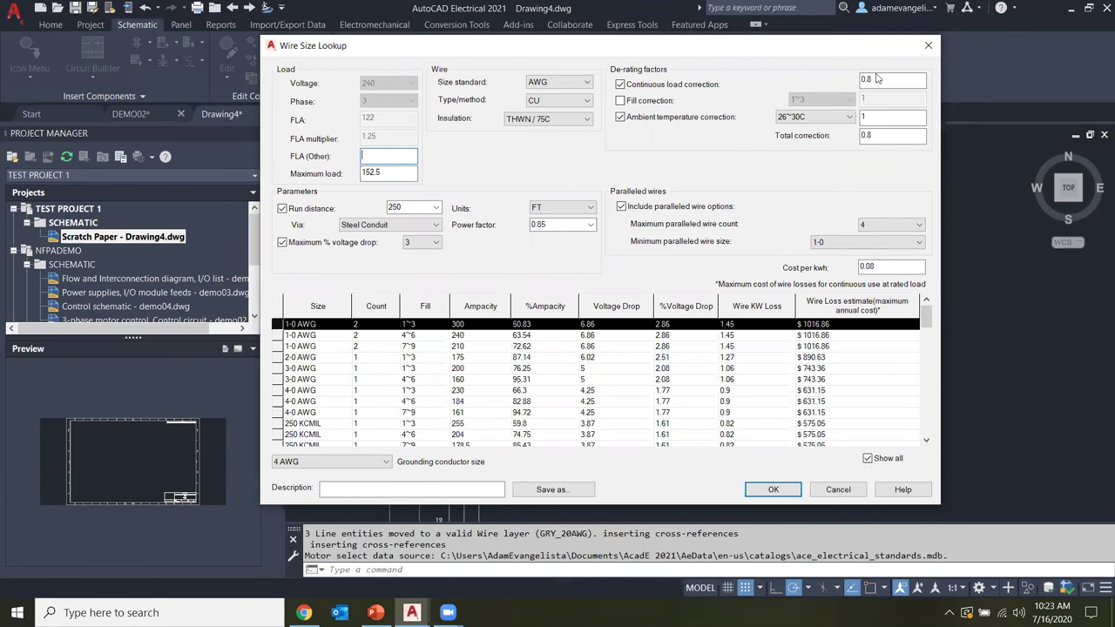
{"action": "scroll", "coordinate": [581, 396], "scroll_direction": "down", "scroll_amount": 10}
{"action": "scroll", "coordinate": [581, 397], "scroll_direction": "up", "scroll_amount": 10}
- Review the choices for wire size standard, metal type and insulation without changing them
{"action": "left_click", "coordinate": [545, 84]}
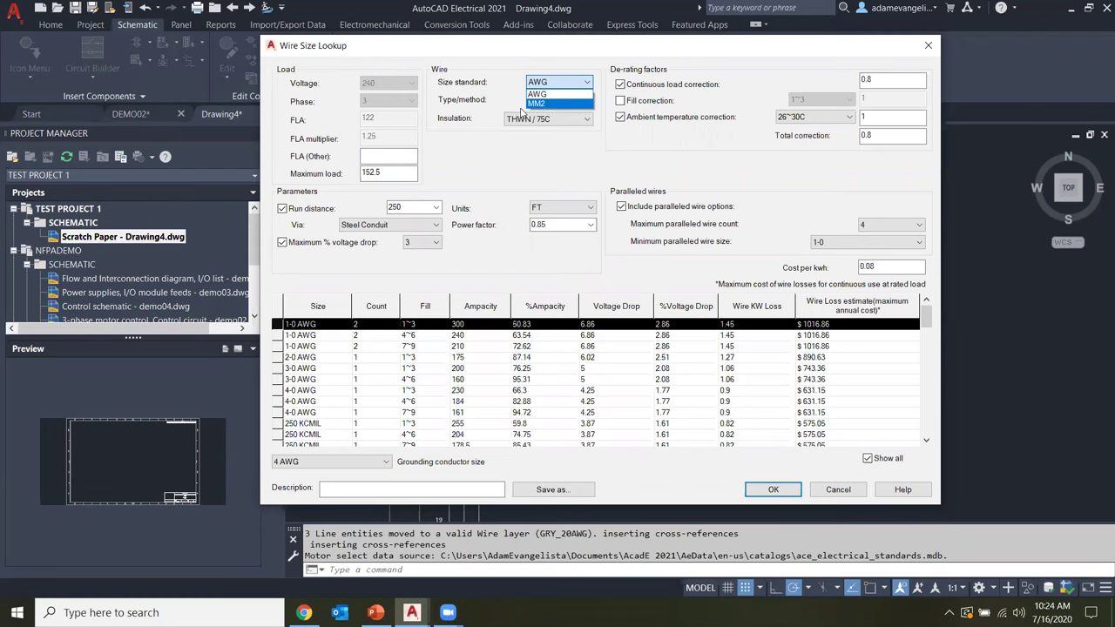
{"action": "left_click", "coordinate": [485, 112]}
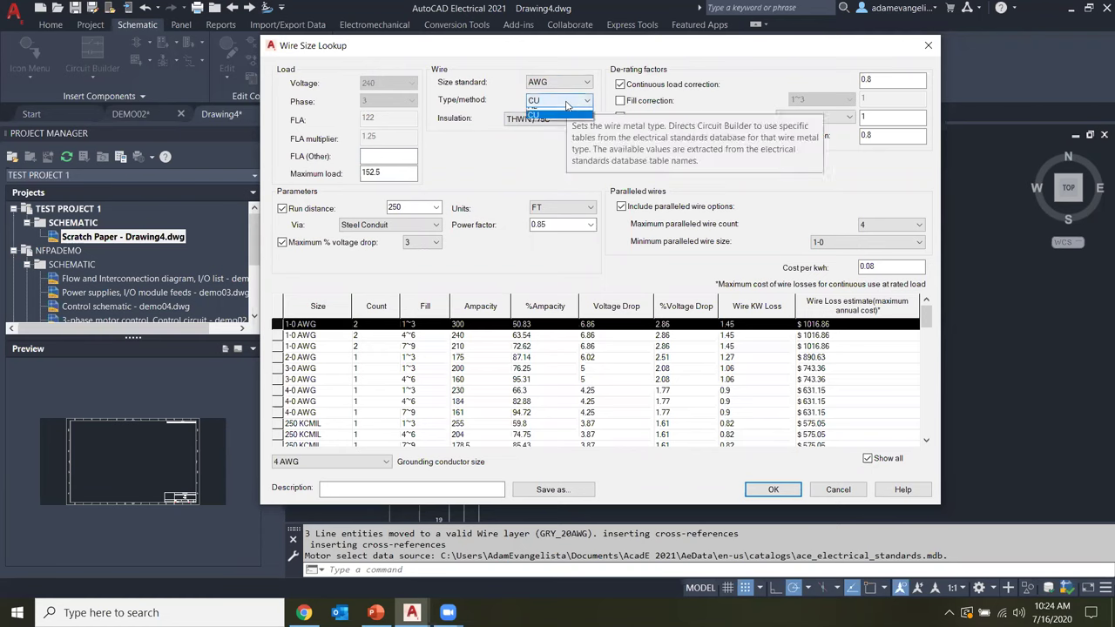
{"action": "left_click", "coordinate": [564, 112]}
{"action": "left_click", "coordinate": [567, 102]}
{"action": "left_click", "coordinate": [540, 119]}
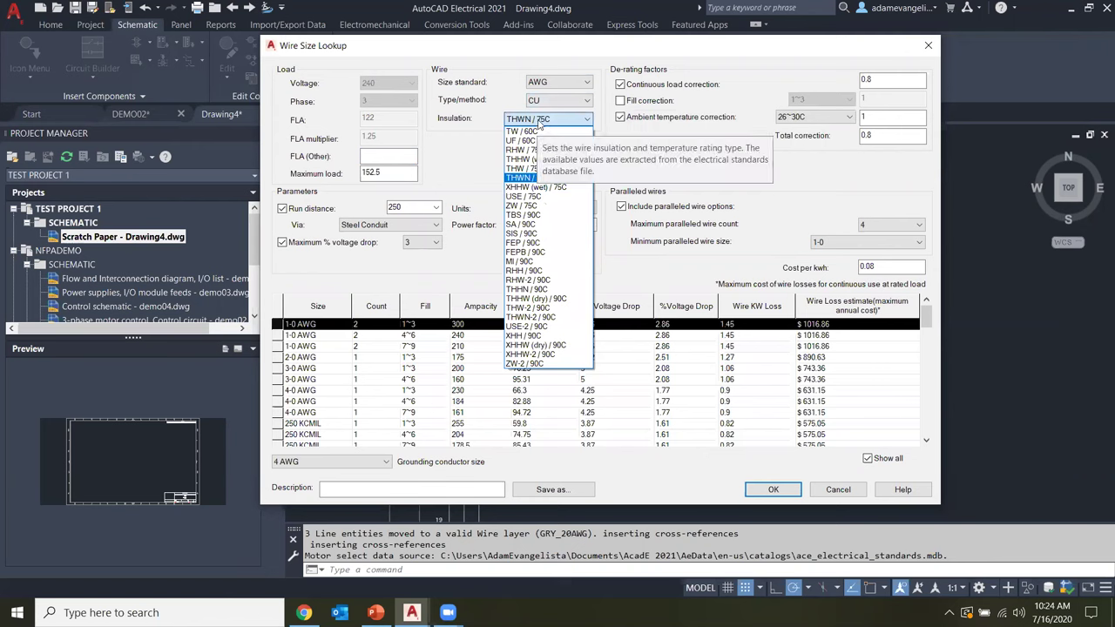
{"action": "left_click", "coordinate": [540, 122]}
- Try AL as the wire metal type to compare the listed sizes, and restore CU
{"action": "left_click", "coordinate": [548, 102]}
{"action": "left_click", "coordinate": [545, 114]}
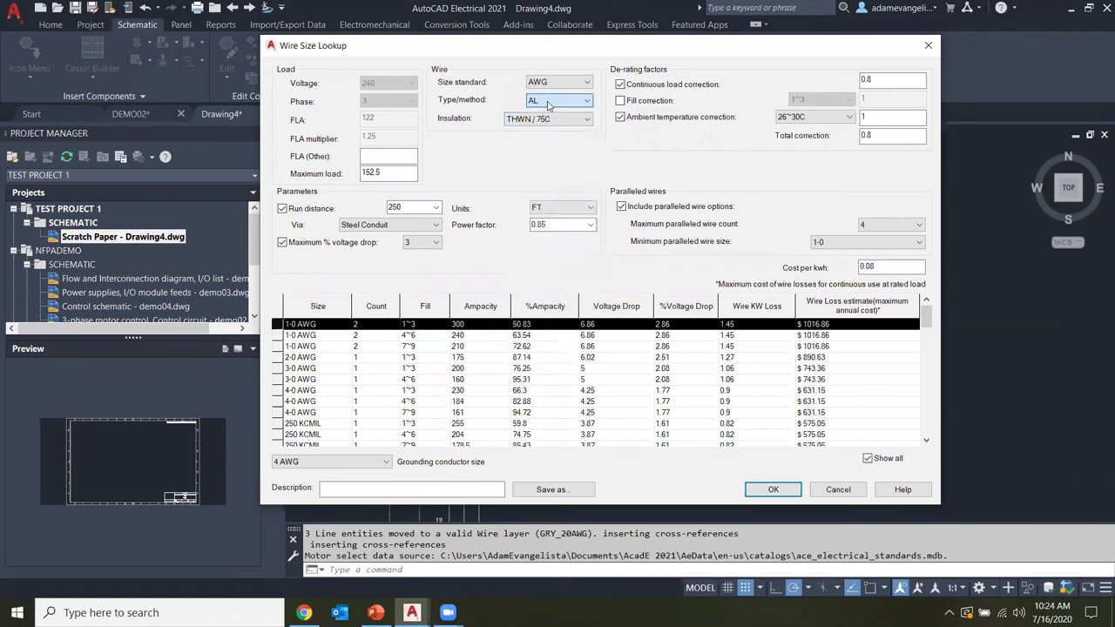
{"action": "left_click", "coordinate": [538, 102]}
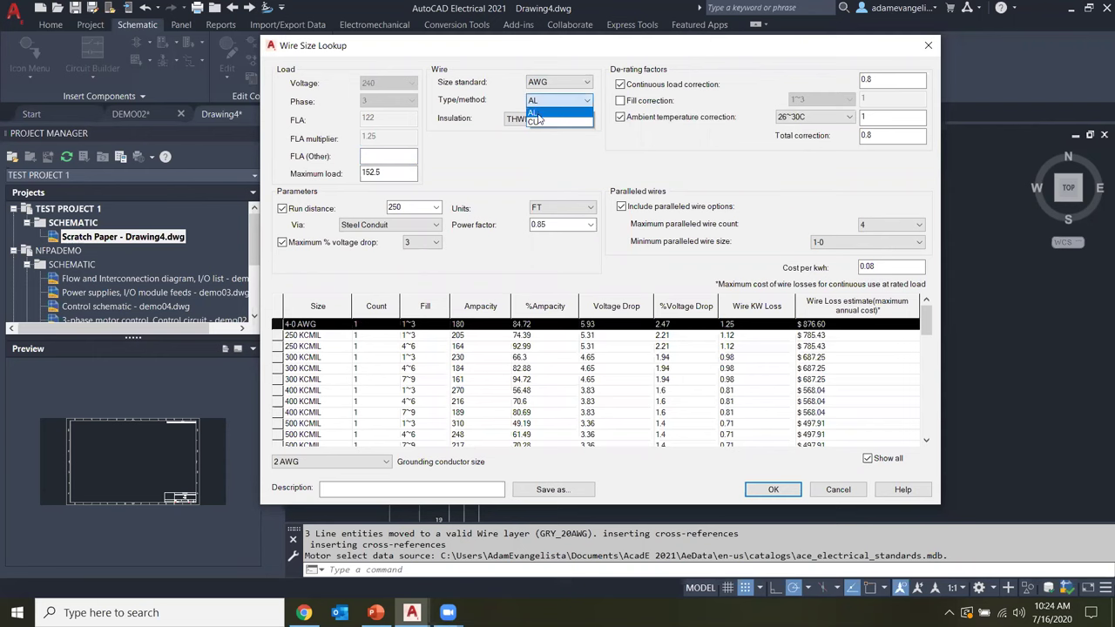
{"action": "left_click", "coordinate": [535, 125]}
- Try the MM2 wire size standard, browse its sizes, and return to AWG with CU wire and THWN / 75C insulation
{"action": "left_click", "coordinate": [564, 84]}
{"action": "left_click", "coordinate": [554, 104]}
{"action": "scroll", "coordinate": [438, 395], "scroll_direction": "down", "scroll_amount": 3}
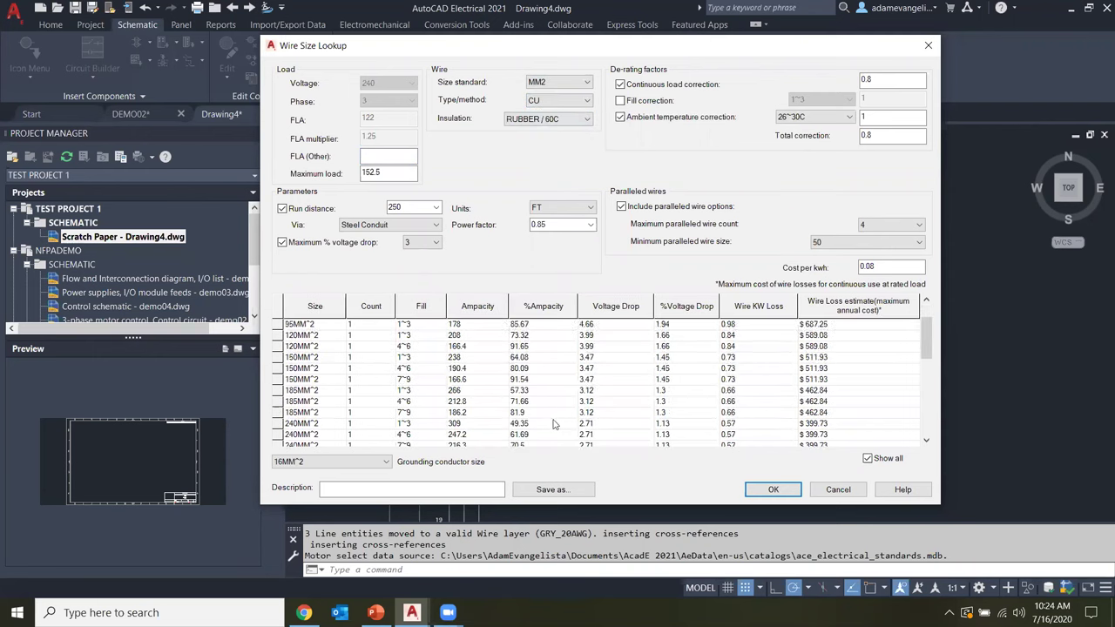
{"action": "scroll", "coordinate": [438, 396], "scroll_direction": "up", "scroll_amount": 3}
{"action": "left_click", "coordinate": [575, 82]}
{"action": "left_click", "coordinate": [552, 95]}
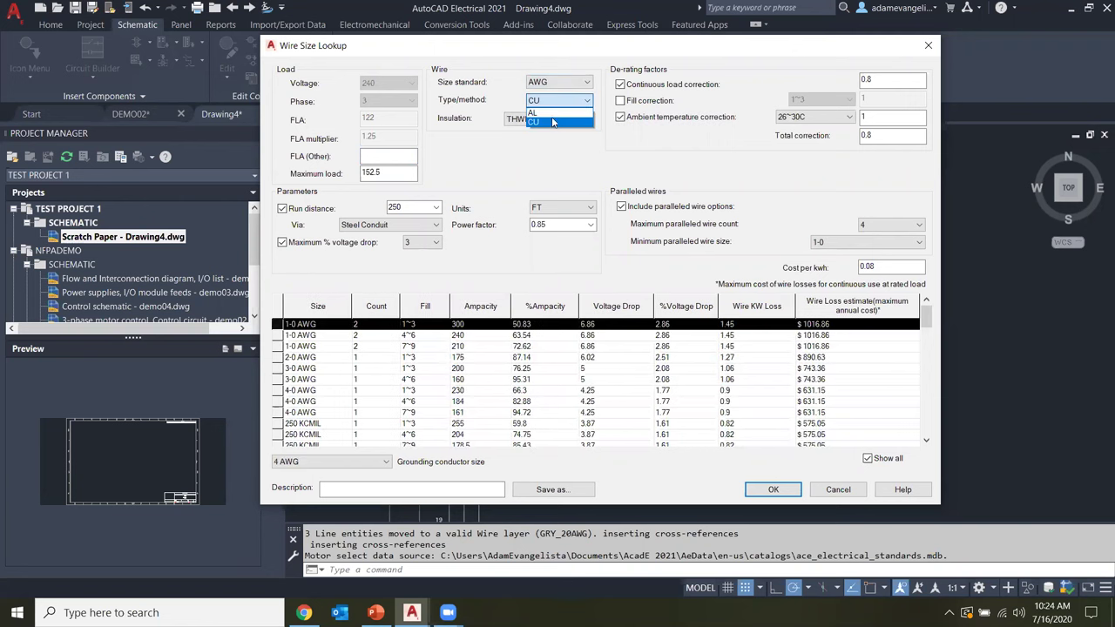
{"action": "left_click", "coordinate": [554, 113]}
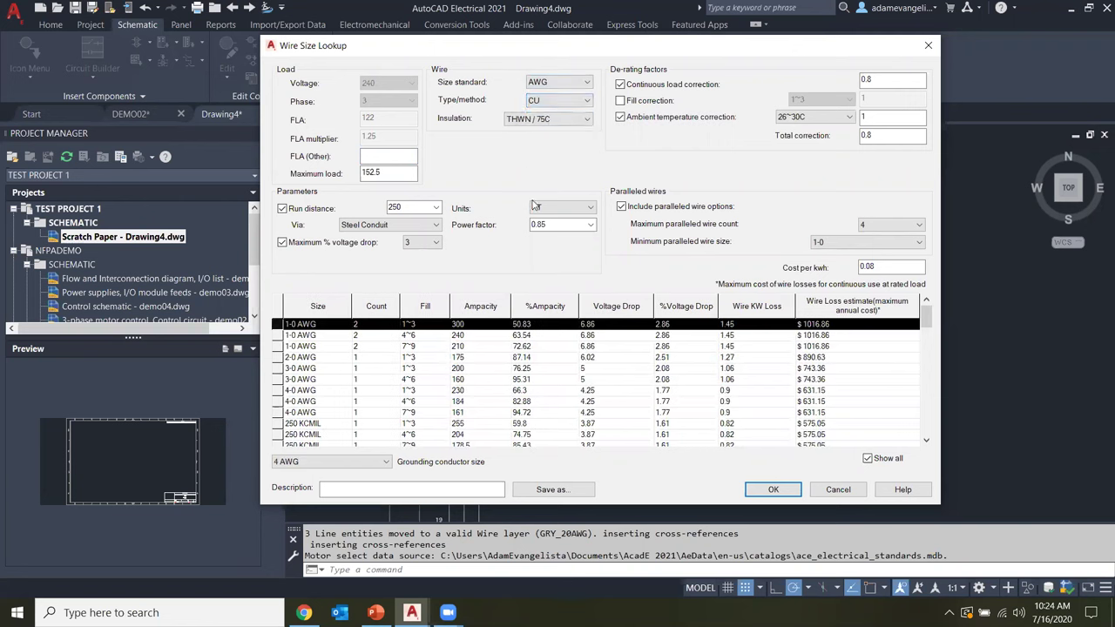
{"action": "left_click", "coordinate": [535, 120]}
{"action": "left_click", "coordinate": [523, 177]}
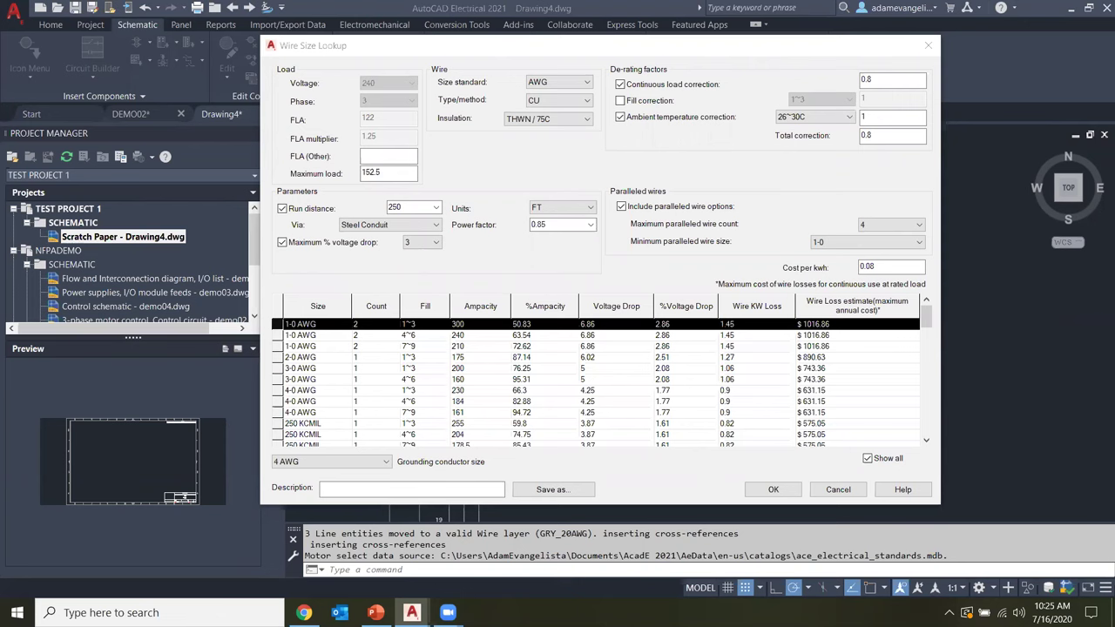
- Try the 61~70C ambient temperature correction for the wire, and set the range to 41~45C
{"action": "left_click", "coordinate": [721, 161]}
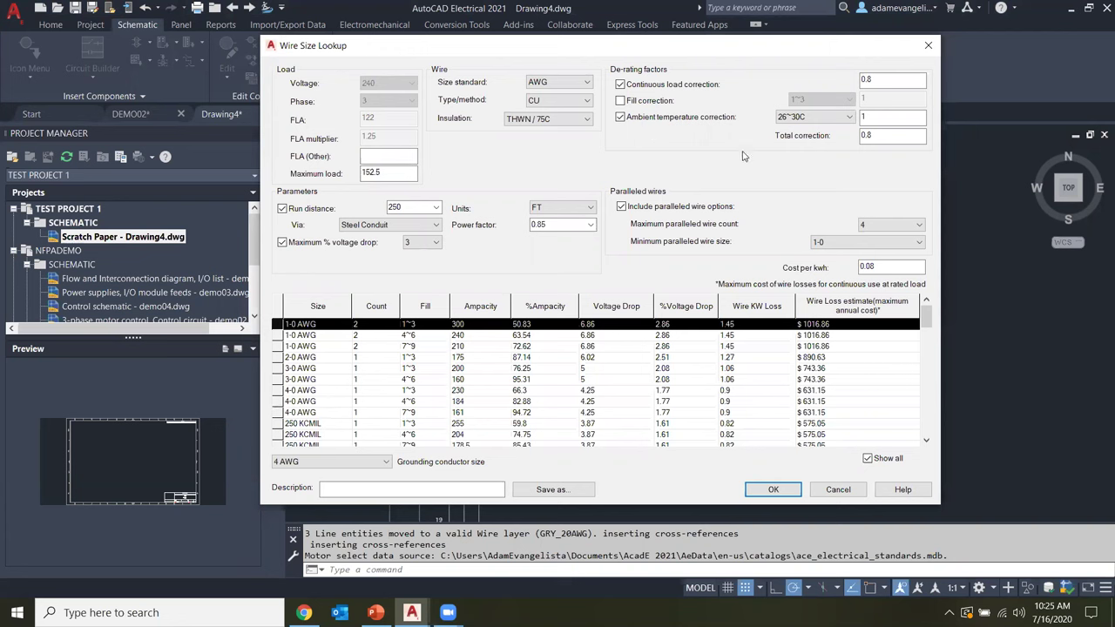
{"action": "left_click", "coordinate": [784, 119]}
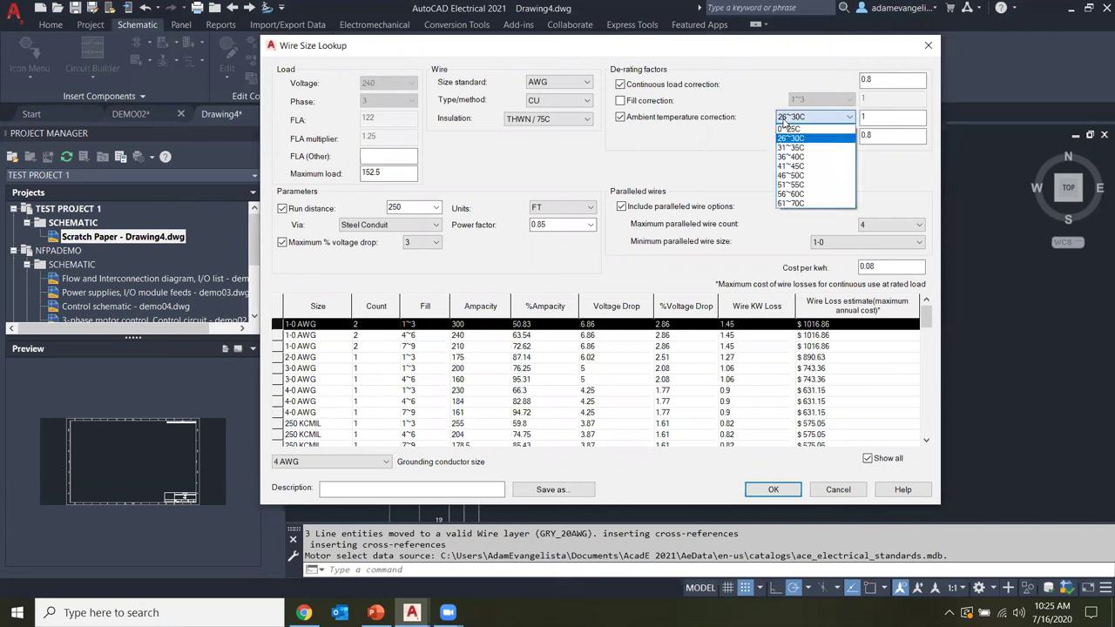
{"action": "left_click", "coordinate": [793, 204]}
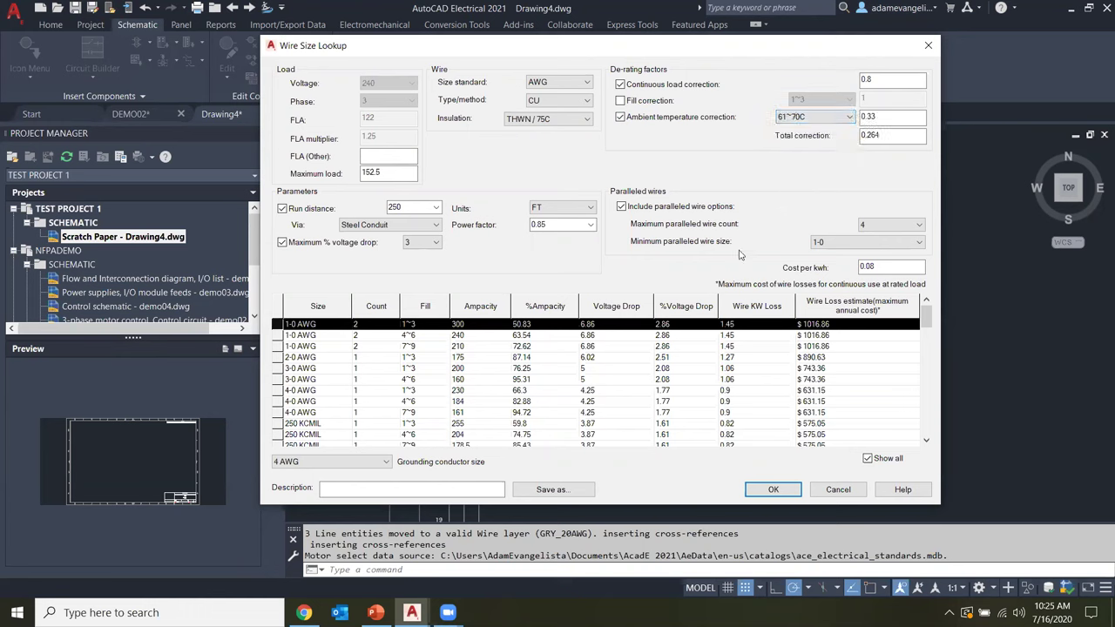
{"action": "left_click", "coordinate": [810, 122]}
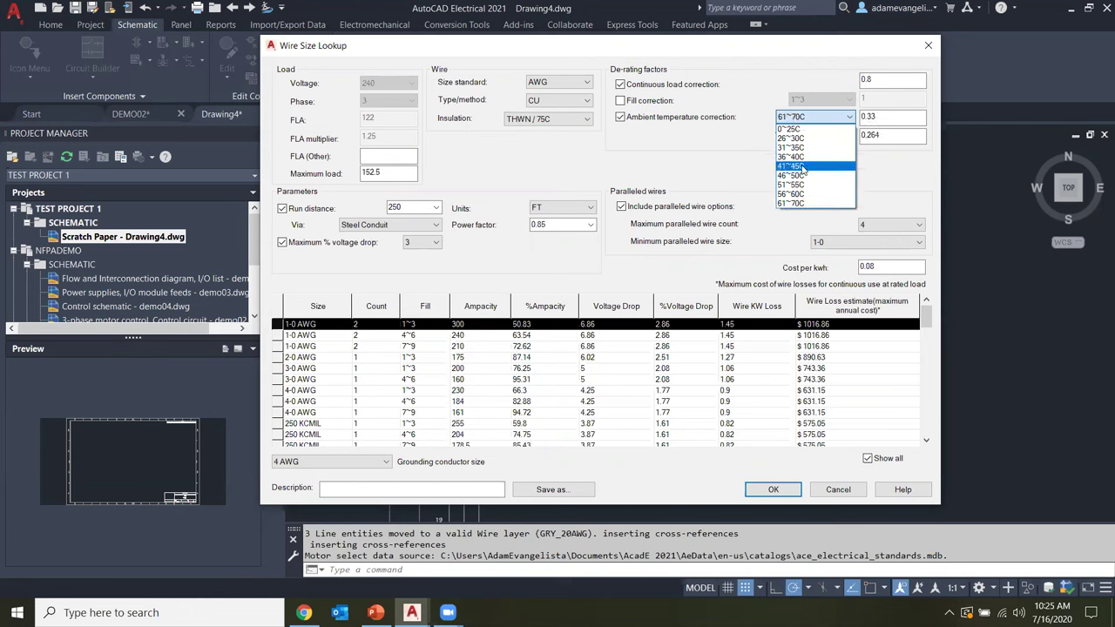
{"action": "left_click", "coordinate": [792, 166]}
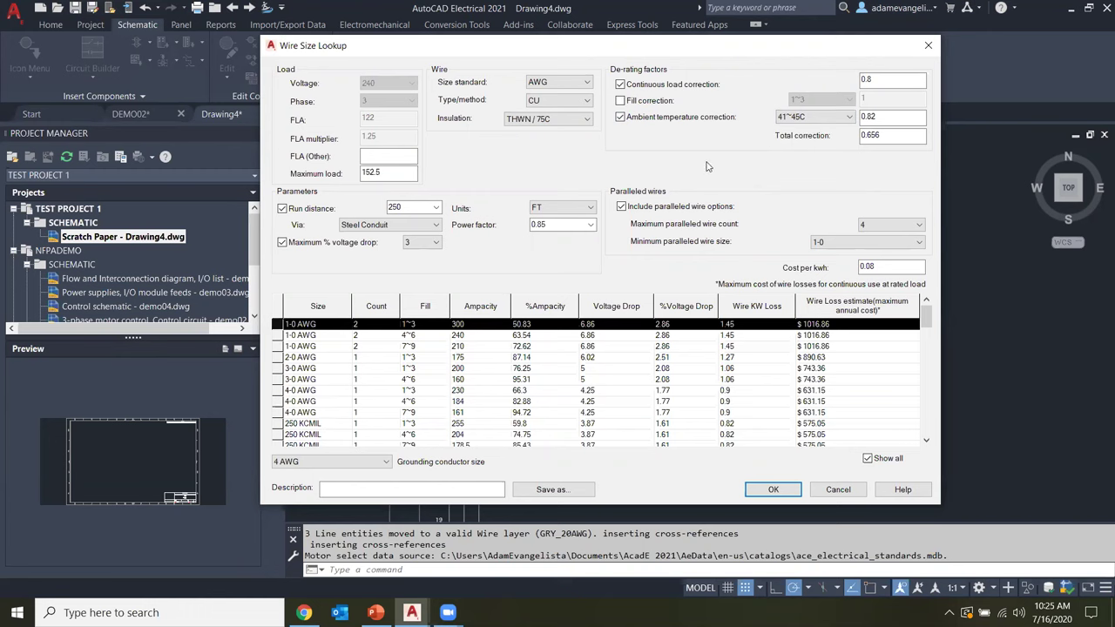
{"action": "left_click", "coordinate": [800, 119]}
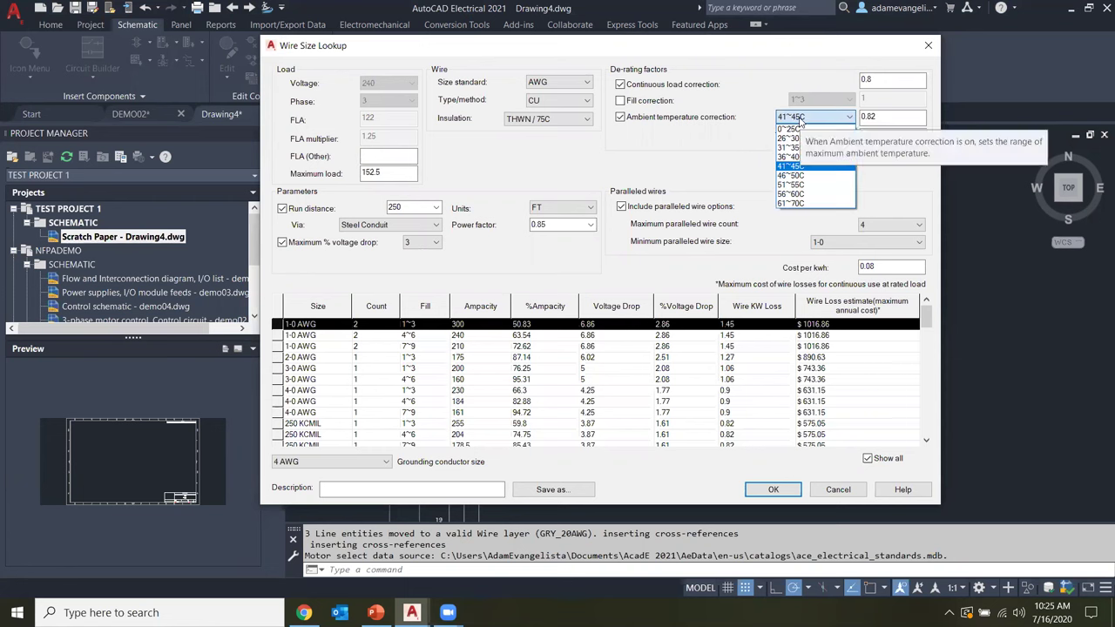
{"action": "left_click", "coordinate": [800, 122]}
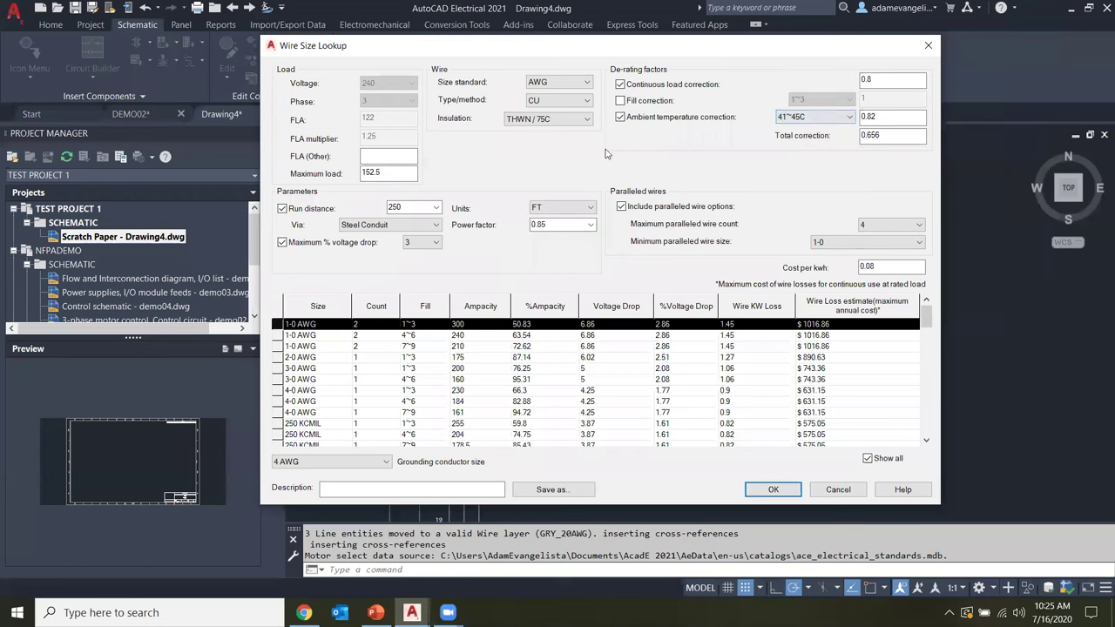
- Turn the run distance parameter off to compare the listed wire sizes, and turn it back on
{"action": "left_click", "coordinate": [327, 211]}
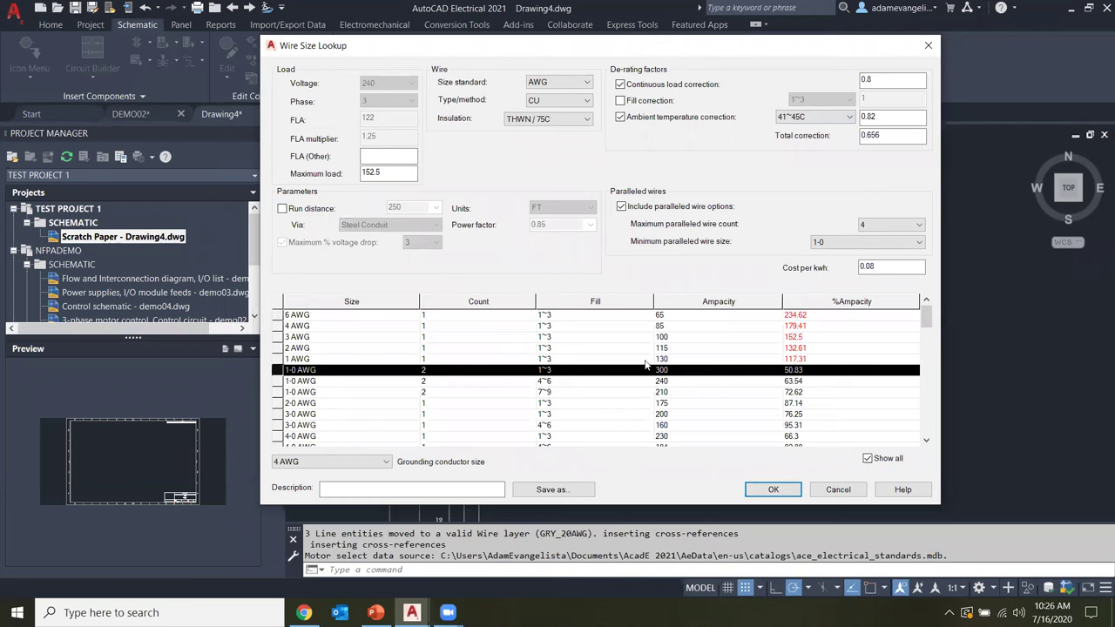
{"action": "left_click", "coordinate": [676, 118]}
{"action": "left_click", "coordinate": [665, 119]}
{"action": "left_click", "coordinate": [317, 208]}
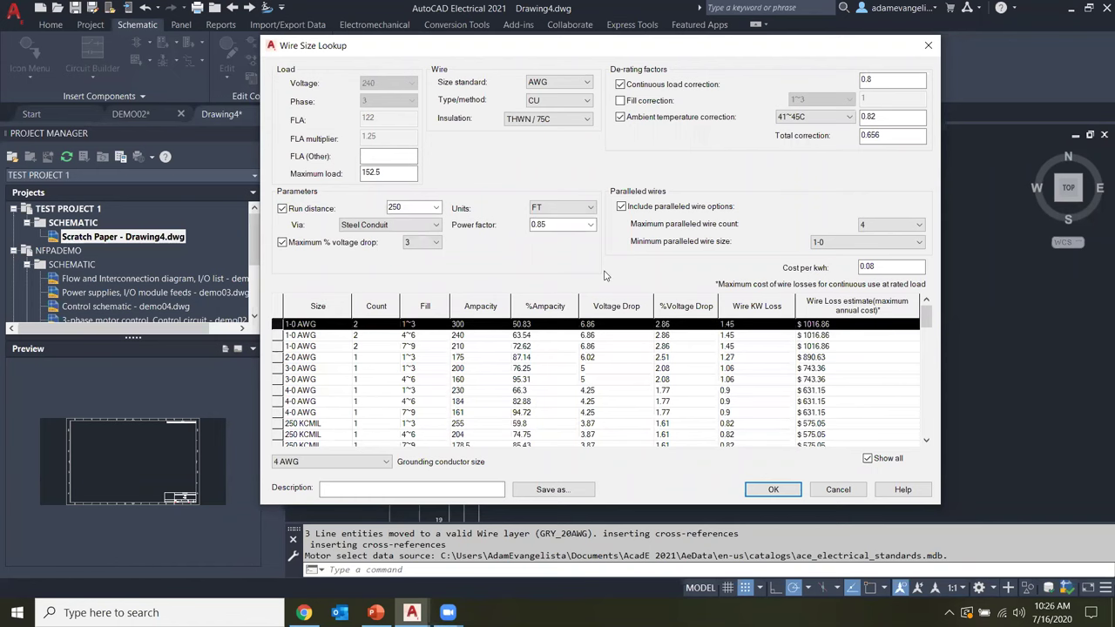
{"action": "scroll", "coordinate": [346, 390], "scroll_direction": "down", "scroll_amount": 7}
{"action": "scroll", "coordinate": [346, 389], "scroll_direction": "up", "scroll_amount": 8}
- Review the conduit type and run distance choices for the wire run without changing them
{"action": "left_click", "coordinate": [373, 226]}
{"action": "left_click", "coordinate": [373, 226]}
{"action": "left_click", "coordinate": [383, 377]}
{"action": "left_click", "coordinate": [367, 348]}
{"action": "left_click", "coordinate": [377, 329]}
{"action": "double_click", "coordinate": [399, 207]}
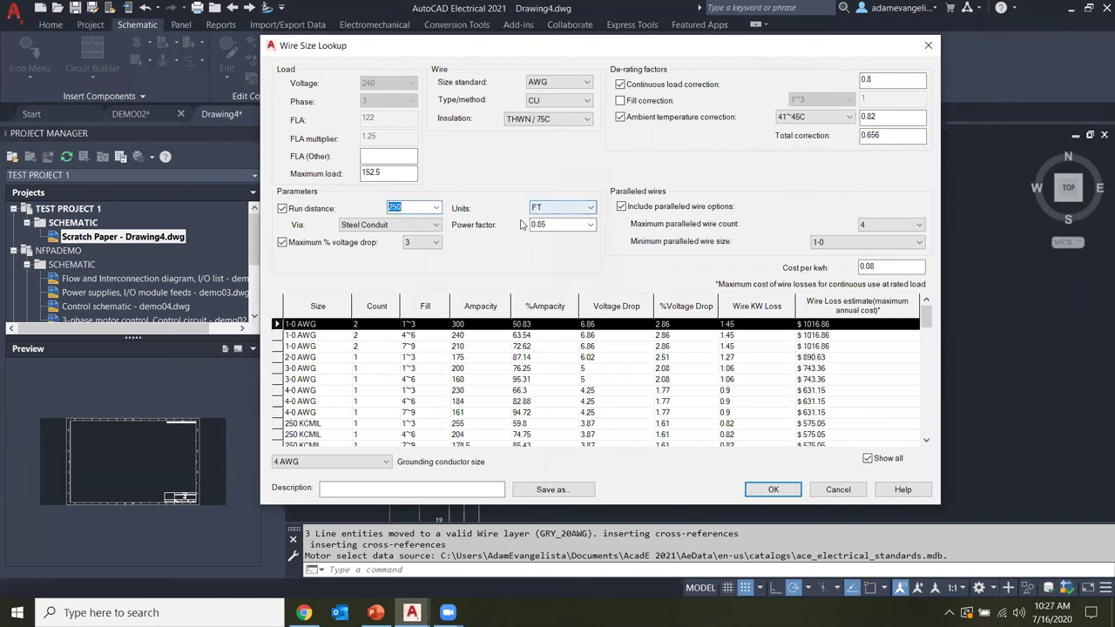
{"action": "left_click", "coordinate": [435, 209]}
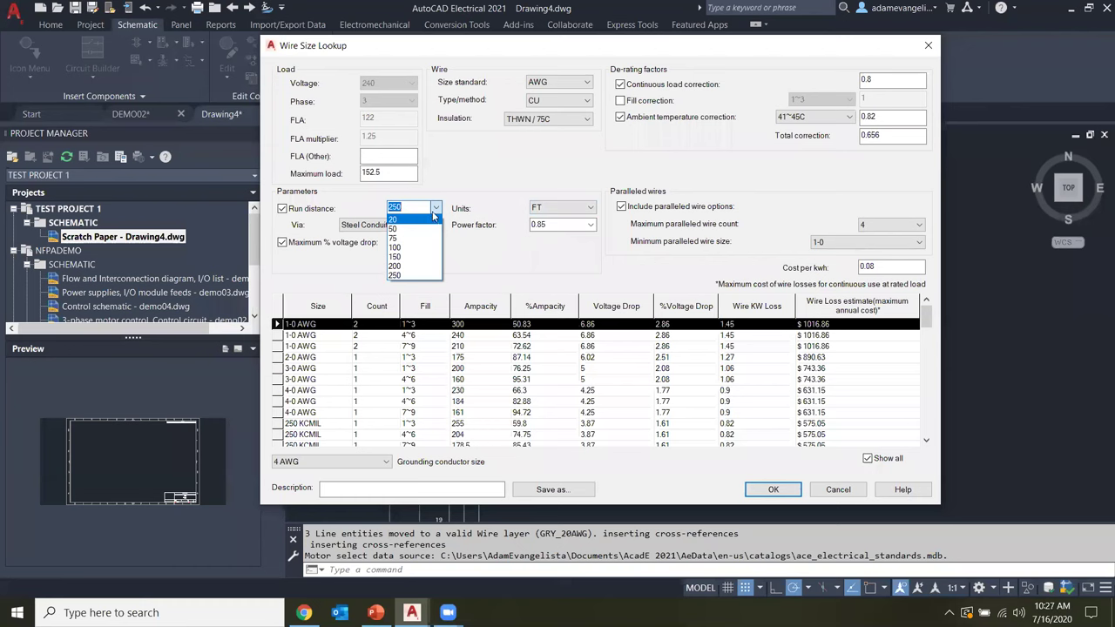
{"action": "left_click", "coordinate": [436, 208]}
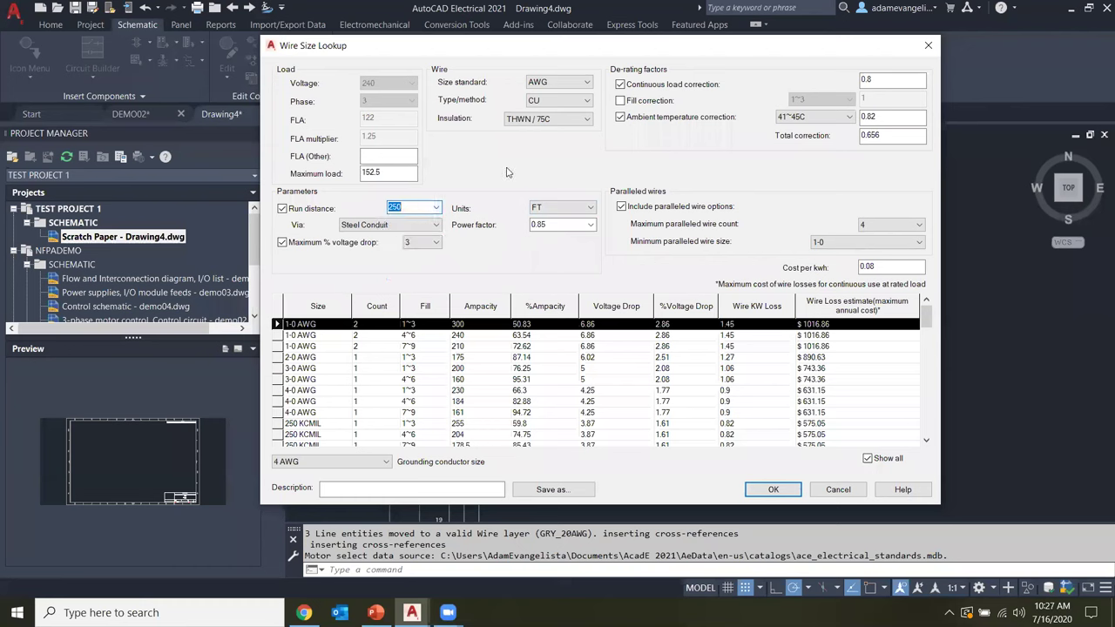
- Examine the cost per kWh field and compare the annual wire loss estimates and ampacity across the listed wire sizes
{"action": "left_click", "coordinate": [886, 270]}
{"action": "double_click", "coordinate": [876, 268]}
{"action": "left_click", "coordinate": [888, 266]}
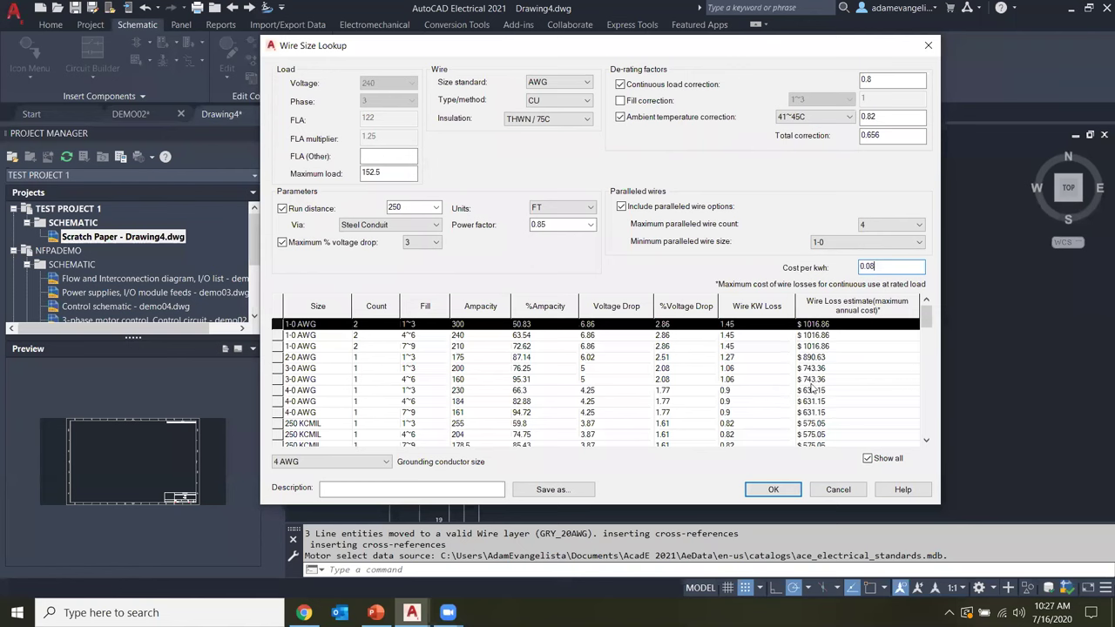
{"action": "scroll", "coordinate": [830, 373], "scroll_direction": "down", "scroll_amount": 12}
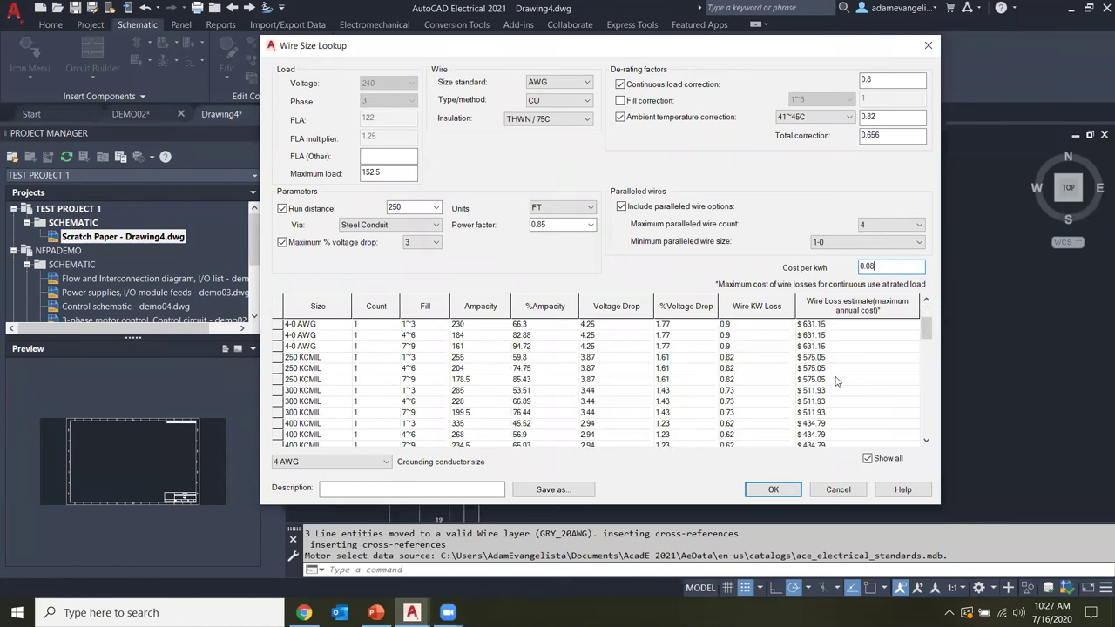
{"action": "scroll", "coordinate": [845, 359], "scroll_direction": "up", "scroll_amount": 12}
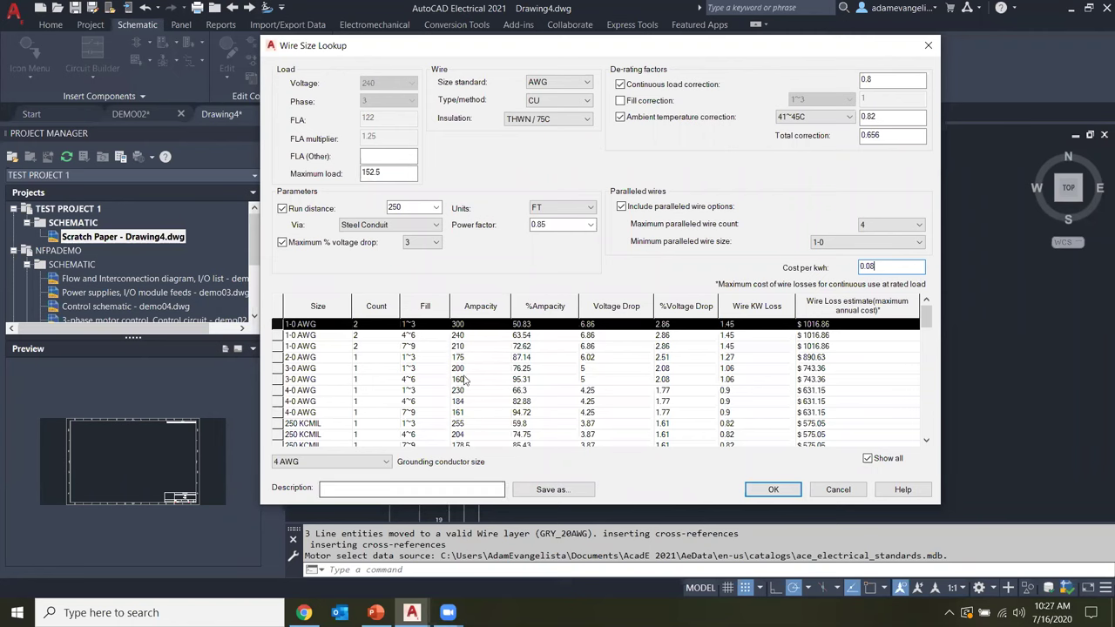
{"action": "scroll", "coordinate": [447, 433], "scroll_direction": "down", "scroll_amount": 8}
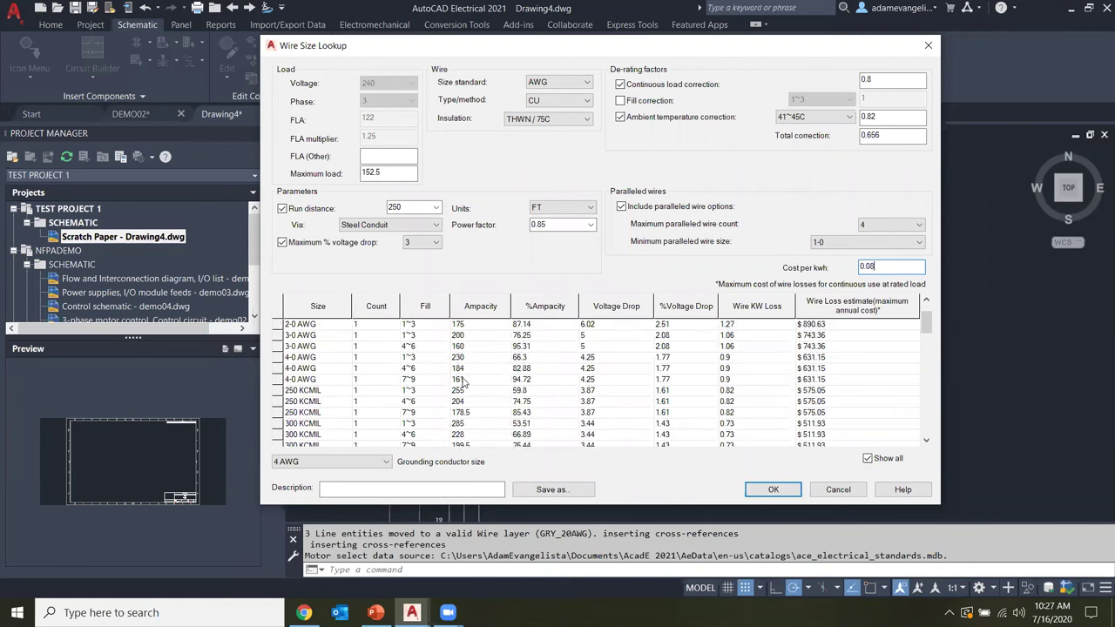
- Leave the description empty and accept the selected 1-0 AWG paralleled wire for the motor circuit
{"action": "left_click", "coordinate": [428, 487]}
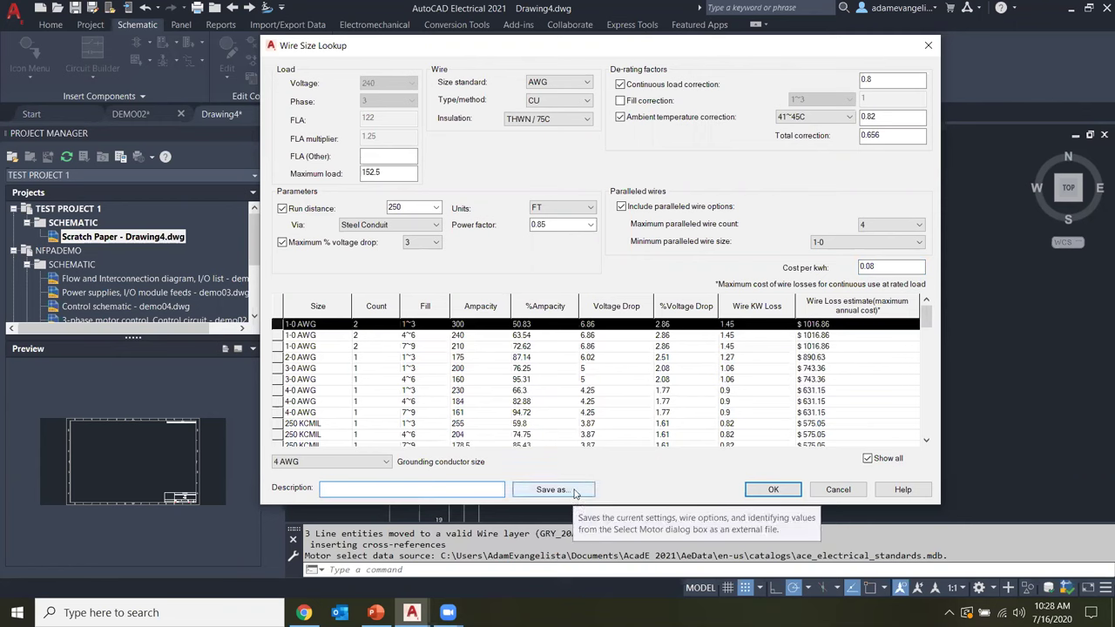
{"action": "scroll", "coordinate": [545, 396], "scroll_direction": "down", "scroll_amount": 10}
{"action": "scroll", "coordinate": [545, 395], "scroll_direction": "up", "scroll_amount": 10}
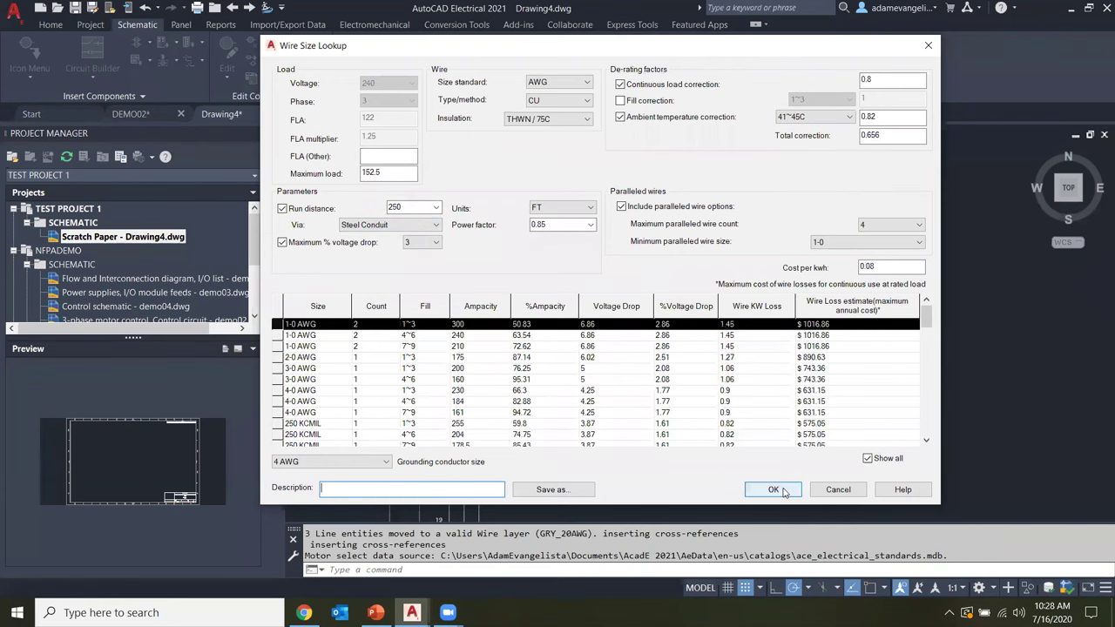
{"action": "key", "text": "Return"}
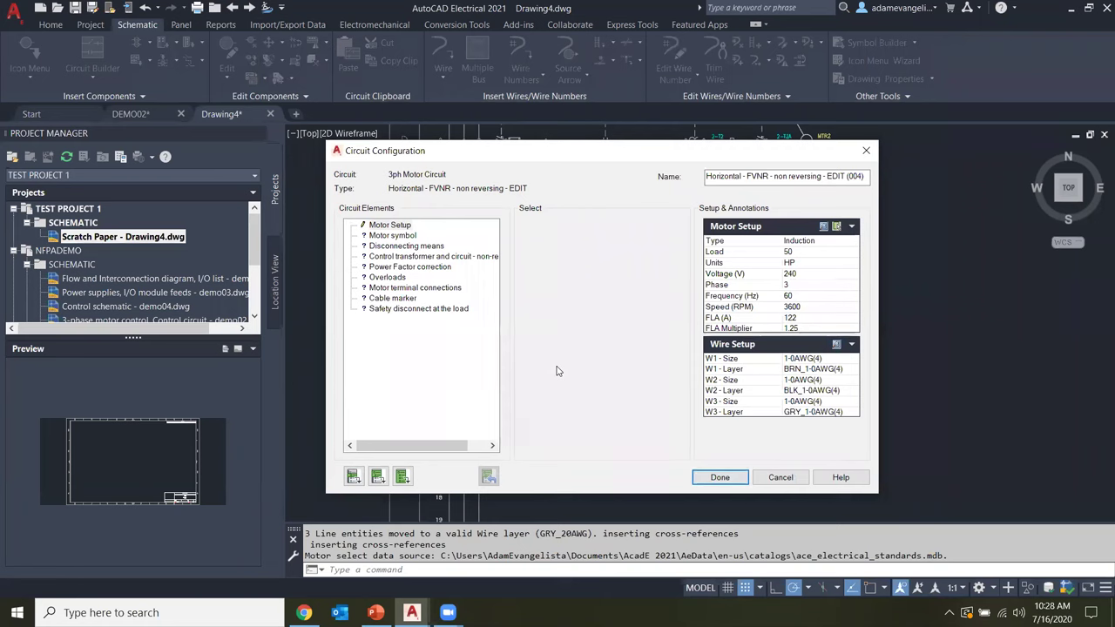
- Review the Motor Setup and Motor symbol elements of the circuit configuration, including the assigned wire sizes and layers
{"action": "left_click", "coordinate": [401, 224]}
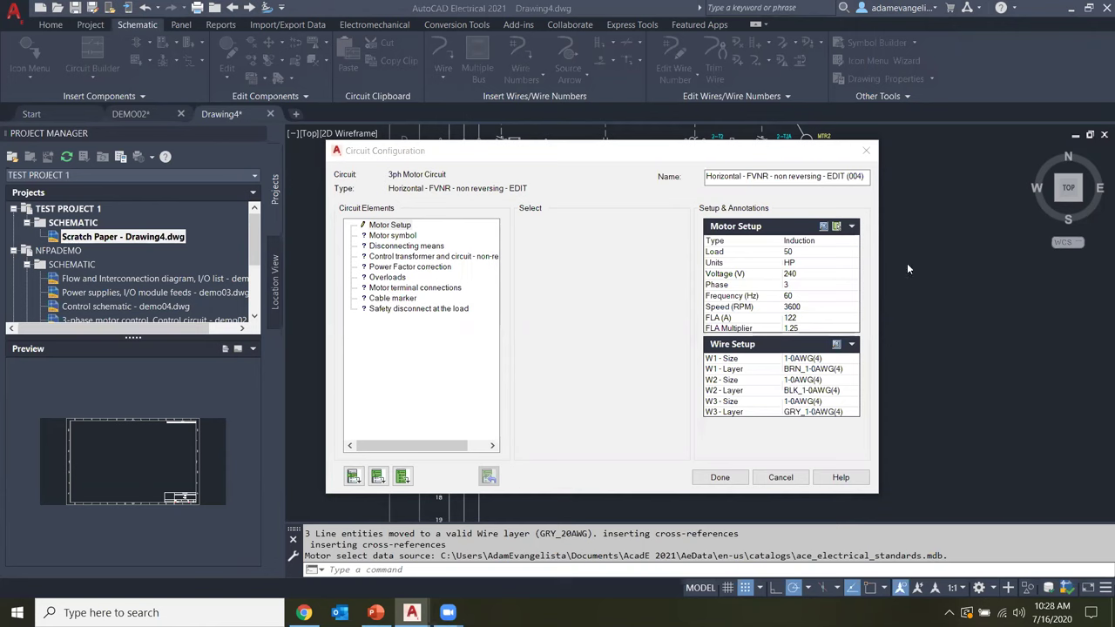
{"action": "left_click", "coordinate": [600, 298]}
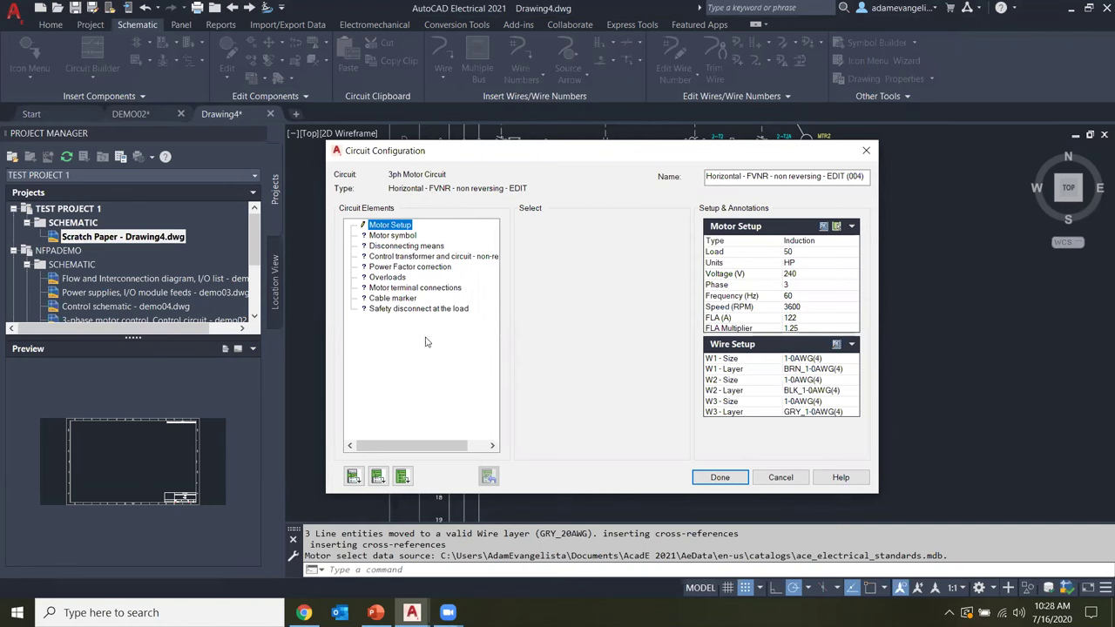
{"action": "left_click", "coordinate": [401, 235]}
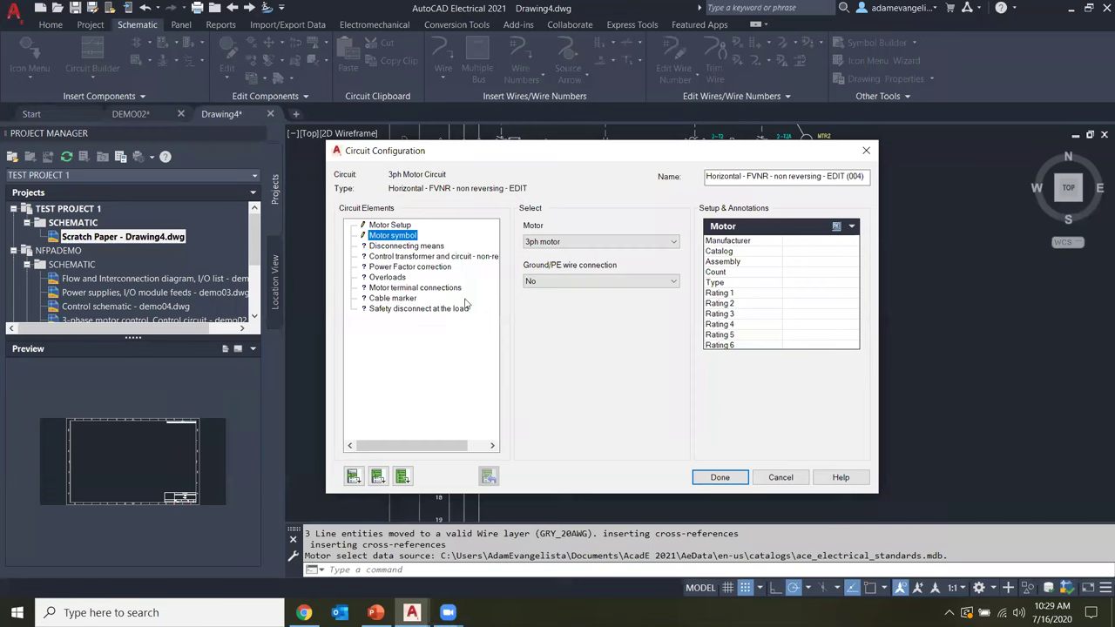
{"action": "left_click", "coordinate": [383, 228]}
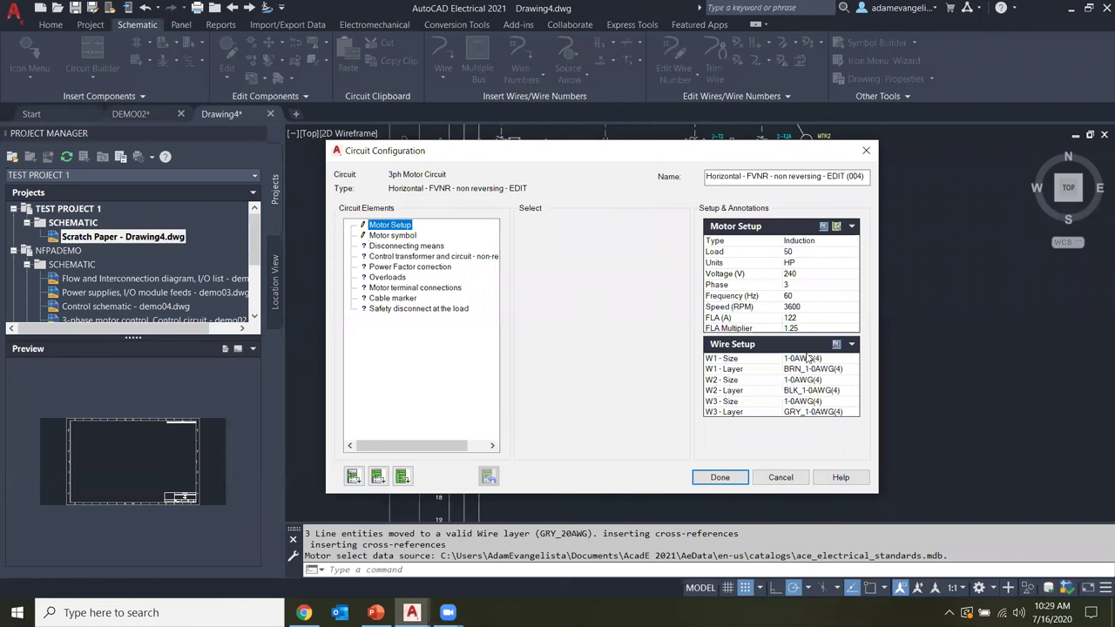
- Reopen the wire size lookup and review its listed sizes and size standard, keeping AWG
{"action": "left_click", "coordinate": [830, 345]}
{"action": "left_click", "coordinate": [835, 347]}
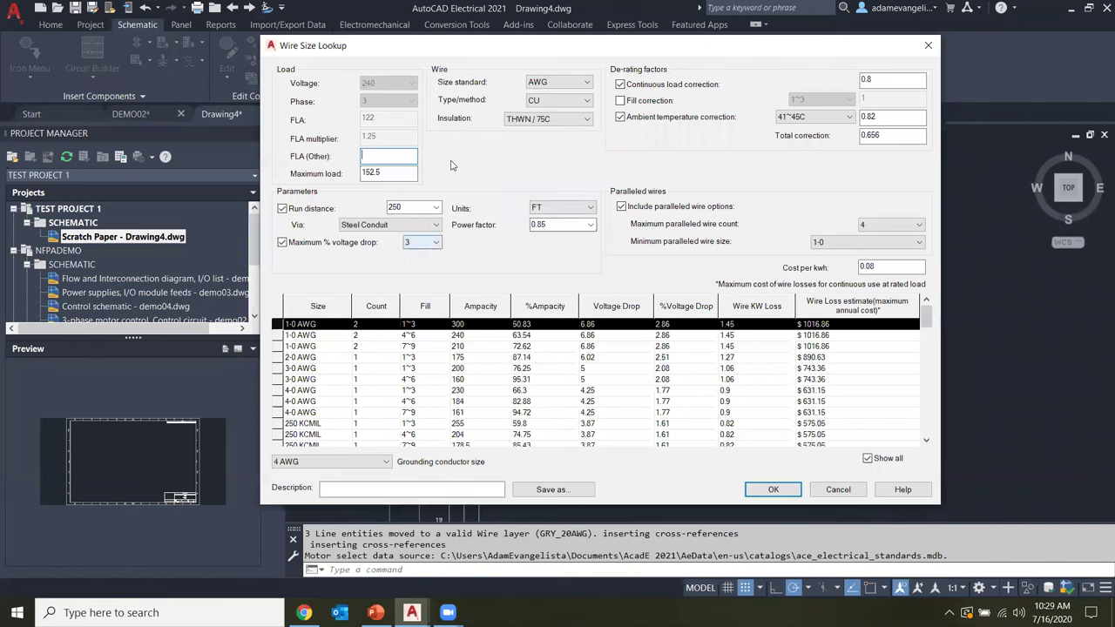
{"action": "left_click", "coordinate": [549, 100]}
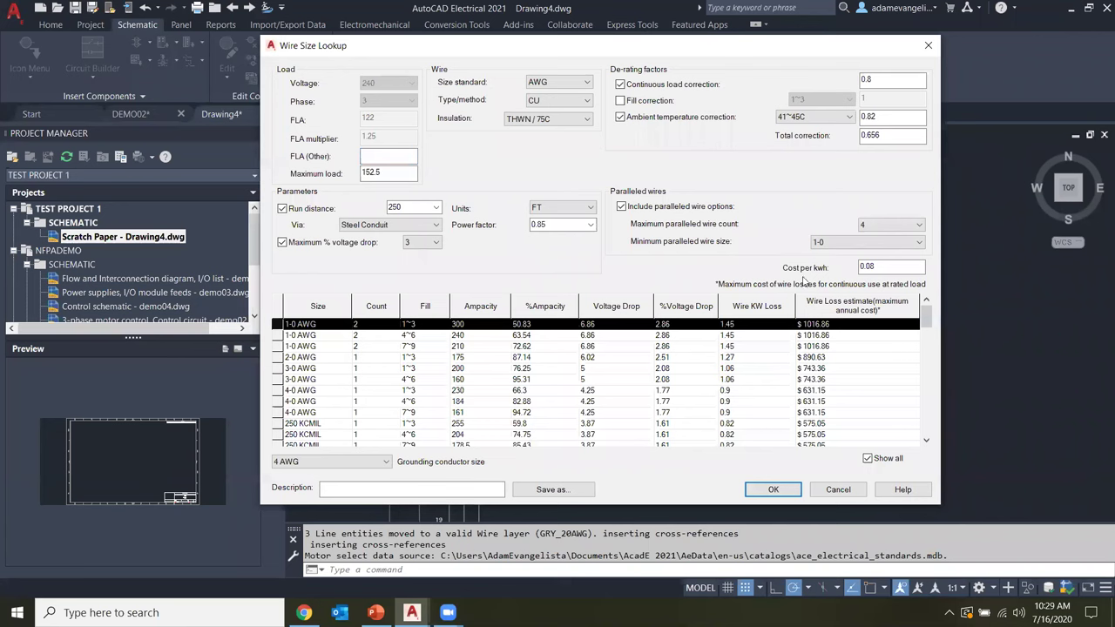
{"action": "scroll", "coordinate": [659, 436], "scroll_direction": "down", "scroll_amount": 20}
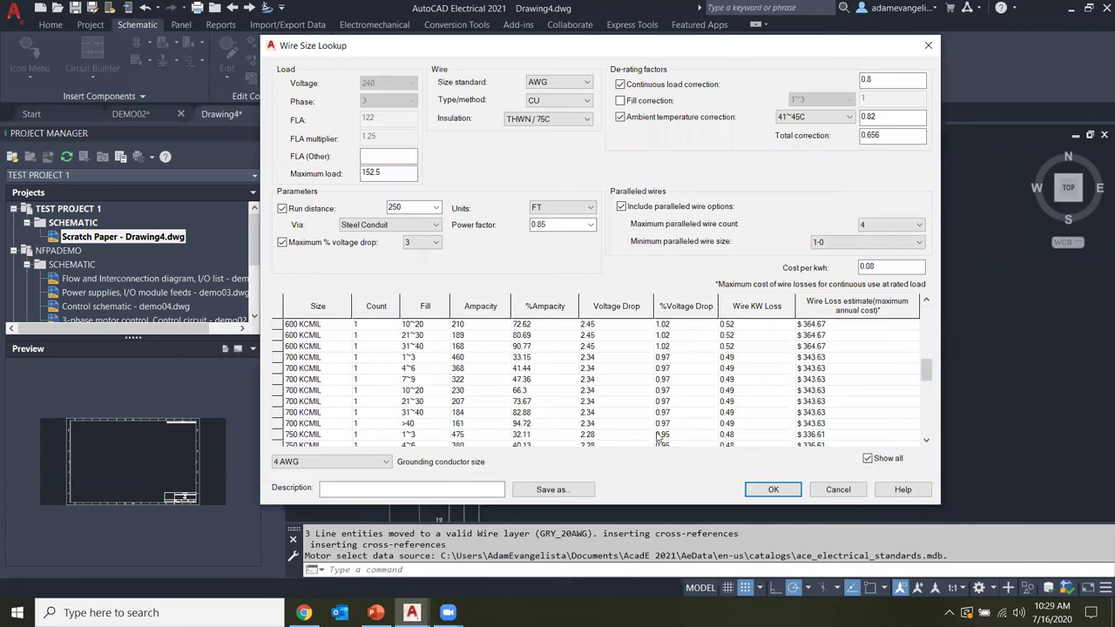
{"action": "scroll", "coordinate": [659, 438], "scroll_direction": "up", "scroll_amount": 20}
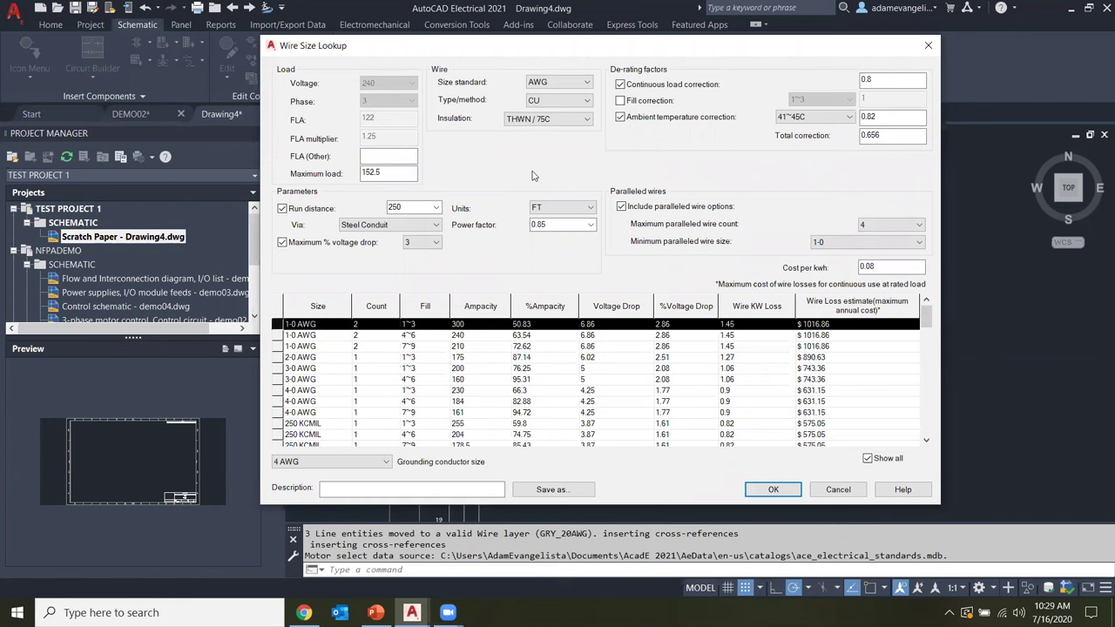
{"action": "left_click", "coordinate": [552, 81]}
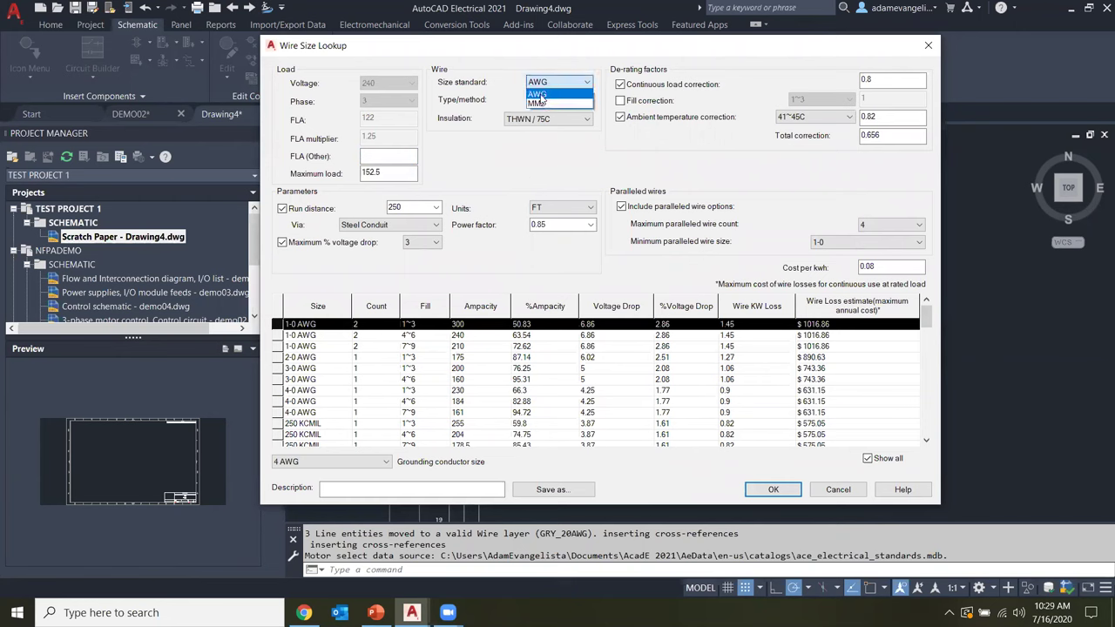
{"action": "left_click", "coordinate": [538, 95]}
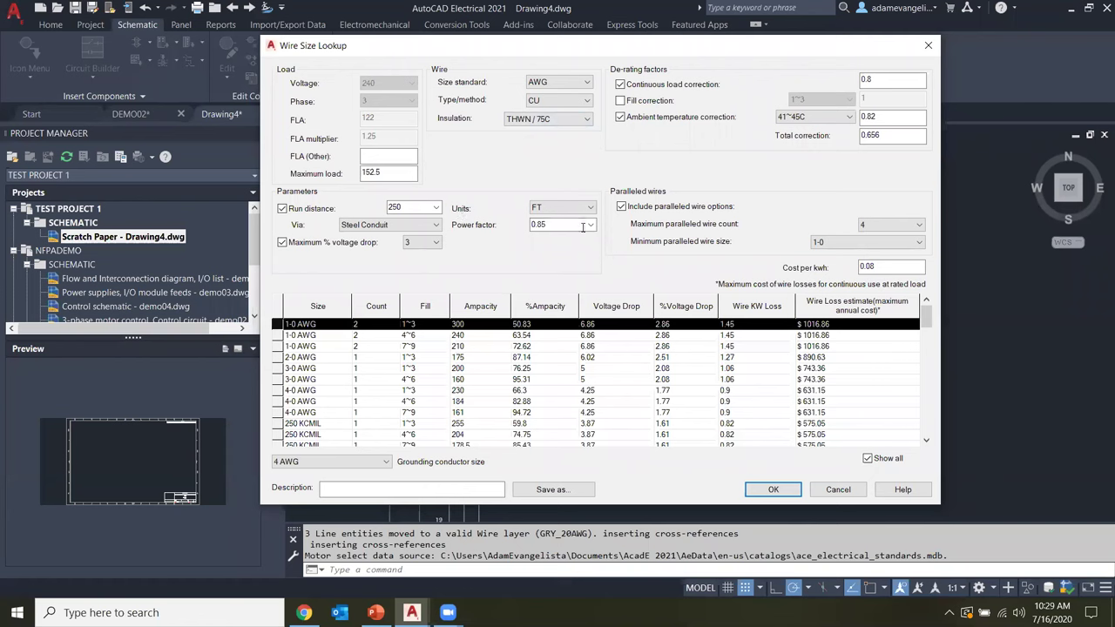
- Check the grounding conductor size and wire size standard choices, and close the wire size lookup without changes
{"action": "left_click", "coordinate": [349, 464]}
{"action": "left_click", "coordinate": [349, 466]}
{"action": "left_click", "coordinate": [557, 82]}
{"action": "left_click", "coordinate": [667, 102]}
{"action": "left_click", "coordinate": [853, 495]}
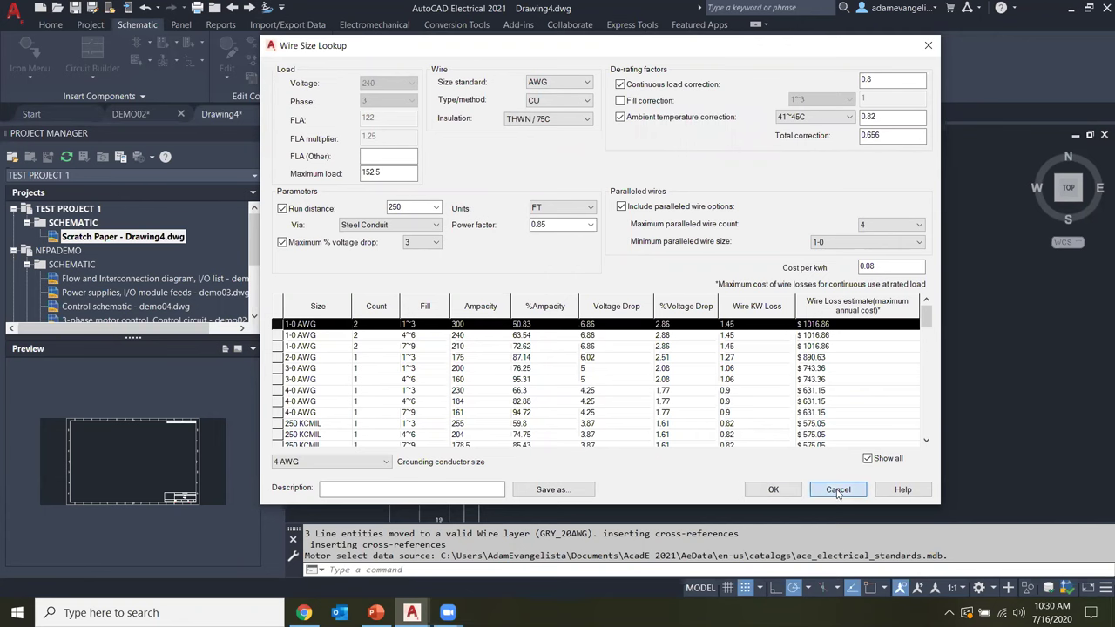
- Configure the motor symbol as a 3ph motor with the Ground/PE wire connection set to Yes
{"action": "left_click", "coordinate": [393, 235]}
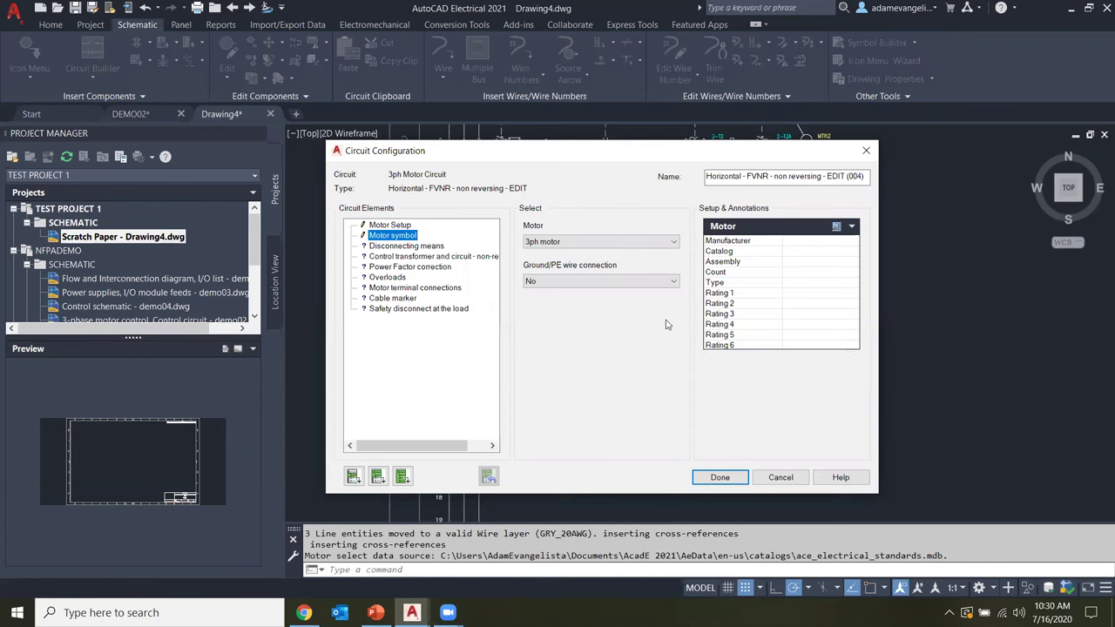
{"action": "left_click", "coordinate": [643, 245]}
{"action": "left_click", "coordinate": [637, 262]}
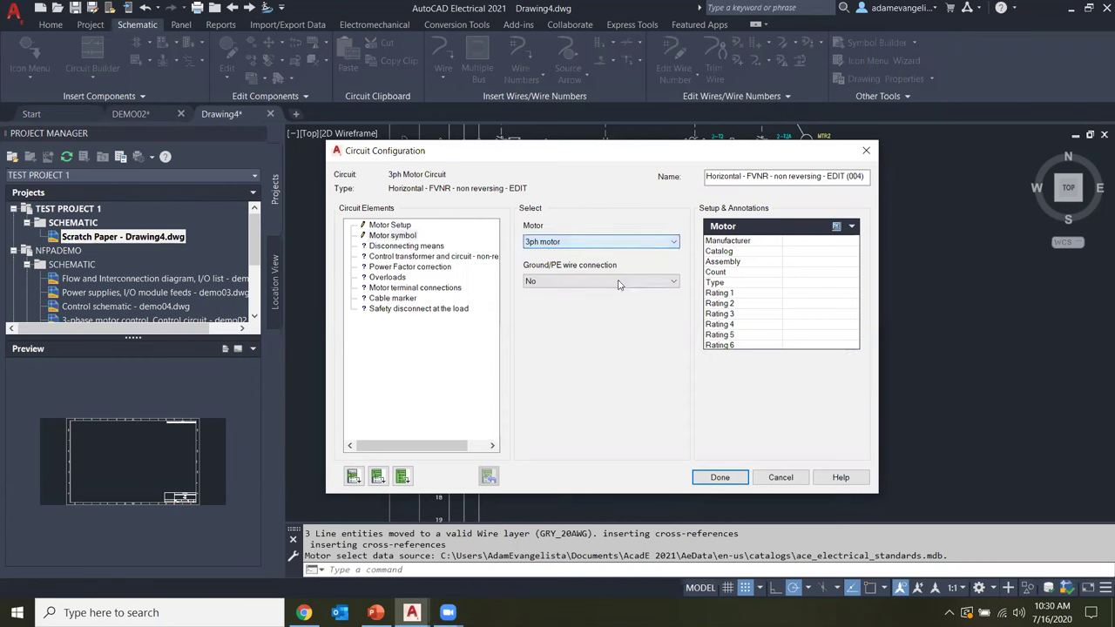
{"action": "left_click", "coordinate": [605, 280]}
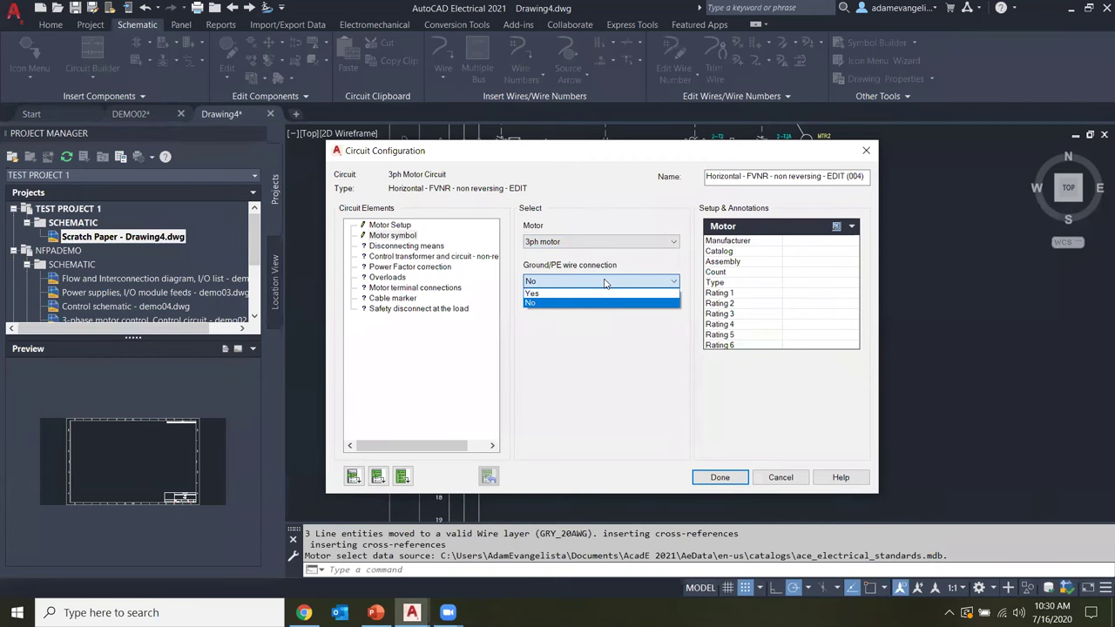
{"action": "left_click", "coordinate": [594, 294]}
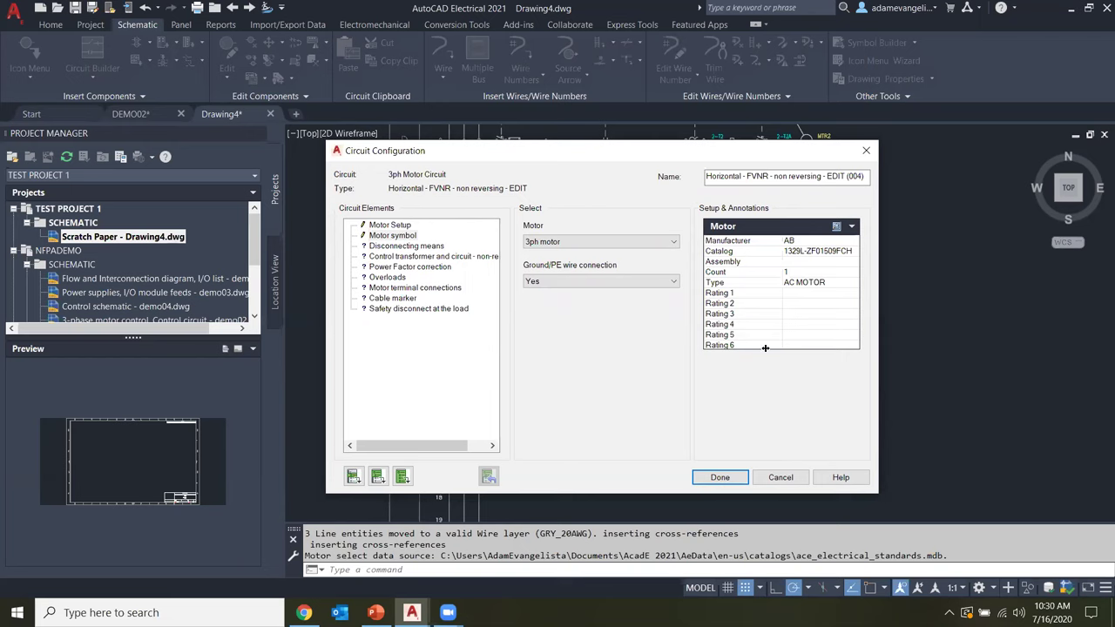
- Look up the motor in the catalog and confirm AB 1329L-ZF01509FCH as its part
{"action": "left_click", "coordinate": [836, 227]}
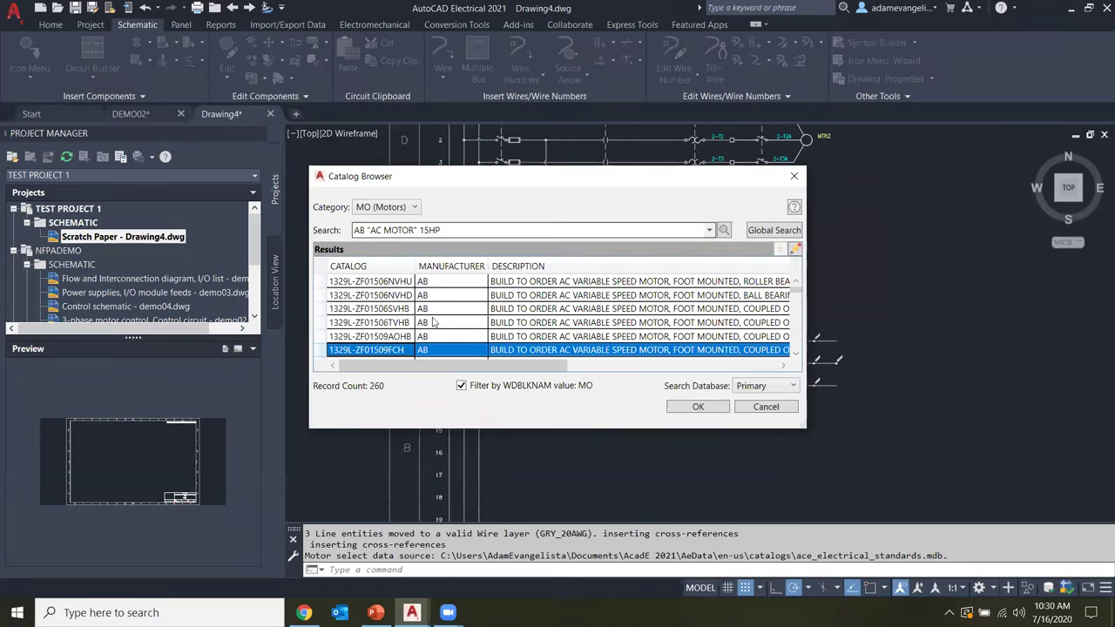
{"action": "left_click", "coordinate": [681, 408]}
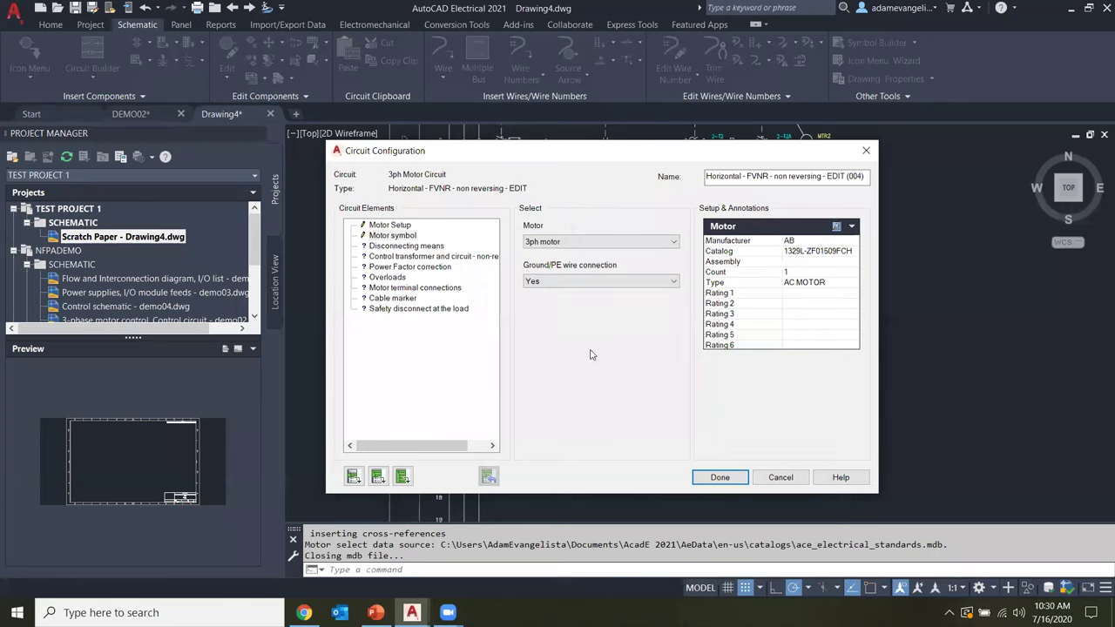
- Set the disconnecting means to Disconnect switch and fuses, and include an N.O. auxiliary contact
{"action": "left_click", "coordinate": [408, 246]}
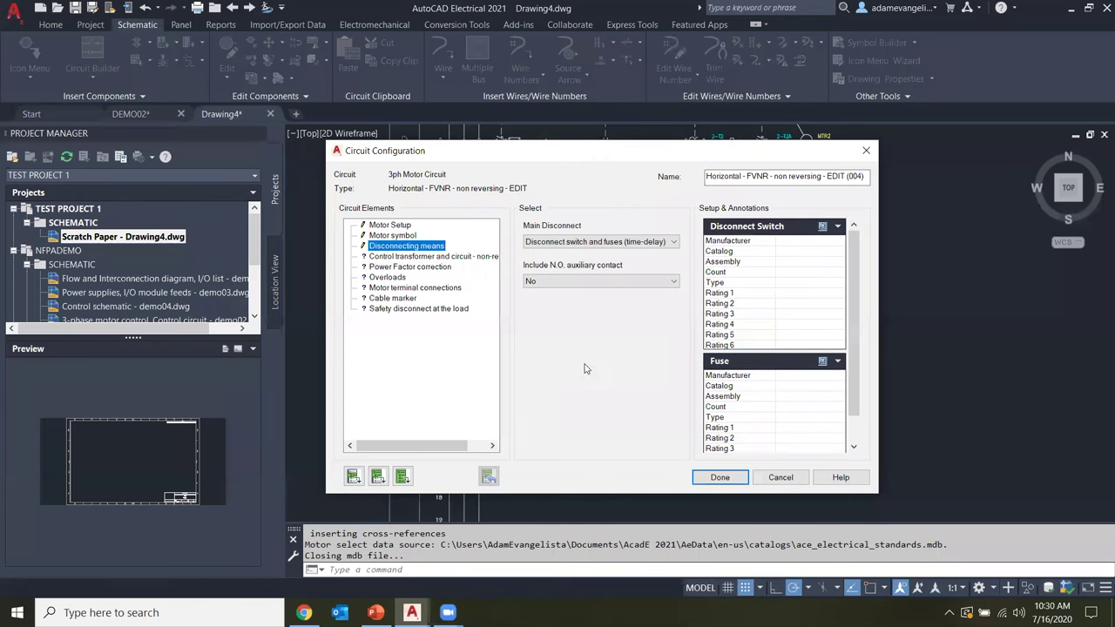
{"action": "left_click", "coordinate": [576, 240]}
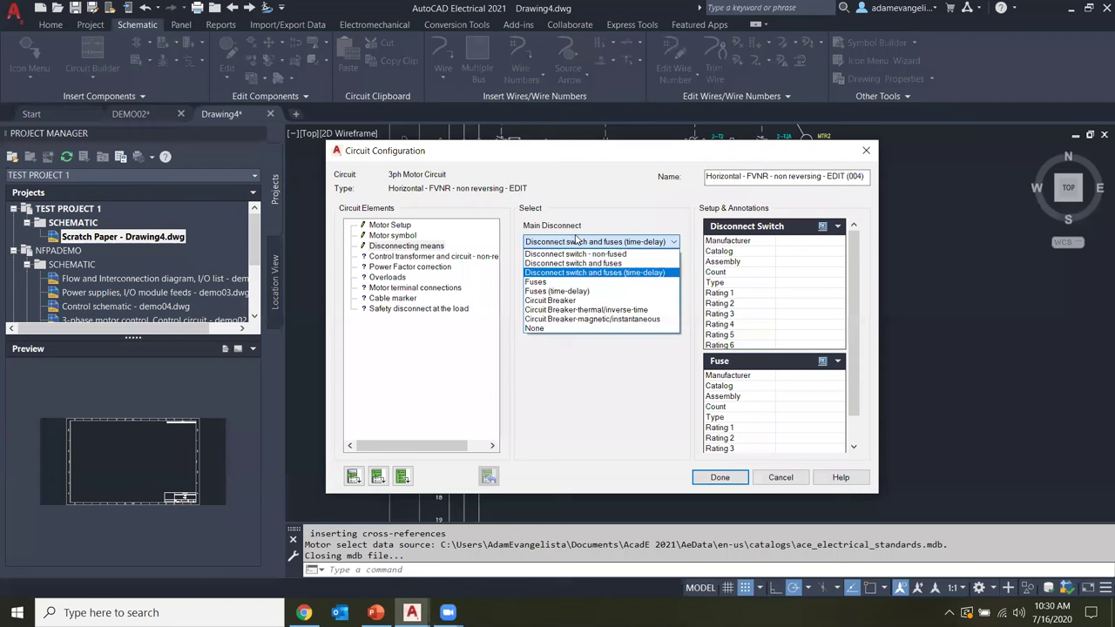
{"action": "left_click", "coordinate": [568, 263]}
{"action": "left_click", "coordinate": [562, 281]}
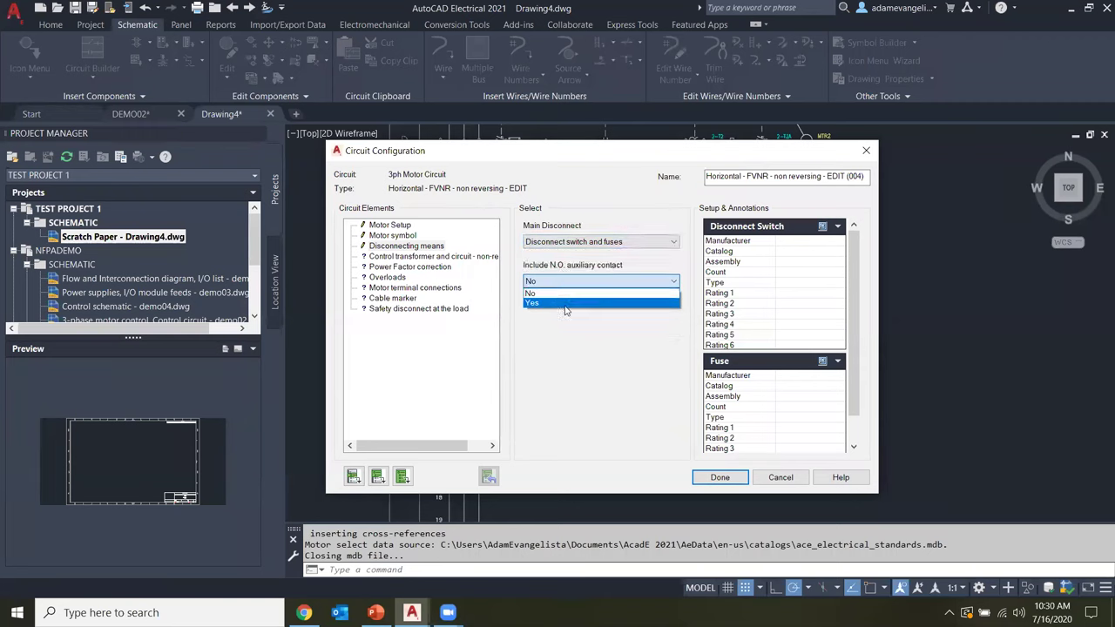
{"action": "left_click", "coordinate": [559, 303]}
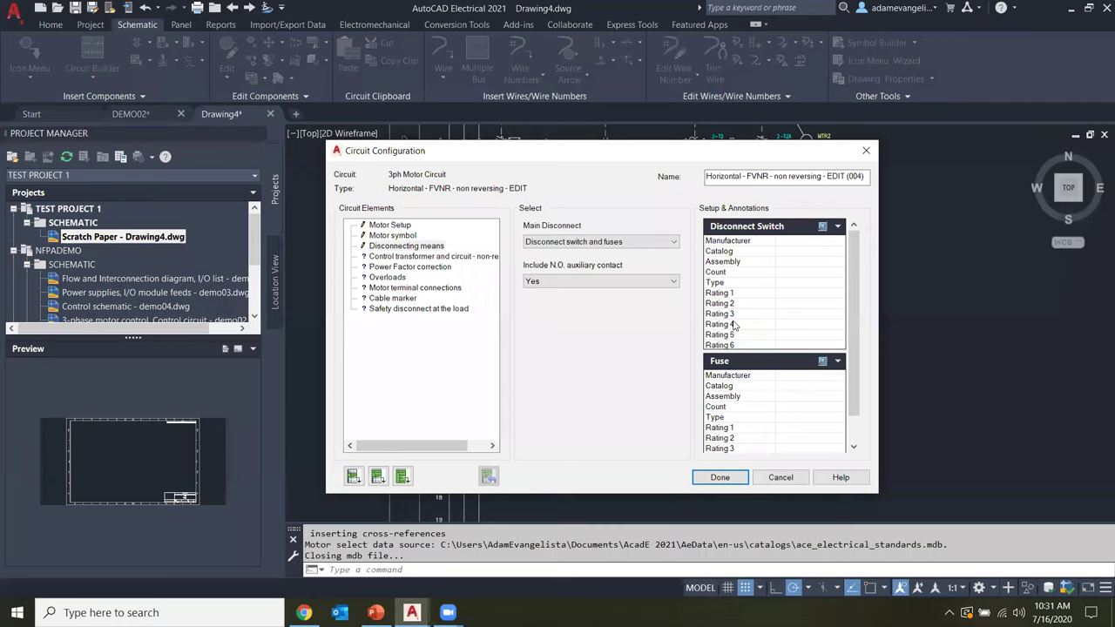
- Assign AB catalog parts to the disconnecting means: 1494R-N1 for the disconnect switch and fuse holder 1492-FB2C30 for the fuse
{"action": "left_click", "coordinate": [823, 227]}
{"action": "left_click", "coordinate": [385, 297]}
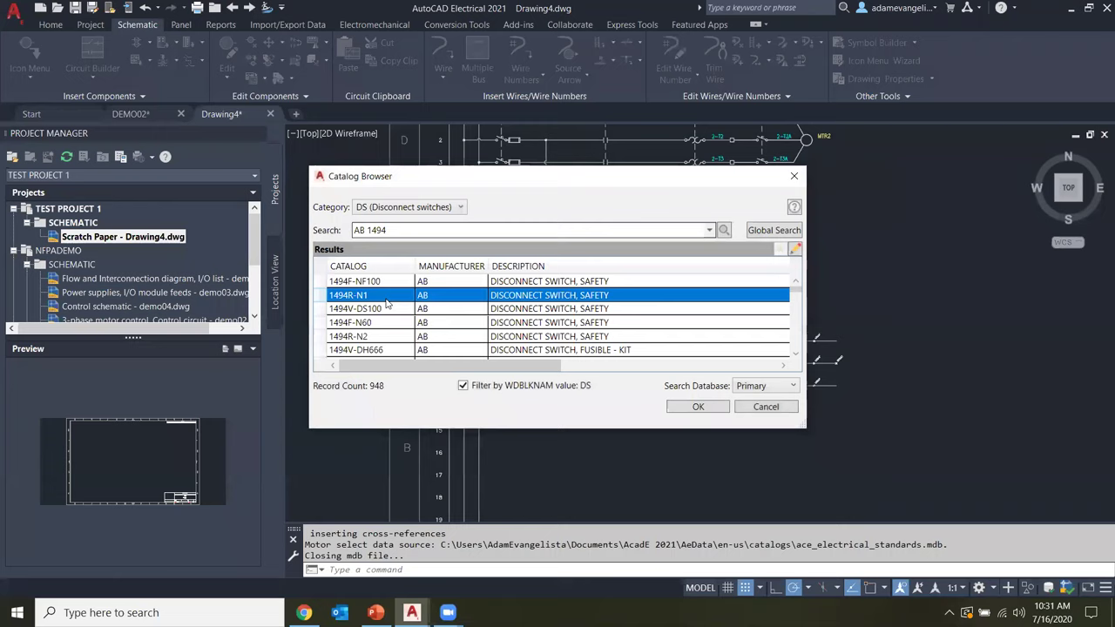
{"action": "double_click", "coordinate": [385, 297]}
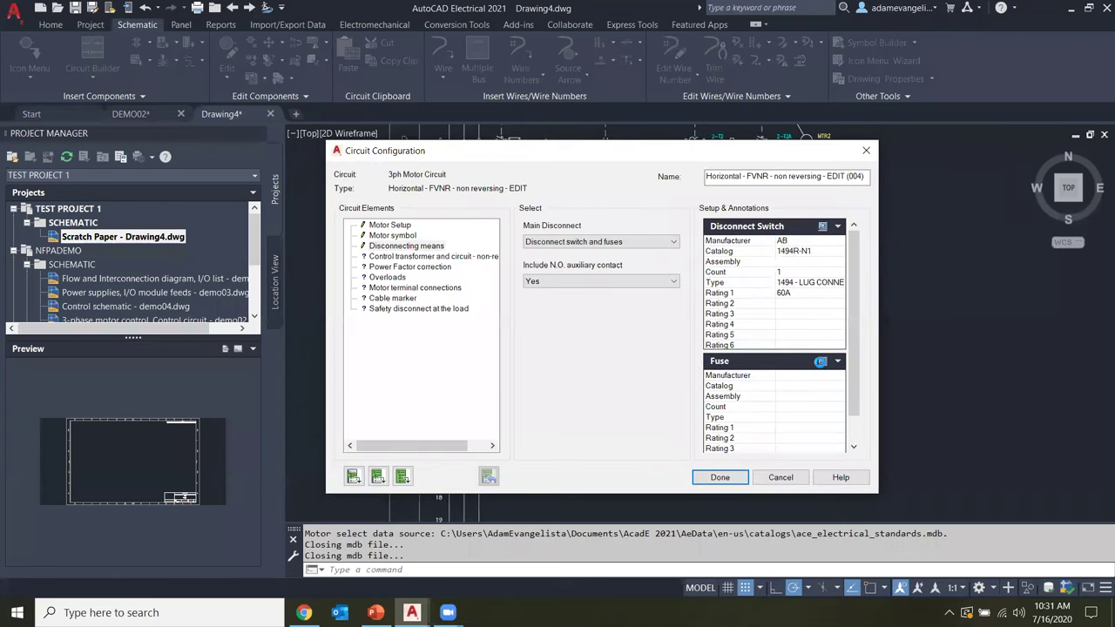
{"action": "left_click", "coordinate": [823, 361]}
{"action": "double_click", "coordinate": [426, 308]}
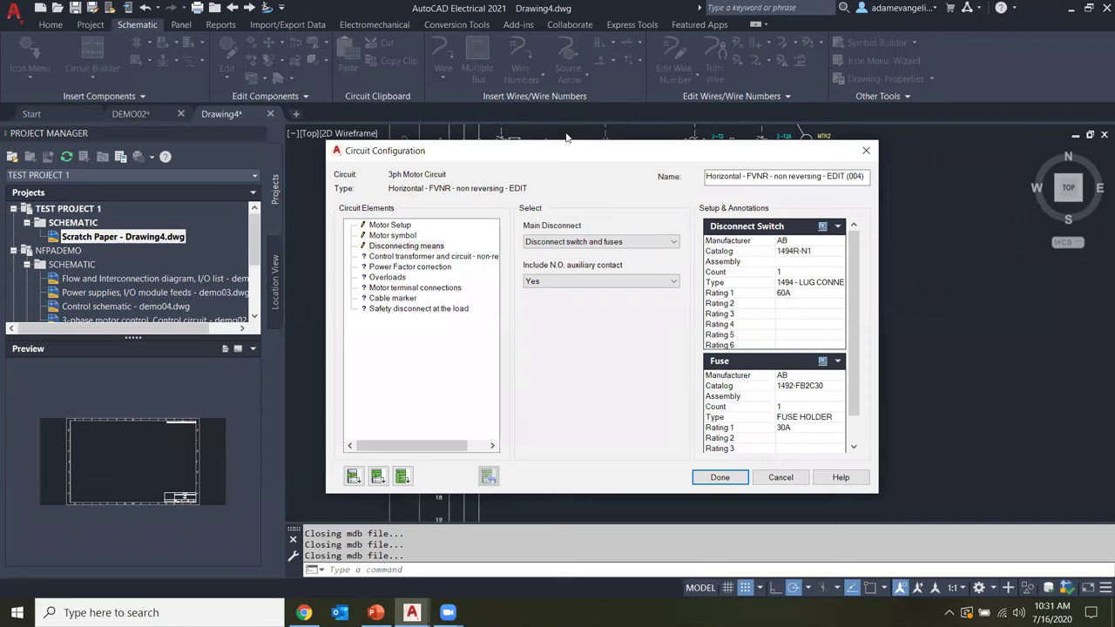
- Keep the control circuit option With transformer and set Include power factor correction capacitor to Yes
{"action": "left_click_drag", "start_coordinate": [549, 161], "coordinate": [572, 156]}
{"action": "left_click", "coordinate": [453, 251]}
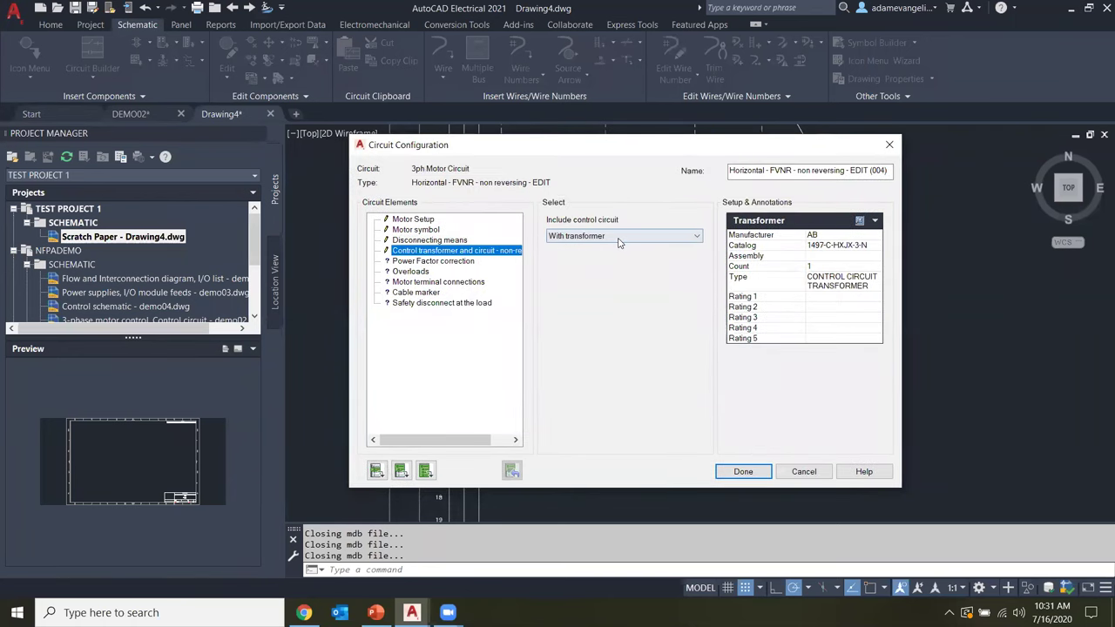
{"action": "left_click", "coordinate": [619, 240]}
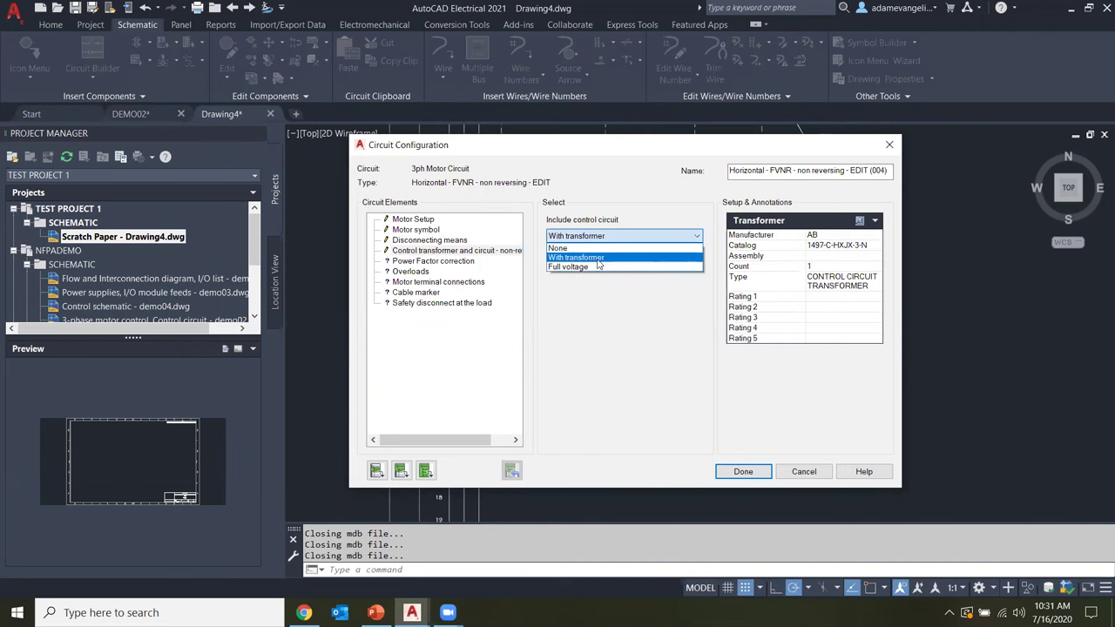
{"action": "left_click", "coordinate": [577, 316]}
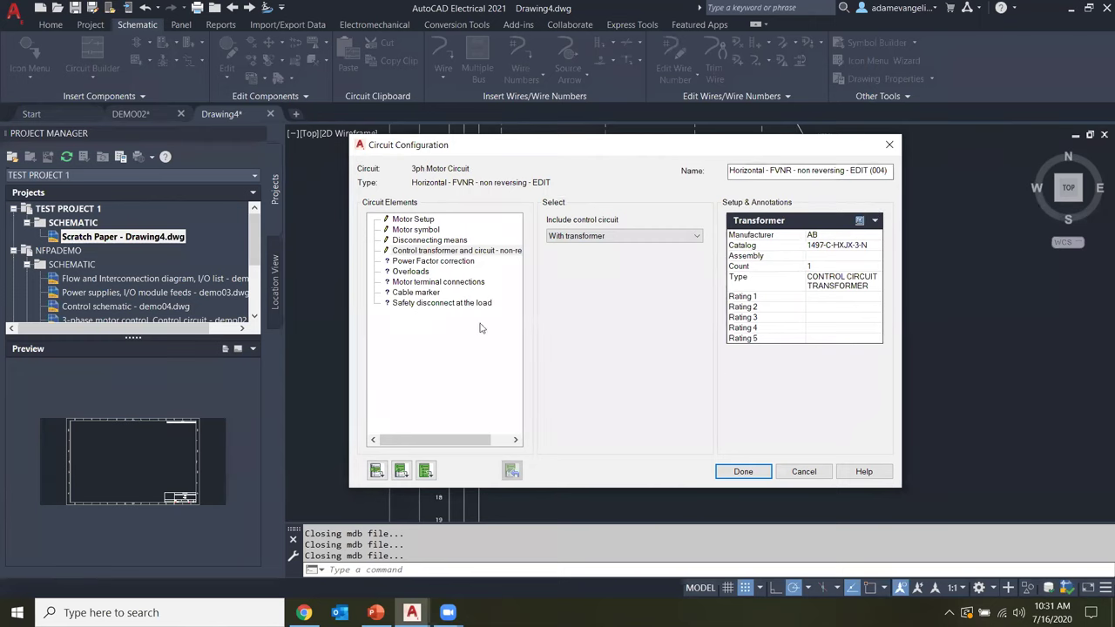
{"action": "left_click", "coordinate": [424, 262]}
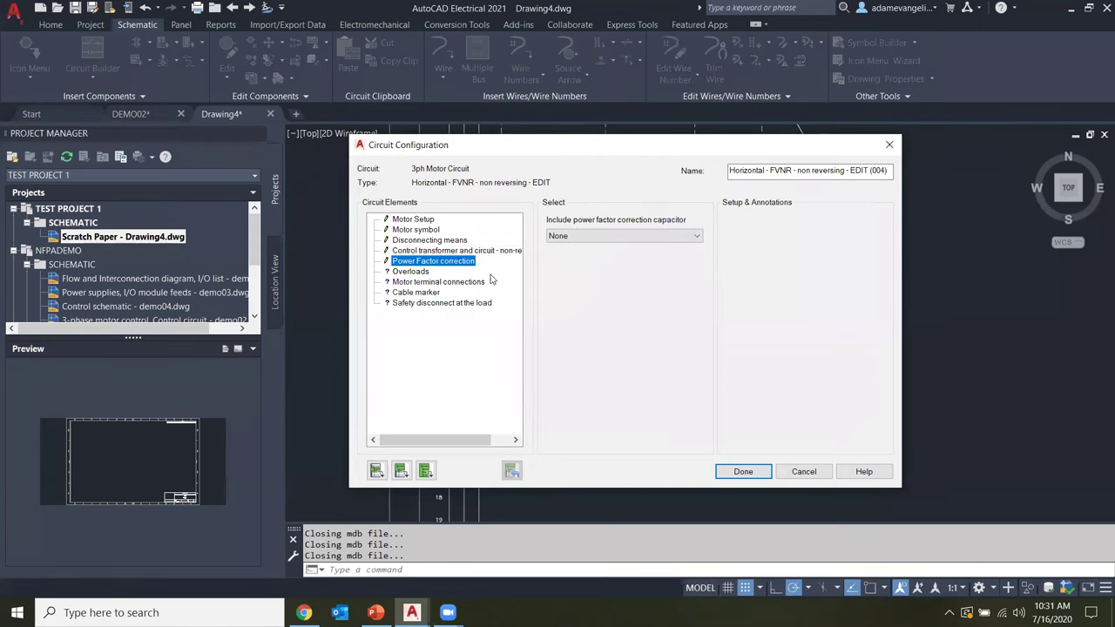
{"action": "left_click", "coordinate": [624, 236]}
{"action": "left_click", "coordinate": [608, 259]}
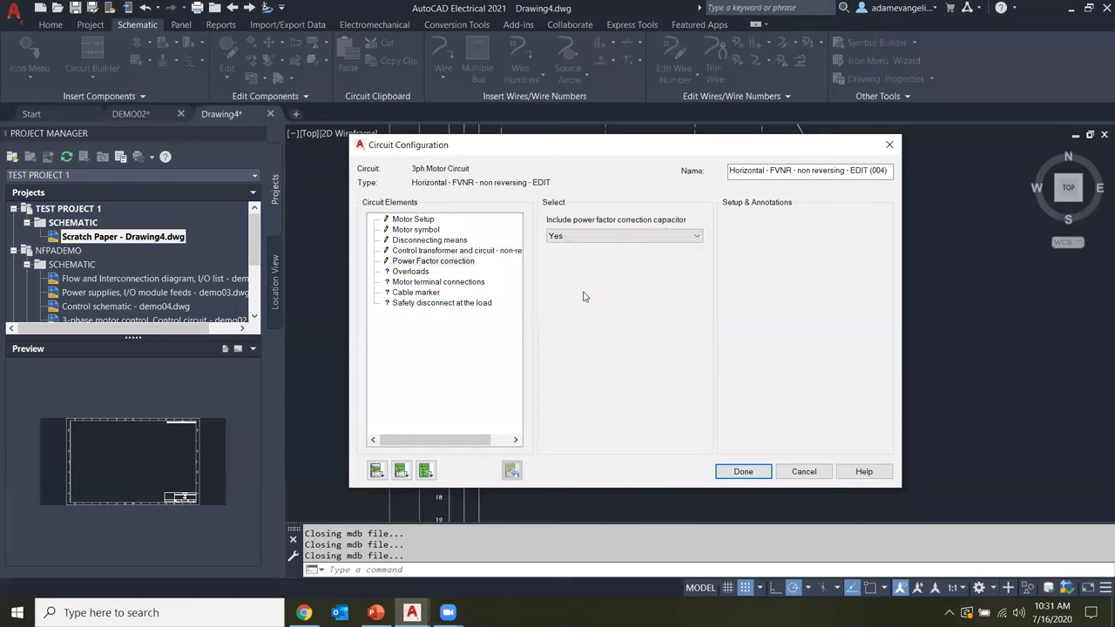
- Configure the overloads as Thermal elements with the N.O. auxiliary contact set to Yes
{"action": "left_click", "coordinate": [413, 272]}
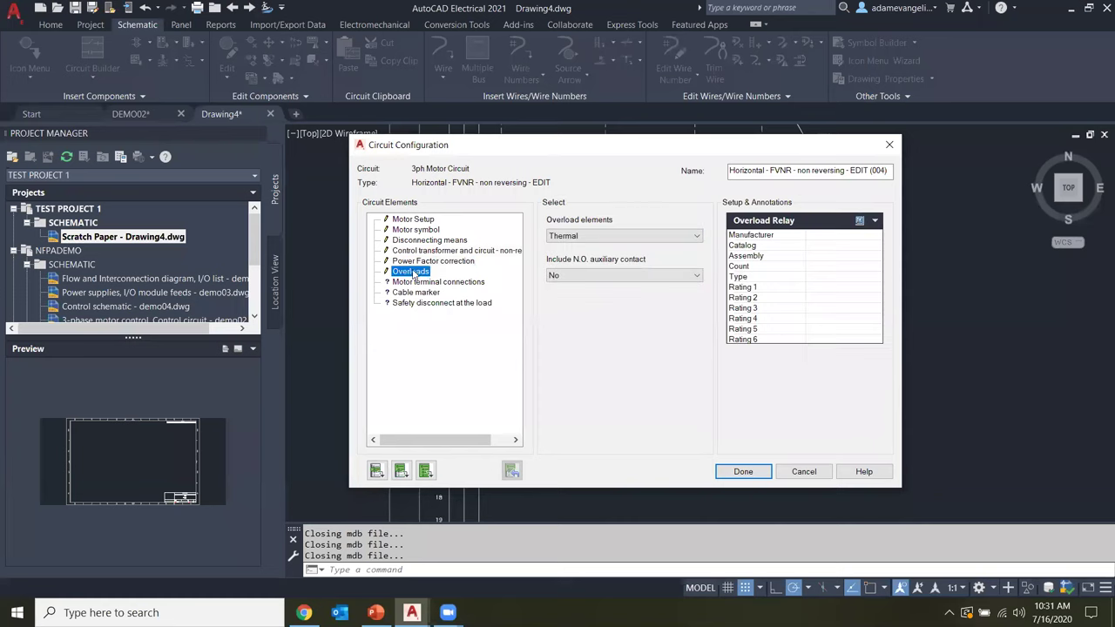
{"action": "left_click", "coordinate": [623, 236]}
{"action": "left_click", "coordinate": [622, 248]}
{"action": "left_click", "coordinate": [579, 276]}
{"action": "left_click", "coordinate": [576, 298]}
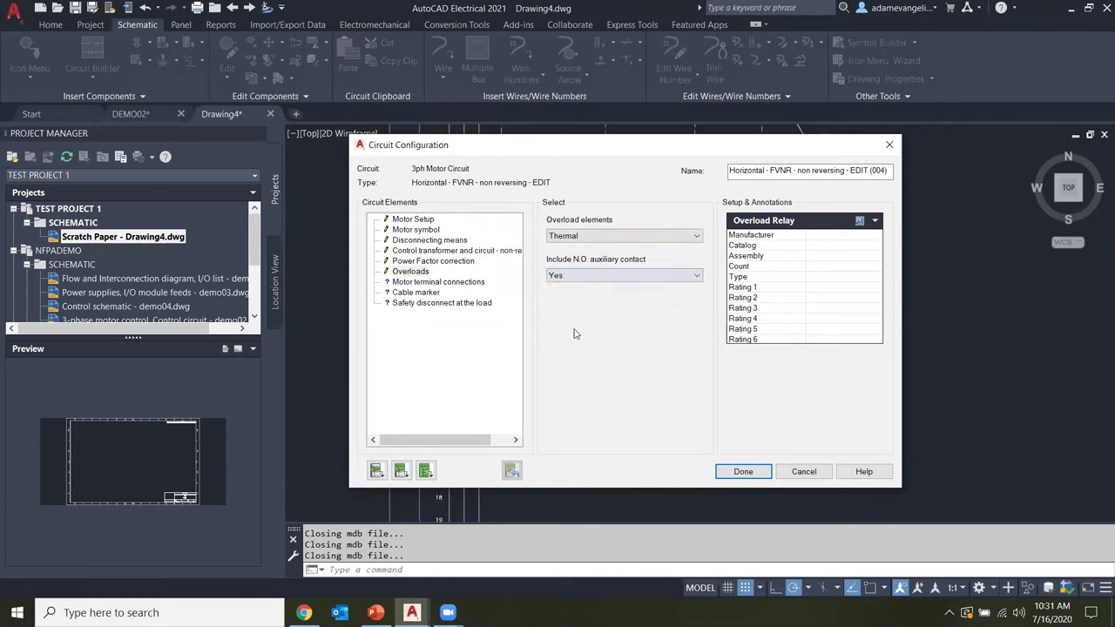
- Set the motor connection terminals to Round and the cable marker's Cable option to Yes
{"action": "left_click", "coordinate": [424, 283]}
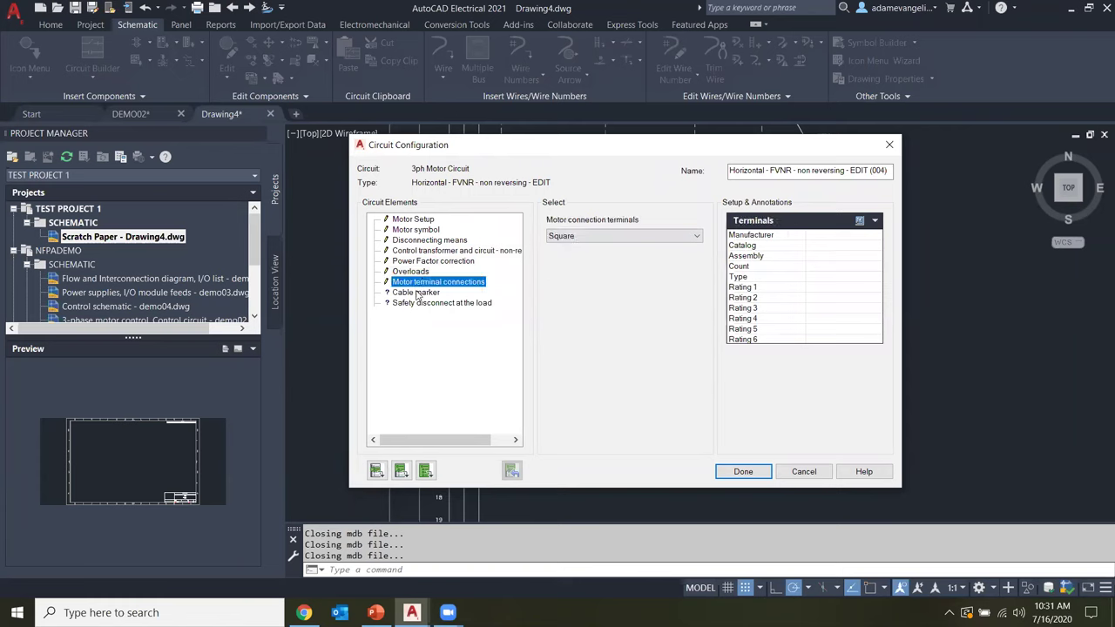
{"action": "left_click", "coordinate": [633, 236]}
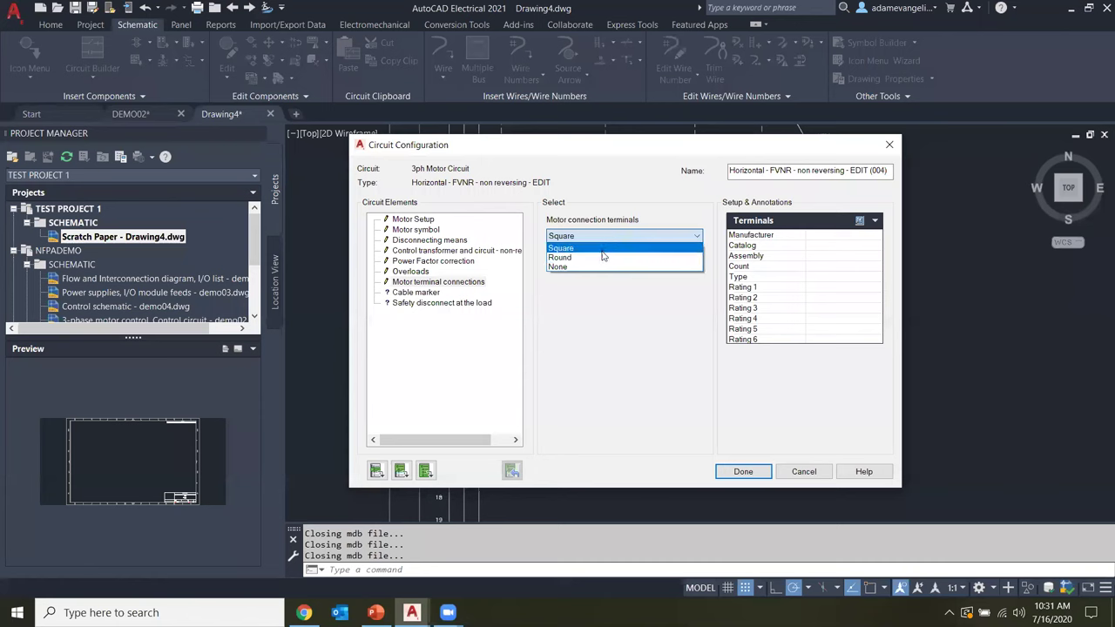
{"action": "left_click", "coordinate": [601, 257]}
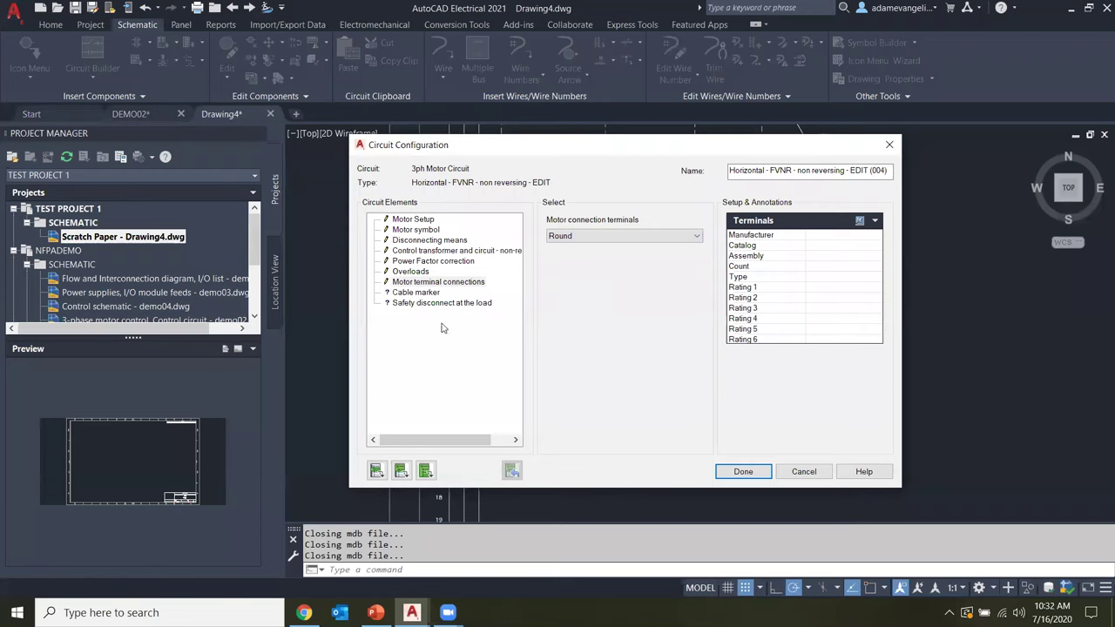
{"action": "left_click", "coordinate": [434, 294]}
{"action": "left_click", "coordinate": [642, 236]}
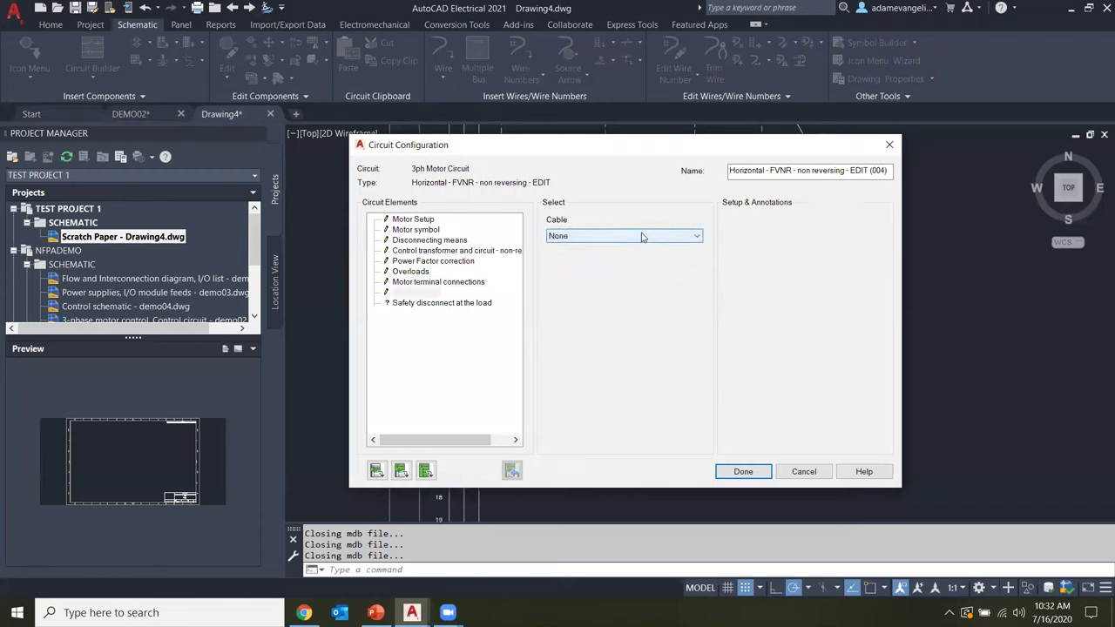
{"action": "left_click", "coordinate": [626, 250]}
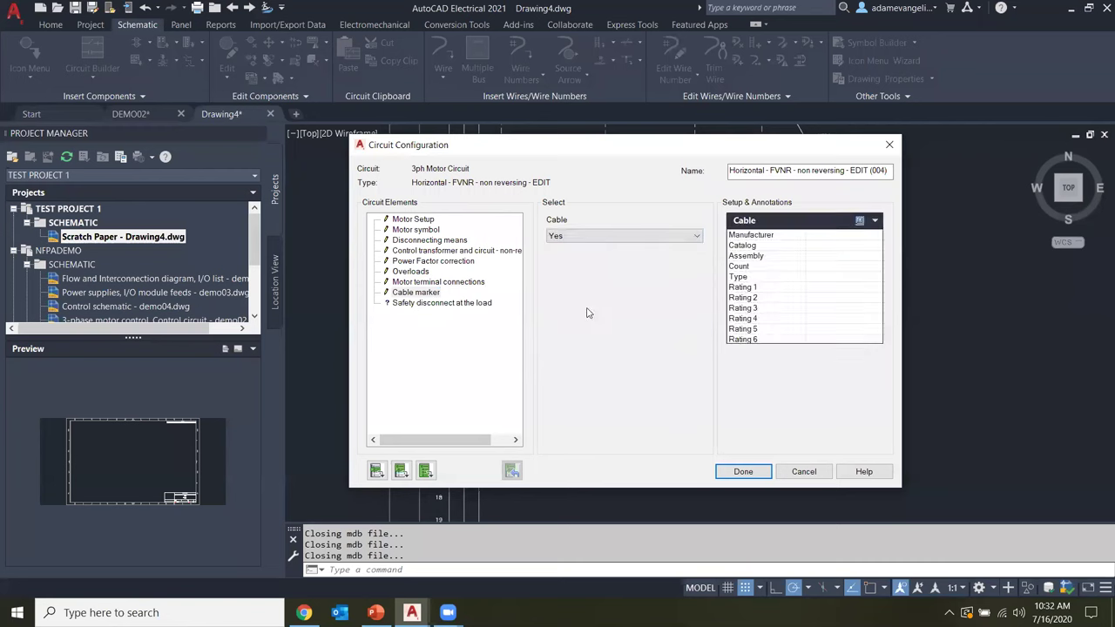
- Configure the safety disconnect at the load as a Disconnect switch with an N.O. auxiliary contact
{"action": "left_click", "coordinate": [460, 304]}
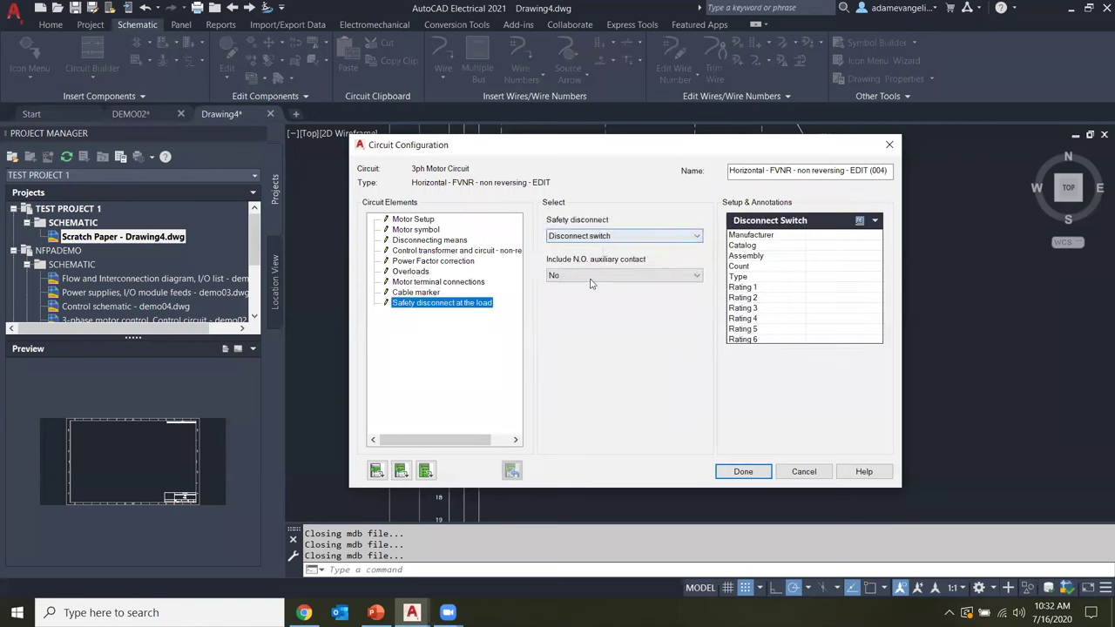
{"action": "left_click", "coordinate": [590, 277]}
{"action": "left_click", "coordinate": [579, 298]}
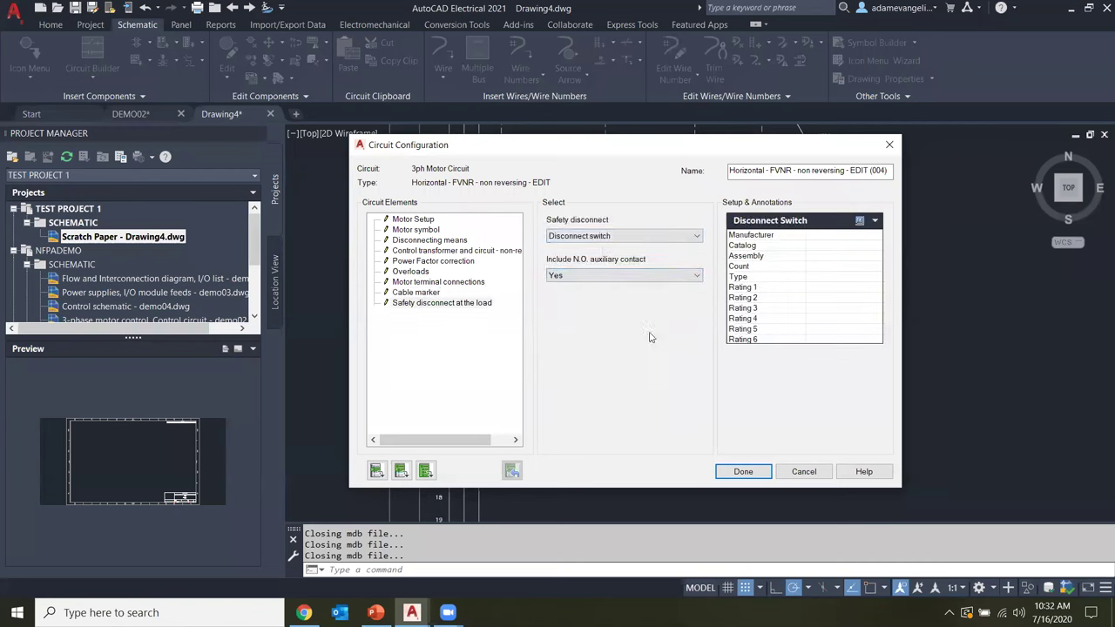
- Review the settings of the Motor Setup, Motor symbol and Safety disconnect at the load elements
{"action": "left_click_drag", "start_coordinate": [504, 153], "coordinate": [505, 124]}
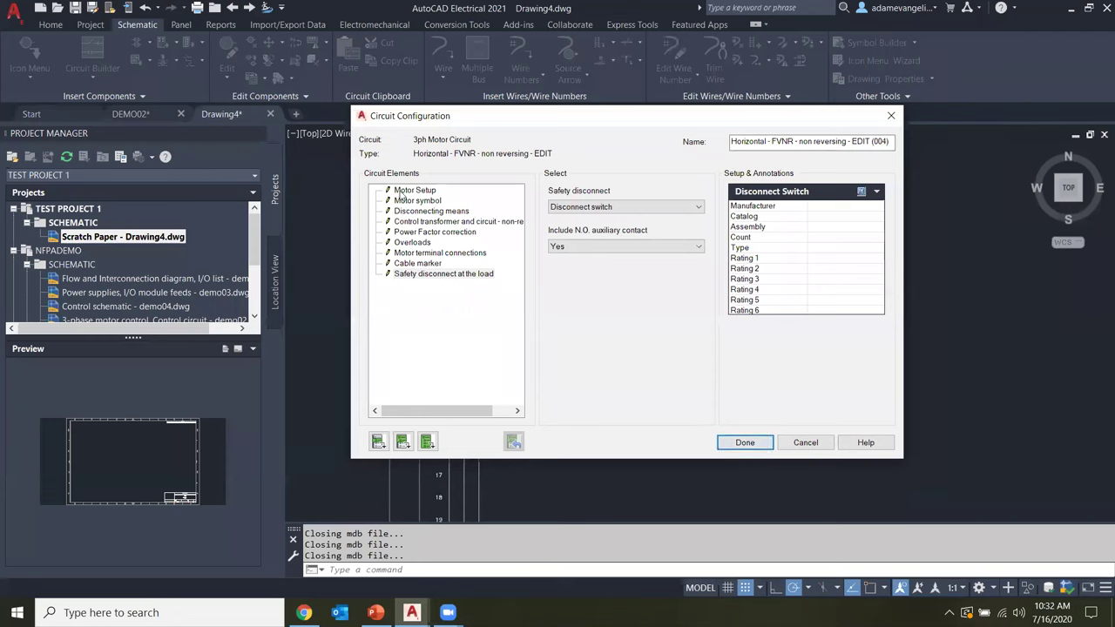
{"action": "left_click", "coordinate": [400, 192]}
{"action": "left_click", "coordinate": [405, 201]}
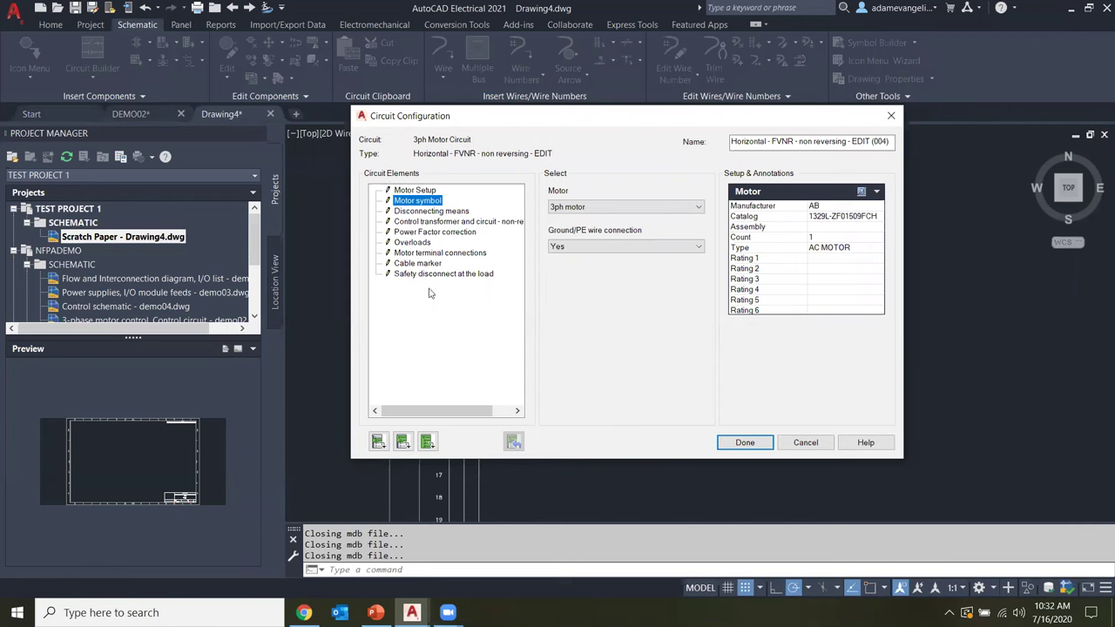
{"action": "left_click", "coordinate": [463, 275]}
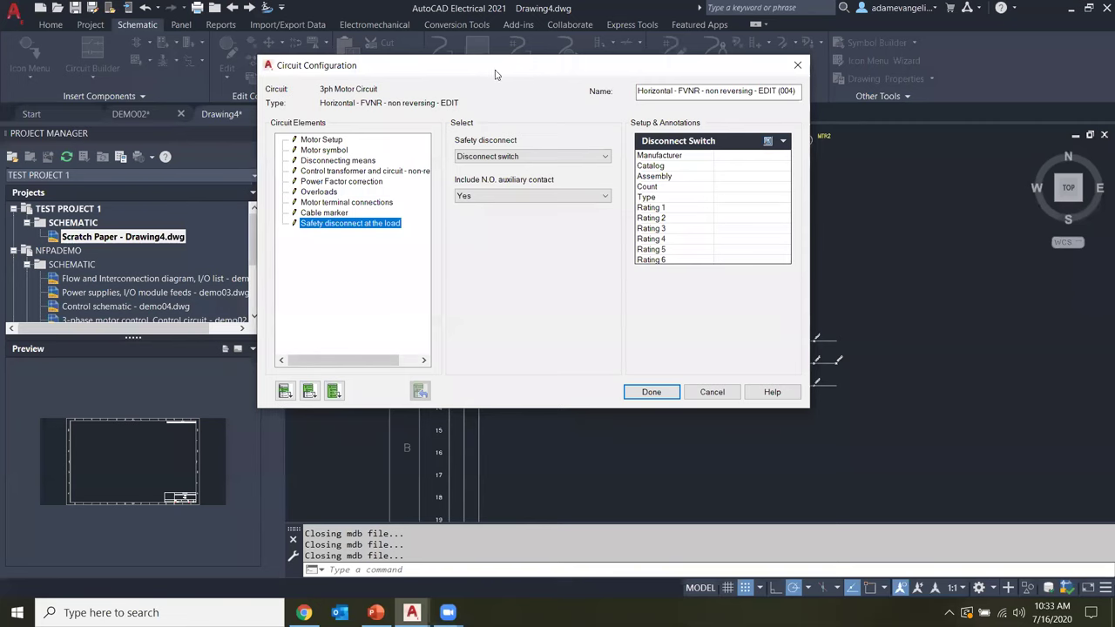
{"action": "left_click_drag", "start_coordinate": [494, 71], "coordinate": [590, 81]}
- Insert the circuit elements from Motor Setup up to and including the control transformer and circuit
{"action": "left_click", "coordinate": [436, 182]}
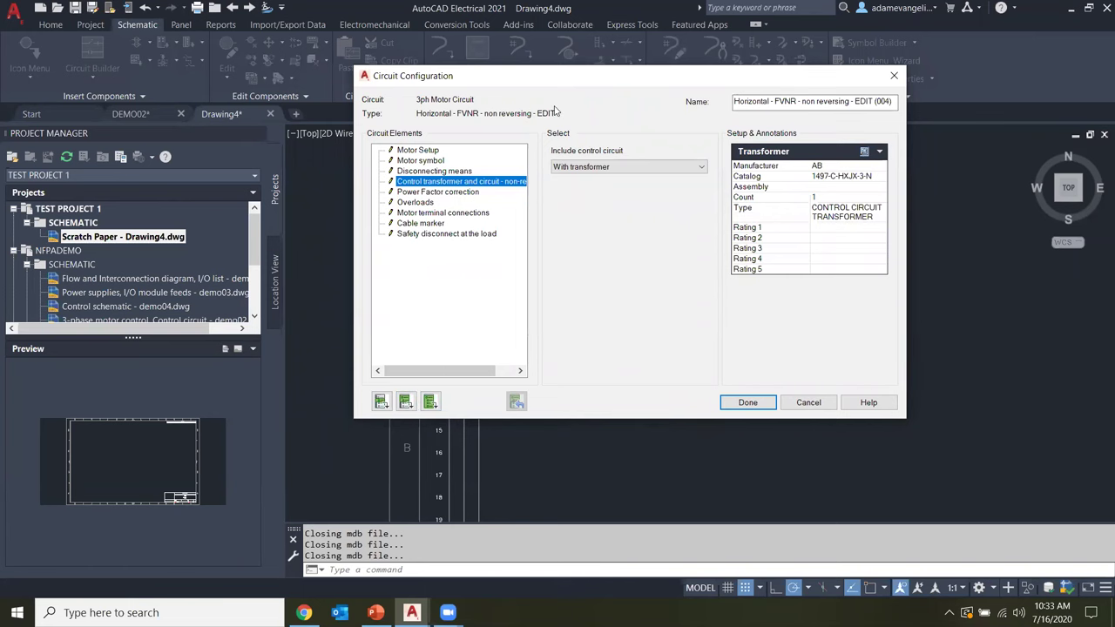
{"action": "left_click_drag", "start_coordinate": [554, 73], "coordinate": [547, 54]}
{"action": "left_click", "coordinate": [399, 383]}
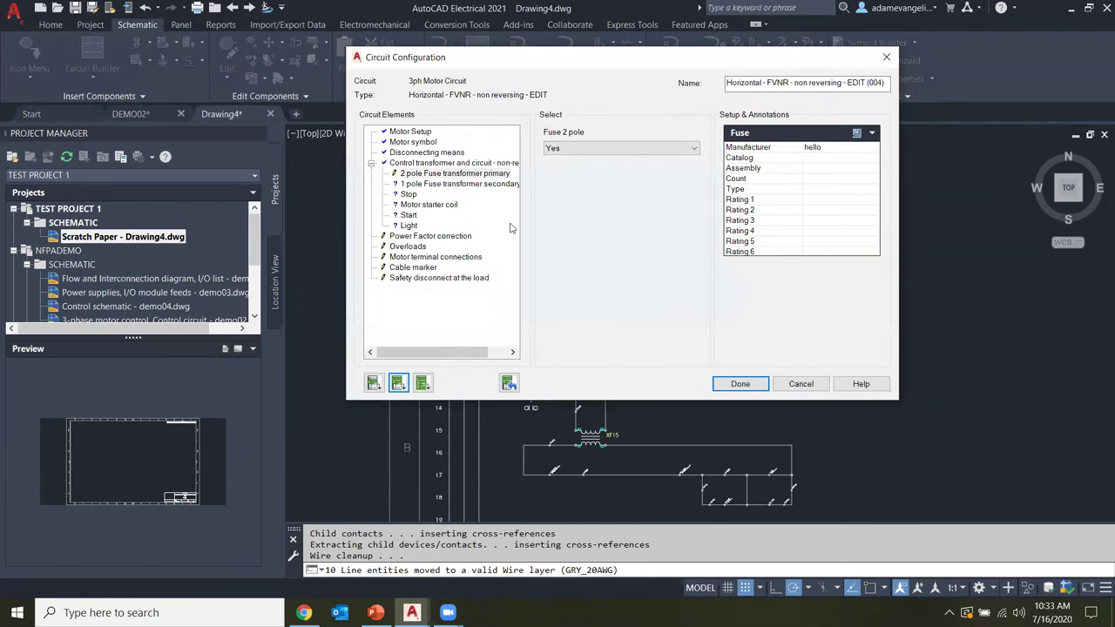
- Check the inserted control transformer element and reverse the most recent circuit element insertion
{"action": "left_click", "coordinate": [471, 162]}
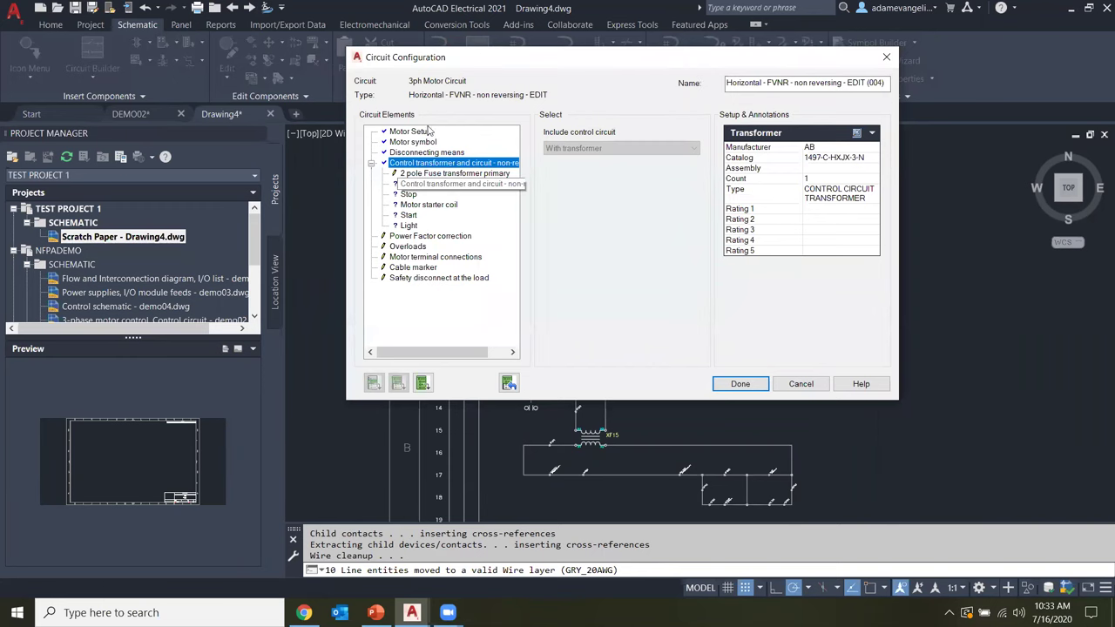
{"action": "left_click_drag", "start_coordinate": [601, 61], "coordinate": [447, 92]}
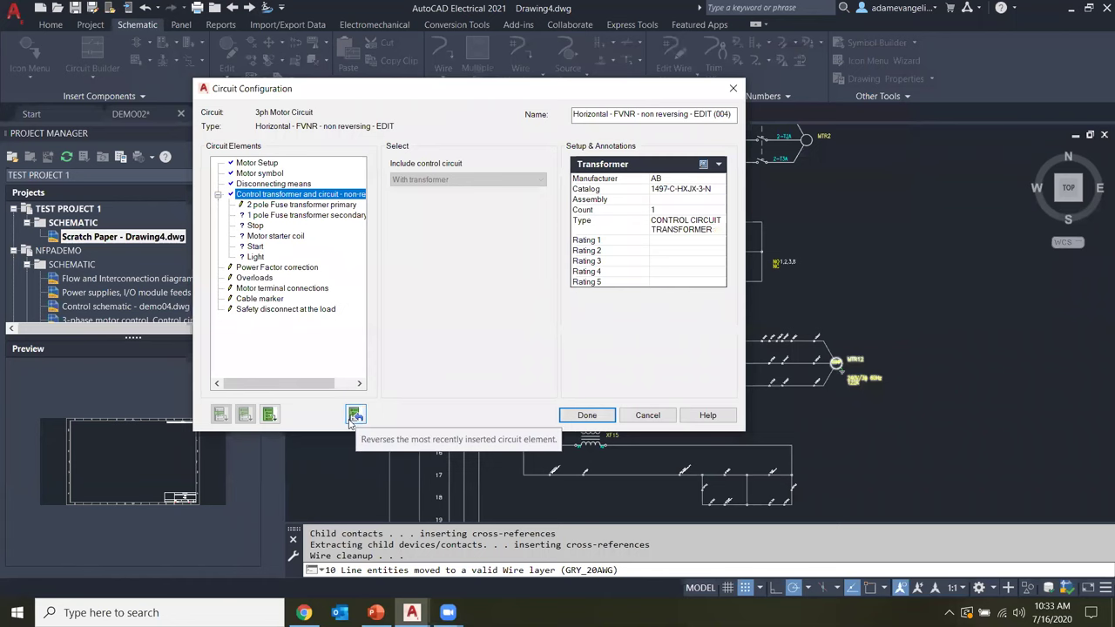
{"action": "left_click_drag", "start_coordinate": [528, 87], "coordinate": [239, 133]}
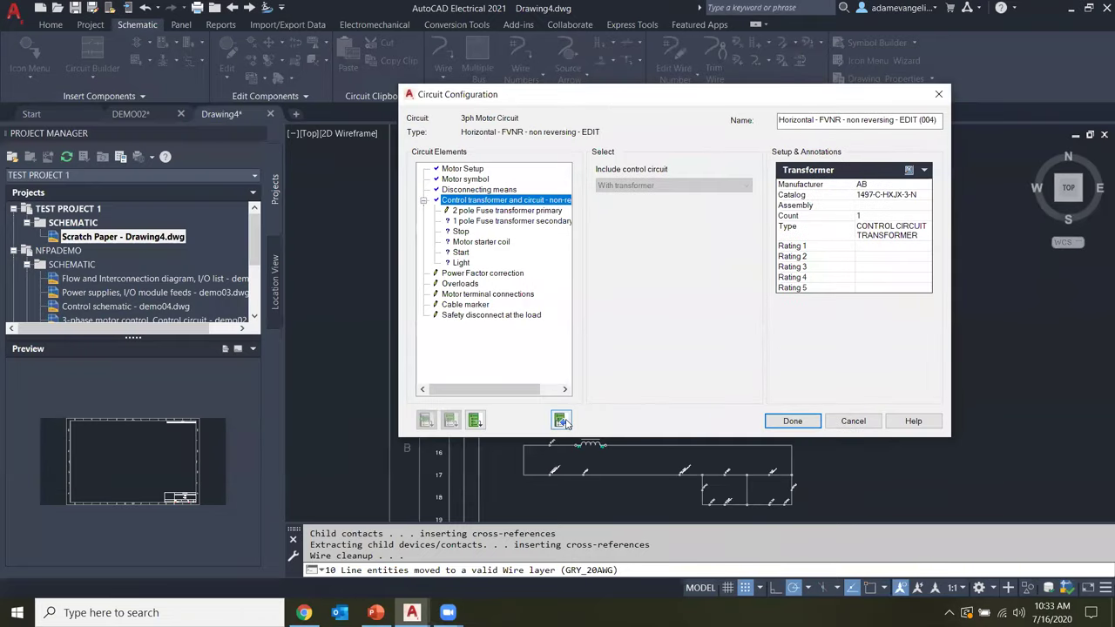
{"action": "left_click", "coordinate": [561, 421]}
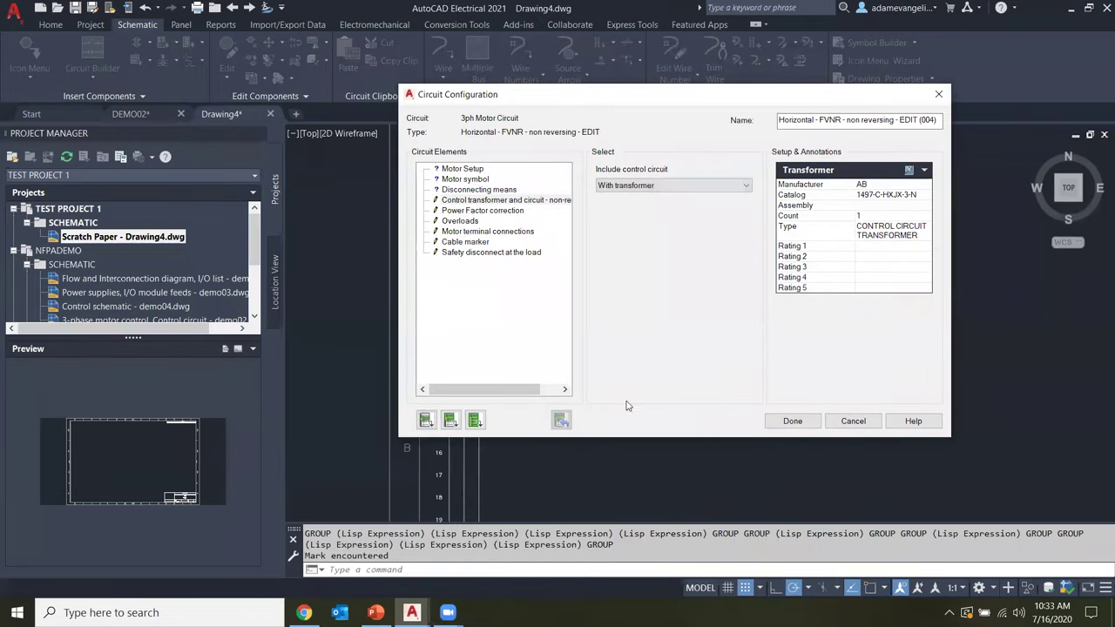
- Revisit the Motor Setup, Motor symbol, Disconnecting means and Control transformer elements, keeping their assigned settings
{"action": "left_click", "coordinate": [472, 170]}
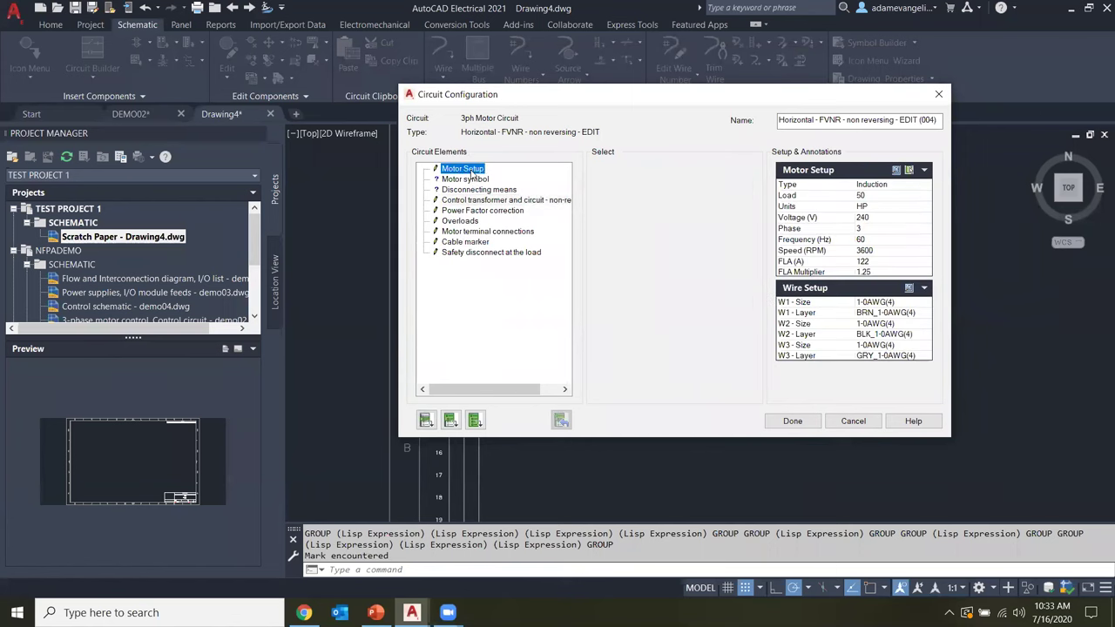
{"action": "left_click", "coordinate": [446, 179]}
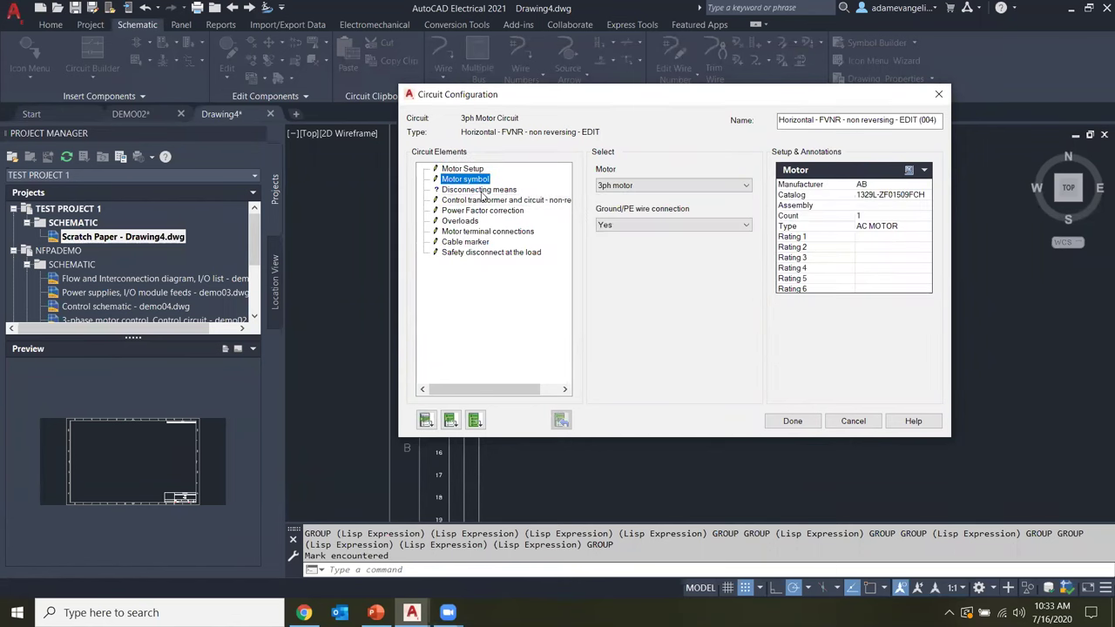
{"action": "left_click", "coordinate": [481, 190]}
{"action": "left_click", "coordinate": [470, 201]}
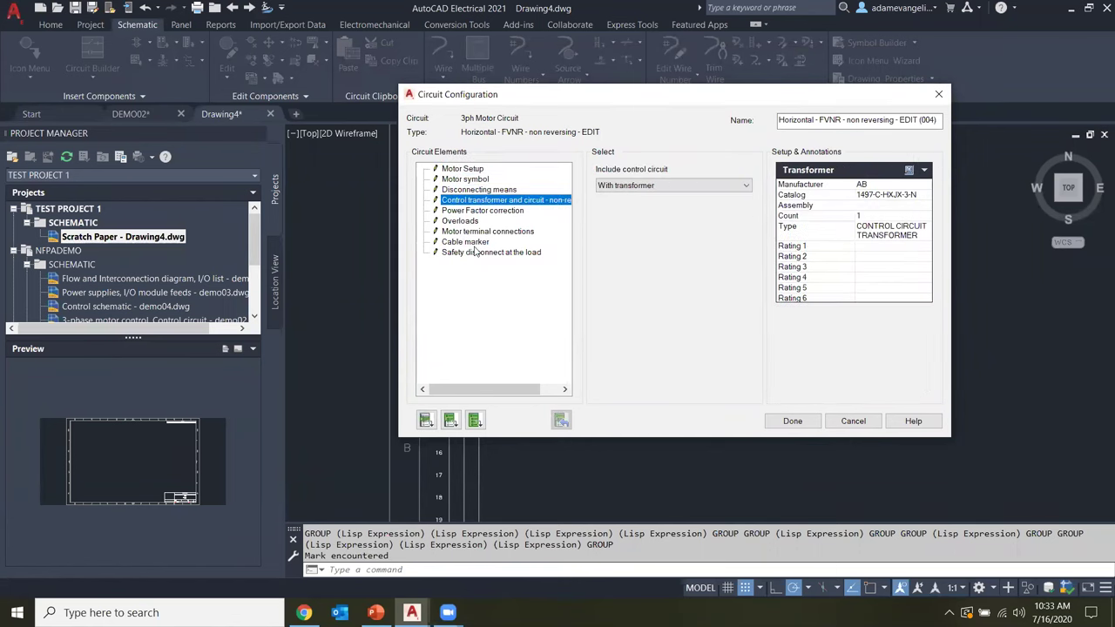
- Insert the circuit up to the control transformer and circuit element, and select Yes for its 2-pole primary fuse
{"action": "left_click", "coordinate": [450, 420]}
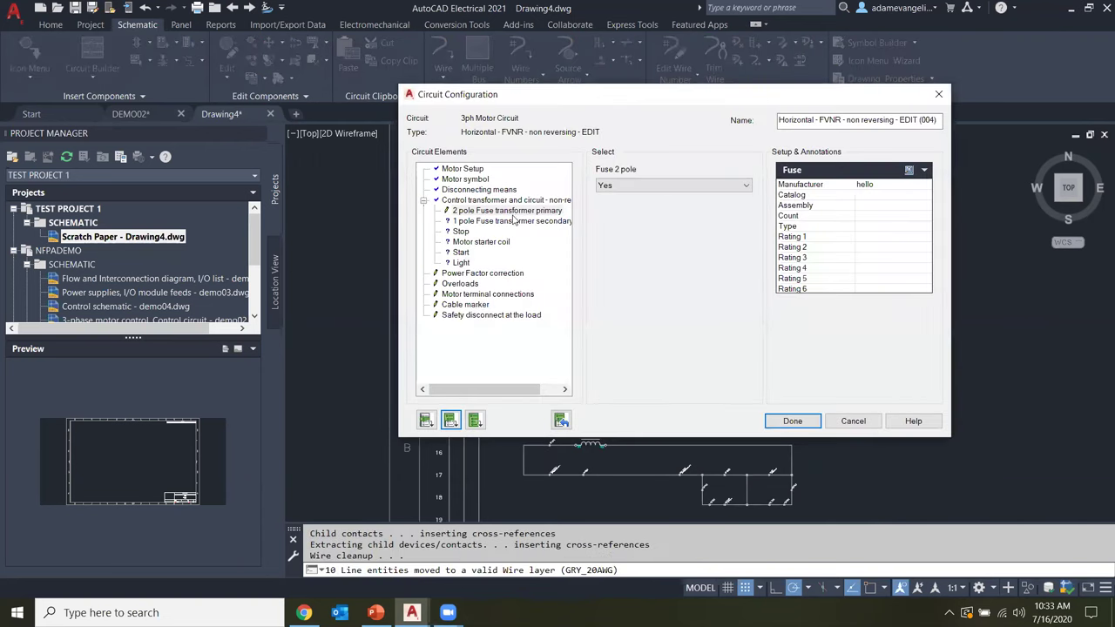
{"action": "left_click", "coordinate": [514, 211]}
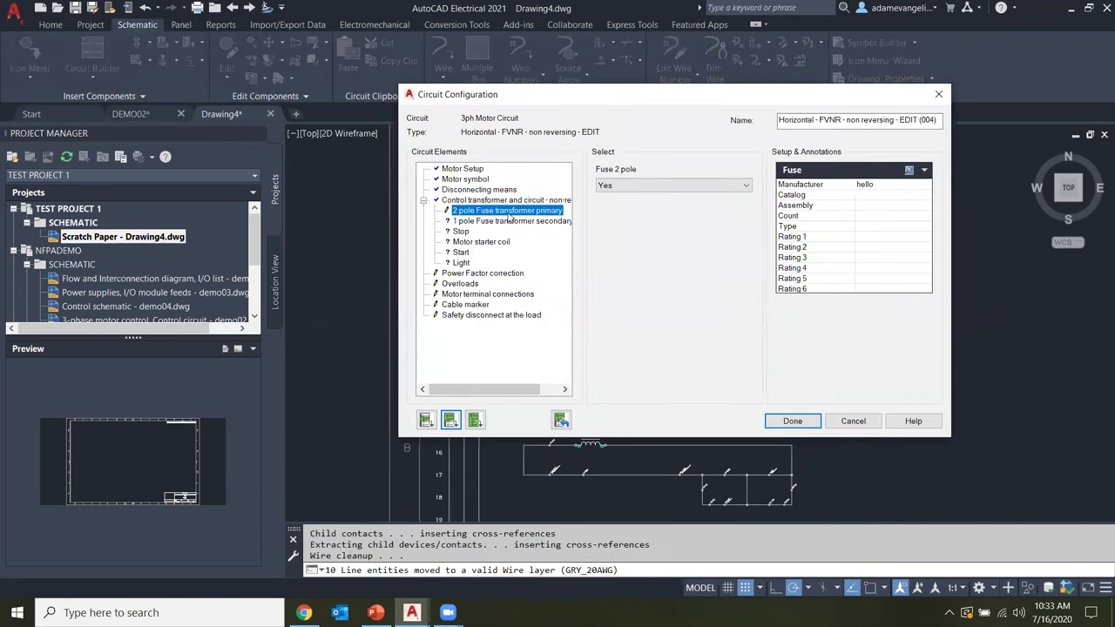
{"action": "left_click", "coordinate": [638, 185]}
{"action": "left_click", "coordinate": [636, 197]}
- Open the 1-pole secondary fuse, Stop and Start elements of the control circuit to review their settings
{"action": "left_click", "coordinate": [518, 220]}
{"action": "left_click", "coordinate": [460, 231]}
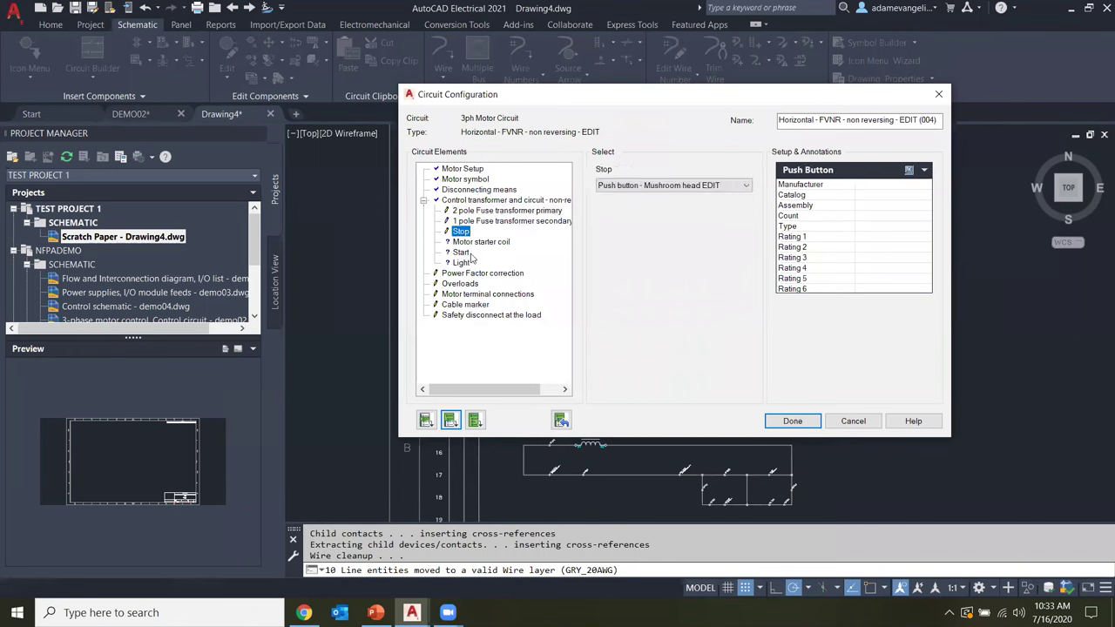
{"action": "left_click", "coordinate": [461, 252]}
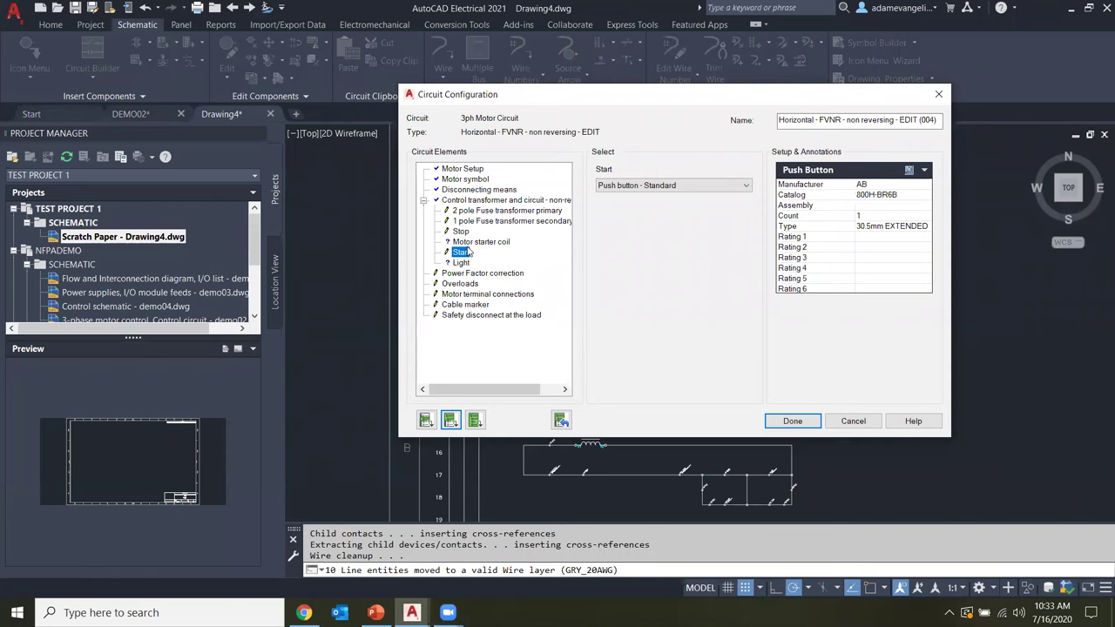
{"action": "left_click", "coordinate": [466, 234]}
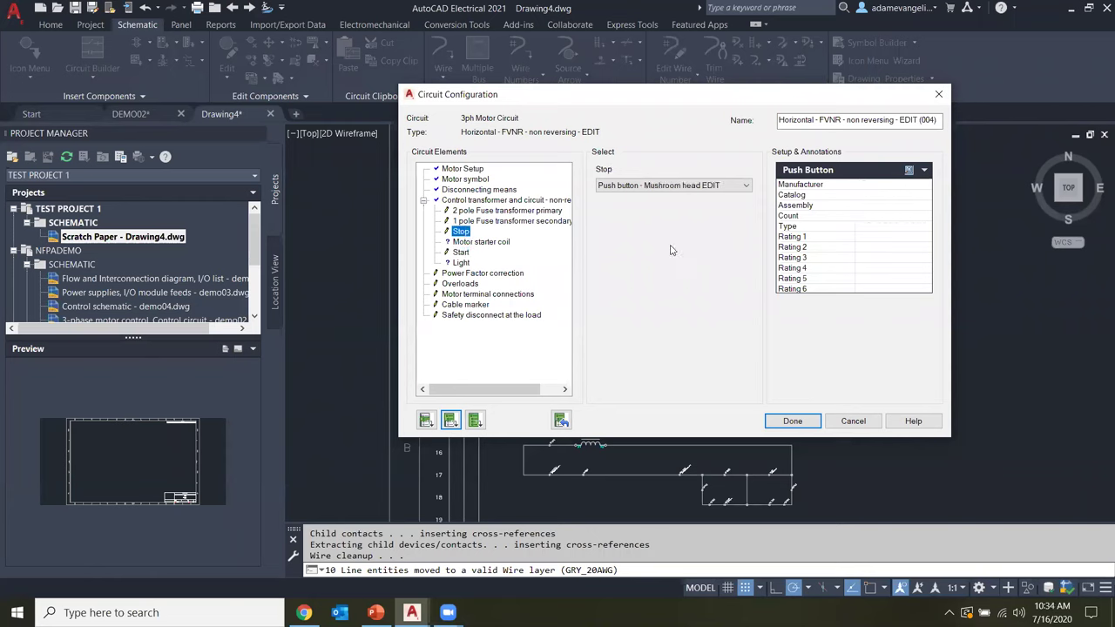
- Try Relay contact - N.O. for the Stop element and set it back to Push button - Mushroom head EDIT
{"action": "left_click", "coordinate": [675, 187]}
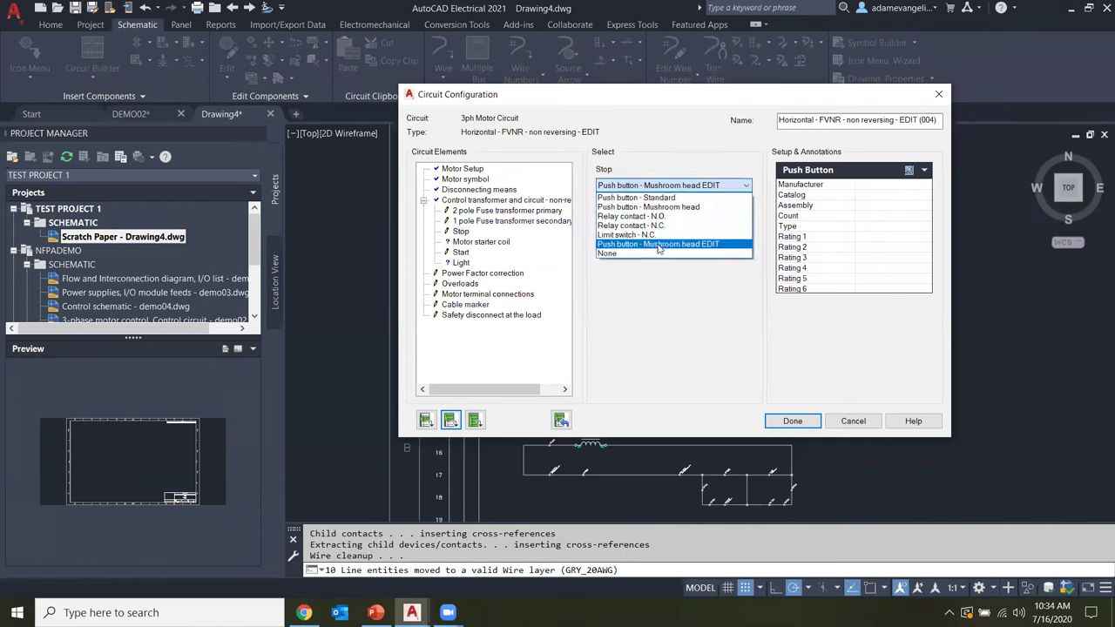
{"action": "left_click", "coordinate": [659, 246]}
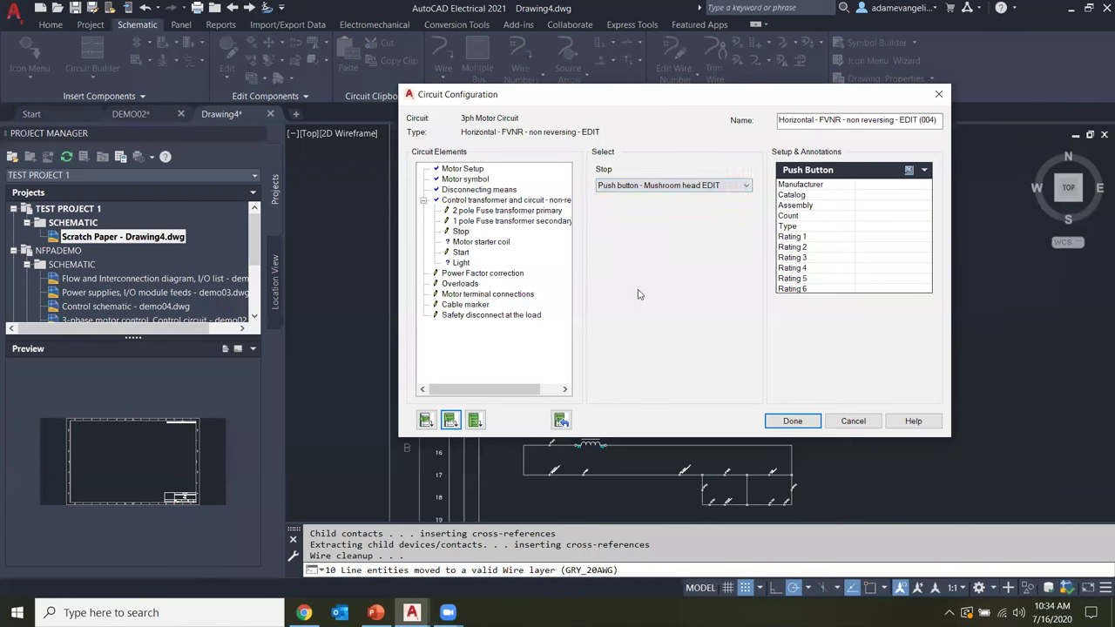
{"action": "left_click", "coordinate": [652, 189]}
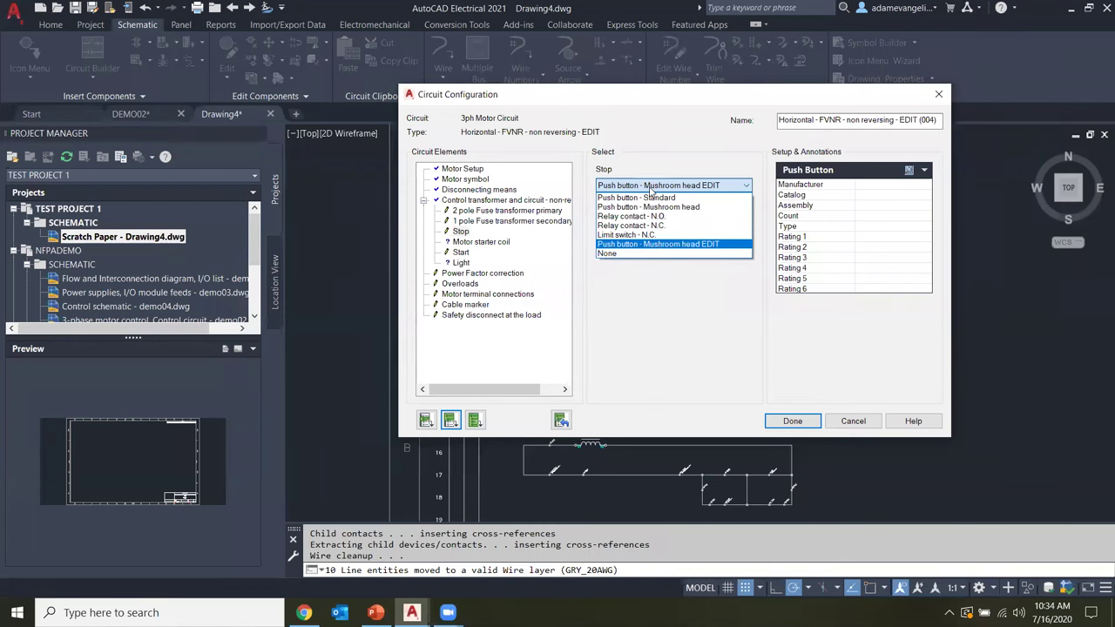
{"action": "left_click", "coordinate": [651, 187]}
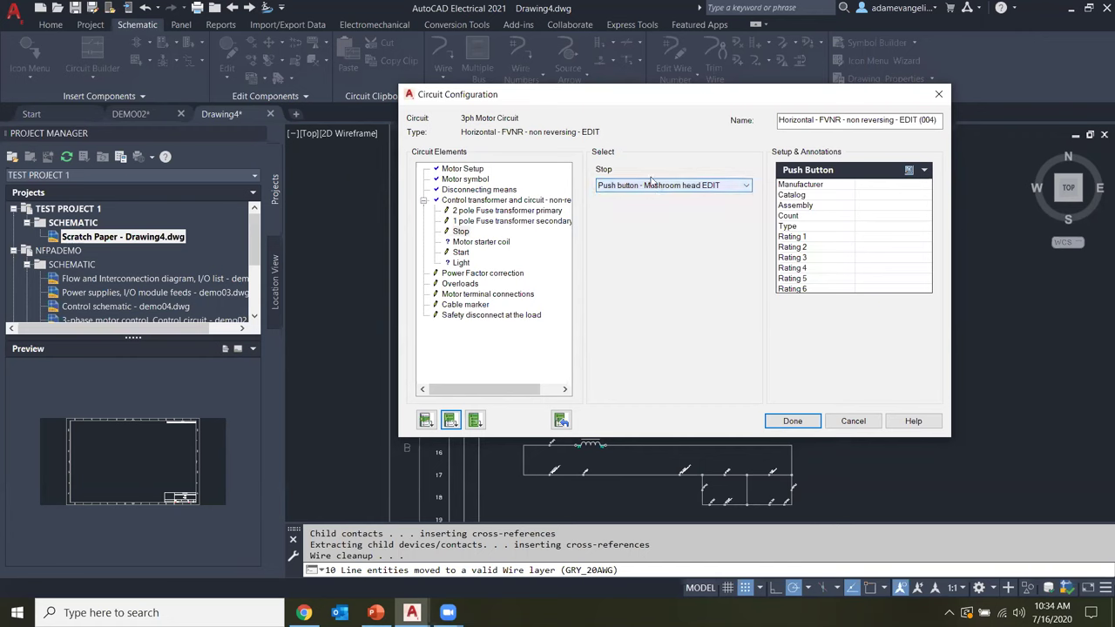
{"action": "left_click", "coordinate": [648, 188]}
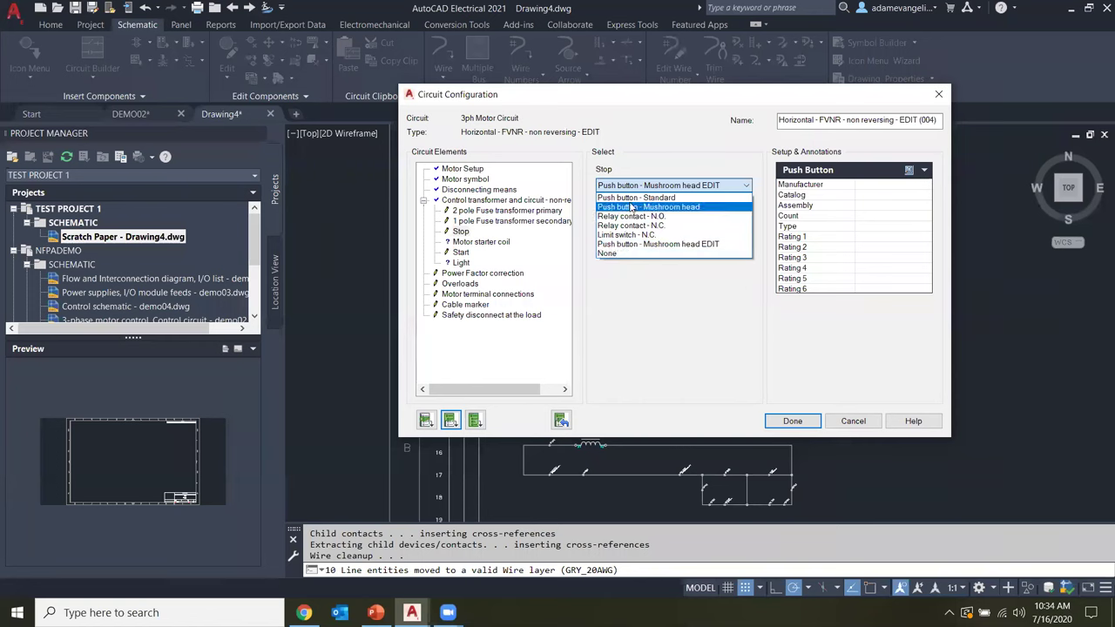
{"action": "left_click", "coordinate": [634, 218]}
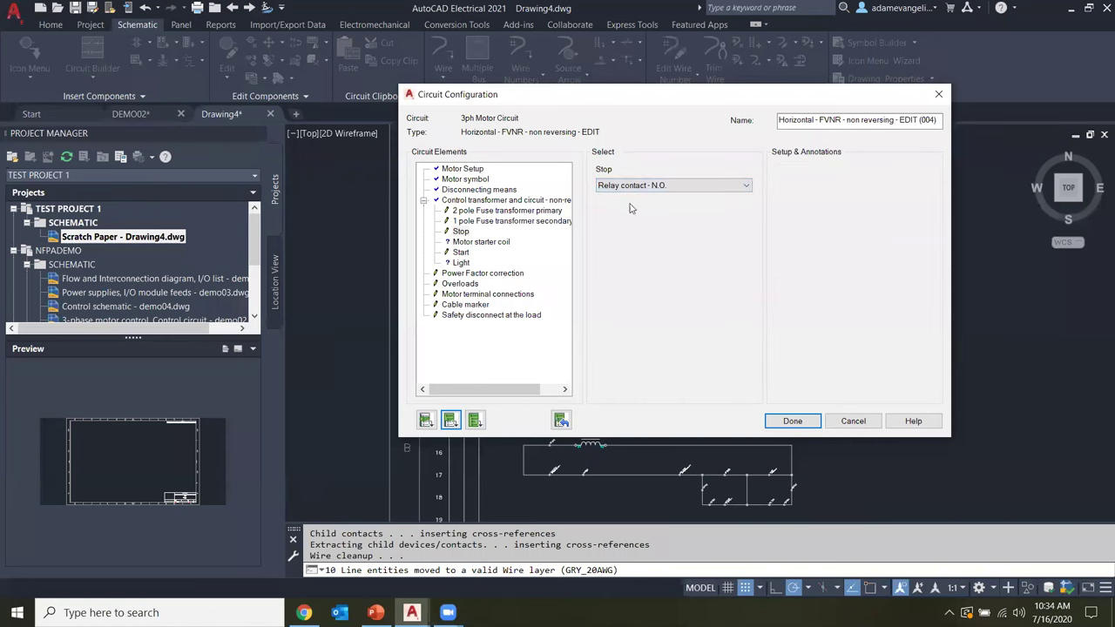
{"action": "left_click", "coordinate": [679, 188]}
{"action": "left_click", "coordinate": [645, 241]}
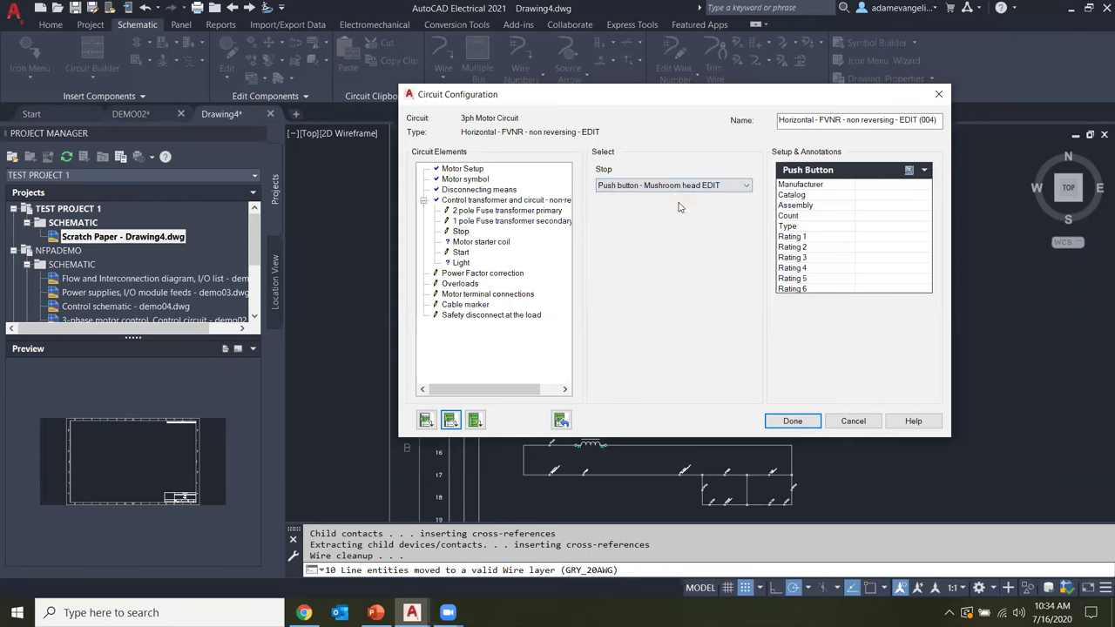
- Visit the Motor starter coil and Light elements, and keep Push button - Mushroom head EDIT for the Stop element
{"action": "left_click", "coordinate": [475, 243]}
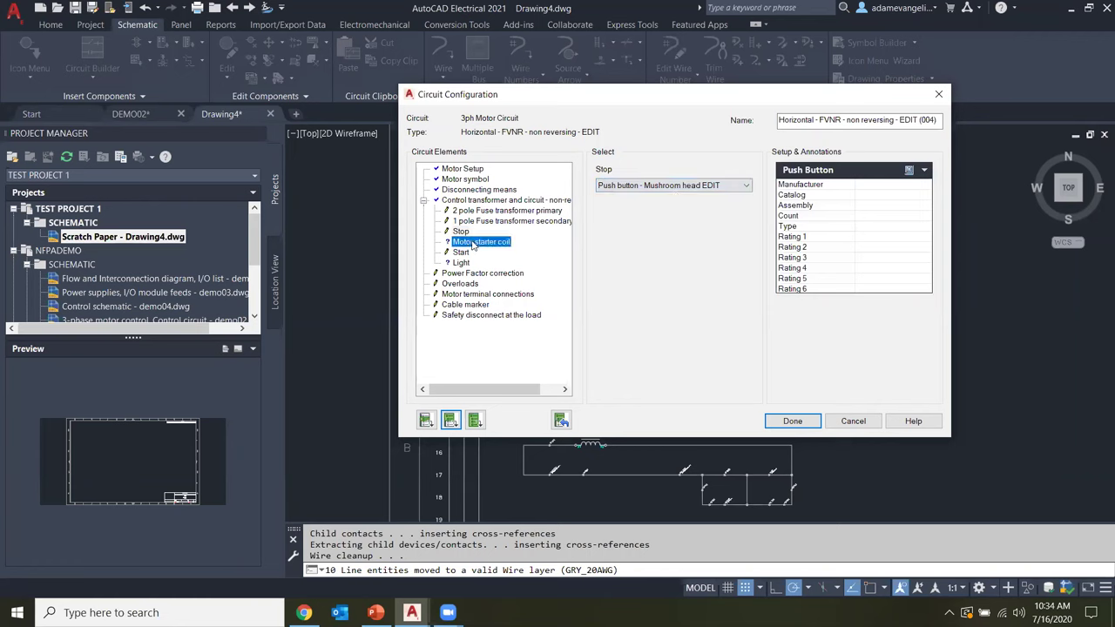
{"action": "left_click", "coordinate": [461, 262]}
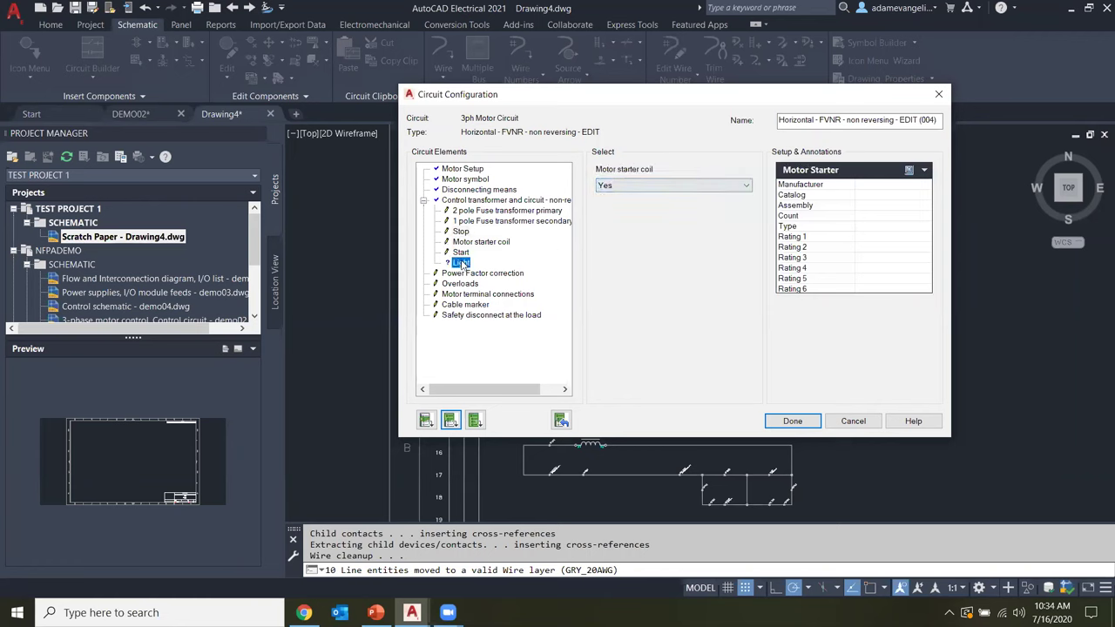
{"action": "left_click", "coordinate": [455, 232]}
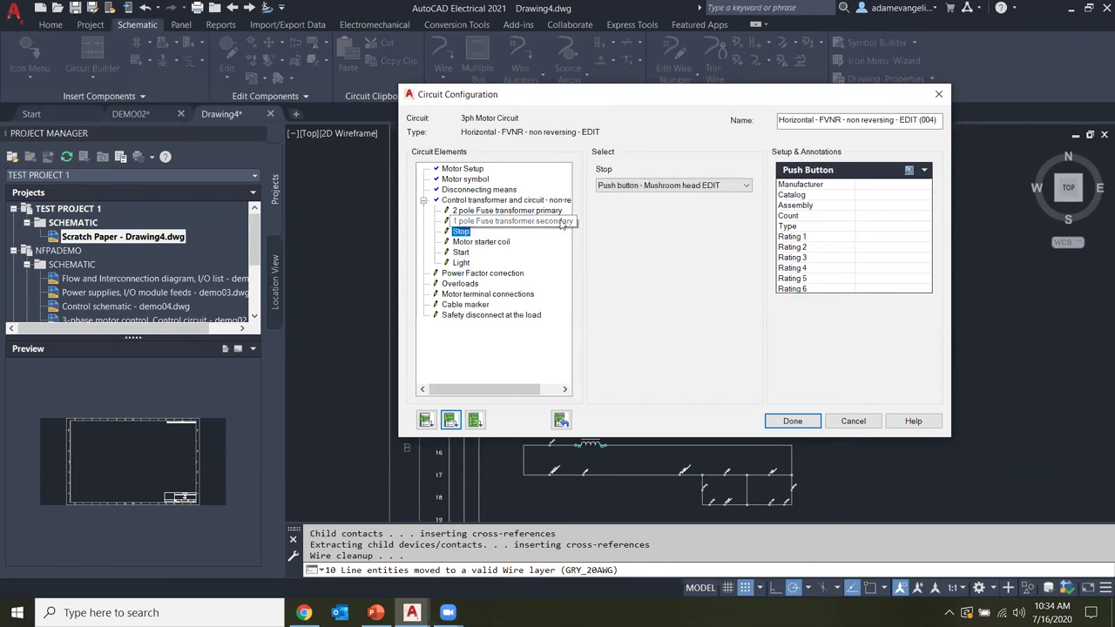
{"action": "left_click", "coordinate": [674, 187]}
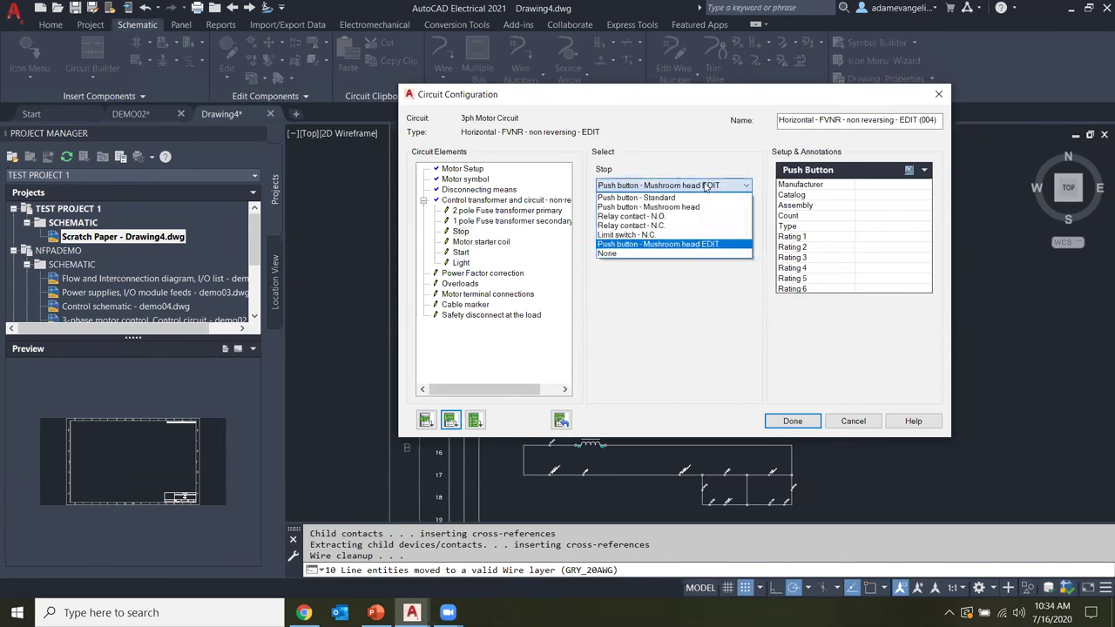
{"action": "left_click", "coordinate": [642, 247]}
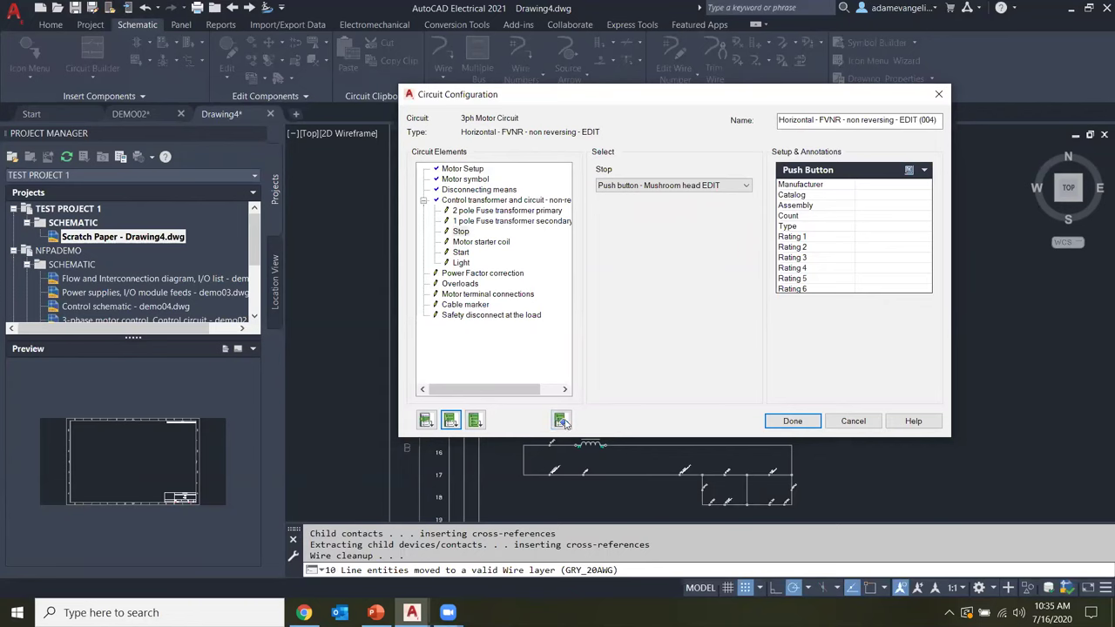
- Insert all remaining circuit elements, and finish the circuit configuration after checking the motor setup, disconnecting means and cable marker
{"action": "left_click", "coordinate": [474, 422]}
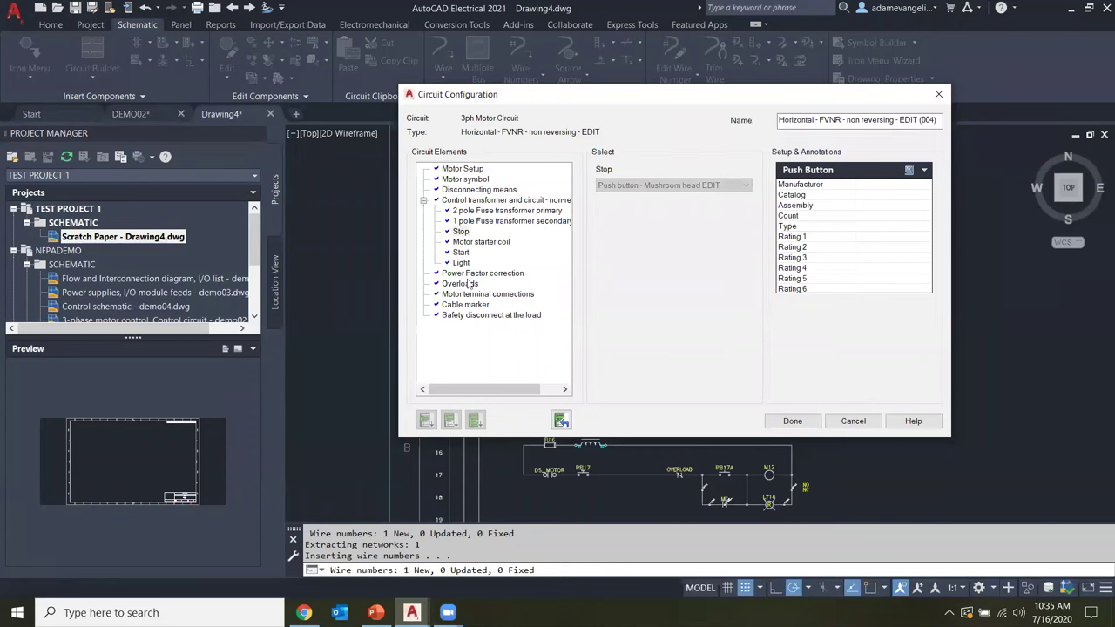
{"action": "left_click", "coordinate": [479, 231]}
{"action": "left_click", "coordinate": [478, 200]}
{"action": "left_click", "coordinate": [462, 169]}
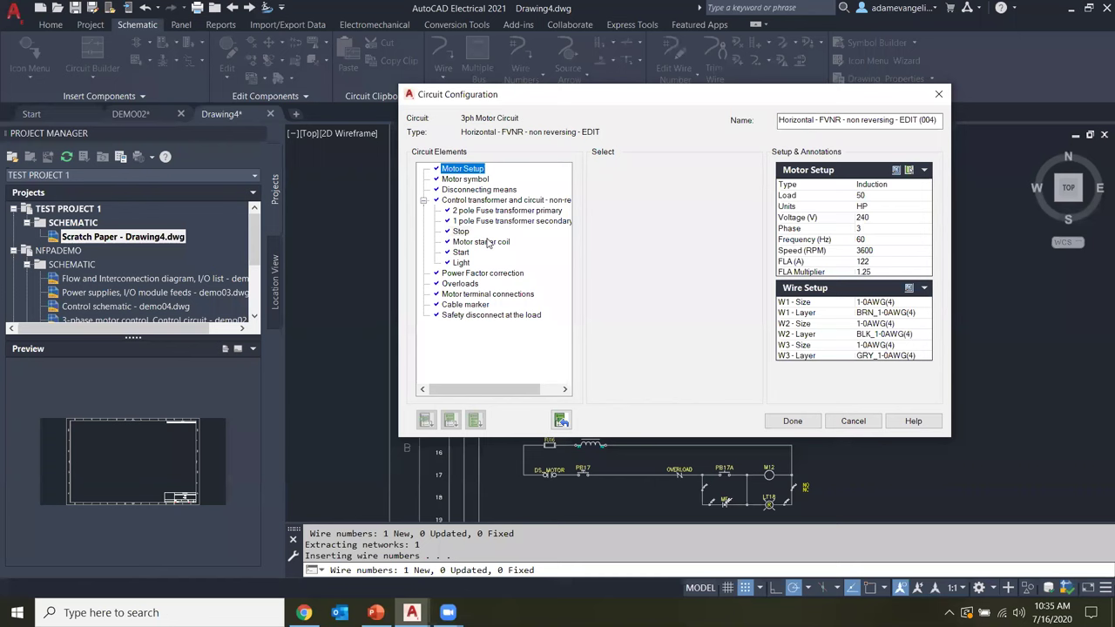
{"action": "left_click", "coordinate": [467, 199]}
{"action": "left_click", "coordinate": [467, 191]}
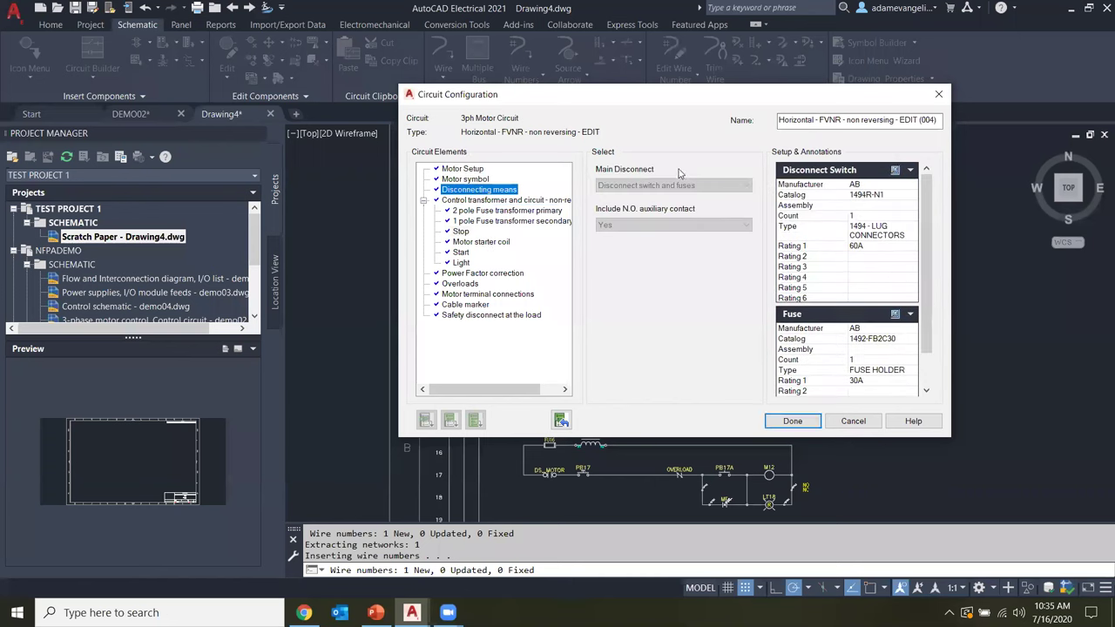
{"action": "left_click", "coordinate": [486, 304]}
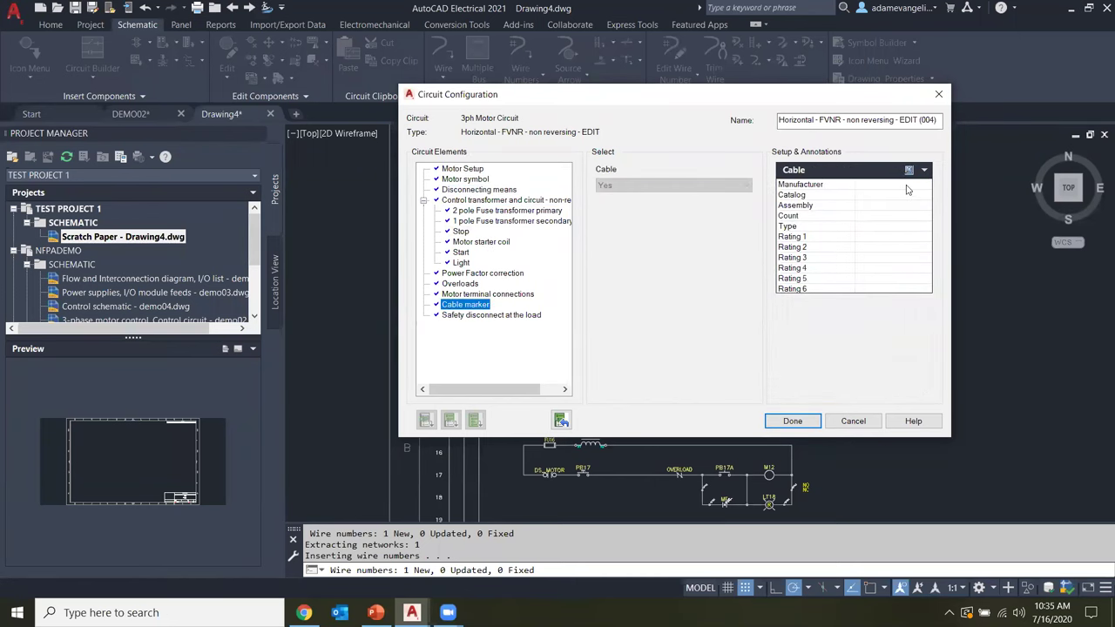
{"action": "left_click", "coordinate": [793, 421]}
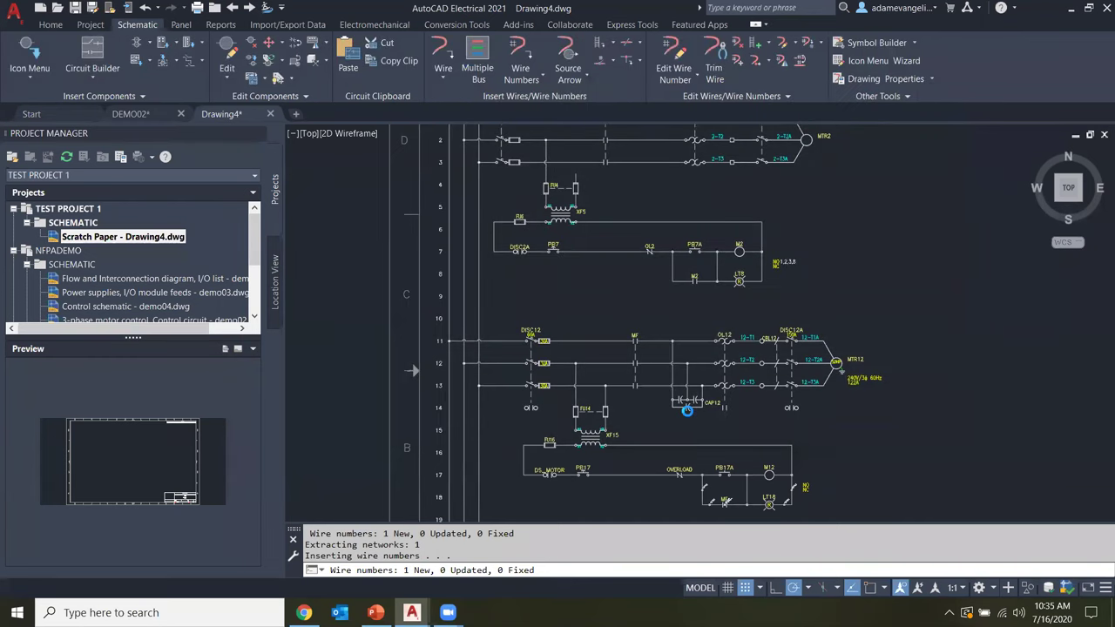
- Examine the newly inserted motor circuit on lines 11 to 18, including its stop push button, control circuit and motor annotations
{"action": "left_click", "coordinate": [912, 437]}
{"action": "middle_click_drag", "start_coordinate": [911, 437], "coordinate": [828, 319]}
{"action": "middle_click_drag", "start_coordinate": [784, 377], "coordinate": [880, 358]}
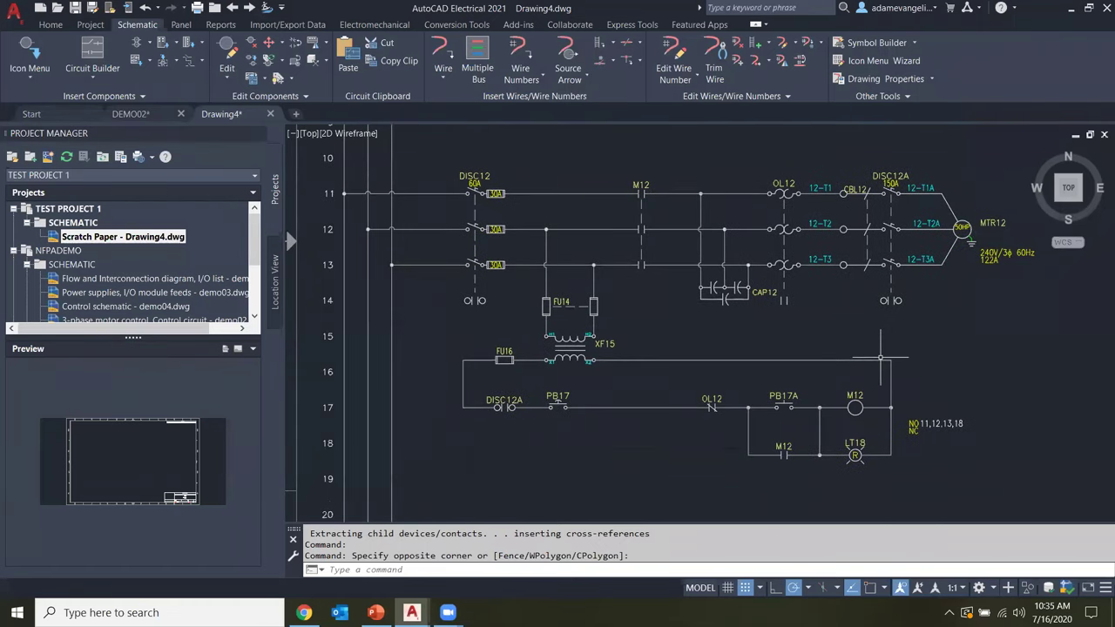
{"action": "middle_click_drag", "start_coordinate": [729, 382], "coordinate": [699, 394]}
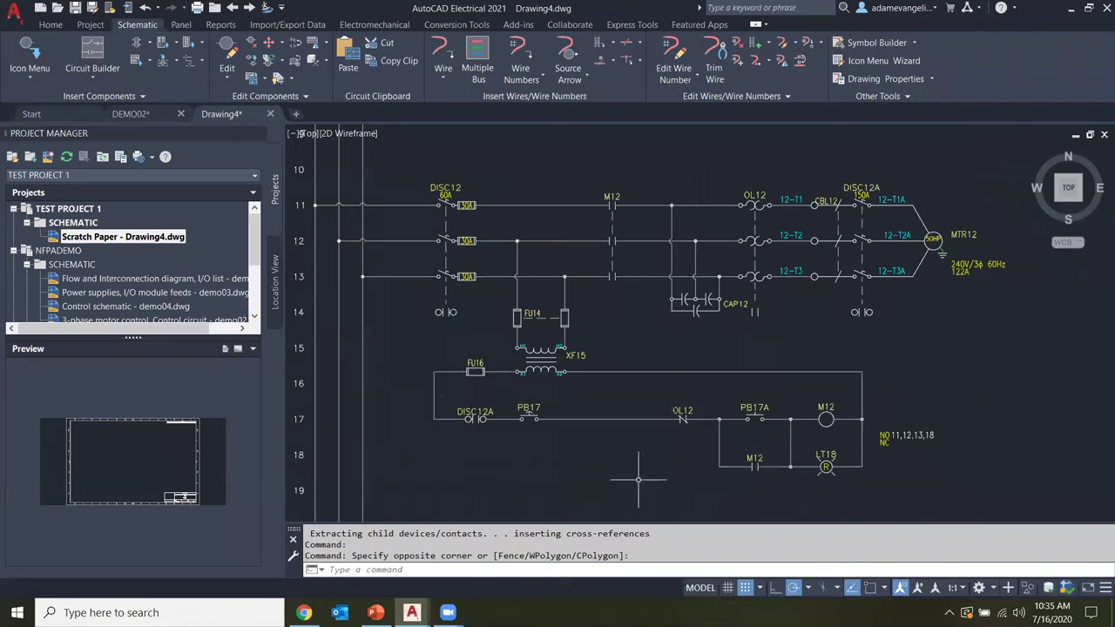
{"action": "scroll", "coordinate": [703, 443], "scroll_direction": "up", "scroll_amount": 3}
{"action": "scroll", "coordinate": [547, 393], "scroll_direction": "up", "scroll_amount": 2}
{"action": "scroll", "coordinate": [547, 392], "scroll_direction": "up", "scroll_amount": 2}
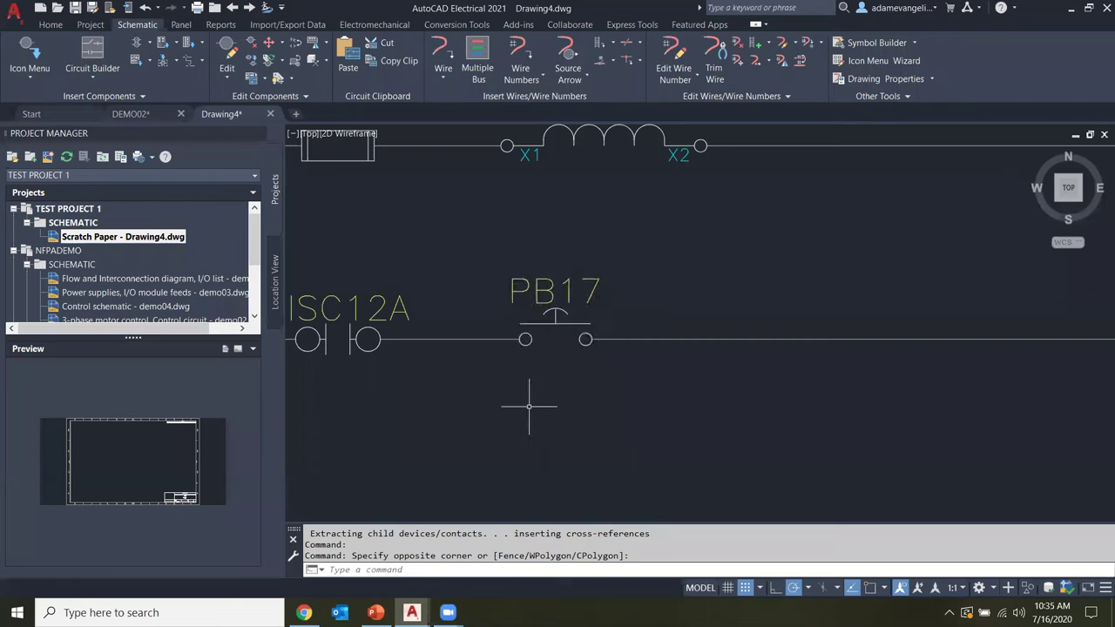
{"action": "scroll", "coordinate": [529, 406], "scroll_direction": "down", "scroll_amount": 2}
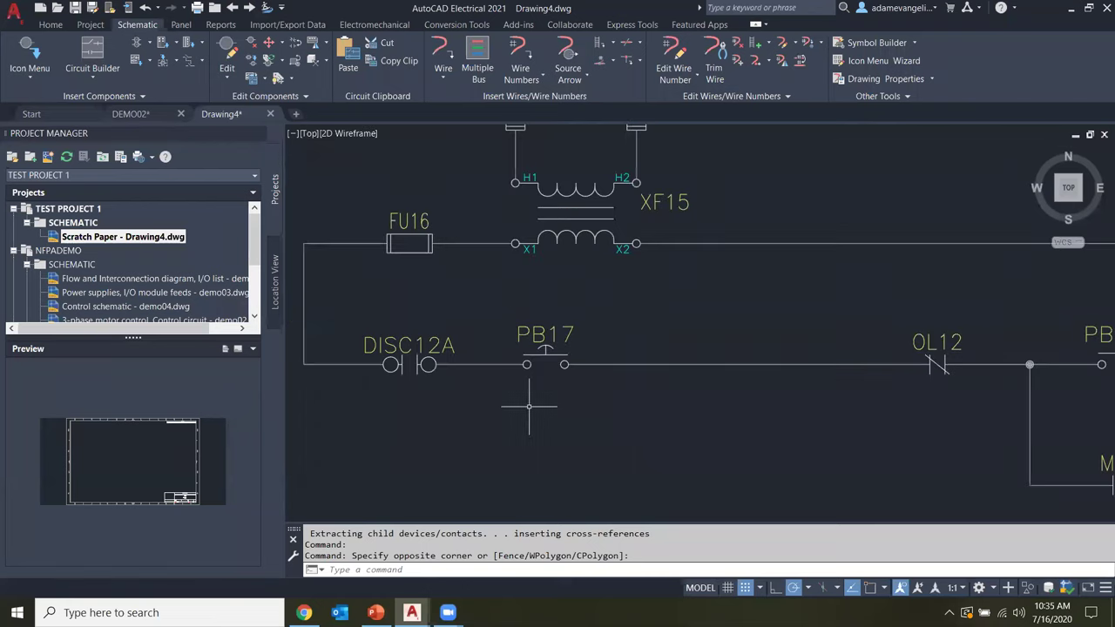
{"action": "scroll", "coordinate": [595, 401], "scroll_direction": "down", "scroll_amount": 2}
{"action": "mouse_move", "coordinate": [681, 417]}
{"action": "middle_mouse_down"}
{"action": "mouse_move", "coordinate": [563, 452]}
{"action": "mouse_move", "coordinate": [392, 610]}
{"action": "middle_mouse_up"}
{"action": "middle_click_drag", "start_coordinate": [610, 349], "coordinate": [529, 383]}
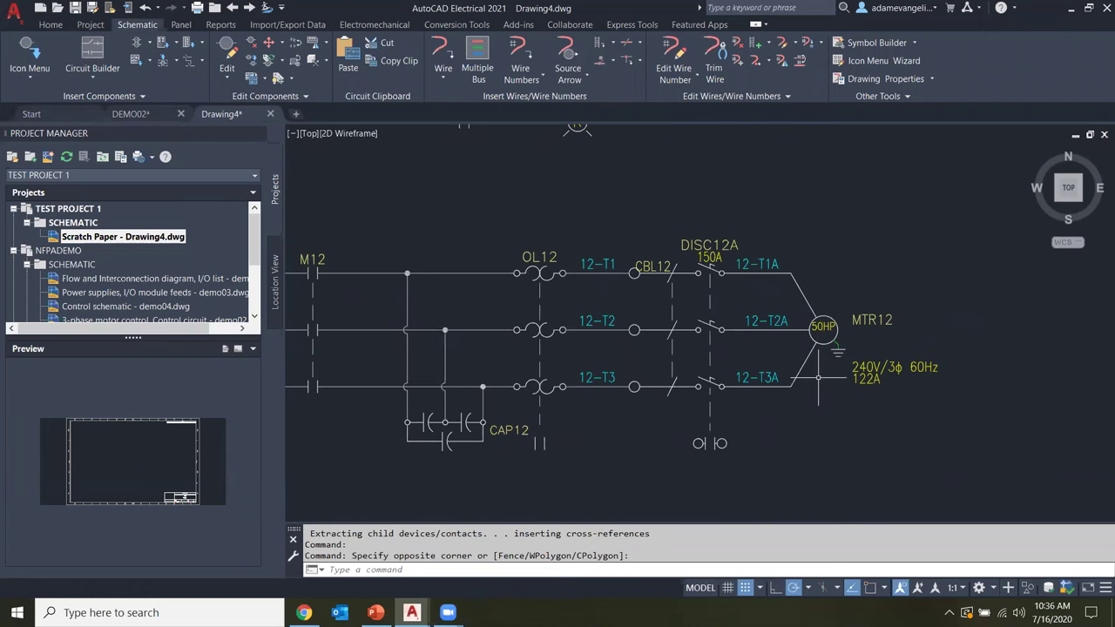
- Examine the earlier motor circuit on lines 1 to 8 for comparison with the newly inserted one
{"action": "scroll", "coordinate": [819, 378], "scroll_direction": "down", "scroll_amount": 3}
{"action": "mouse_move", "coordinate": [819, 378]}
{"action": "middle_mouse_down"}
{"action": "mouse_move", "coordinate": [662, 210]}
{"action": "mouse_move", "coordinate": [577, 266]}
{"action": "mouse_move", "coordinate": [712, 331]}
{"action": "mouse_move", "coordinate": [751, 332]}
{"action": "middle_mouse_up"}
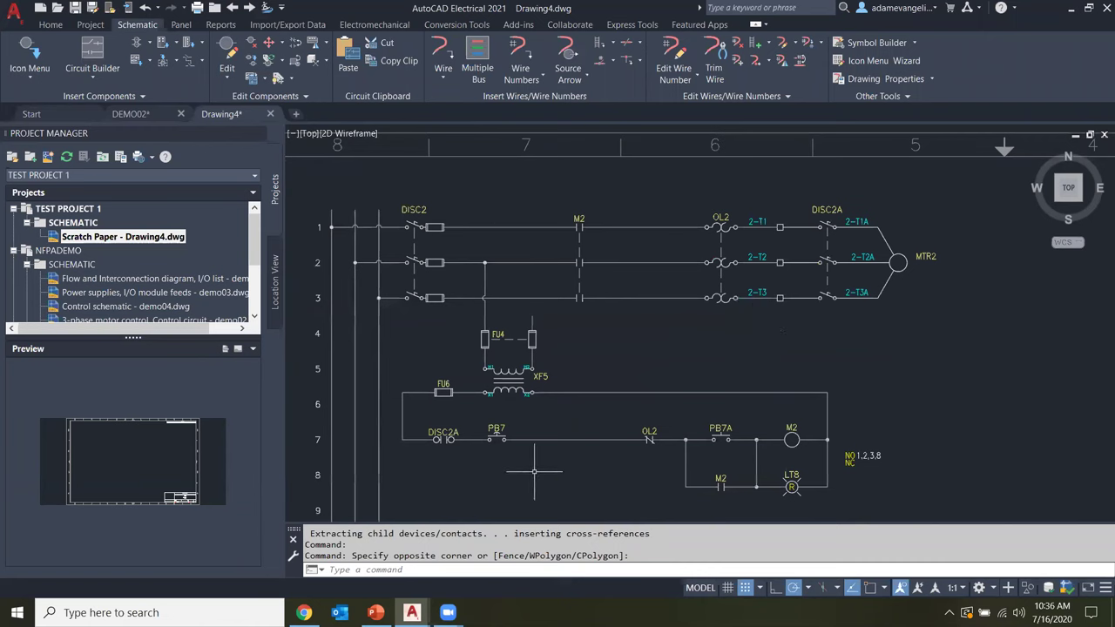
{"action": "scroll", "coordinate": [497, 440], "scroll_direction": "up", "scroll_amount": 4}
{"action": "scroll", "coordinate": [497, 440], "scroll_direction": "down", "scroll_amount": 2}
{"action": "mouse_move", "coordinate": [721, 376]}
{"action": "middle_mouse_down"}
{"action": "mouse_move", "coordinate": [725, 401]}
{"action": "mouse_move", "coordinate": [799, 496]}
{"action": "middle_mouse_up"}
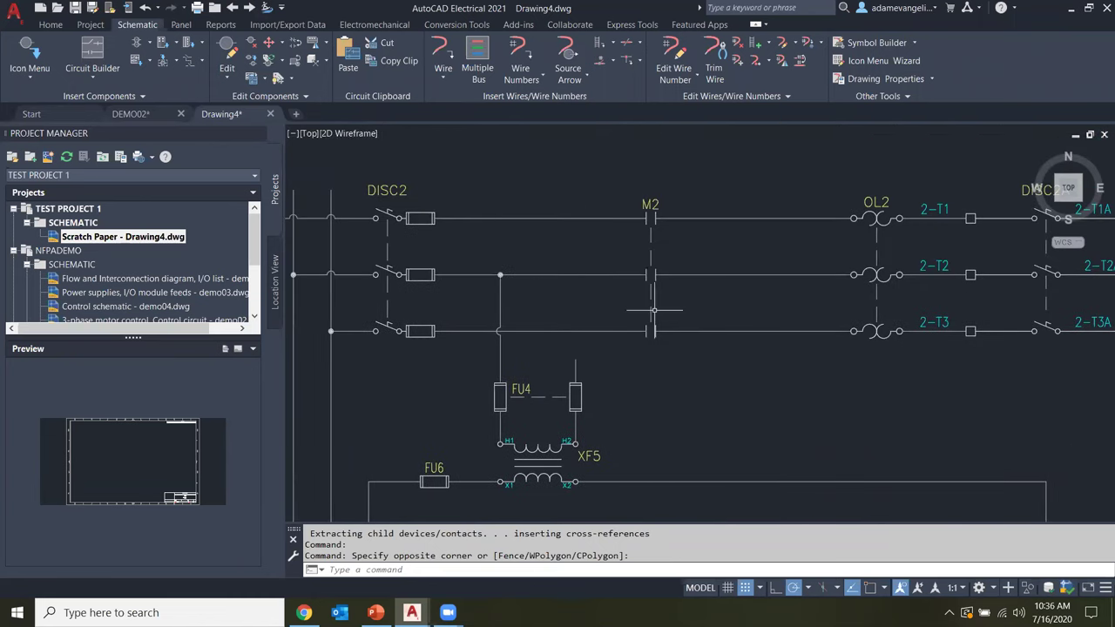
{"action": "scroll", "coordinate": [628, 340], "scroll_direction": "down", "scroll_amount": 3}
{"action": "middle_click_drag", "start_coordinate": [632, 453], "coordinate": [571, 329]}
{"action": "scroll", "coordinate": [633, 379], "scroll_direction": "down", "scroll_amount": 2}
- Start Circuit Builder again and widen the Circuit Selection dialog so the full history names can be read
{"action": "left_click", "coordinate": [103, 66]}
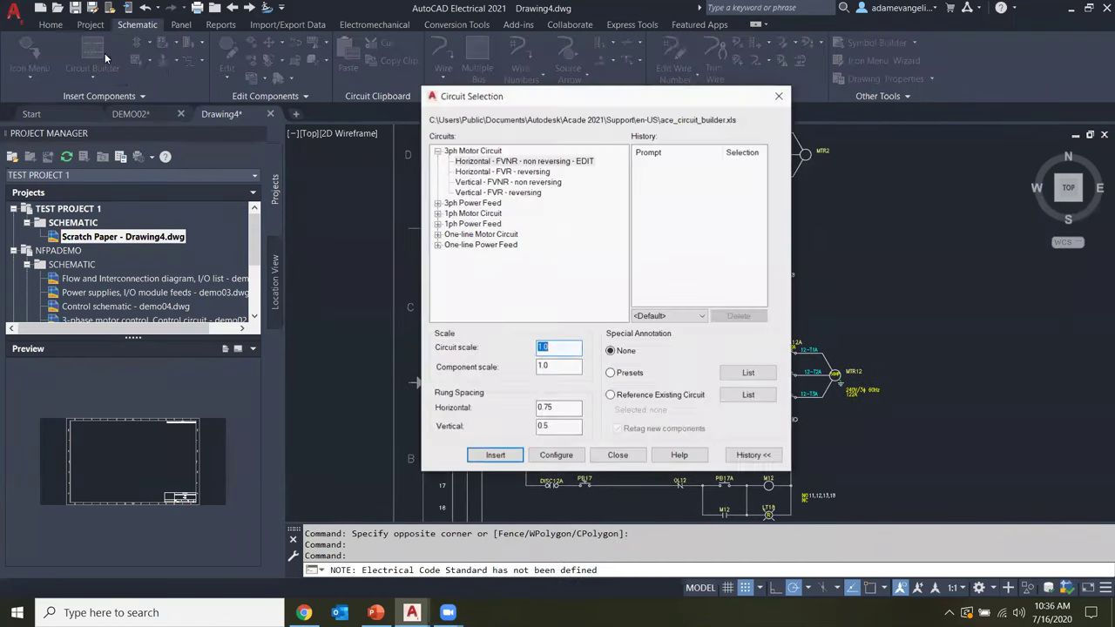
{"action": "left_click", "coordinate": [649, 317]}
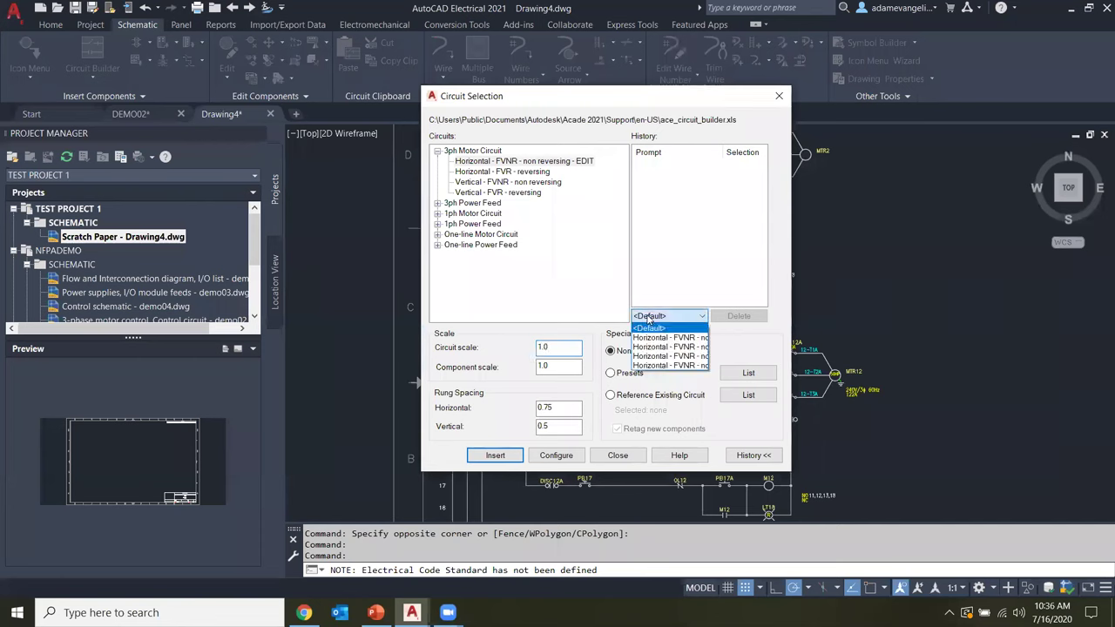
{"action": "left_click", "coordinate": [698, 219]}
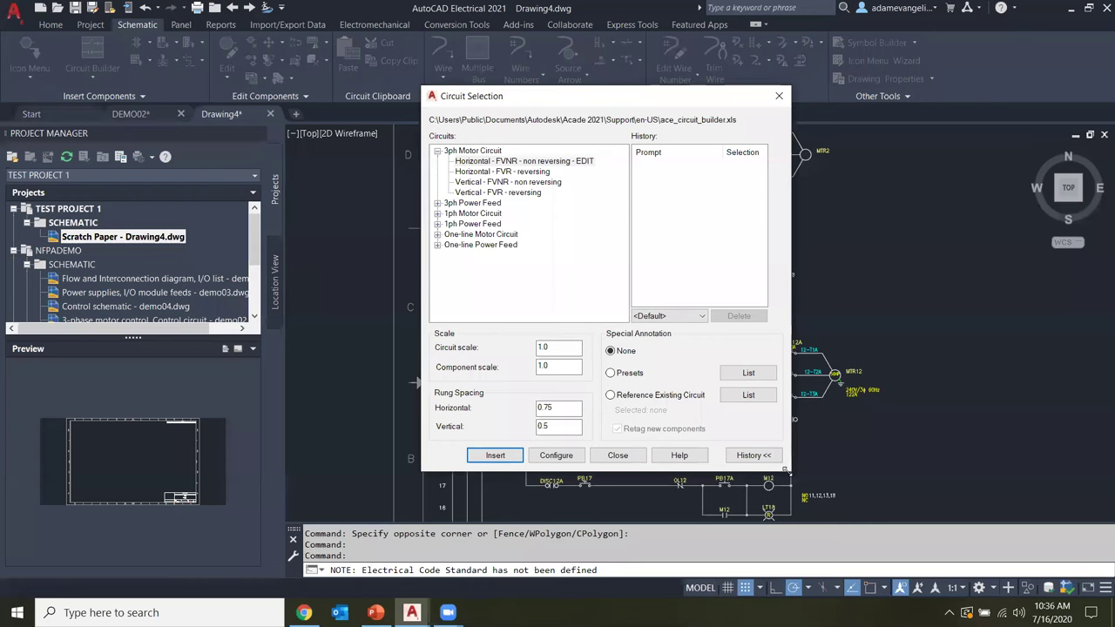
{"action": "left_click_drag", "start_coordinate": [789, 471], "coordinate": [1114, 471]}
{"action": "left_click", "coordinate": [832, 314]}
{"action": "left_click", "coordinate": [489, 70]}
{"action": "left_click_drag", "start_coordinate": [534, 95], "coordinate": [340, 79]}
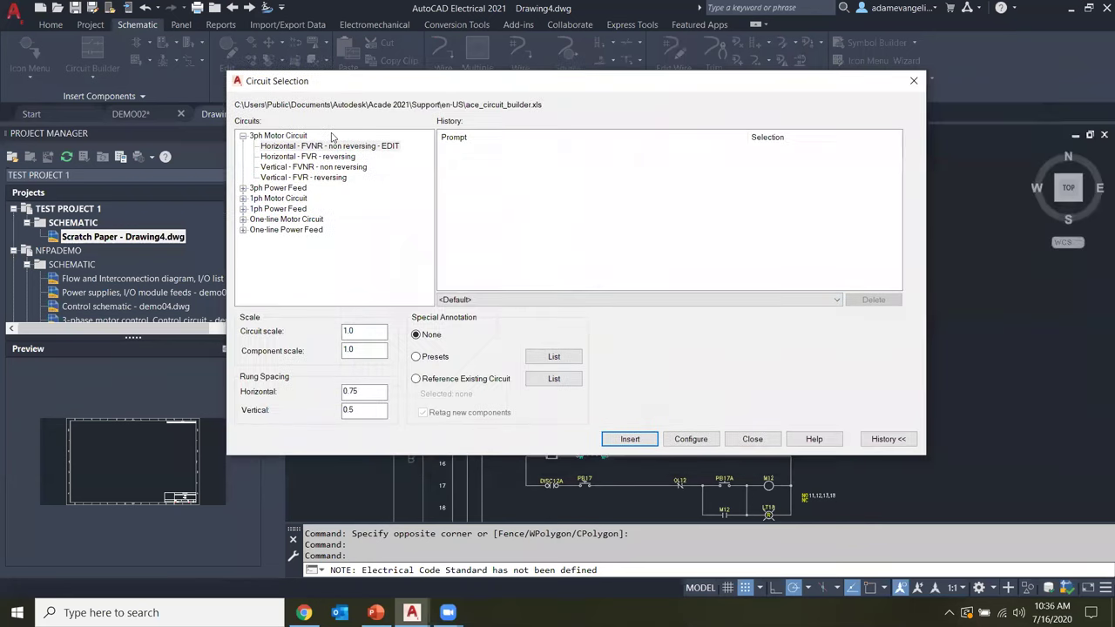
- Load the history entry Horizontal - FVNR - non reversing - EDIT (004) and review its recorded prompts and selections
{"action": "left_click", "coordinate": [486, 302]}
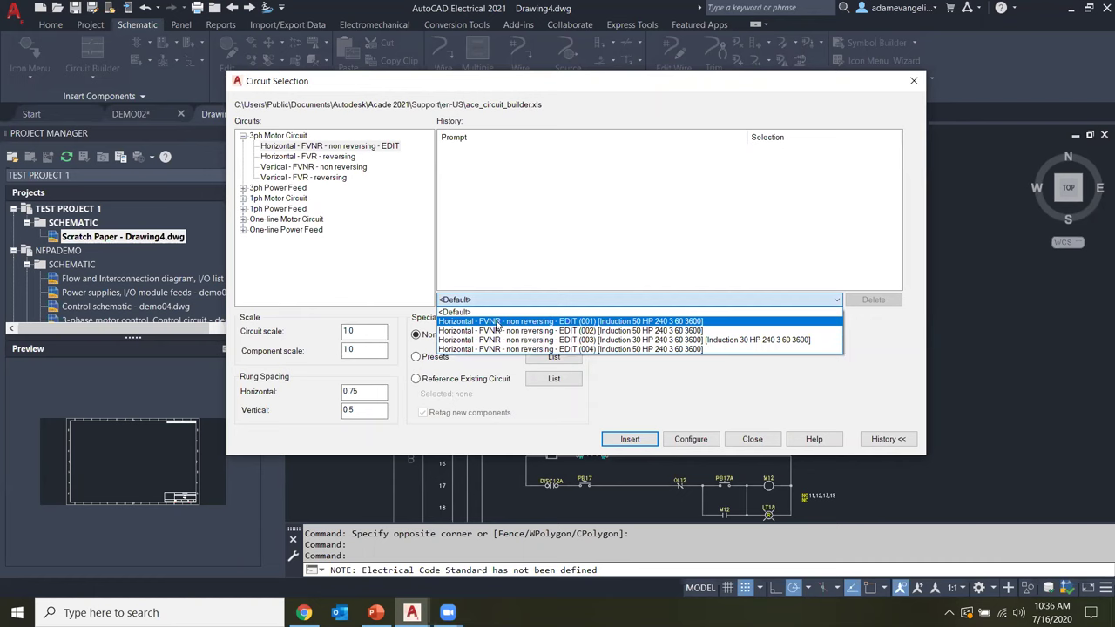
{"action": "left_click", "coordinate": [506, 350]}
{"action": "scroll", "coordinate": [533, 199], "scroll_direction": "down", "scroll_amount": 6}
{"action": "scroll", "coordinate": [533, 200], "scroll_direction": "down", "scroll_amount": 4}
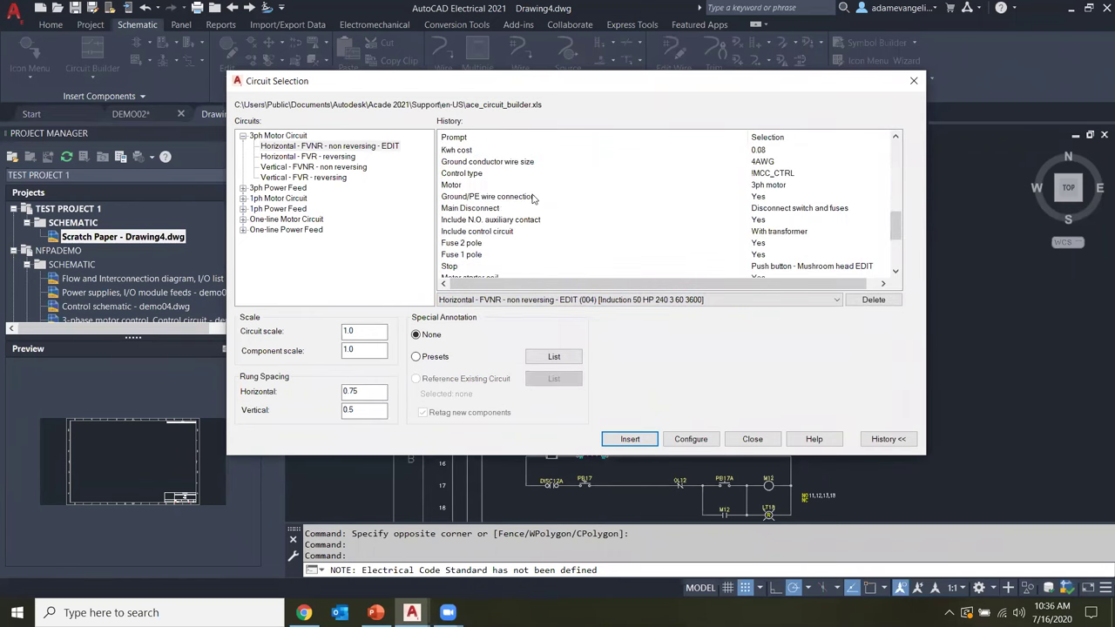
- Review the first recorded prompts of history entry (004) and shrink the Circuit Selection dialog back to a compact size
{"action": "scroll", "coordinate": [533, 200], "scroll_direction": "up", "scroll_amount": 8}
{"action": "scroll", "coordinate": [534, 199], "scroll_direction": "up", "scroll_amount": 1}
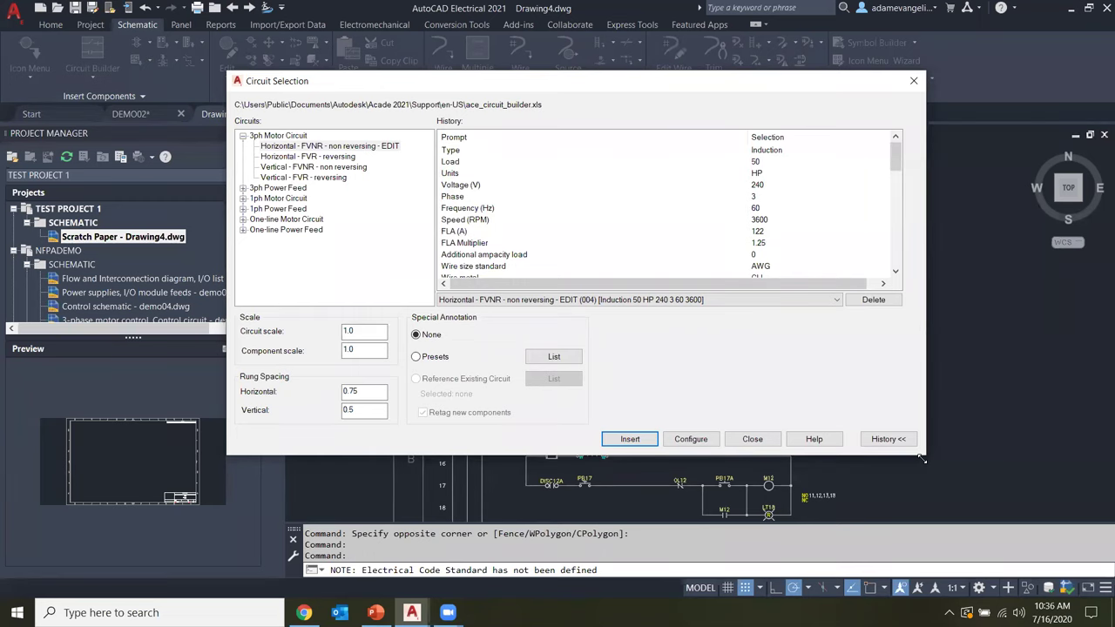
{"action": "left_click_drag", "start_coordinate": [703, 516], "coordinate": [704, 511]}
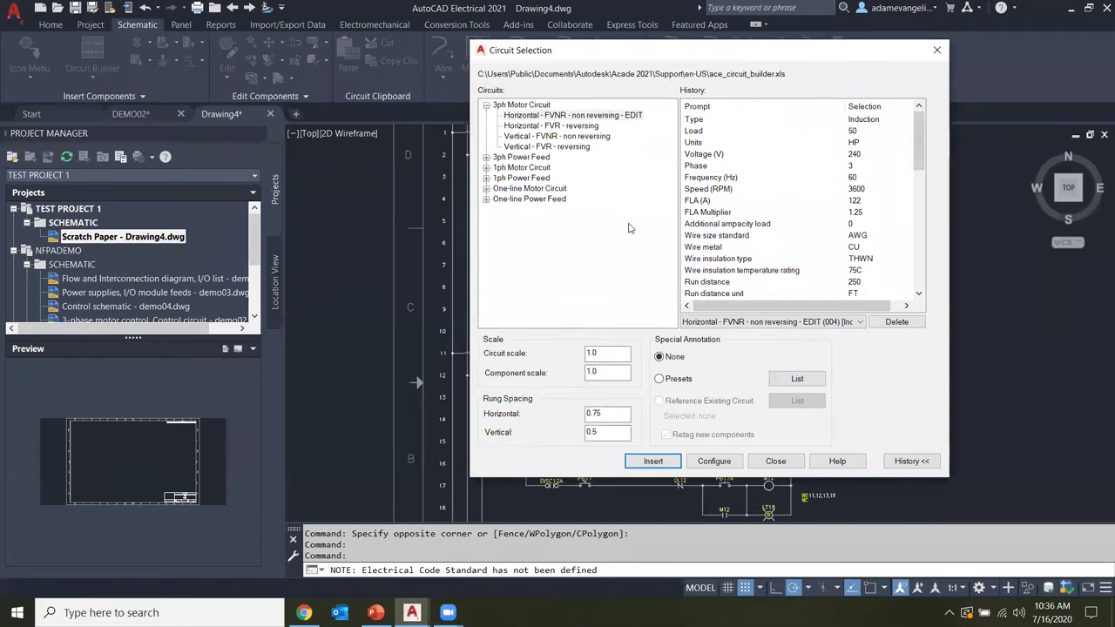
{"action": "left_click", "coordinate": [526, 261]}
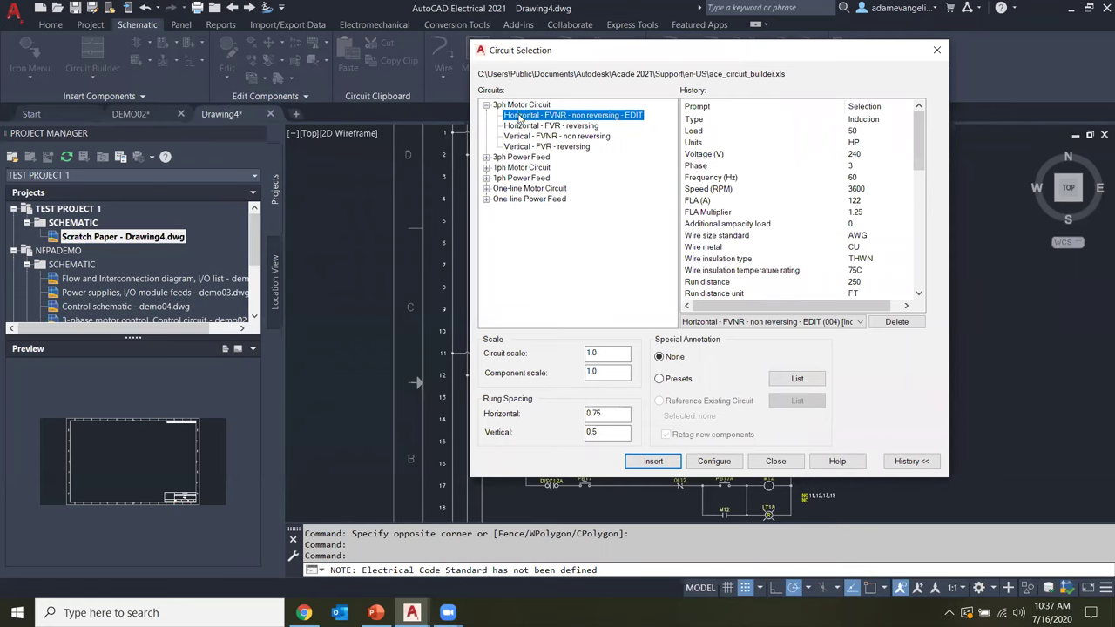
- Examine the circuit types offered under 3ph Power Feed, 1ph Motor Circuit, 1ph Power Feed and One-line Motor Circuit
{"action": "left_click", "coordinate": [512, 159]}
{"action": "left_click", "coordinate": [486, 157]}
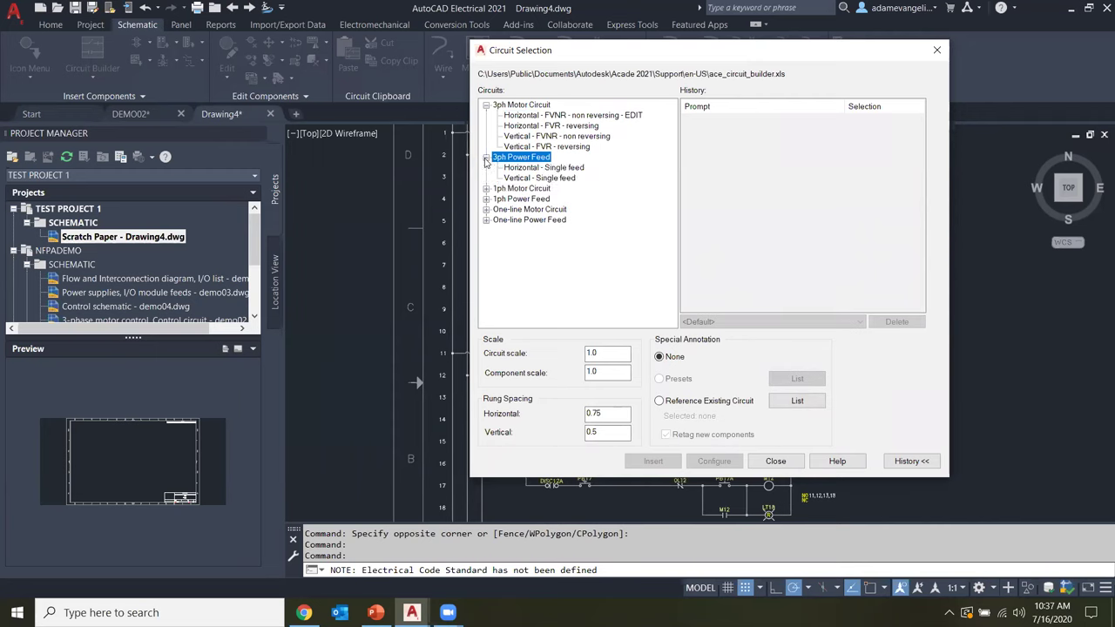
{"action": "left_click", "coordinate": [486, 189]}
{"action": "left_click", "coordinate": [487, 220]}
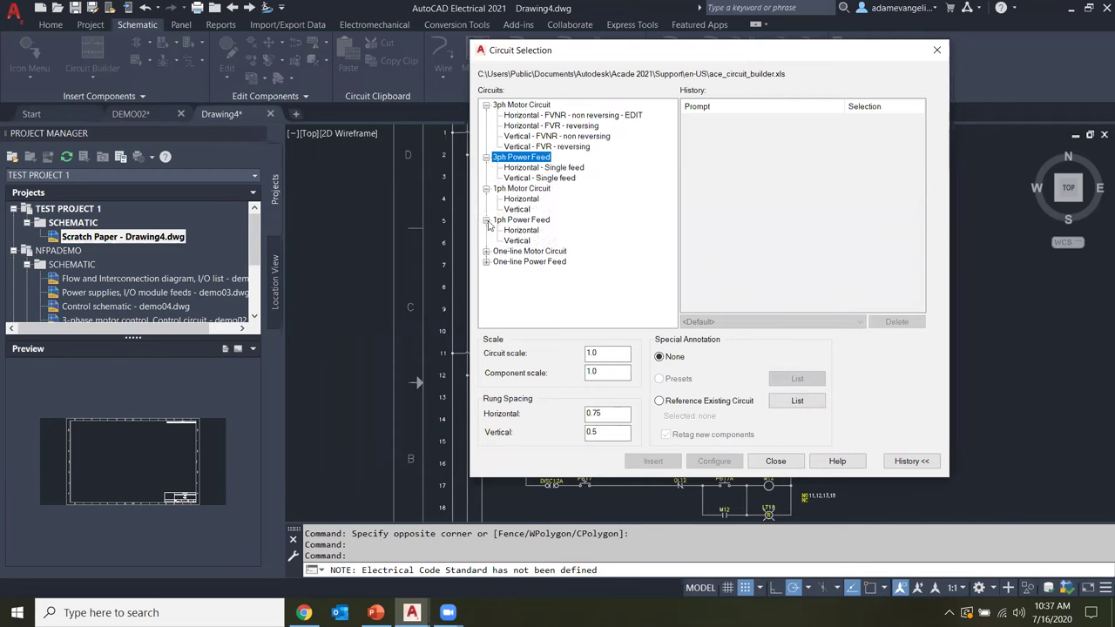
{"action": "left_click", "coordinate": [486, 252]}
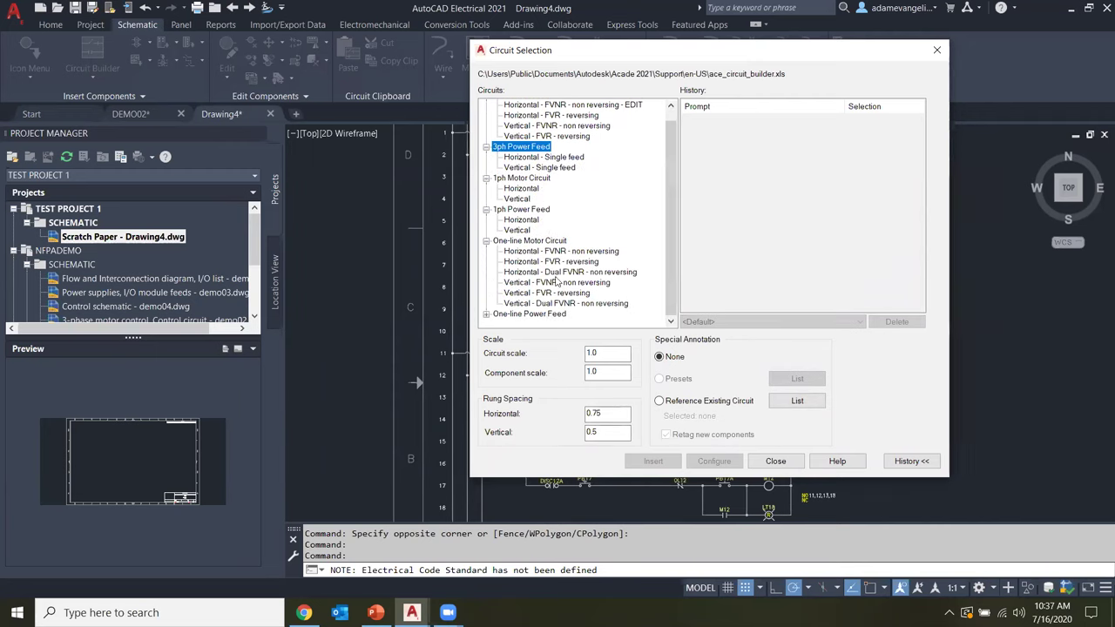
{"action": "left_click", "coordinate": [570, 282]}
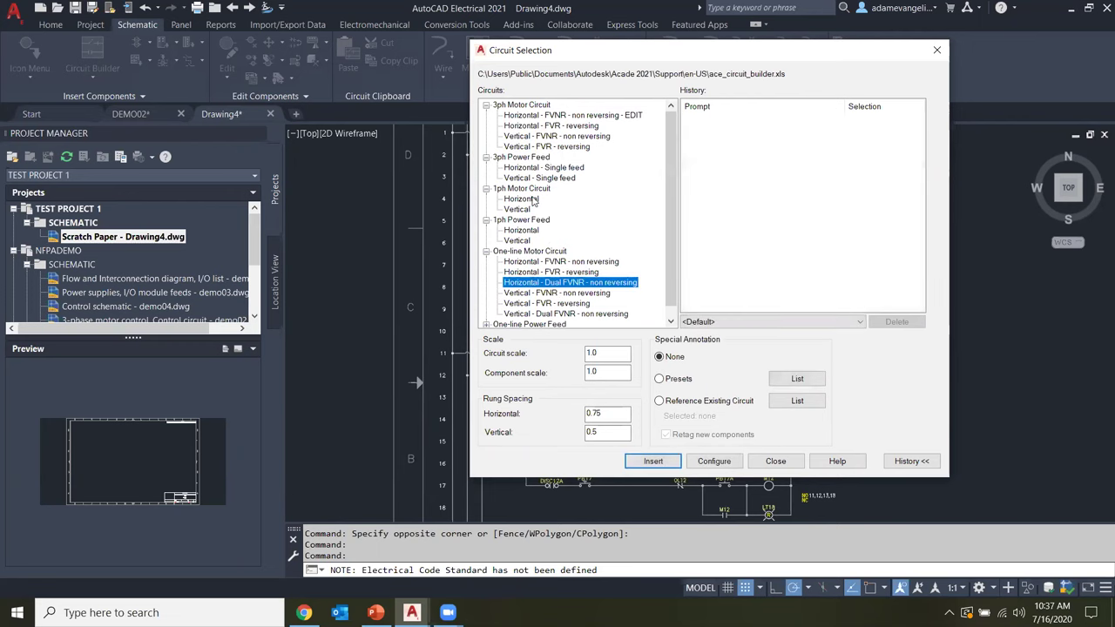
{"action": "left_click", "coordinate": [533, 200]}
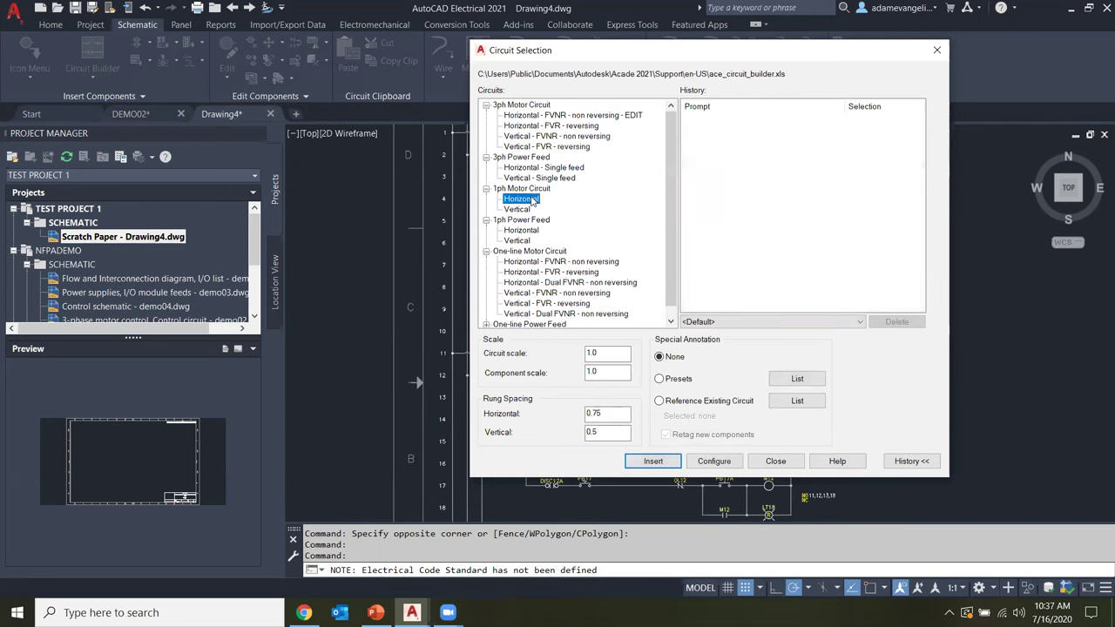
{"action": "left_click", "coordinate": [552, 120]}
{"action": "left_click", "coordinate": [714, 461]}
{"action": "key", "text": "Escape"}
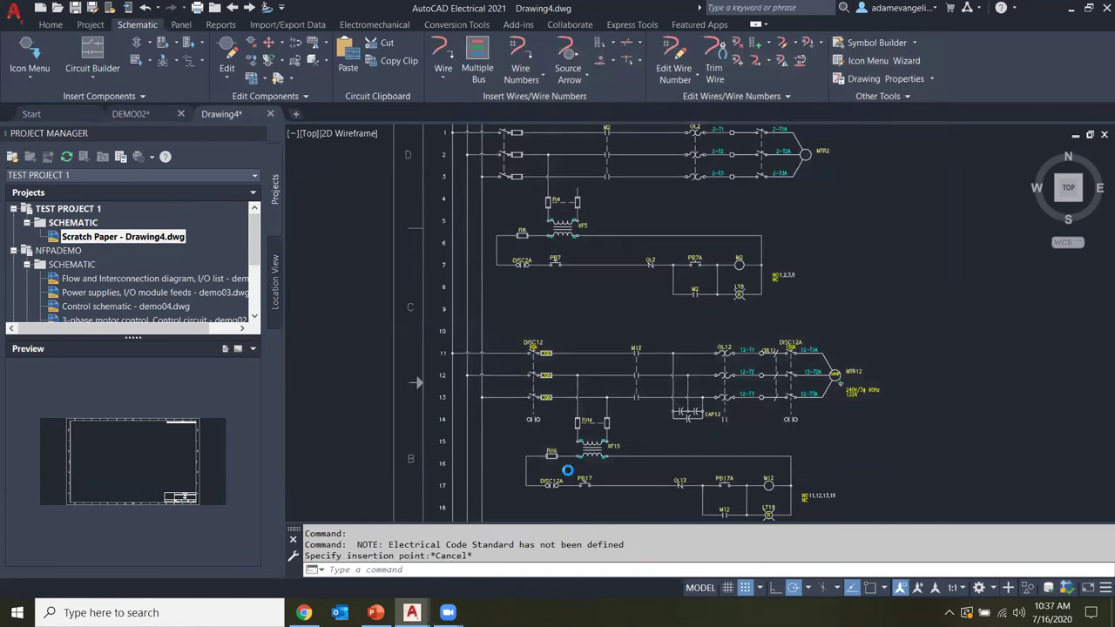
- Open motor MTR12 for editing and examine all its rating values and catalog data, leaving the component as it is
{"action": "scroll", "coordinate": [606, 440], "scroll_direction": "up", "scroll_amount": 3}
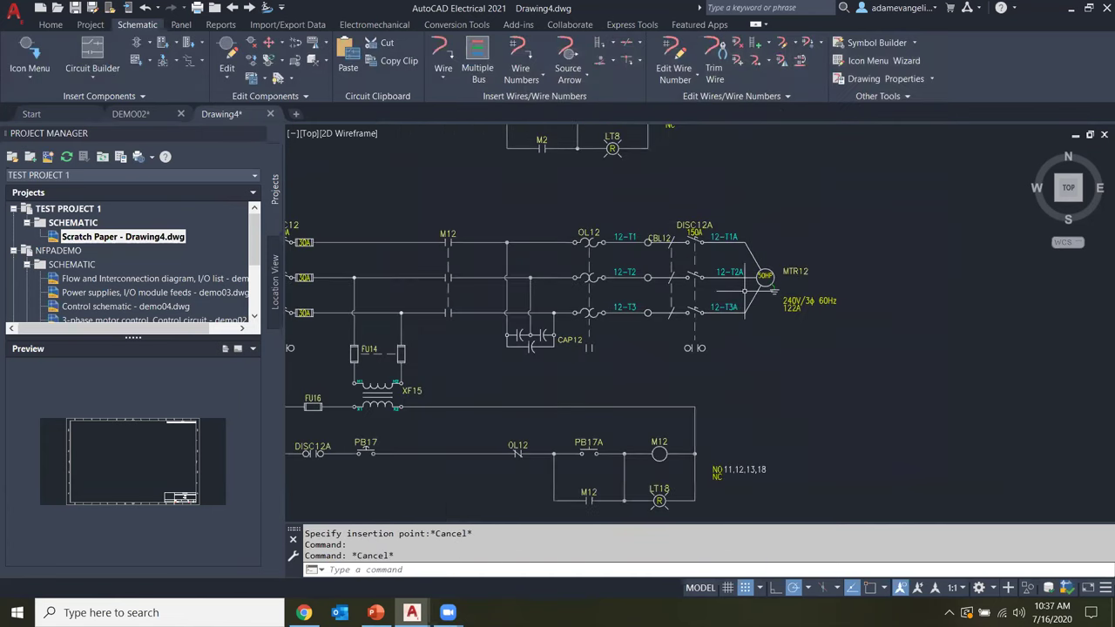
{"action": "right_click", "coordinate": [766, 285]}
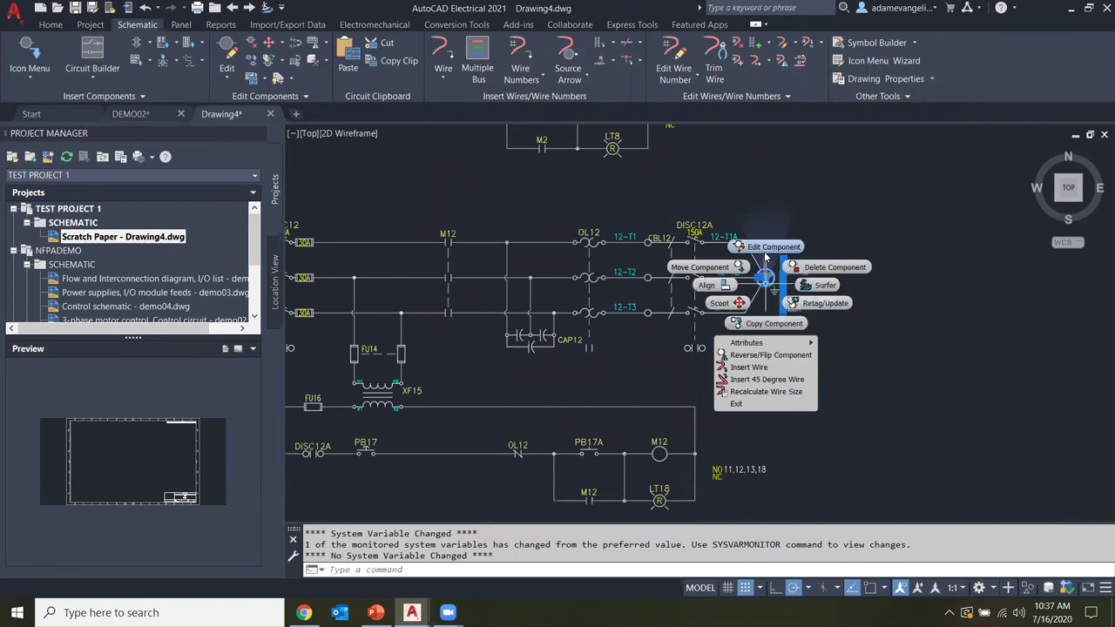
{"action": "left_click", "coordinate": [768, 248]}
{"action": "left_click", "coordinate": [371, 498]}
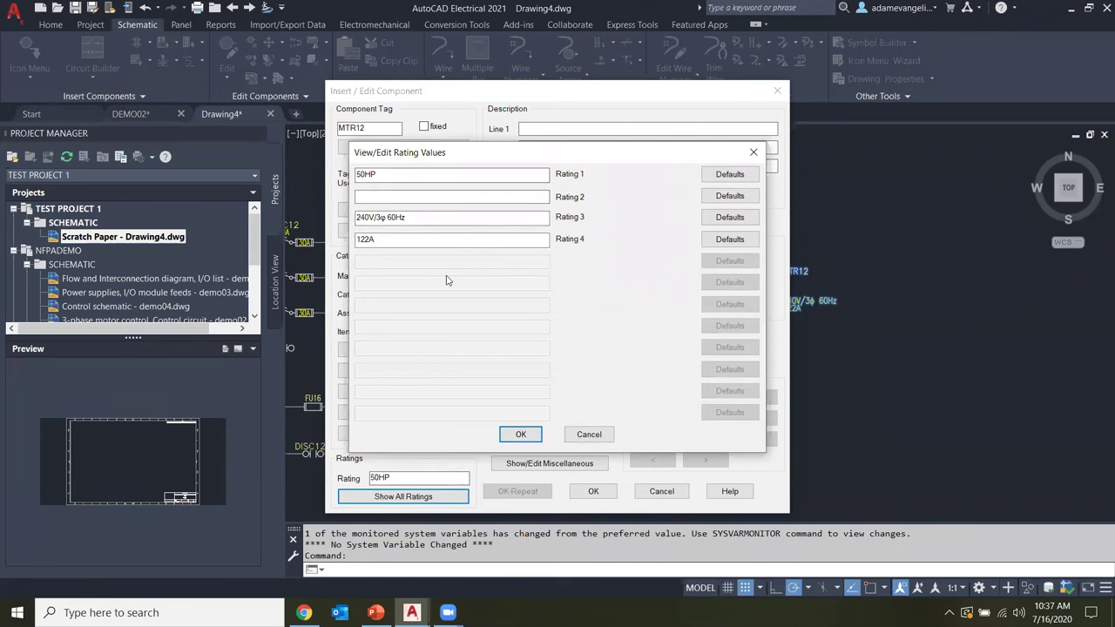
{"action": "key", "text": "Escape"}
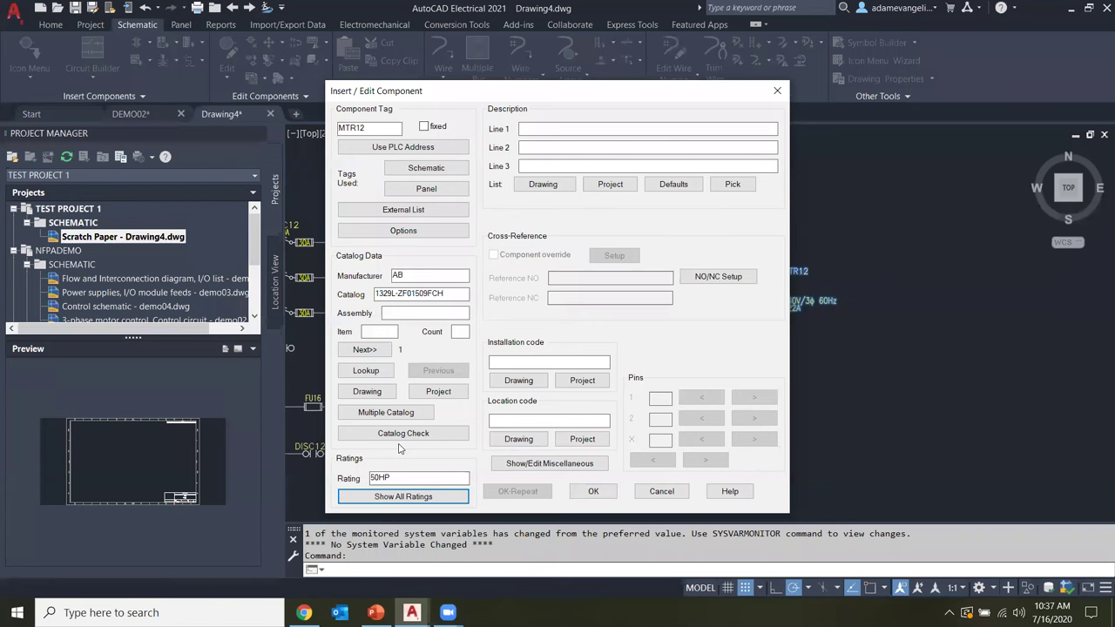
{"action": "left_click", "coordinate": [640, 490]}
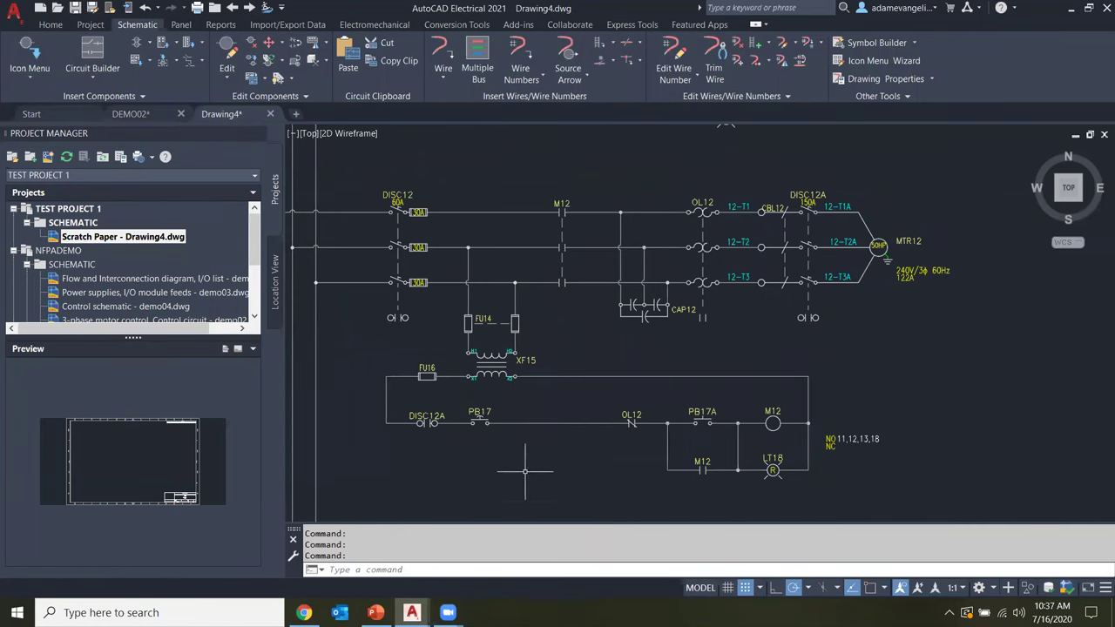
- Insert another motor circuit at ladder line 21 with Circuit Builder from history entry Horizontal - FVNR - non reversing - EDIT (004)
{"action": "middle_click_drag", "start_coordinate": [497, 492], "coordinate": [554, 498]}
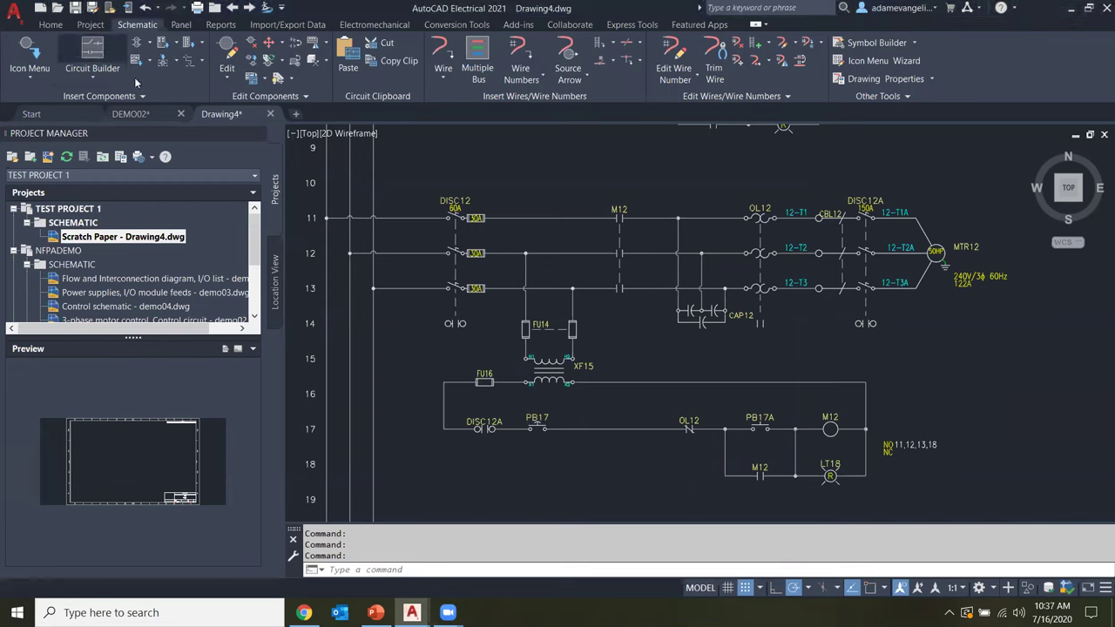
{"action": "left_click", "coordinate": [115, 48]}
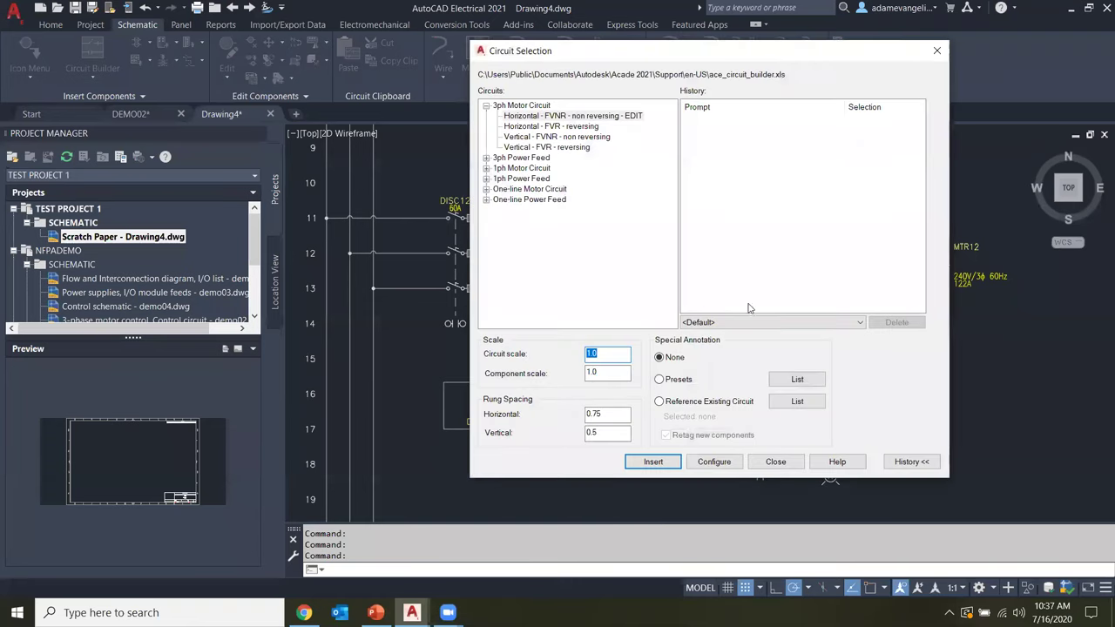
{"action": "left_click", "coordinate": [767, 323]}
{"action": "left_click", "coordinate": [748, 371]}
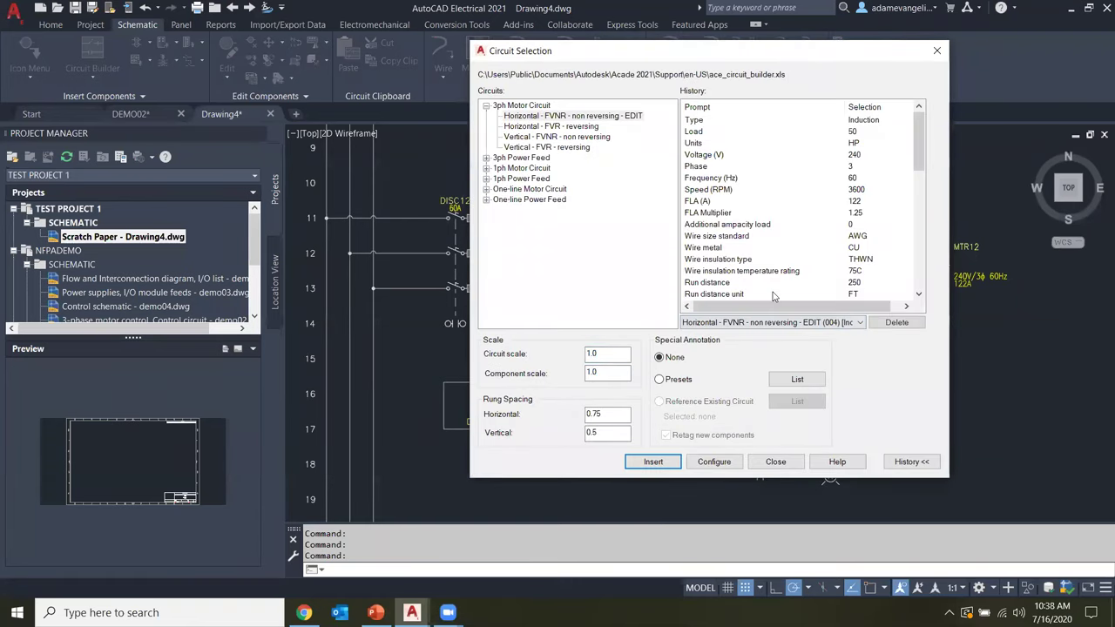
{"action": "scroll", "coordinate": [752, 243], "scroll_direction": "down", "scroll_amount": 4}
{"action": "scroll", "coordinate": [753, 243], "scroll_direction": "up", "scroll_amount": 4}
{"action": "left_click", "coordinate": [661, 468]}
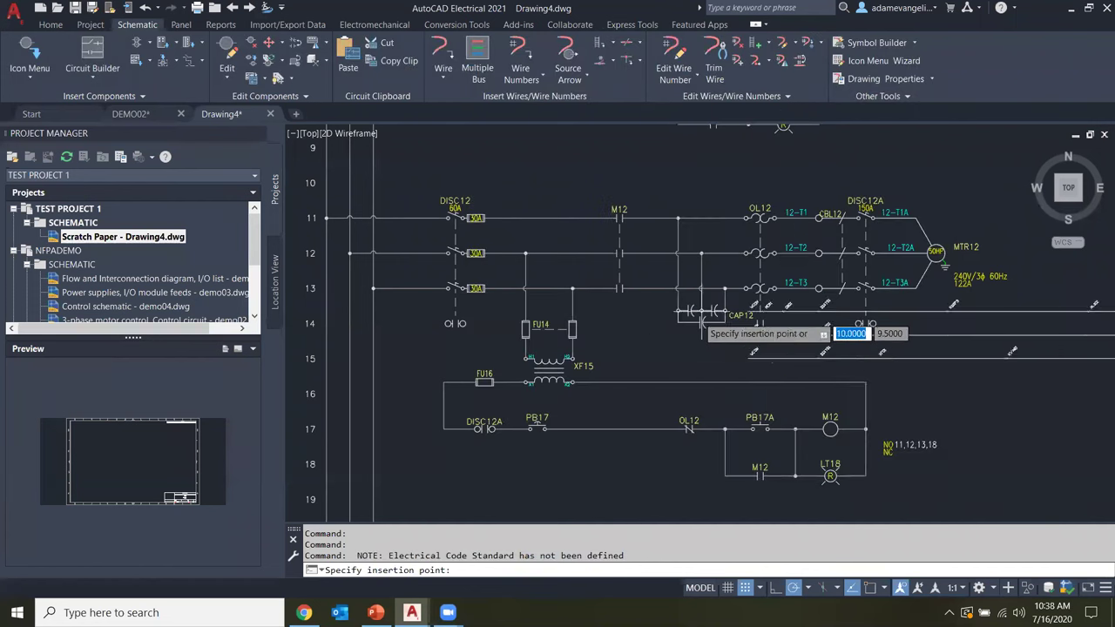
{"action": "scroll", "coordinate": [819, 322], "scroll_direction": "down", "scroll_amount": 3}
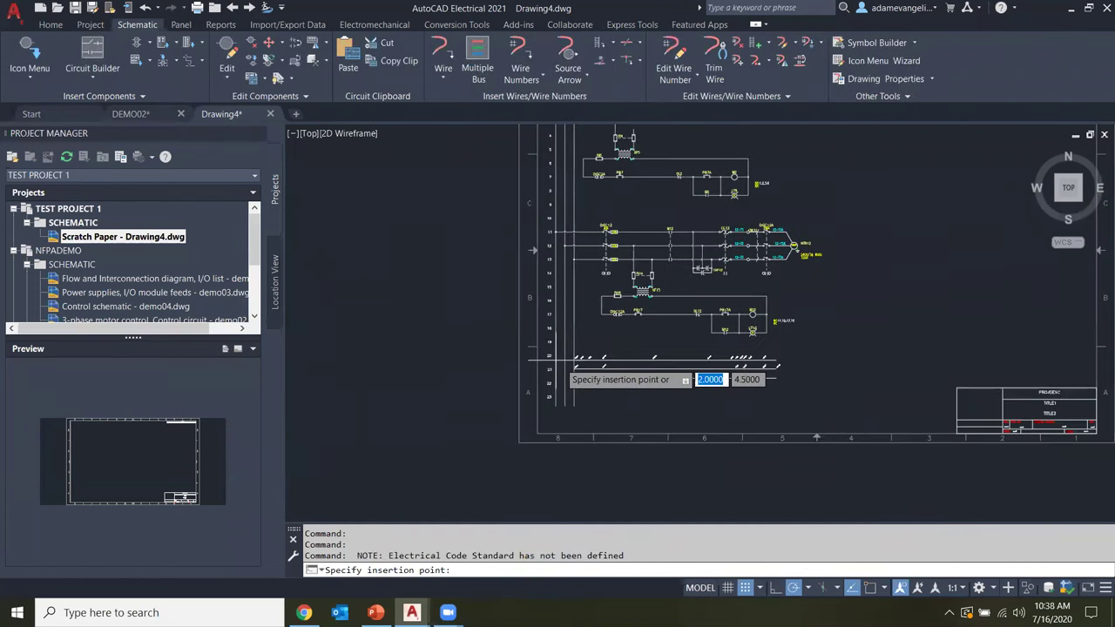
{"action": "left_click", "coordinate": [561, 369]}
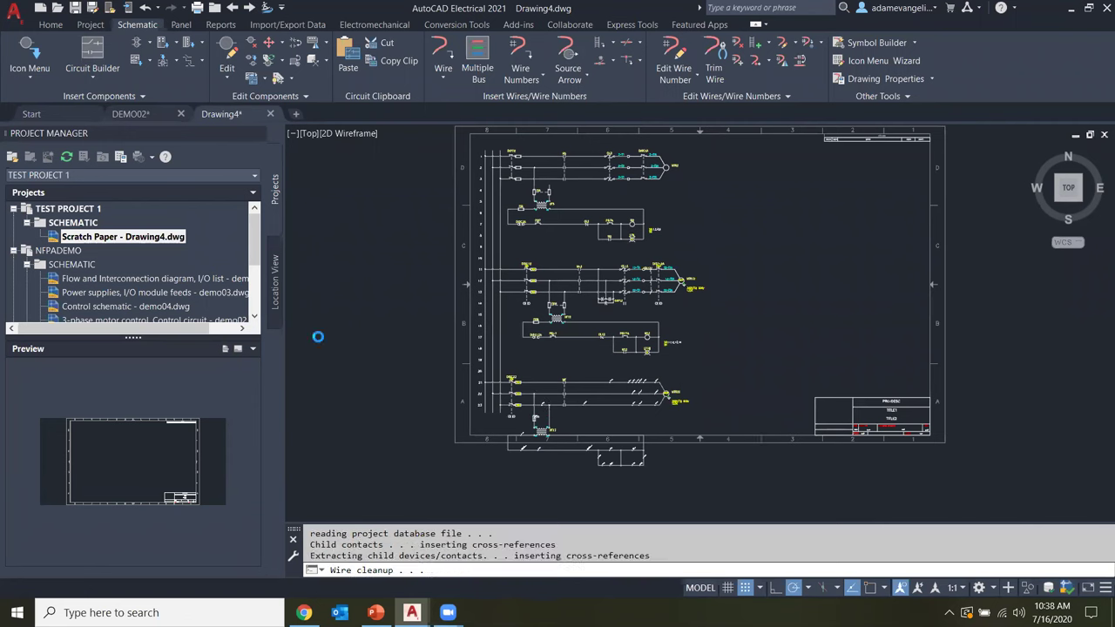
{"action": "left_click", "coordinate": [85, 73]}
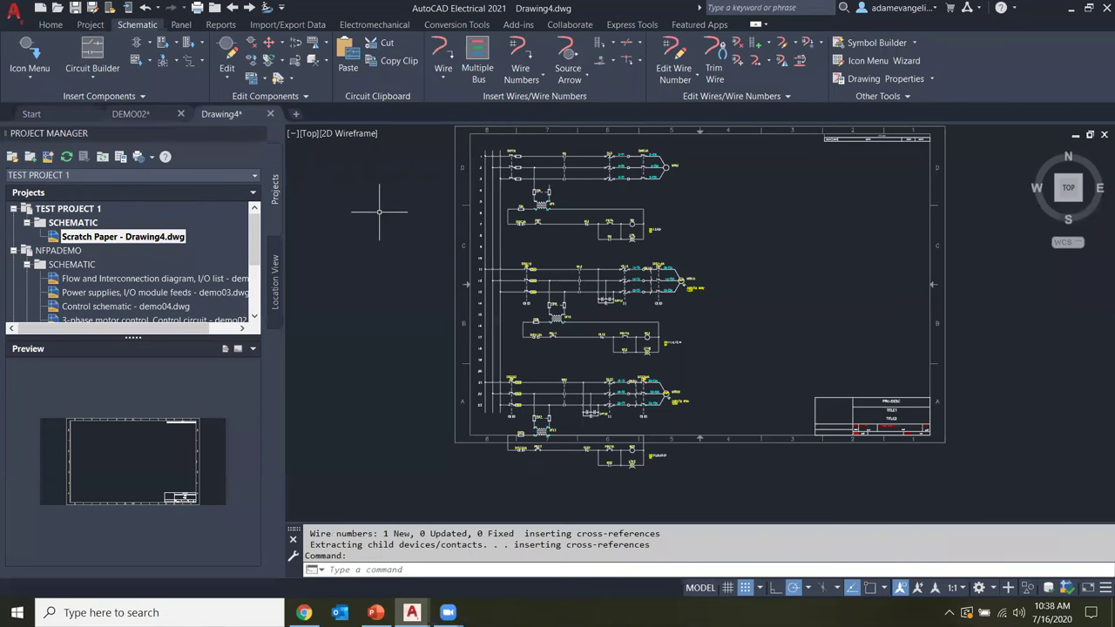
{"action": "key", "text": "Escape"}
{"action": "key", "text": "Escape"}
{"action": "key", "text": "Escape"}
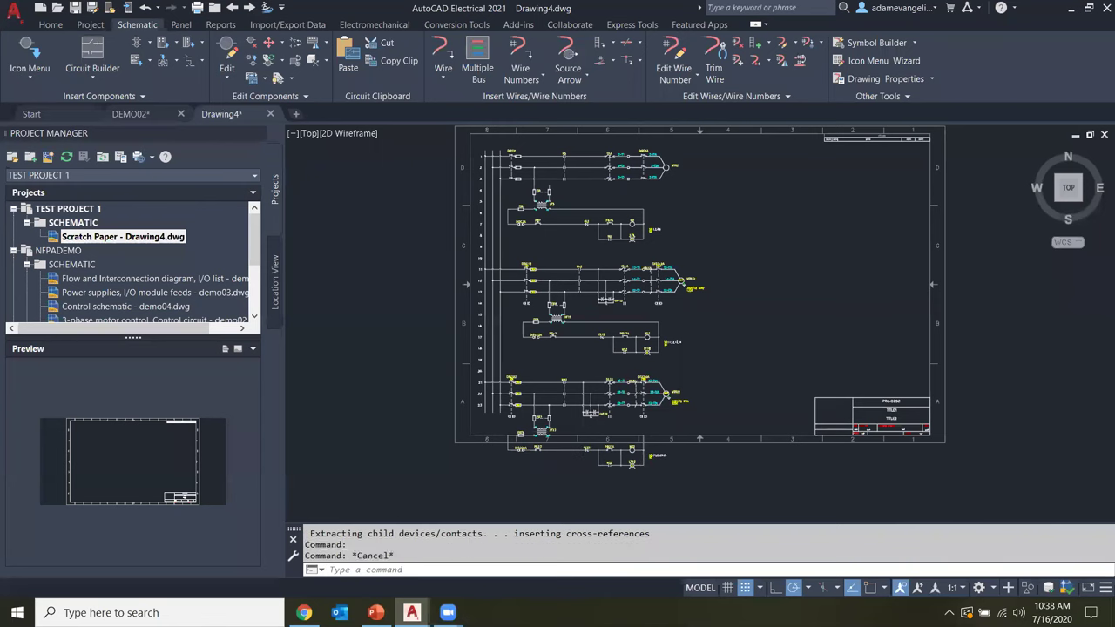
{"action": "left_click", "coordinate": [368, 314]}
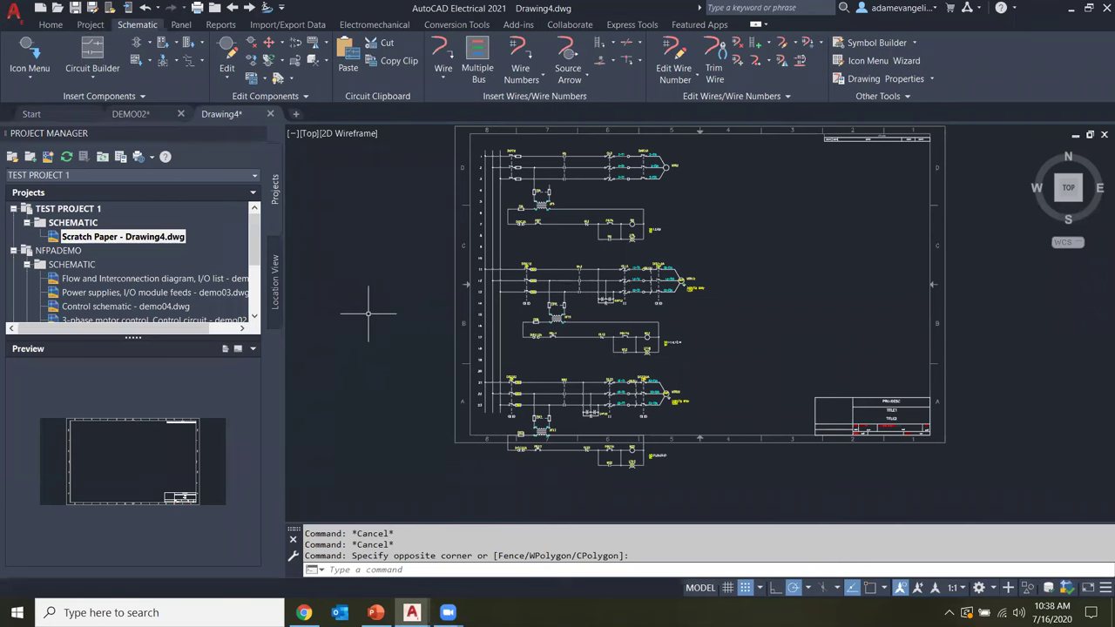
- Restart Circuit Builder and look through the saved history entries of Horizontal - FVNR - non reversing - EDIT, leaving without inserting a circuit
{"action": "left_click", "coordinate": [88, 54]}
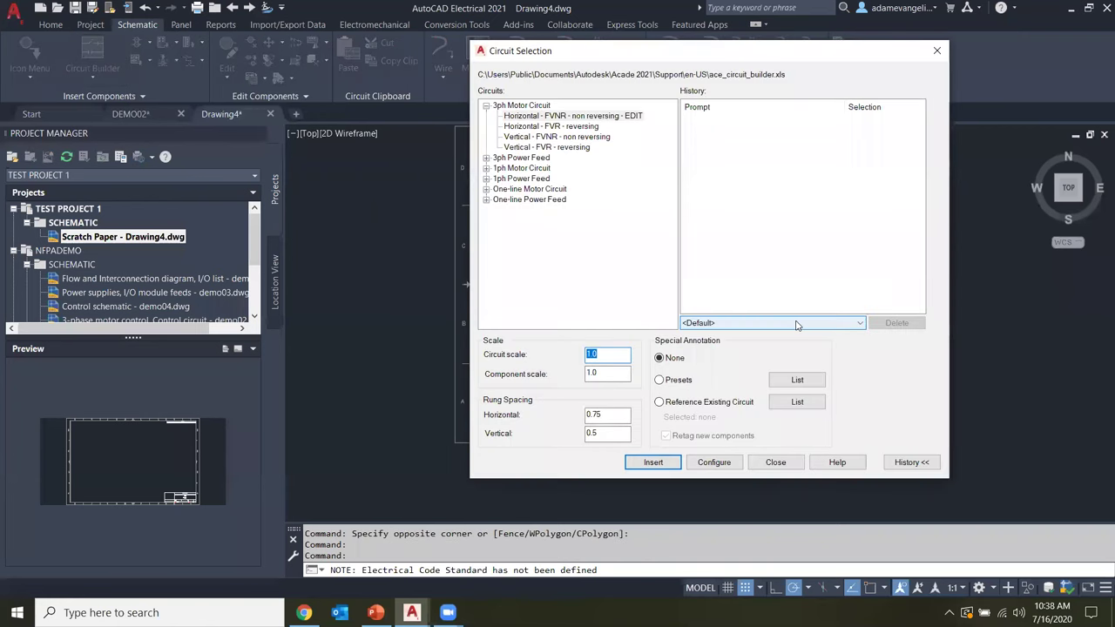
{"action": "left_click", "coordinate": [796, 324]}
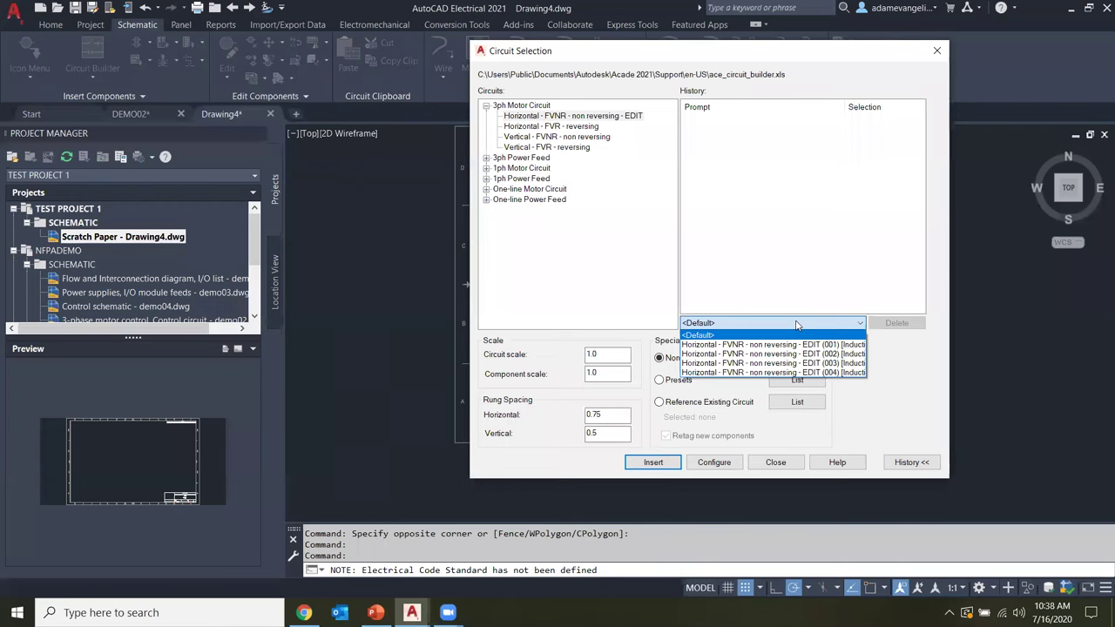
{"action": "left_click", "coordinate": [796, 323]}
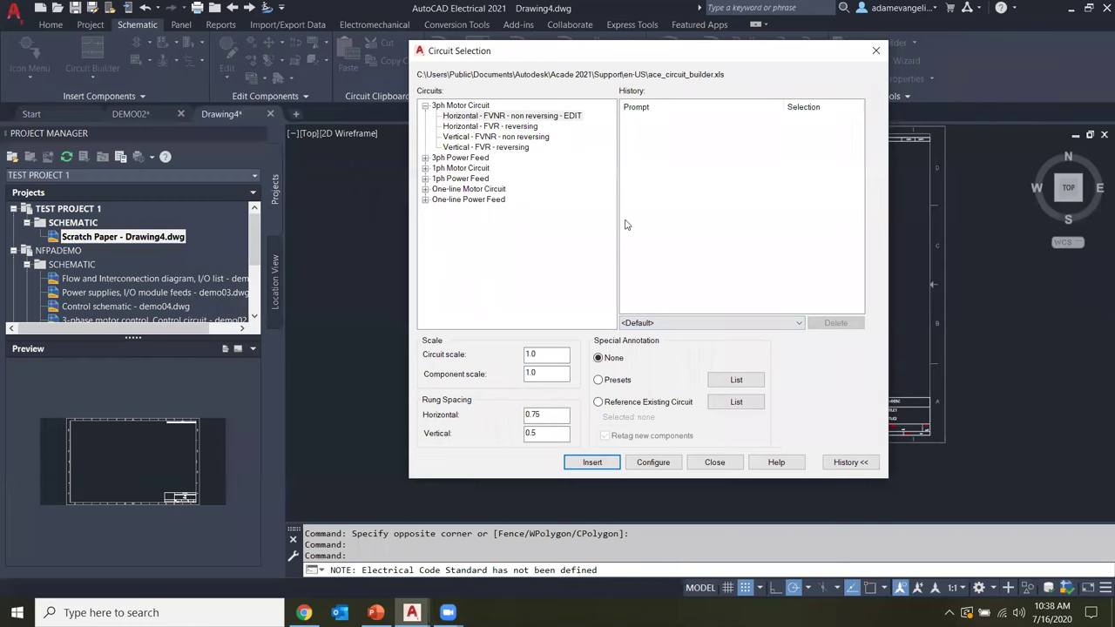
{"action": "left_click", "coordinate": [443, 258]}
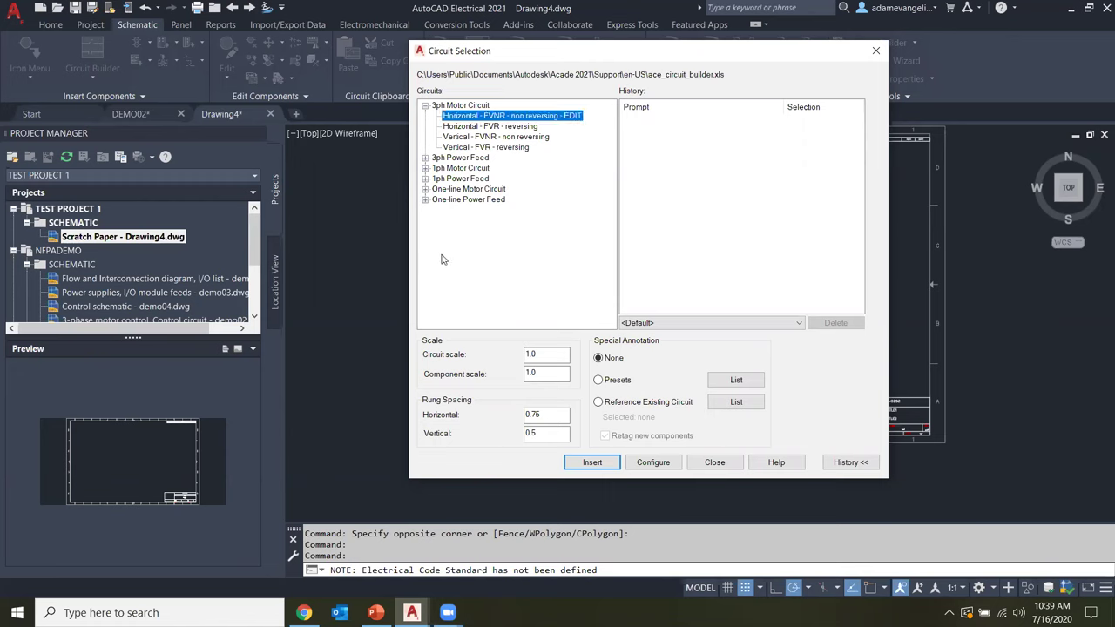
{"action": "left_click", "coordinate": [593, 463]}
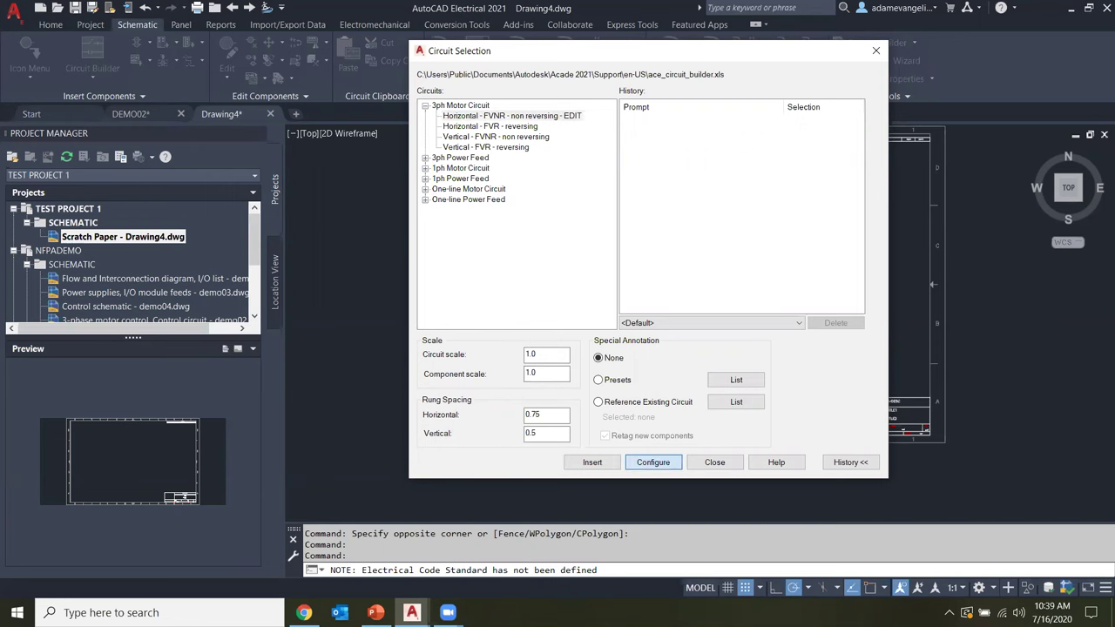
{"action": "key", "text": "Escape"}
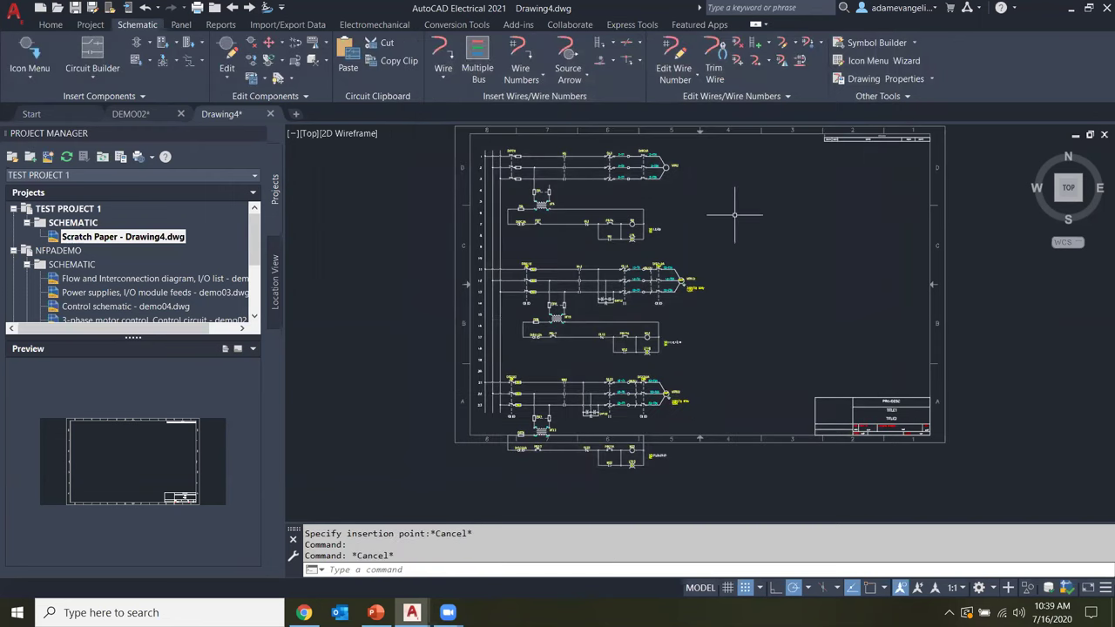
{"action": "middle_click_drag", "start_coordinate": [734, 215], "coordinate": [729, 261]}
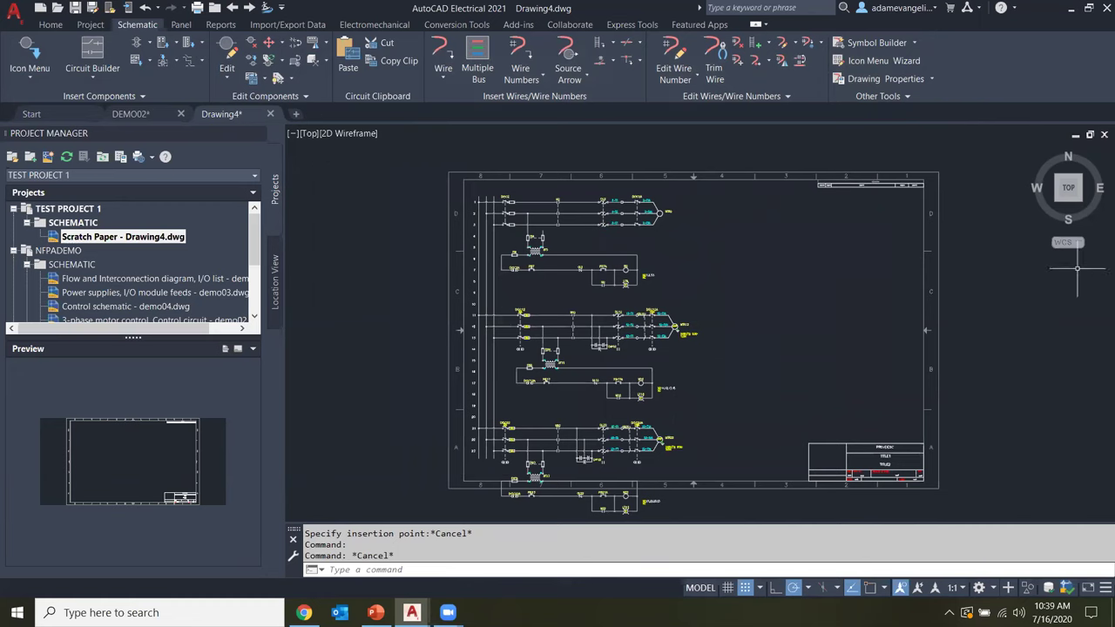
{"action": "left_click", "coordinate": [794, 326]}
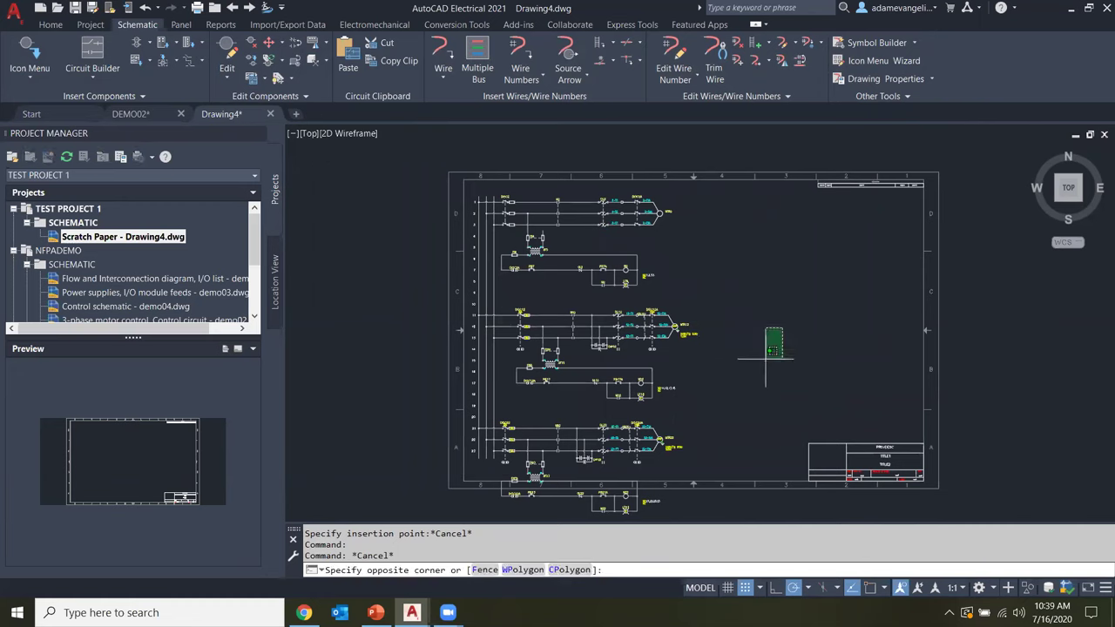
{"action": "left_click", "coordinate": [737, 391]}
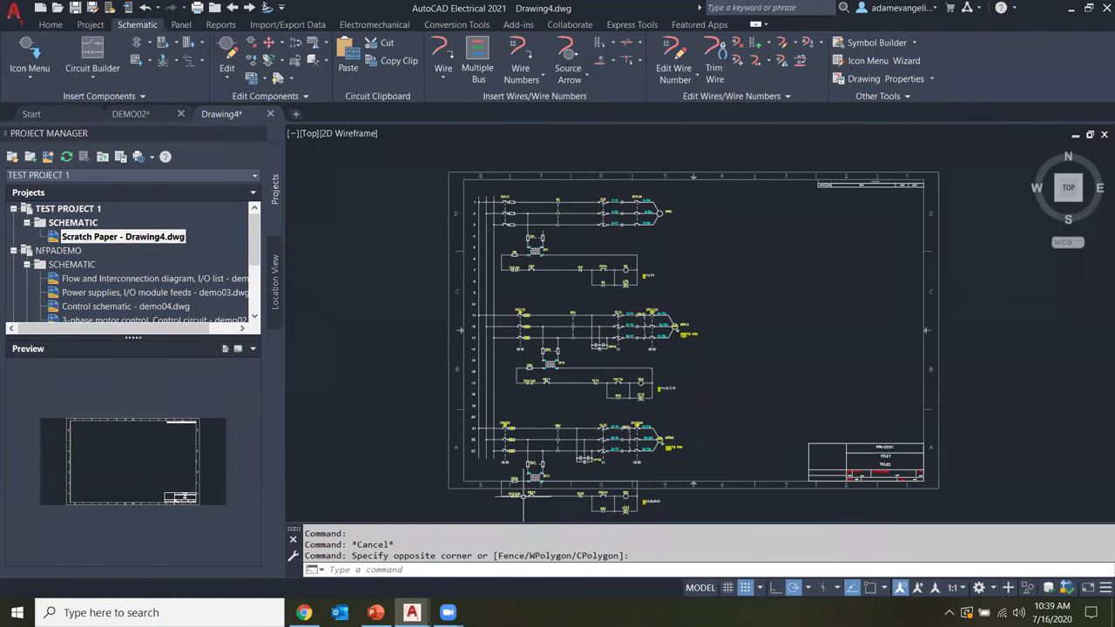
{"action": "left_click", "coordinate": [72, 49]}
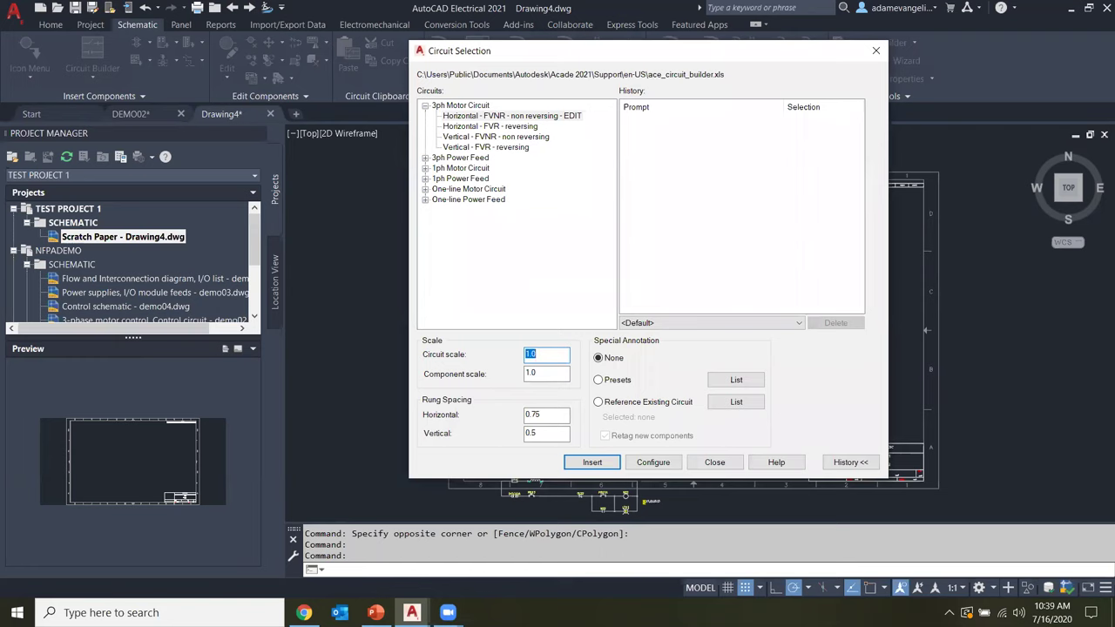
{"action": "left_click", "coordinate": [539, 271]}
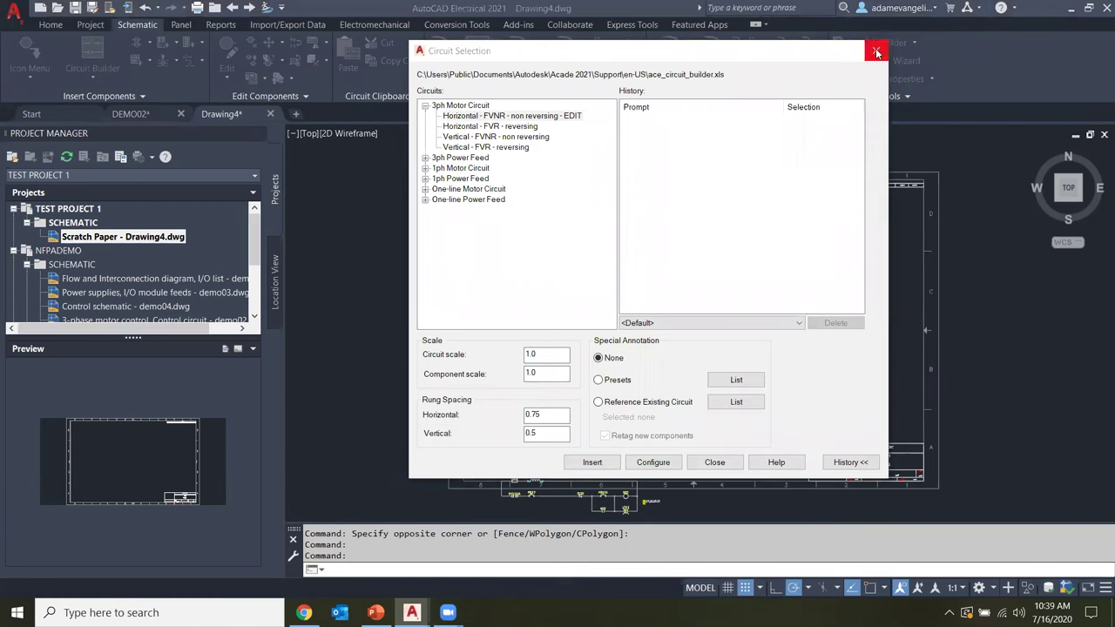
{"action": "left_click", "coordinate": [515, 116]}
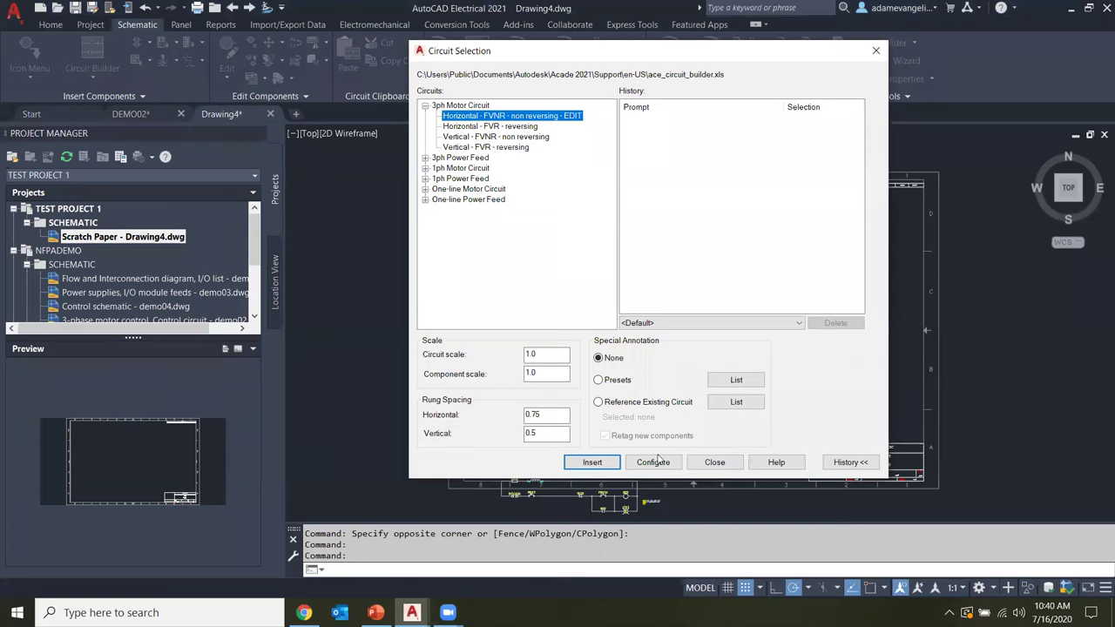
{"action": "double_click", "coordinate": [514, 115]}
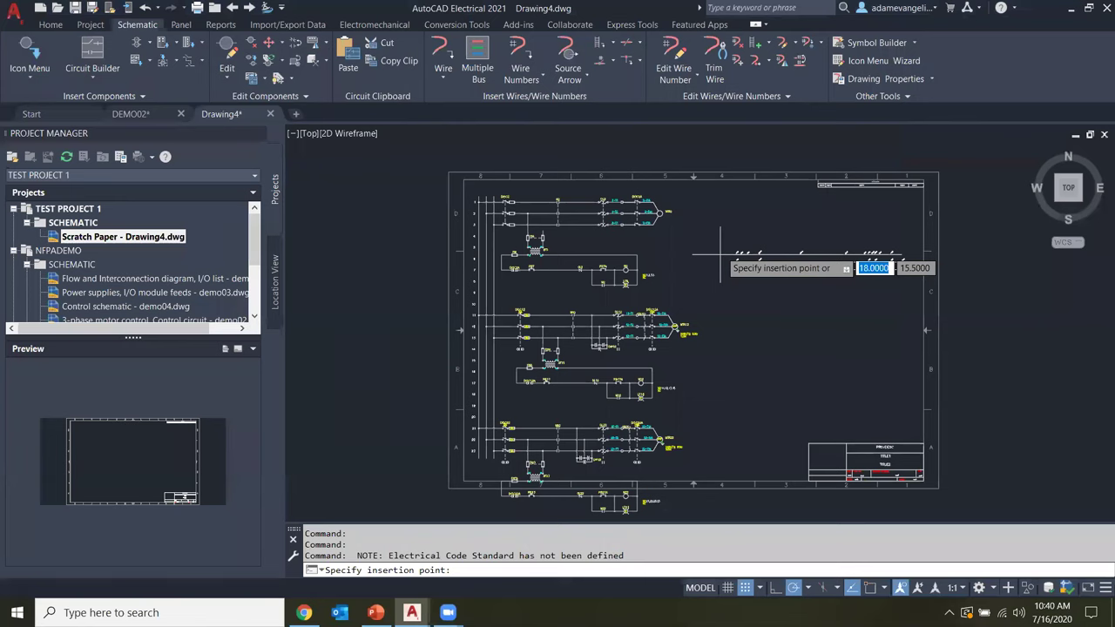
{"action": "key", "text": "Escape"}
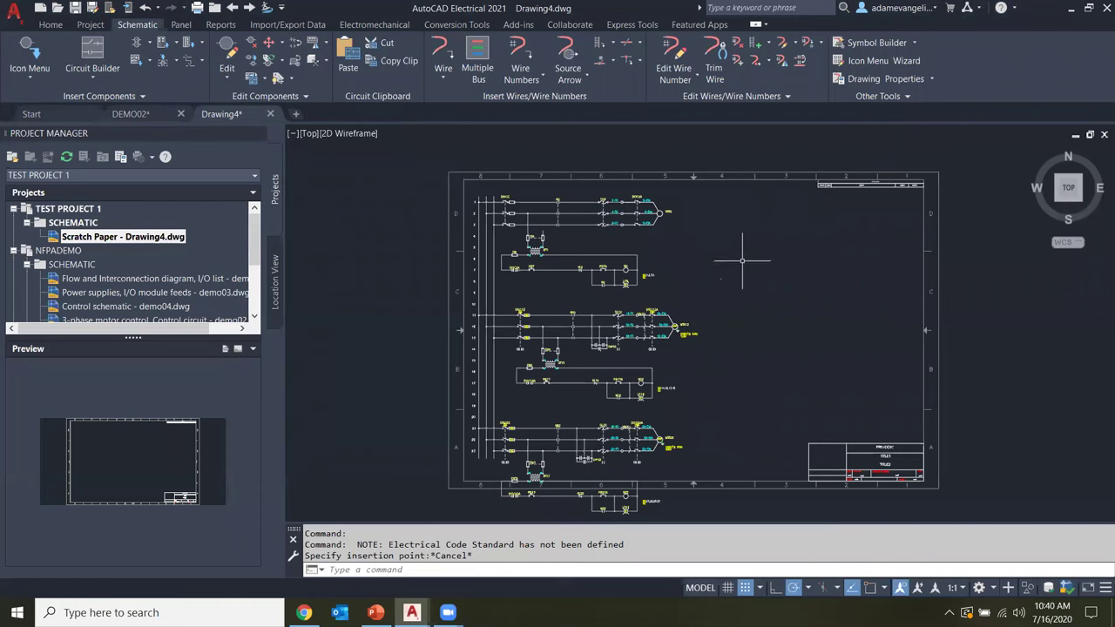
{"action": "left_click", "coordinate": [764, 337]}
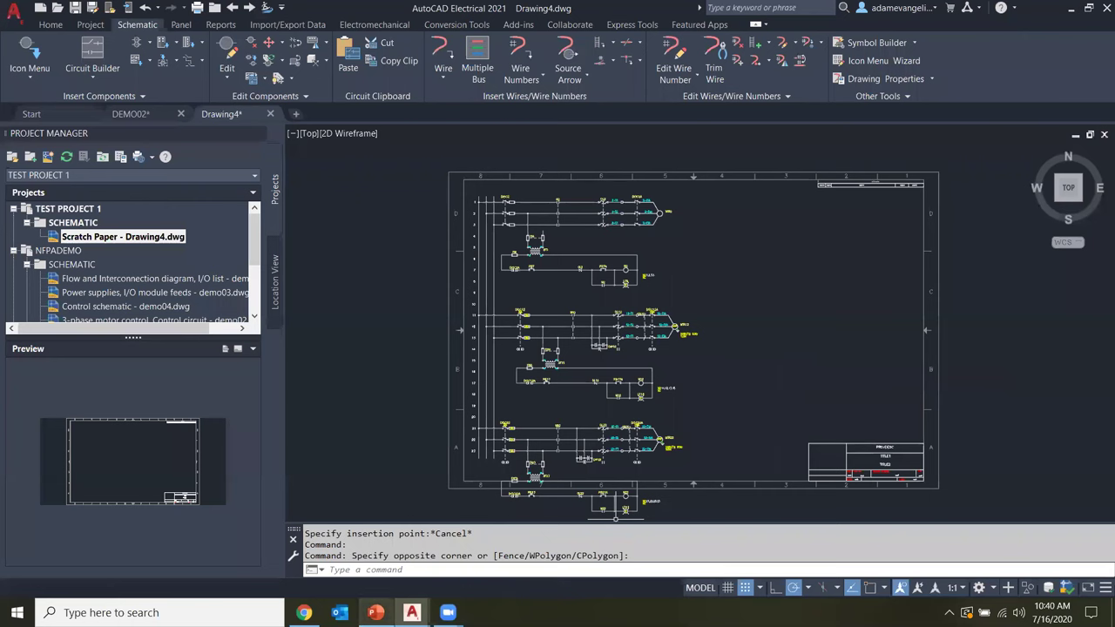
- Switch to the circuit builder ava.pptx presentation in PowerPoint and read the Customizing Circuit Builder slide
{"action": "left_click", "coordinate": [375, 613]}
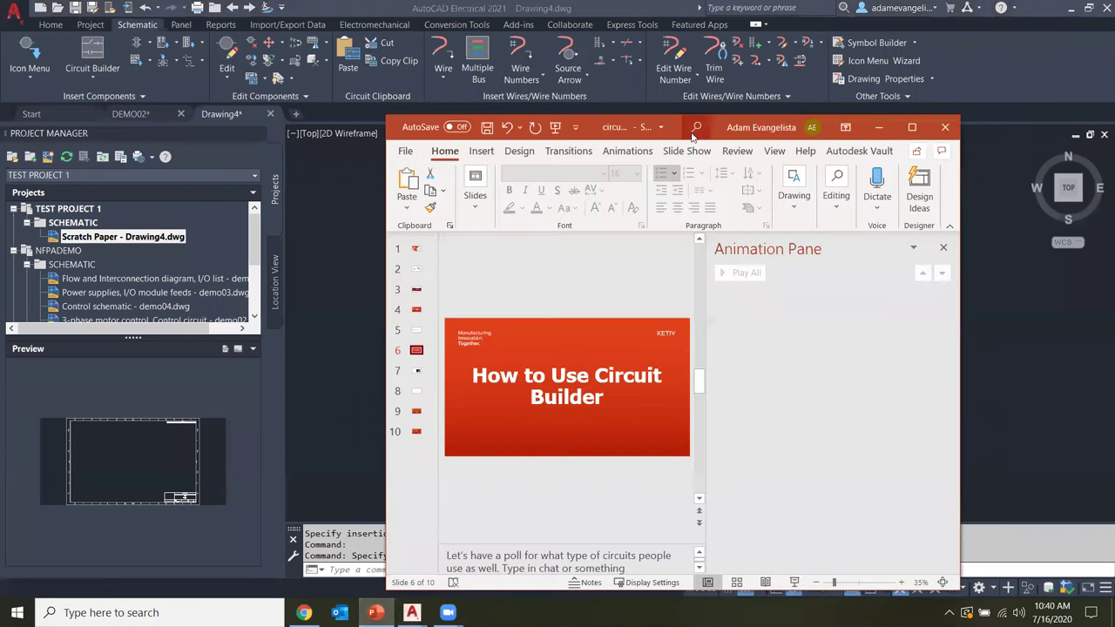
{"action": "double_click", "coordinate": [749, 128]}
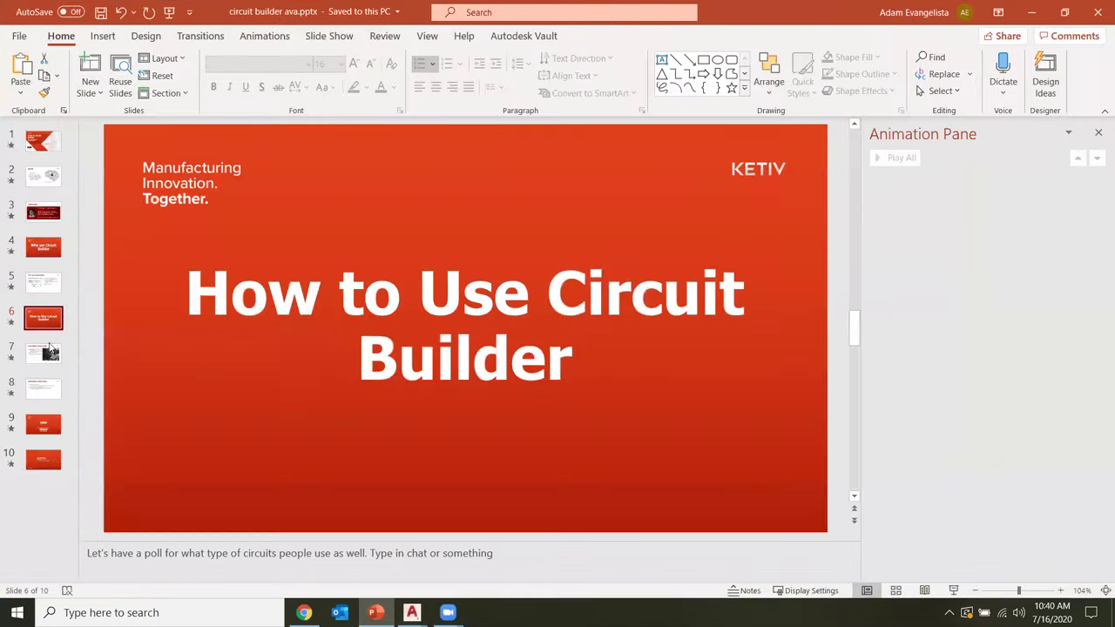
{"action": "left_click", "coordinate": [38, 352]}
{"action": "left_click", "coordinate": [48, 328]}
{"action": "left_click", "coordinate": [34, 355]}
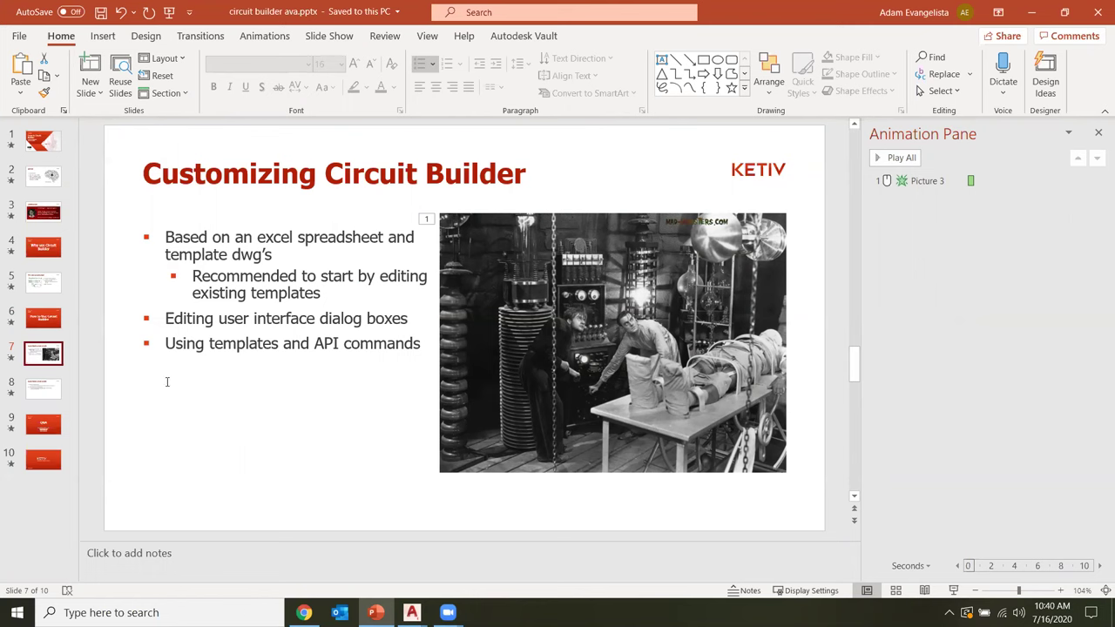
{"action": "left_click_drag", "start_coordinate": [245, 342], "coordinate": [272, 241]}
{"action": "left_click", "coordinate": [273, 238]}
{"action": "triple_click", "coordinate": [272, 239]}
{"action": "left_click", "coordinate": [293, 398]}
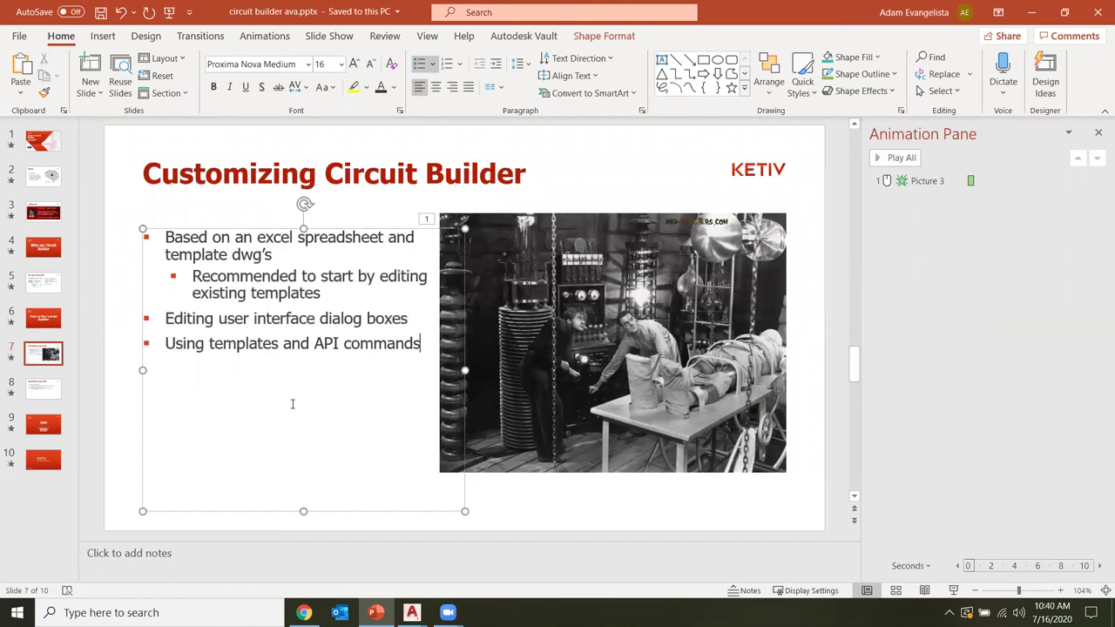
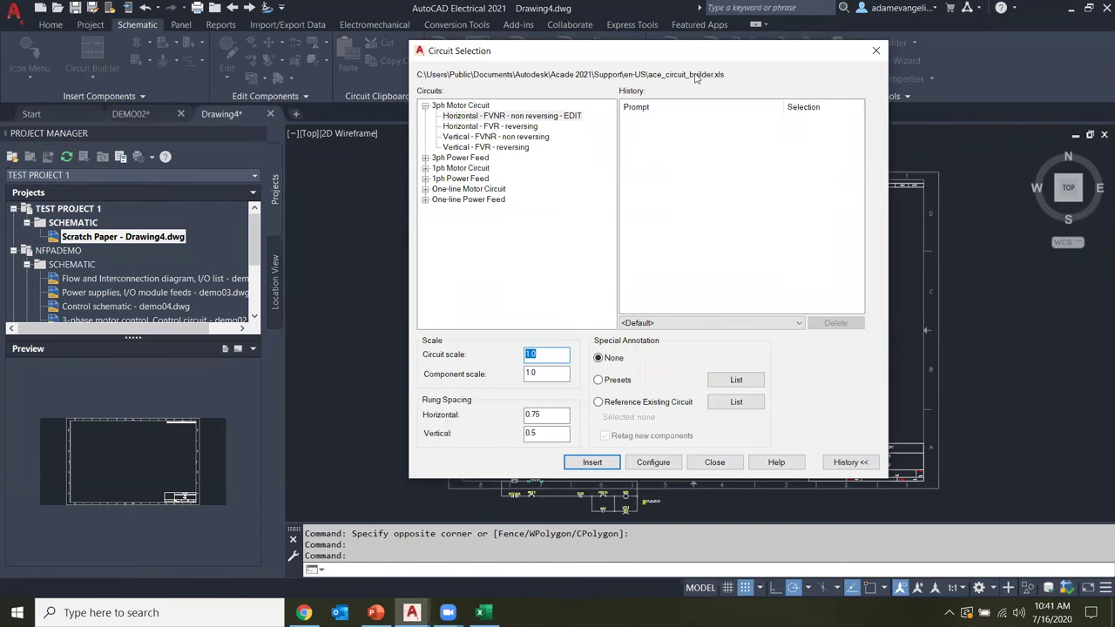
- Leave the Circuit Selection dialog, switch to Excel and open the recent workbook ace_circuit_builder.xls in a maximized window
{"action": "left_click", "coordinate": [876, 51]}
{"action": "left_click", "coordinate": [483, 612]}
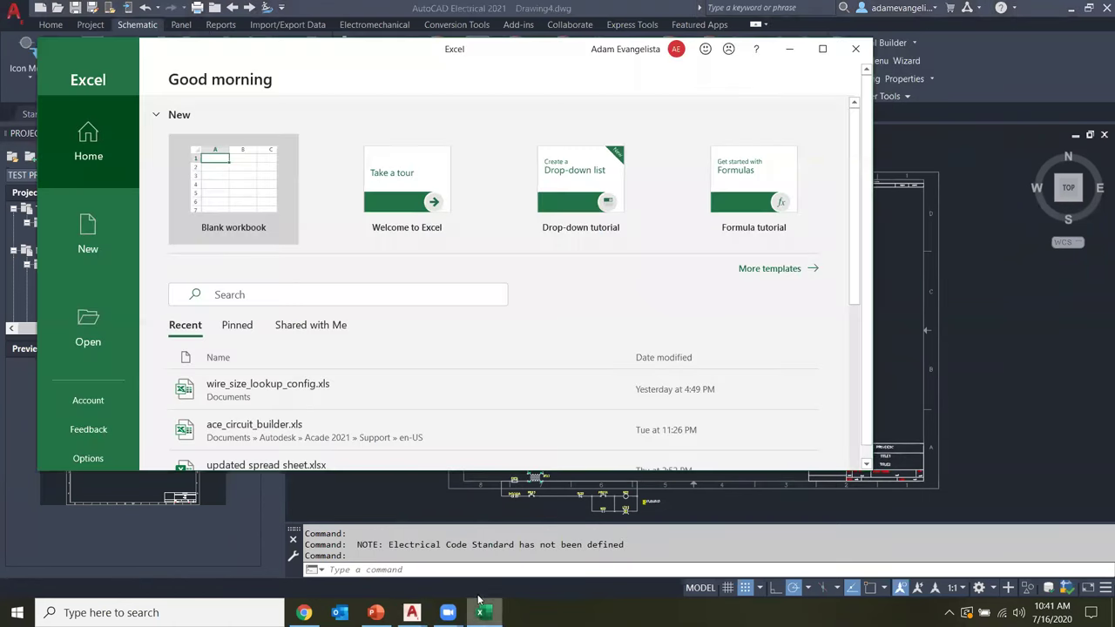
{"action": "scroll", "coordinate": [365, 379], "scroll_direction": "down", "scroll_amount": 1}
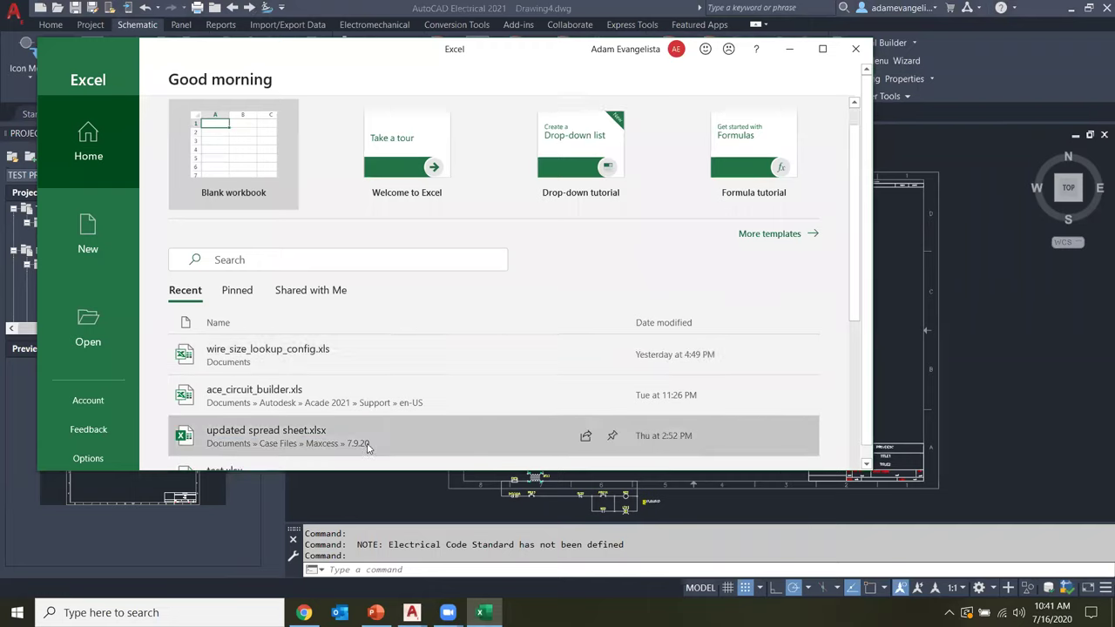
{"action": "left_click", "coordinate": [380, 393]}
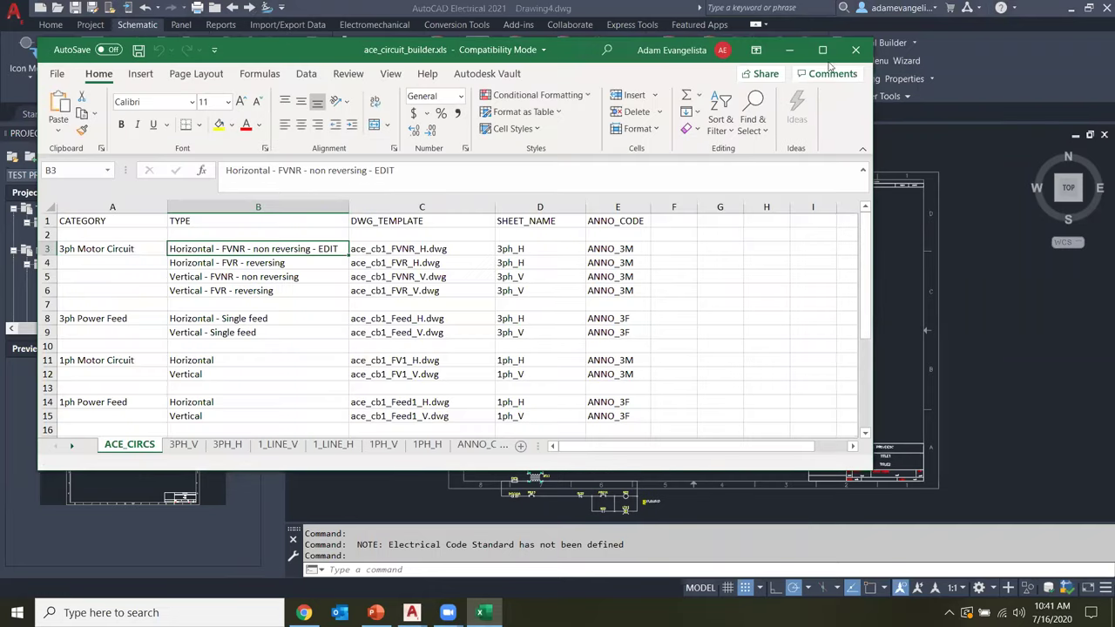
{"action": "left_click", "coordinate": [823, 50]}
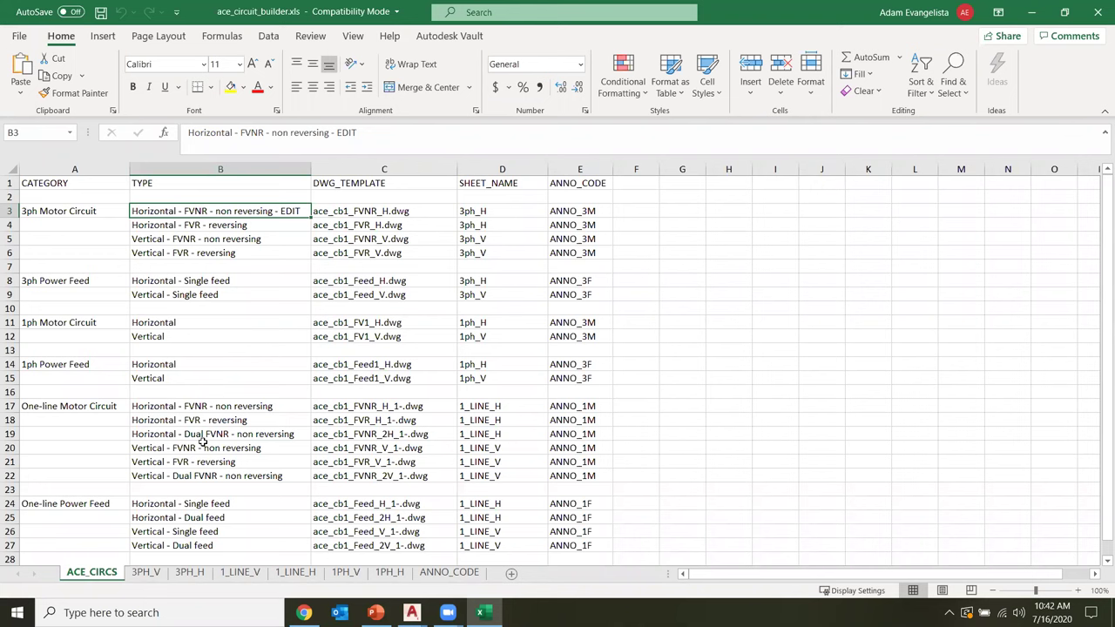
- Examine the 3ph Motor Circuit types and the drawing template for the horizontal non-reversing circuit on the ACE_CIRCS sheet
{"action": "left_click_drag", "start_coordinate": [57, 213], "coordinate": [184, 259]}
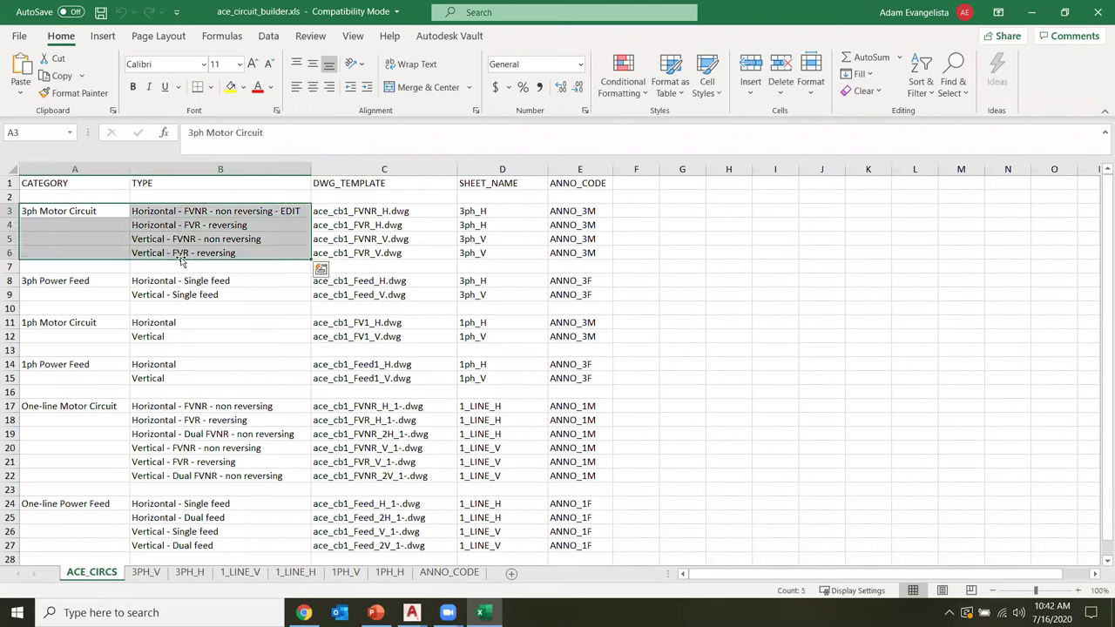
{"action": "left_click", "coordinate": [199, 249]}
{"action": "left_click", "coordinate": [202, 208]}
{"action": "left_click", "coordinate": [190, 225]}
{"action": "left_click", "coordinate": [184, 248]}
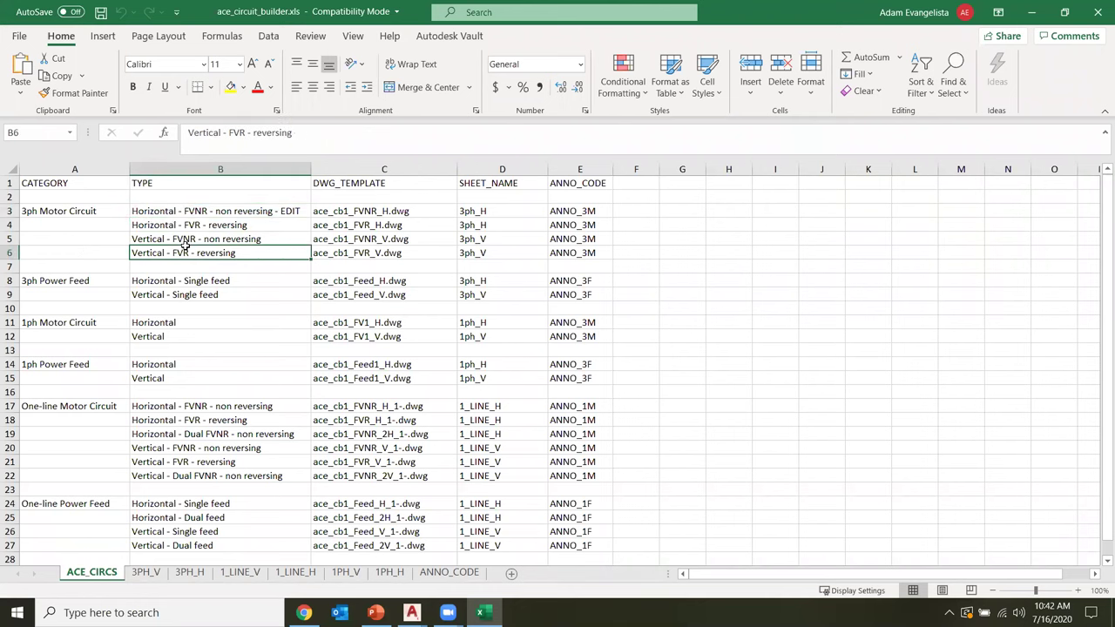
{"action": "left_click", "coordinate": [365, 213]}
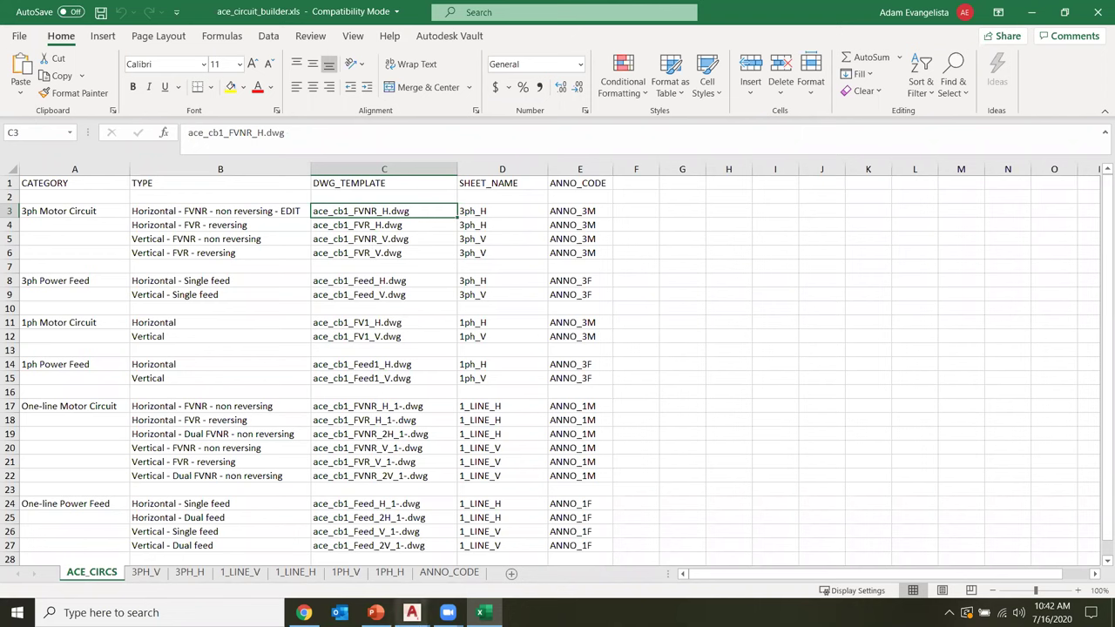
- Switch to AutoCAD Electrical, preview the Circuit Builder templates in the NFPA folder and open ace_cb1_Feed_H.dwg
{"action": "mouse_move", "coordinate": [412, 613]}
{"action": "left_click", "coordinate": [461, 558]}
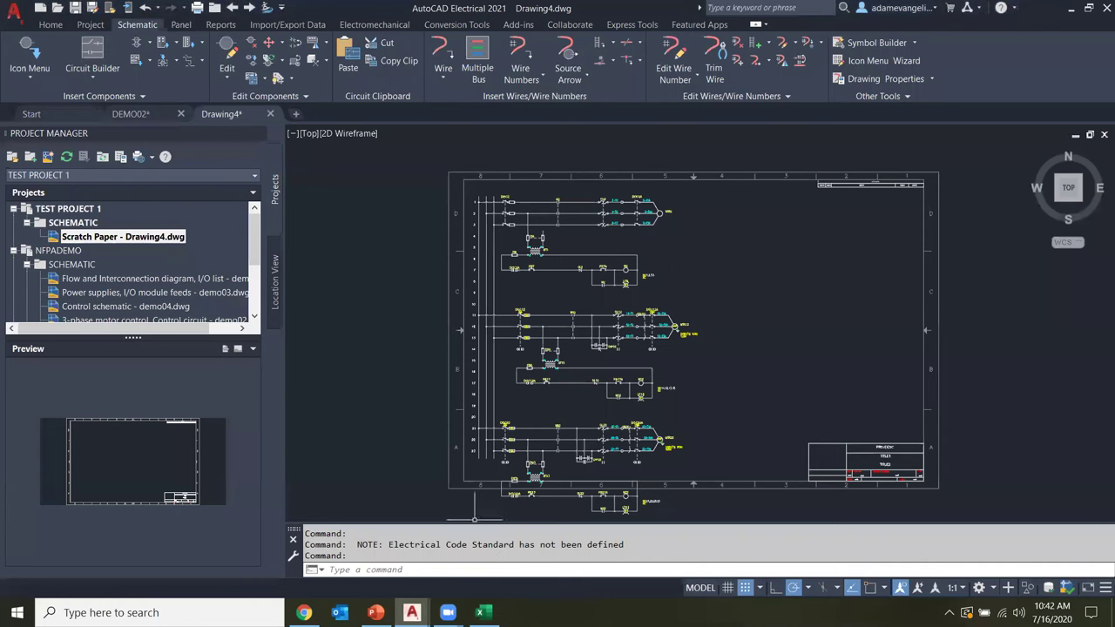
{"action": "left_click", "coordinate": [123, 114]}
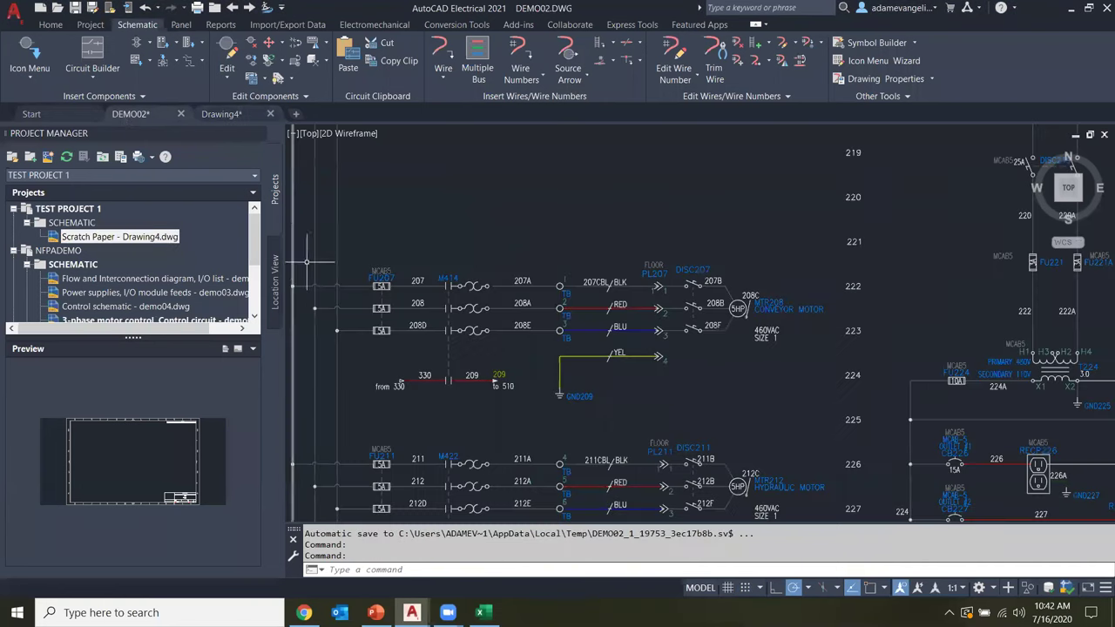
{"action": "left_click", "coordinate": [222, 114]}
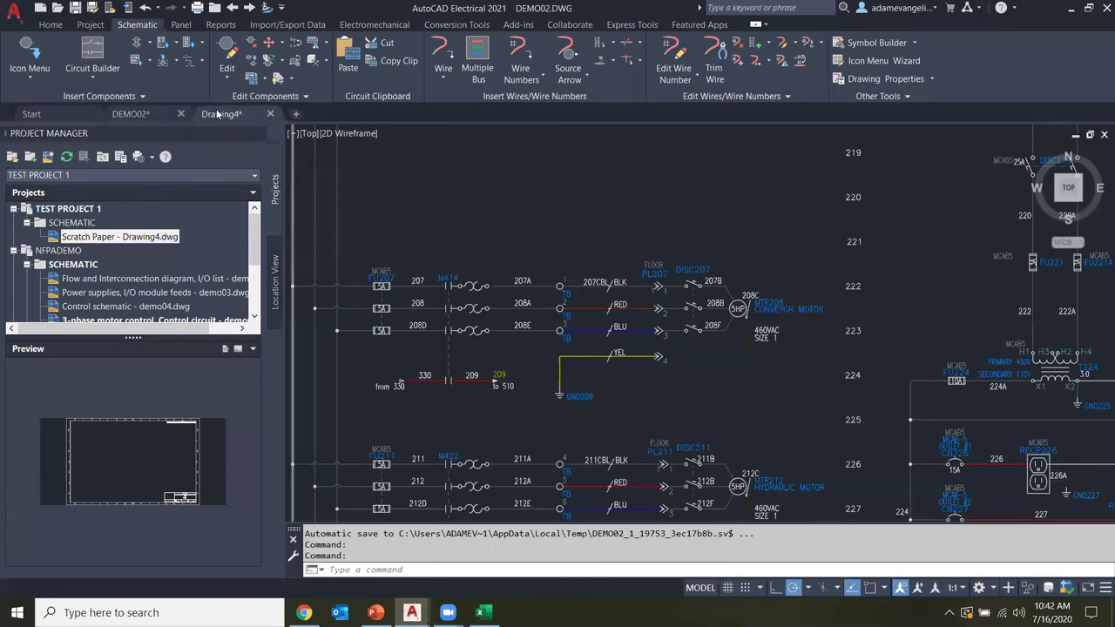
{"action": "left_click", "coordinate": [56, 8]}
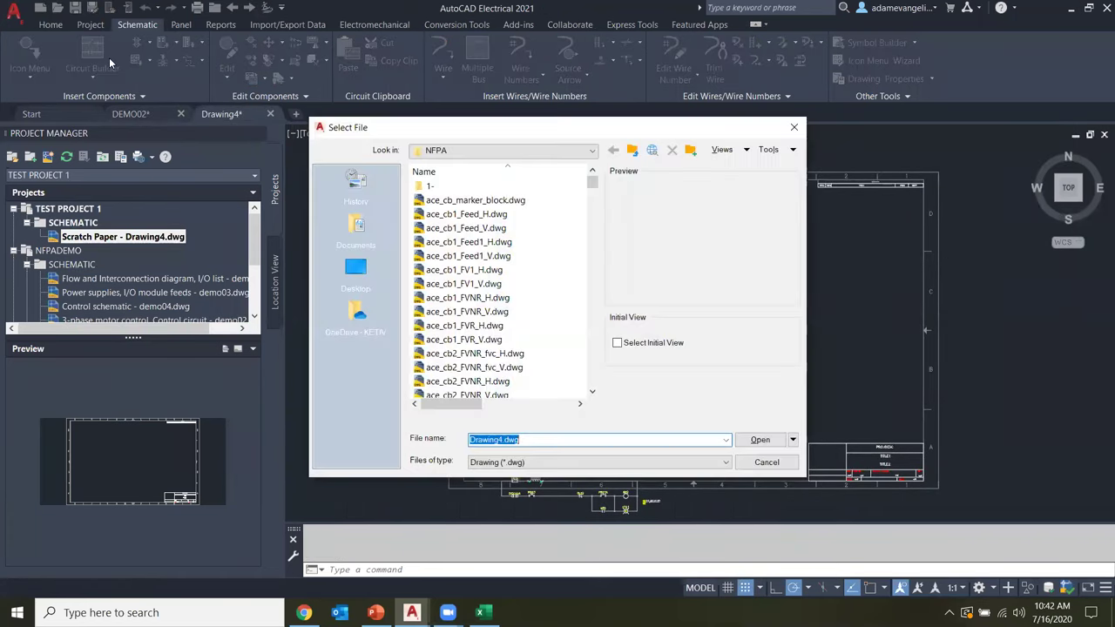
{"action": "left_click", "coordinate": [470, 214]}
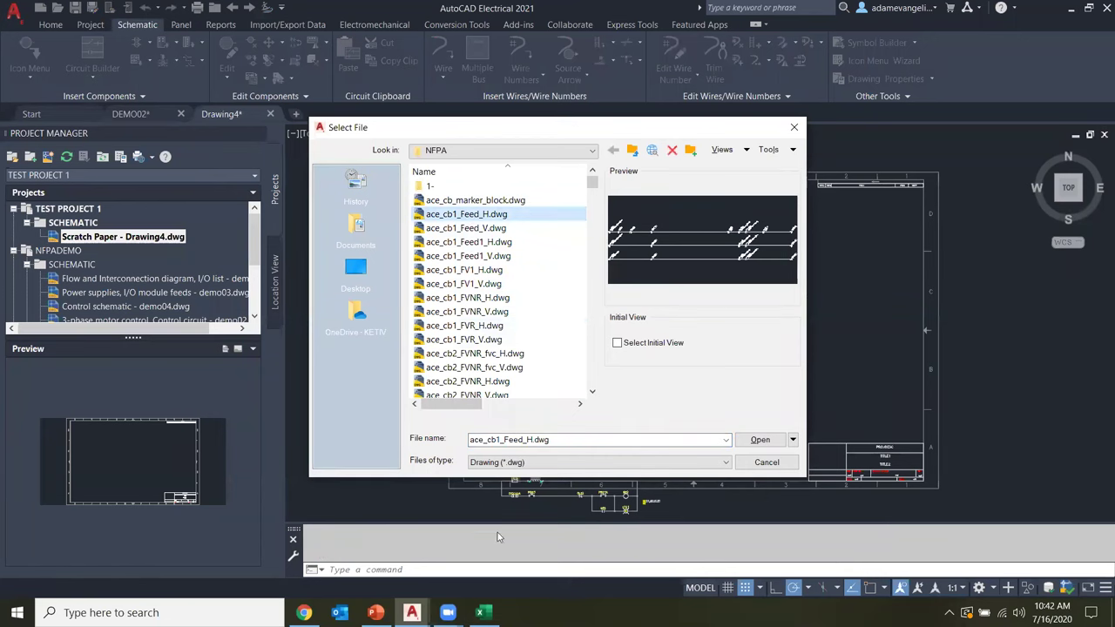
{"action": "left_click", "coordinate": [463, 269]}
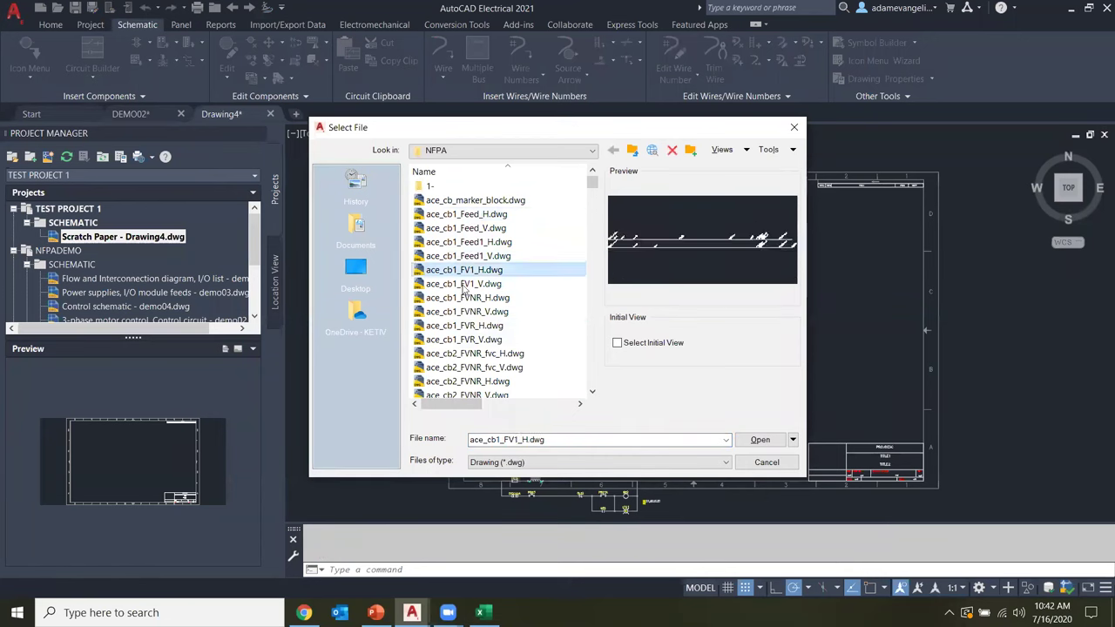
{"action": "key", "text": "Down"}
{"action": "left_click", "coordinate": [484, 298]}
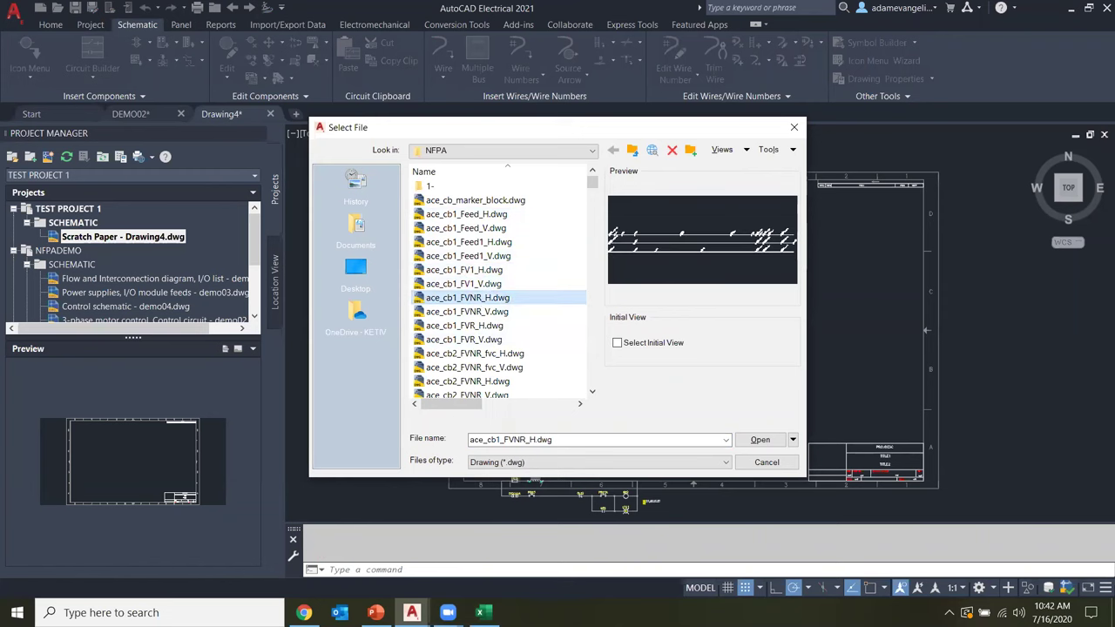
{"action": "left_click", "coordinate": [479, 215]}
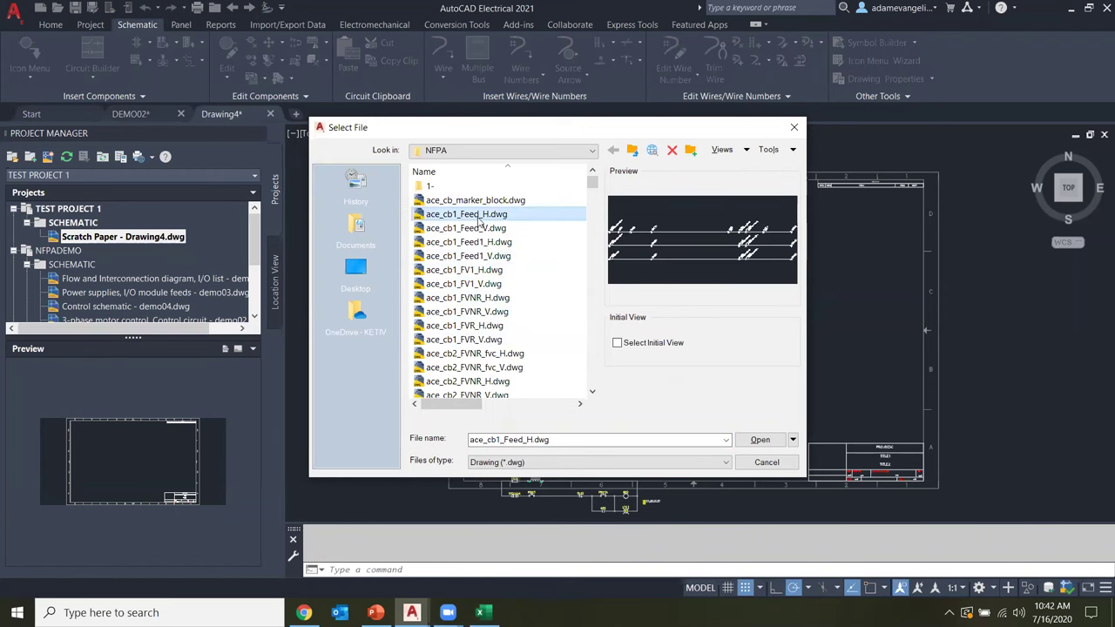
{"action": "double_click", "coordinate": [479, 217]}
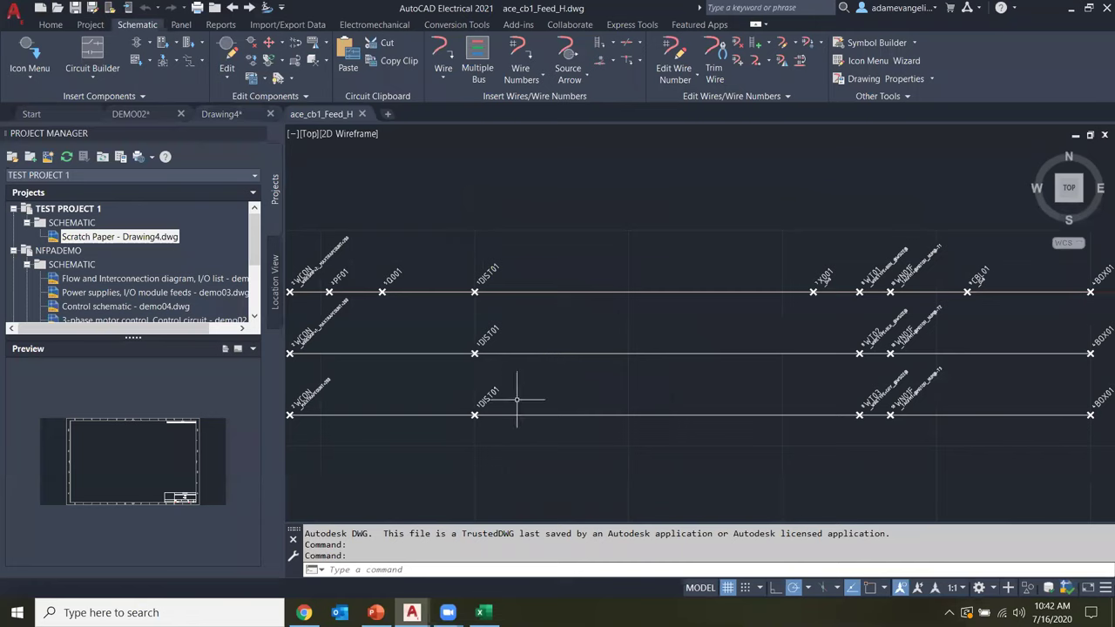
- Inspect the attributes of the WT02 marker block on the middle wire of the feed template
{"action": "scroll", "coordinate": [522, 390], "scroll_direction": "down", "scroll_amount": 5}
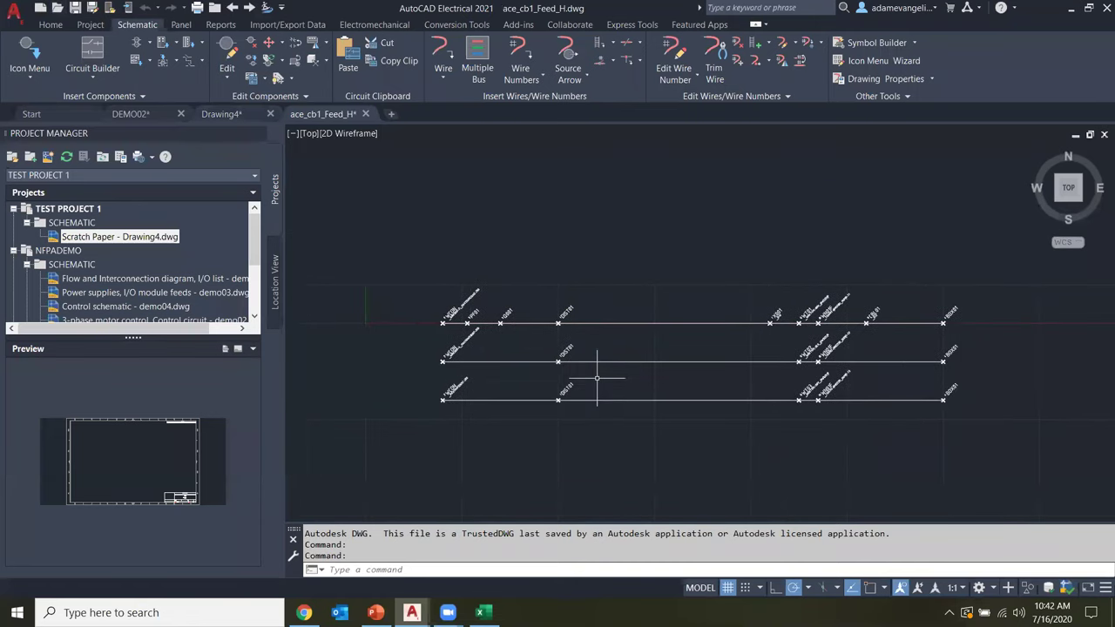
{"action": "scroll", "coordinate": [597, 378], "scroll_direction": "up", "scroll_amount": 2}
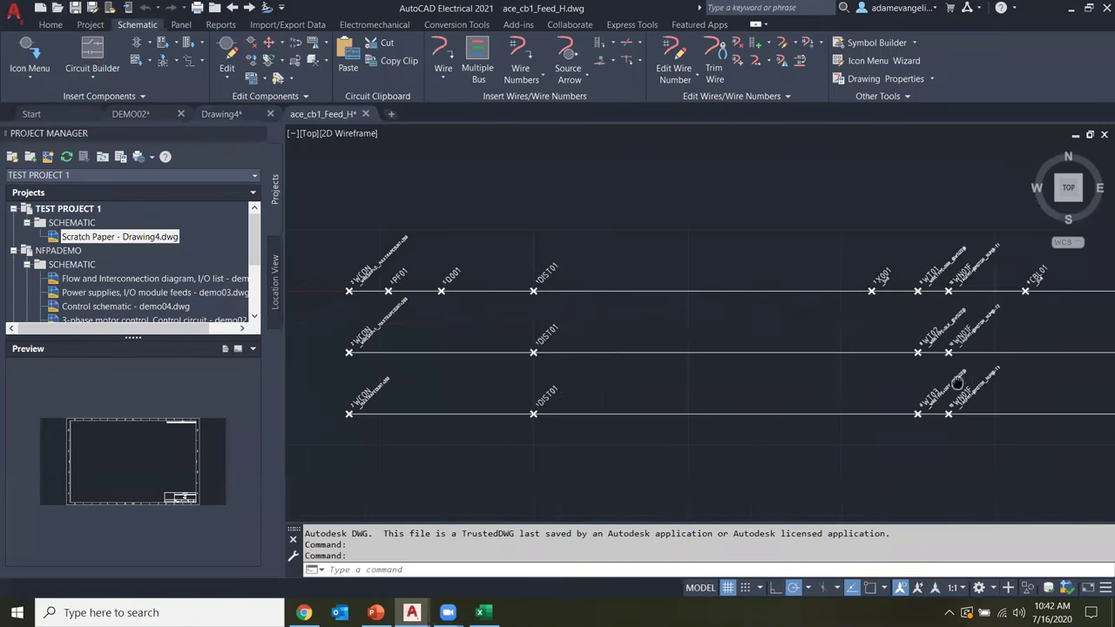
{"action": "scroll", "coordinate": [872, 366], "scroll_direction": "up", "scroll_amount": 3}
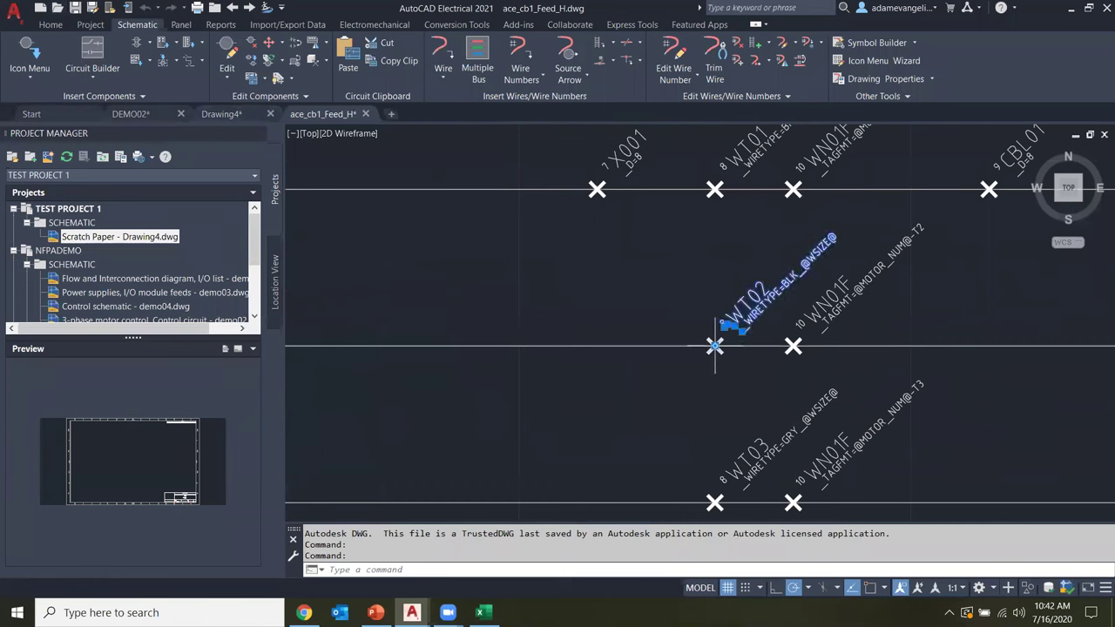
{"action": "double_click", "coordinate": [716, 345]}
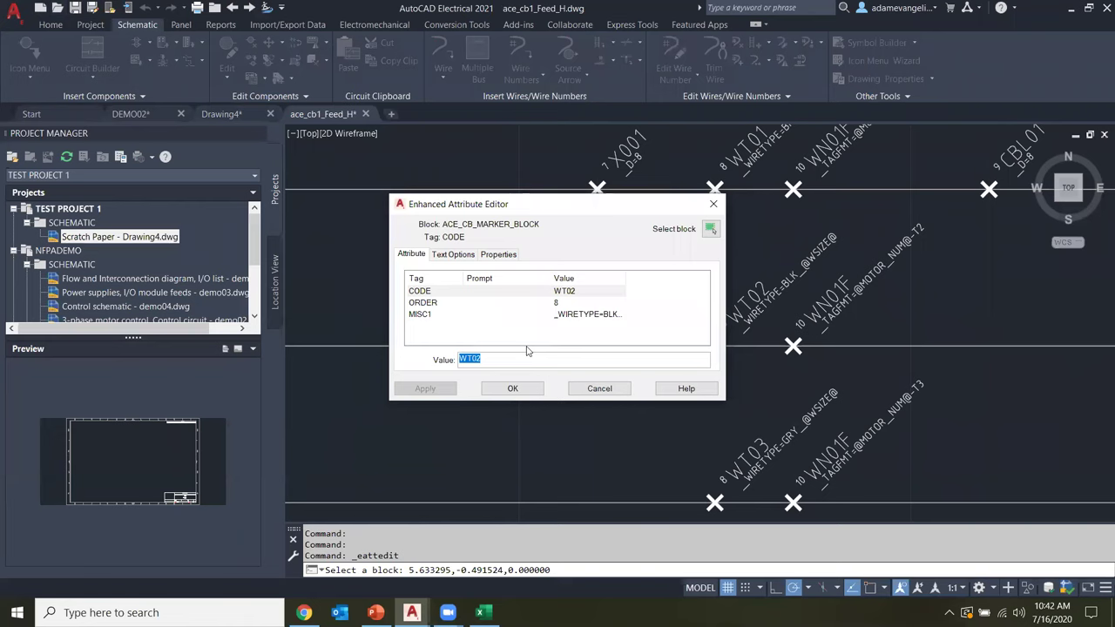
{"action": "key", "text": "Escape"}
- Examine the marker blocks along the template's three wires, and return to the ace_circuit_builder.xls workbook in Excel
{"action": "scroll", "coordinate": [473, 361], "scroll_direction": "down", "scroll_amount": 4}
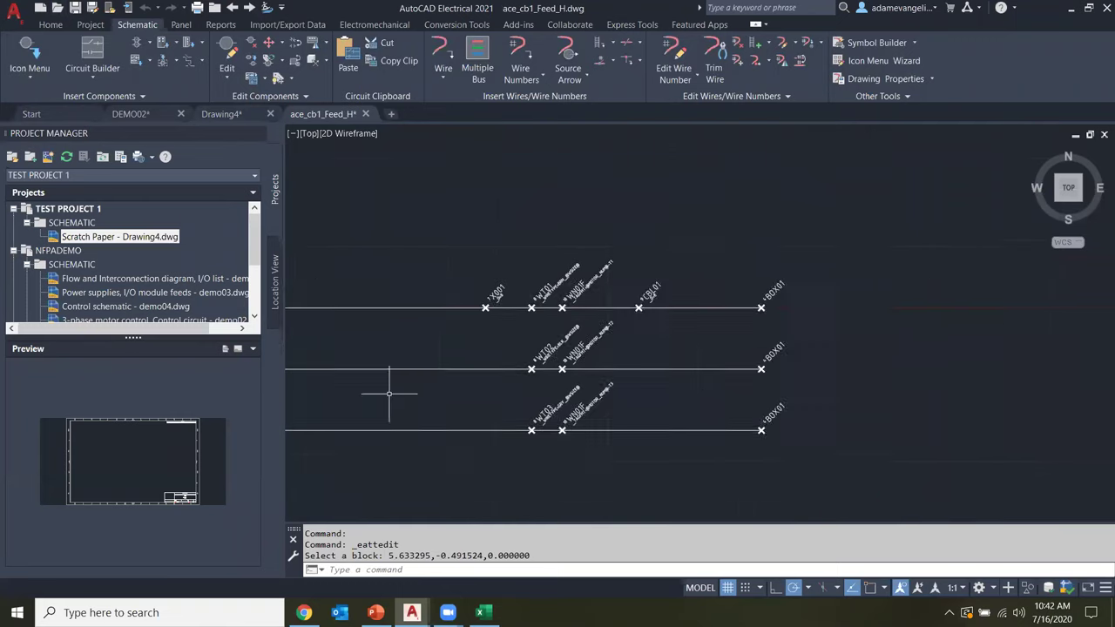
{"action": "middle_click_drag", "start_coordinate": [532, 387], "coordinate": [694, 358]}
{"action": "scroll", "coordinate": [705, 359], "scroll_direction": "down", "scroll_amount": 2}
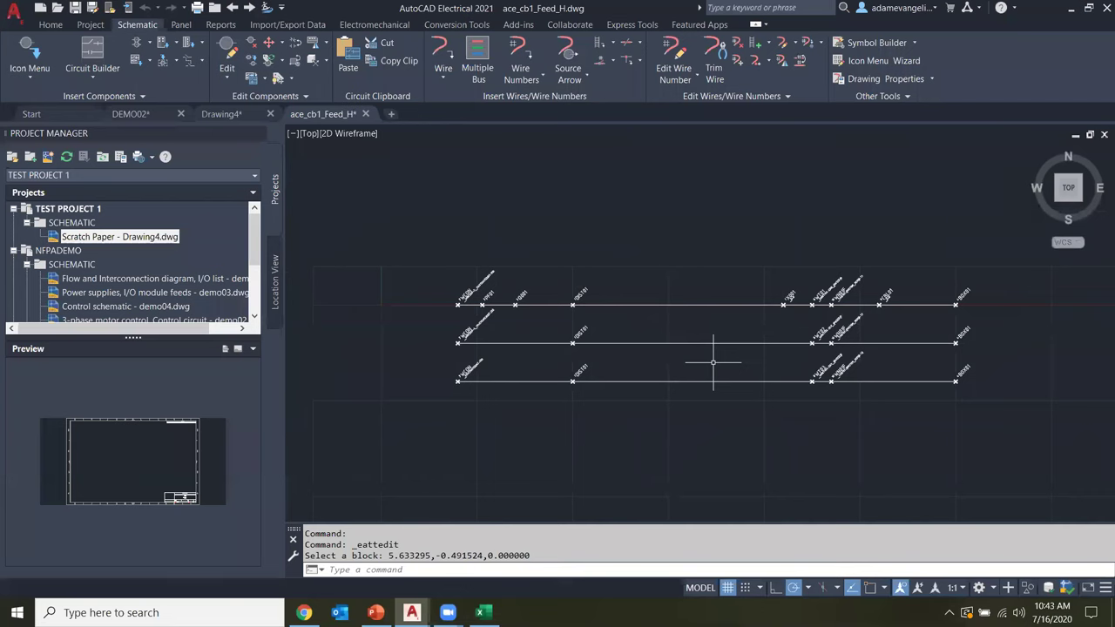
{"action": "scroll", "coordinate": [841, 336], "scroll_direction": "up", "scroll_amount": 6}
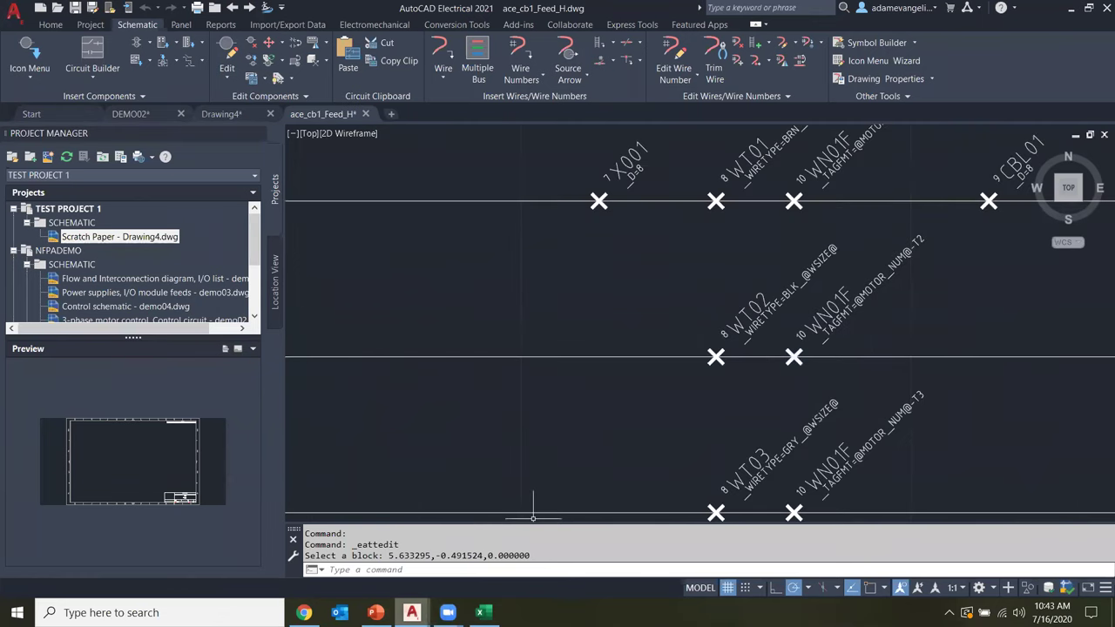
{"action": "left_click", "coordinate": [484, 613]}
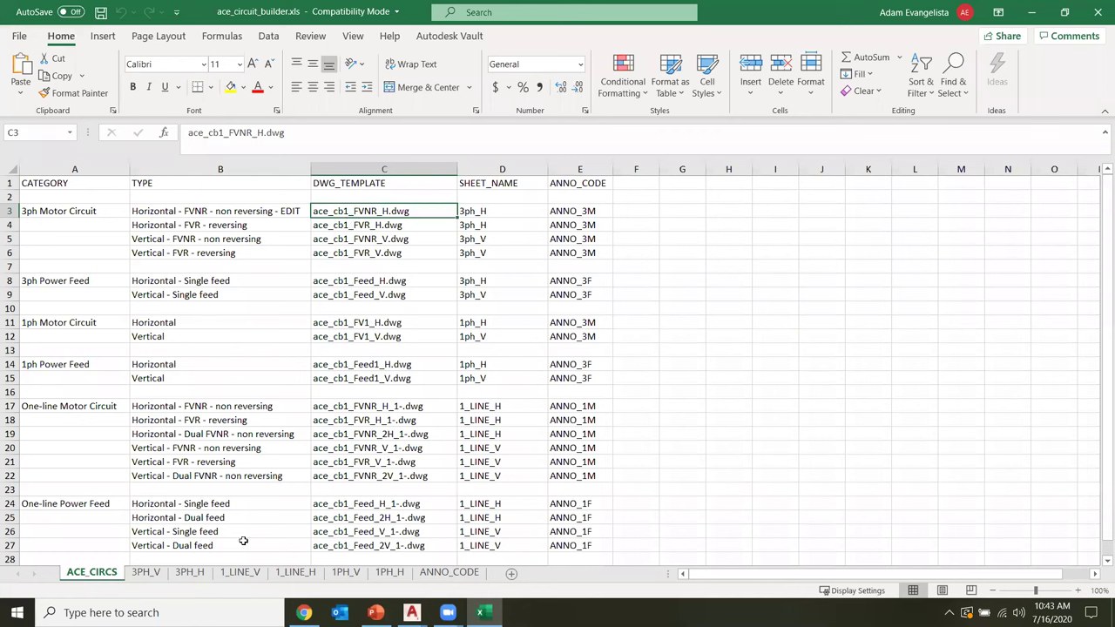
- Check the sheet name assigned to the horizontal non-reversing motor circuit, and examine the marker codes on the 3PH_V sheet through Q001
{"action": "left_click", "coordinate": [484, 211]}
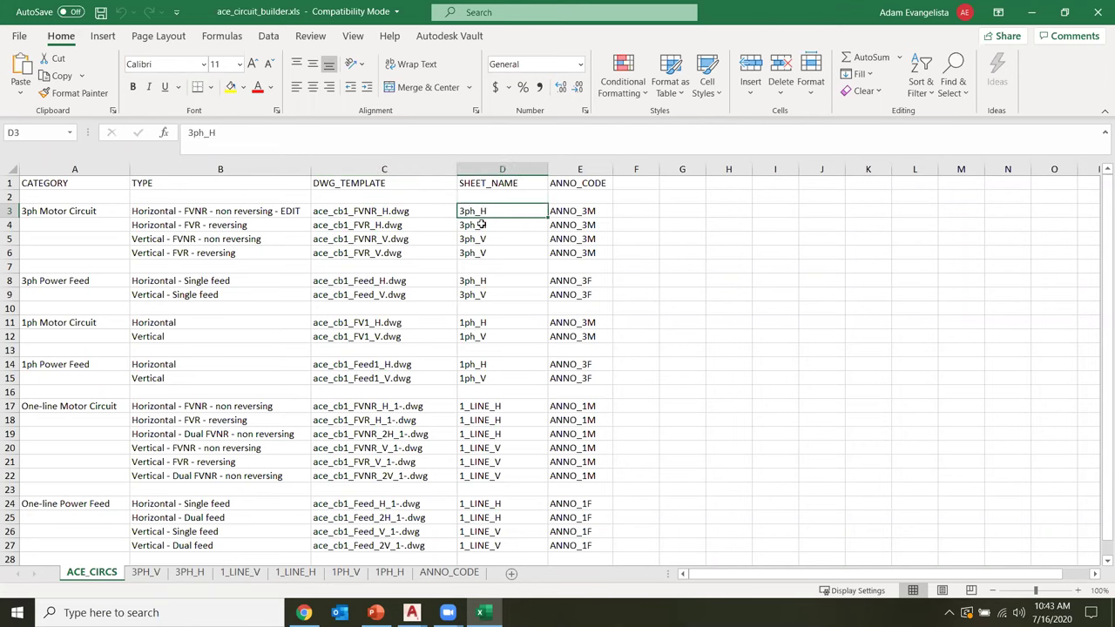
{"action": "left_click", "coordinate": [156, 571]}
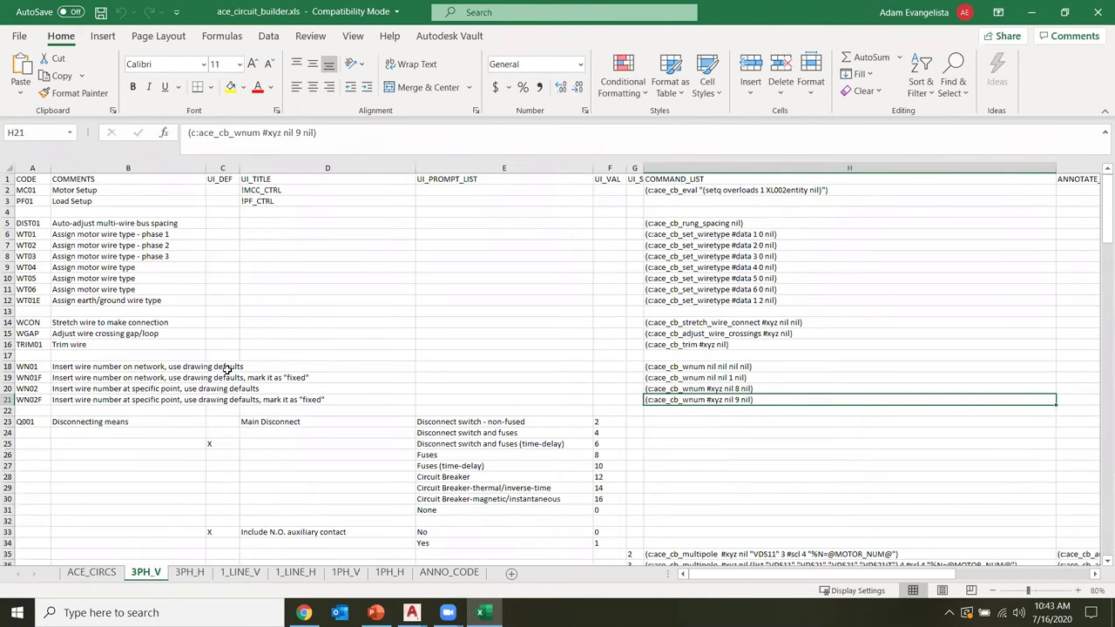
{"action": "scroll", "coordinate": [226, 370], "scroll_direction": "down", "scroll_amount": 2}
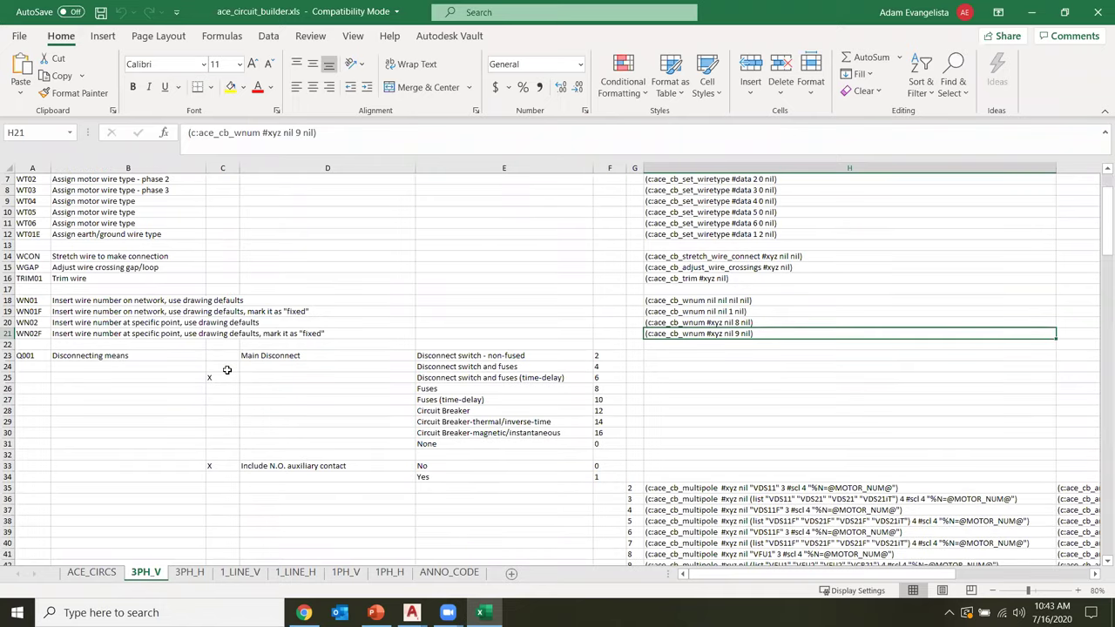
{"action": "left_click", "coordinate": [217, 394]}
{"action": "scroll", "coordinate": [216, 396], "scroll_direction": "down", "scroll_amount": 2}
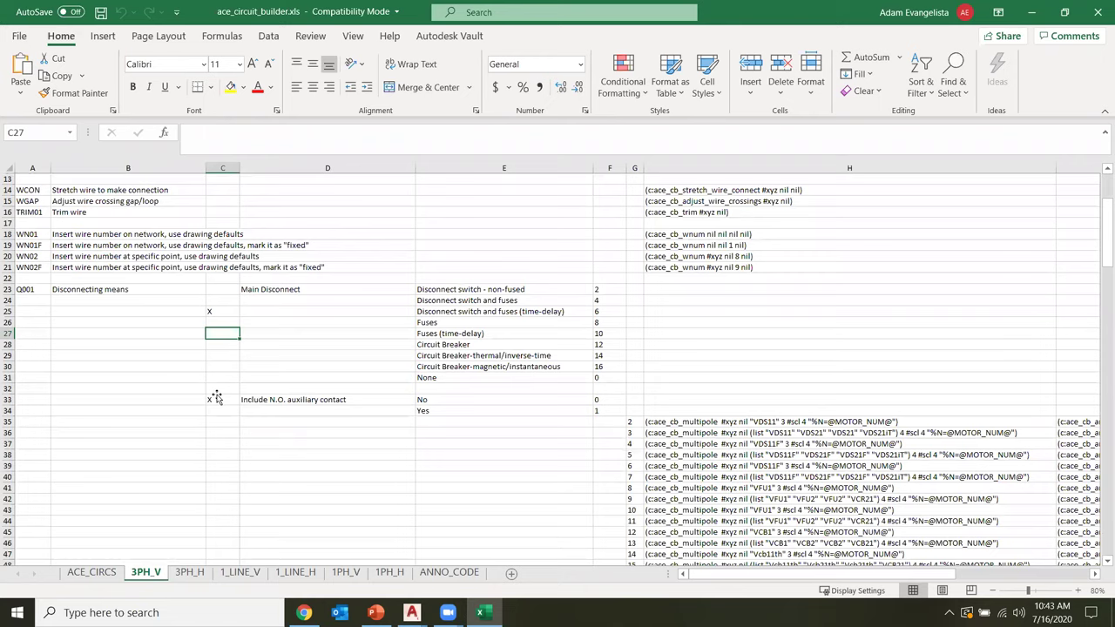
{"action": "scroll", "coordinate": [216, 397], "scroll_direction": "down", "scroll_amount": 1}
{"action": "left_click", "coordinate": [216, 396]}
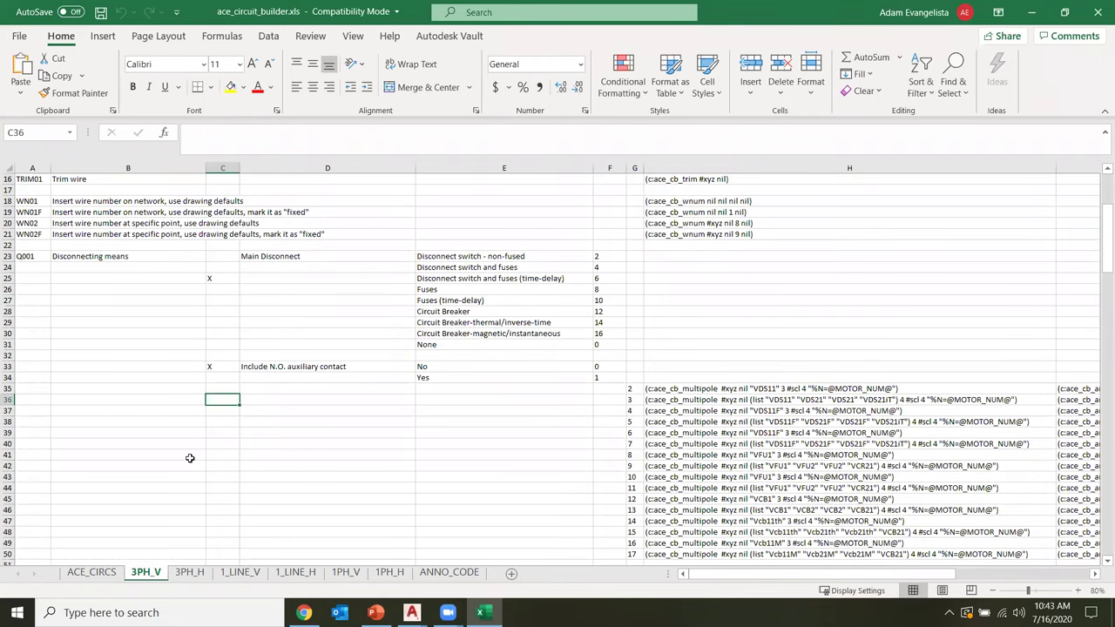
{"action": "scroll", "coordinate": [190, 458], "scroll_direction": "down", "scroll_amount": 2}
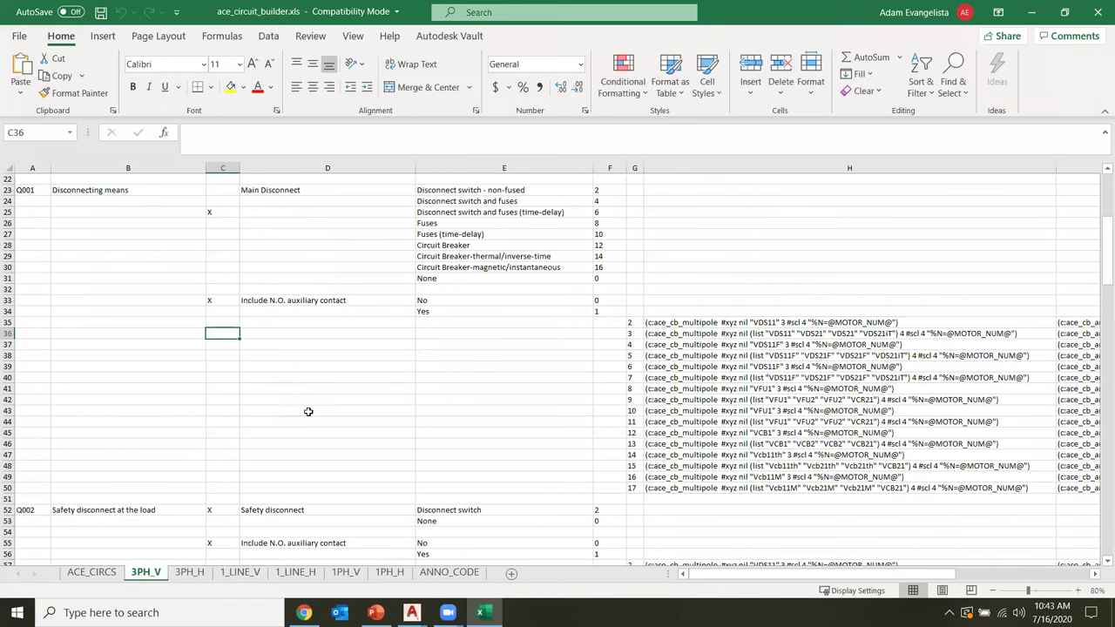
- Examine the Main Disconnect and Include N.O. auxiliary contact titles and their prompt options under Q001 on the 3PH_V sheet
{"action": "scroll", "coordinate": [274, 360], "scroll_direction": "up", "scroll_amount": 2}
{"action": "left_click", "coordinate": [291, 259]}
{"action": "left_click", "coordinate": [258, 367]}
{"action": "key", "text": "Down"}
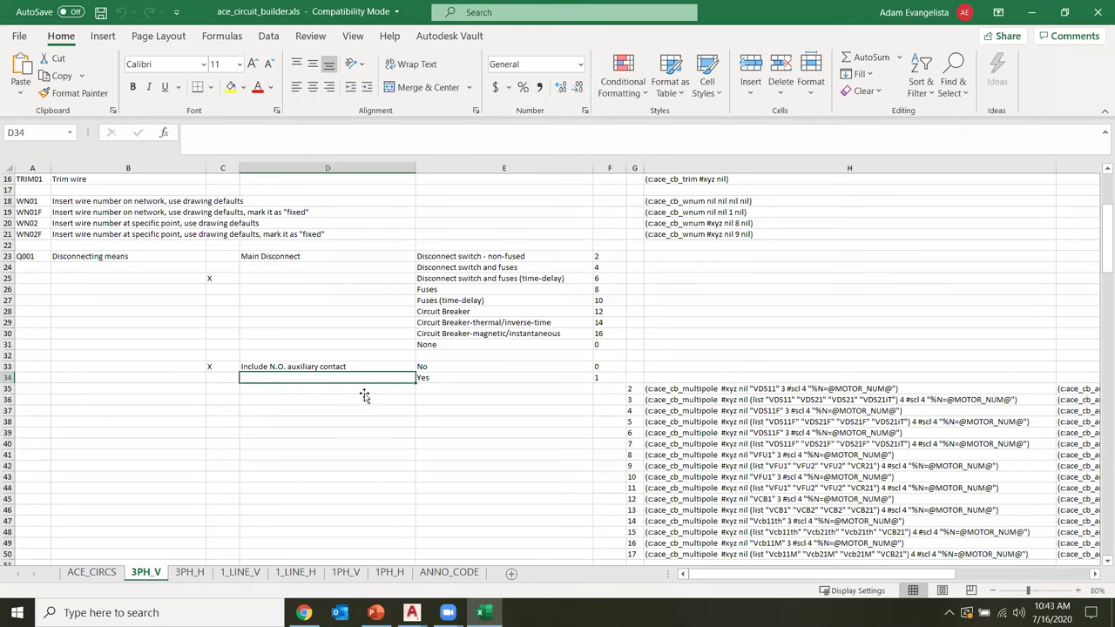
{"action": "left_click", "coordinate": [462, 355]}
{"action": "left_click", "coordinate": [462, 377]}
- Examine the ace_cb_multipole commands for the disconnecting means and their matching annotation entries on the 3PH_V sheet
{"action": "scroll", "coordinate": [695, 433], "scroll_direction": "down", "scroll_amount": 1}
{"action": "scroll", "coordinate": [695, 428], "scroll_direction": "down", "scroll_amount": 2}
{"action": "left_click", "coordinate": [745, 334]}
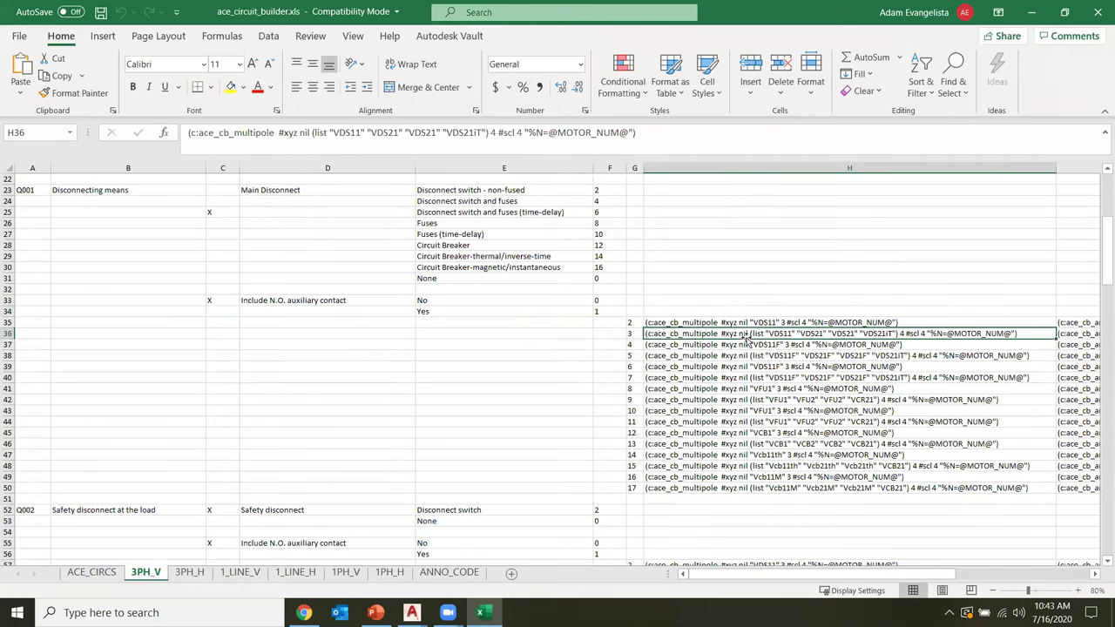
{"action": "left_click", "coordinate": [745, 389]}
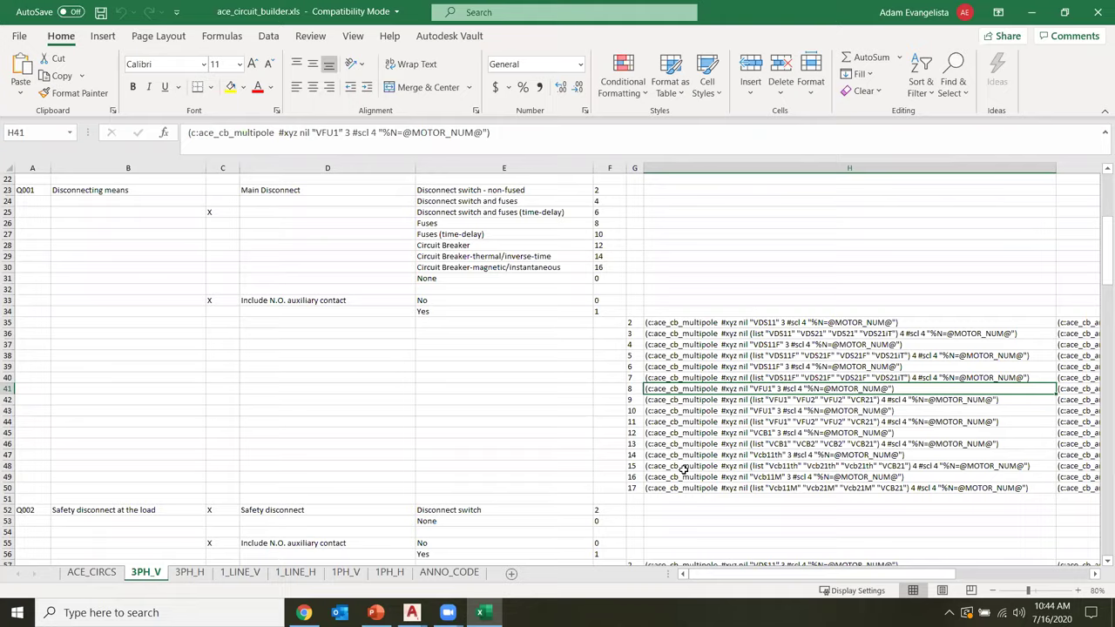
{"action": "scroll", "coordinate": [684, 471], "scroll_direction": "down", "scroll_amount": 3}
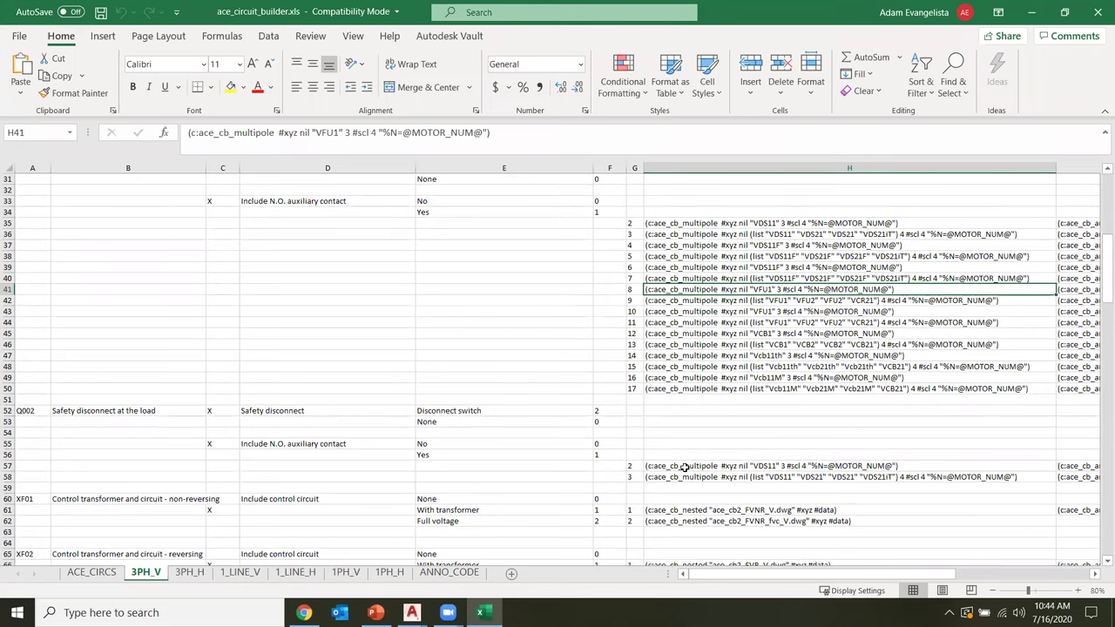
{"action": "scroll", "coordinate": [677, 478], "scroll_direction": "right", "scroll_amount": 2}
{"action": "scroll", "coordinate": [673, 484], "scroll_direction": "right", "scroll_amount": 2}
{"action": "scroll", "coordinate": [659, 455], "scroll_direction": "down", "scroll_amount": 1}
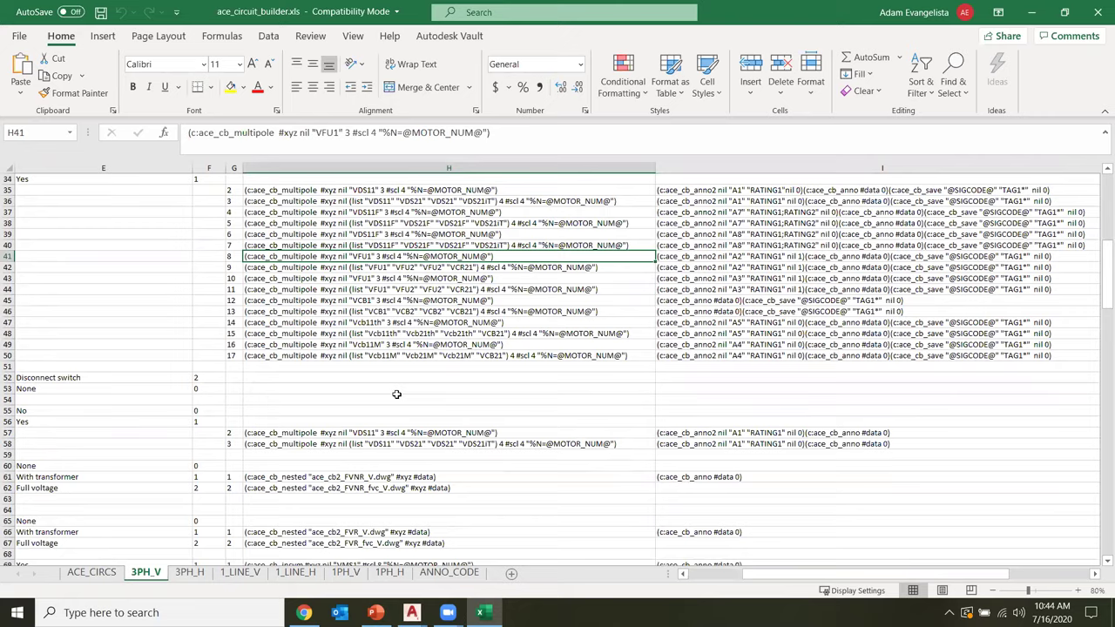
- Review the start of the 3PH_V sheet, and switch to AutoCAD Electrical to view the whole ace_cb1_Feed_H.dwg template
{"action": "scroll", "coordinate": [396, 394], "scroll_direction": "left", "scroll_amount": 4}
{"action": "scroll", "coordinate": [397, 395], "scroll_direction": "up", "scroll_amount": 11}
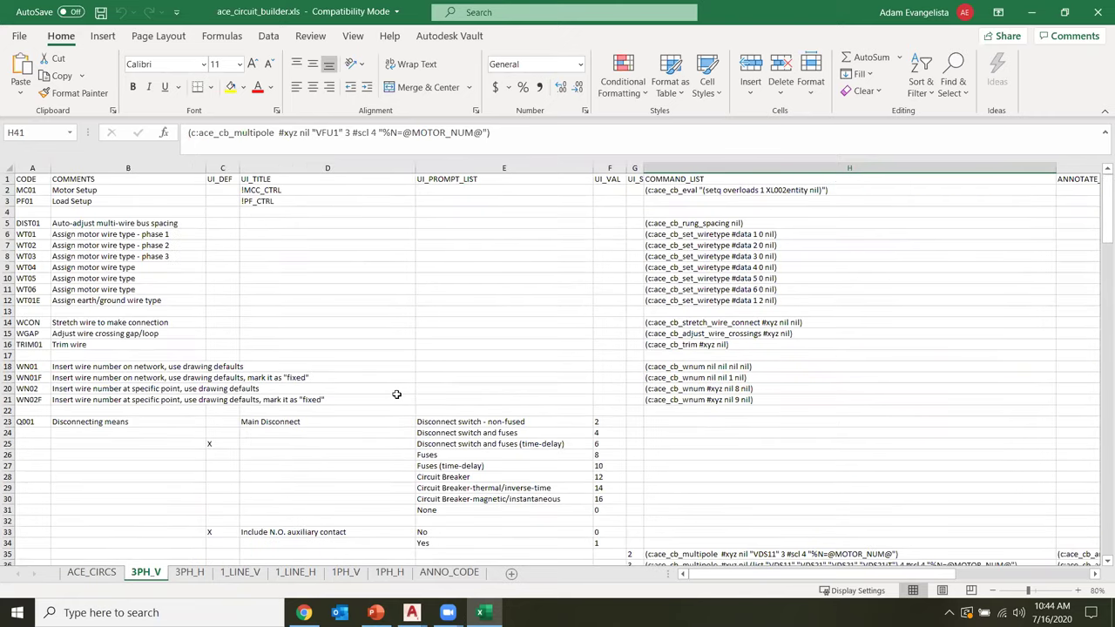
{"action": "left_click", "coordinate": [397, 394]}
{"action": "left_click", "coordinate": [398, 334]}
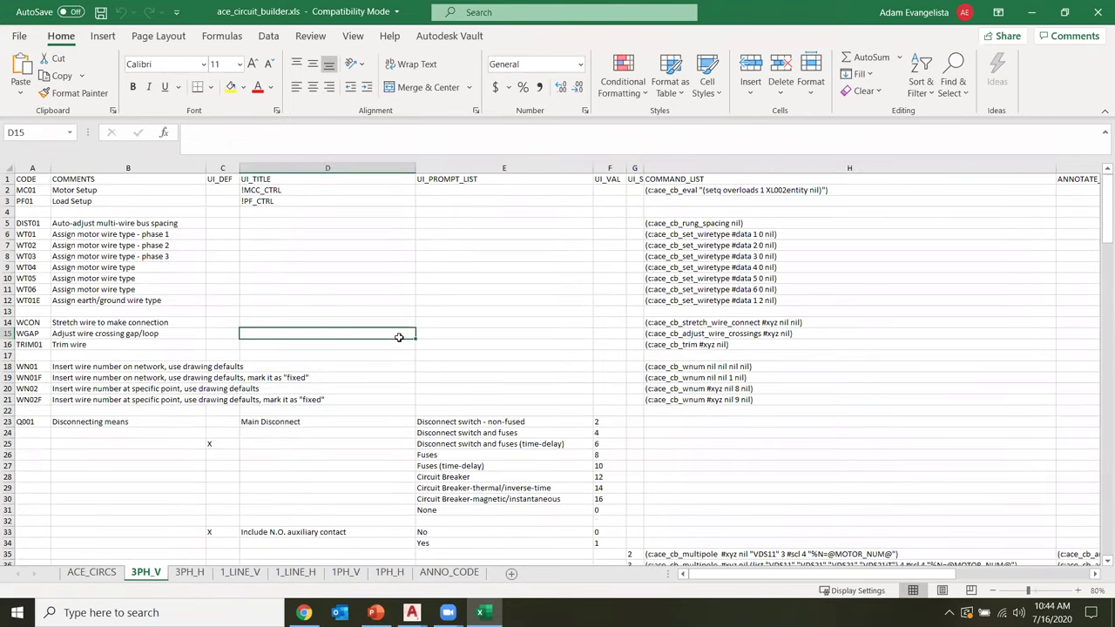
{"action": "left_click", "coordinate": [1031, 12]}
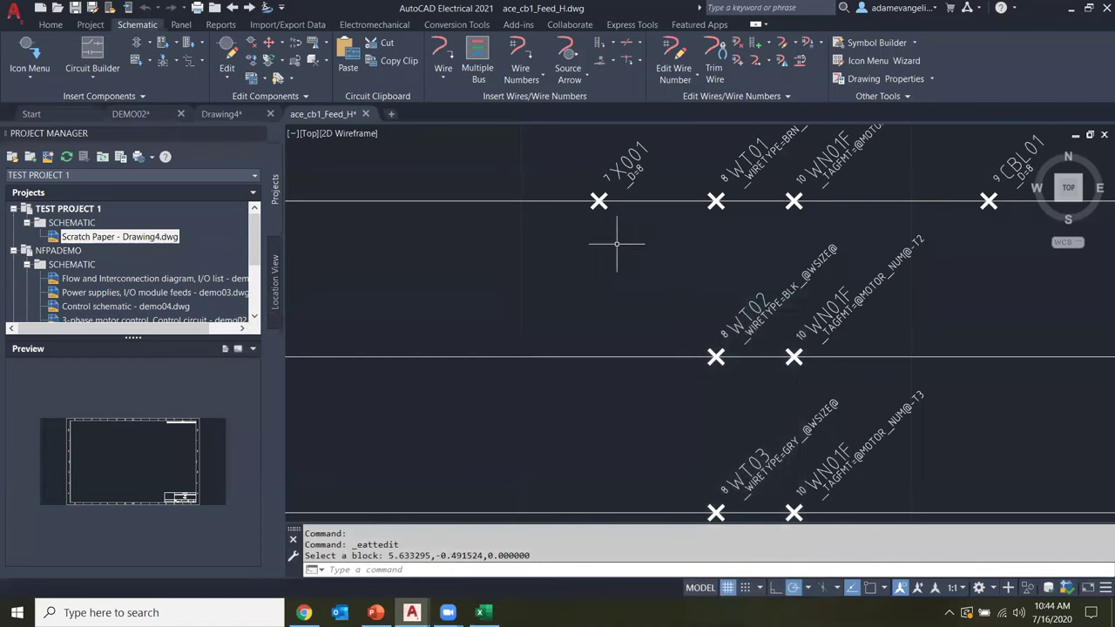
{"action": "scroll", "coordinate": [570, 381], "scroll_direction": "down", "scroll_amount": 3}
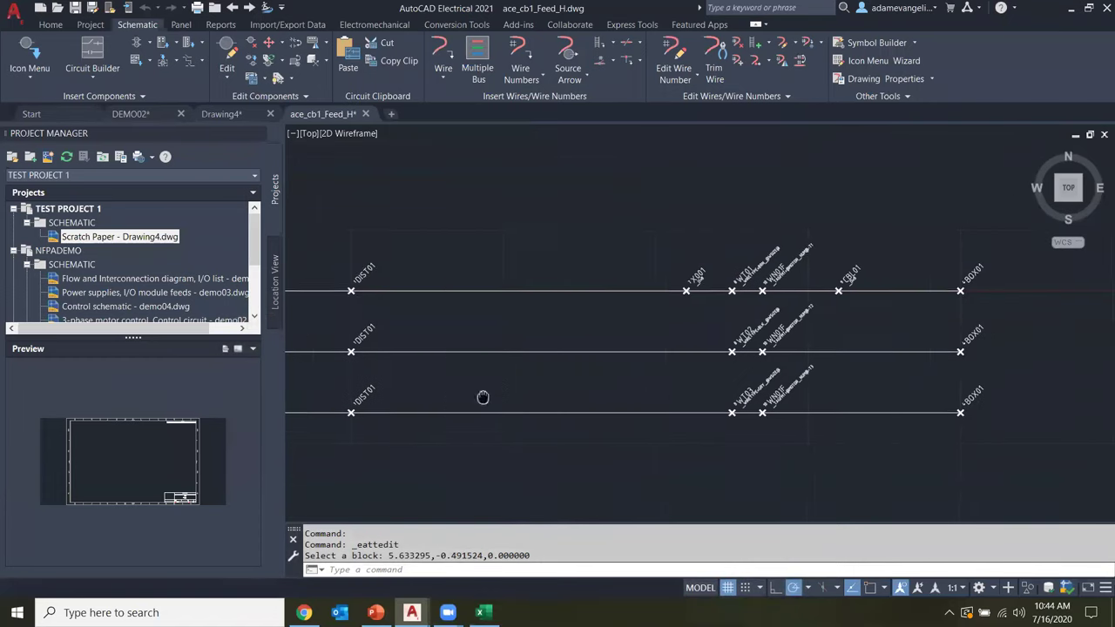
{"action": "scroll", "coordinate": [642, 381], "scroll_direction": "down", "scroll_amount": 2}
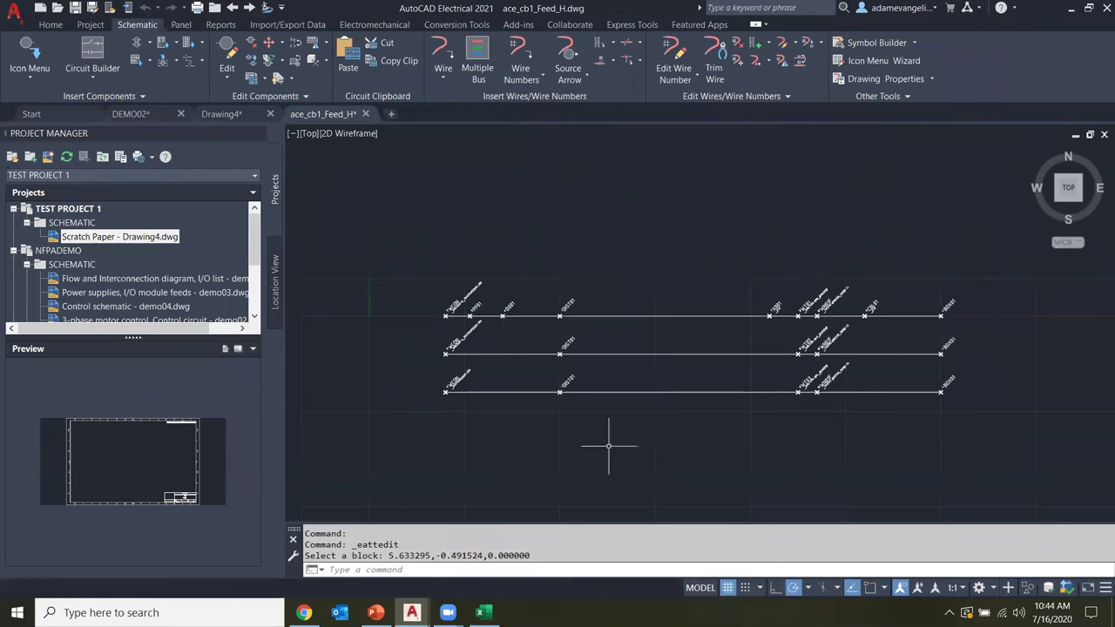
- Switch to the circuit builder ava.pptx presentation in PowerPoint and deselect the text box on the Customizing Circuit Builder slide
{"action": "mouse_move", "coordinate": [483, 612]}
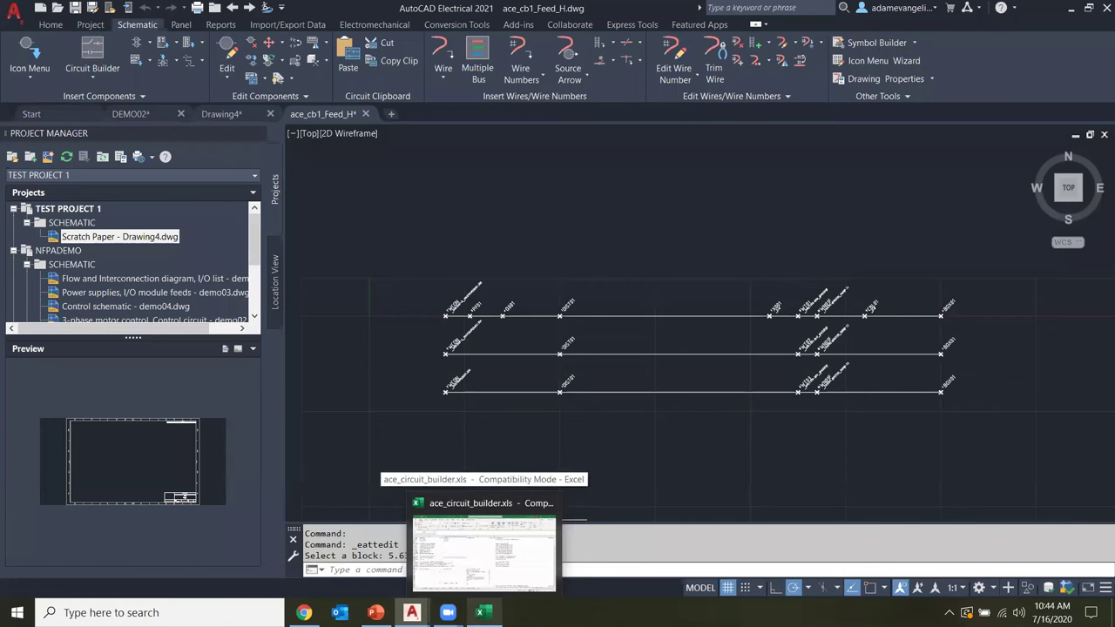
{"action": "left_click", "coordinate": [376, 612]}
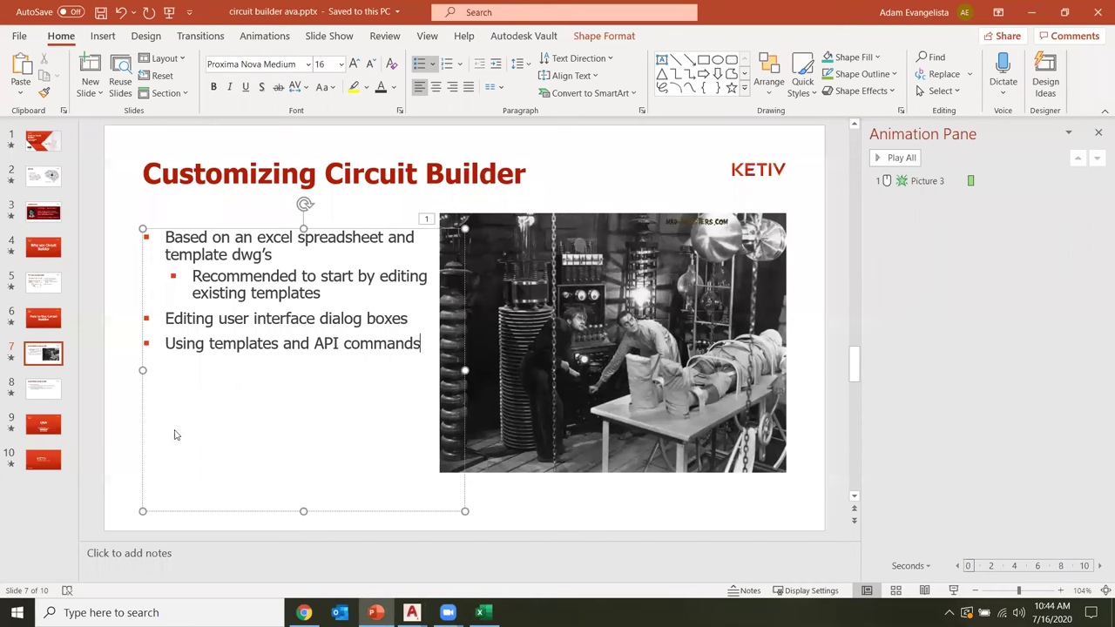
{"action": "left_click", "coordinate": [106, 408]}
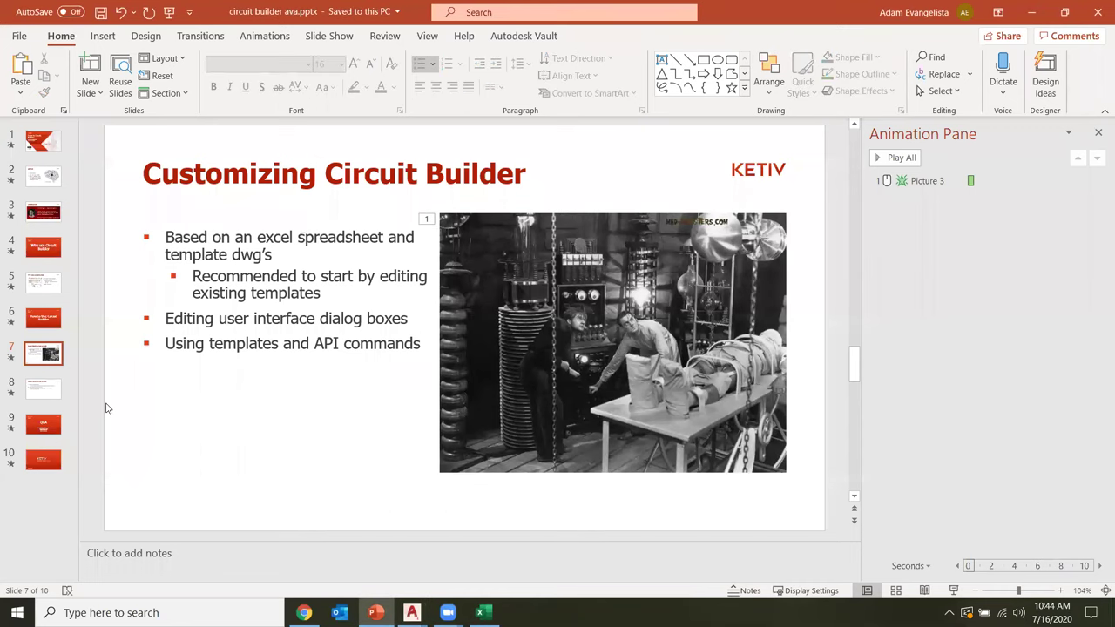